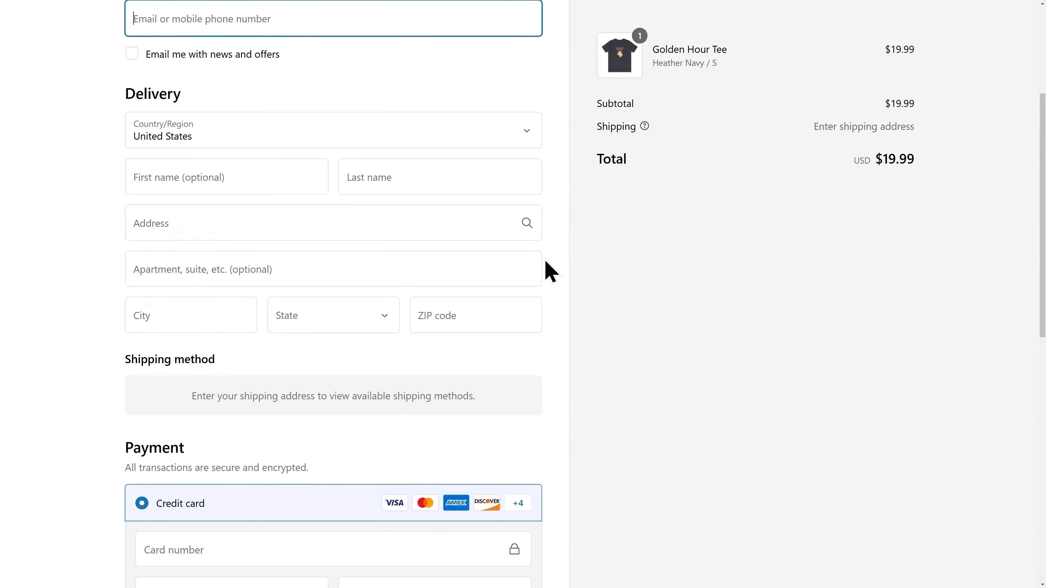
- Scroll down the Shopify landing page offering three months at $1/month
scroll(552, 272, down, 5)
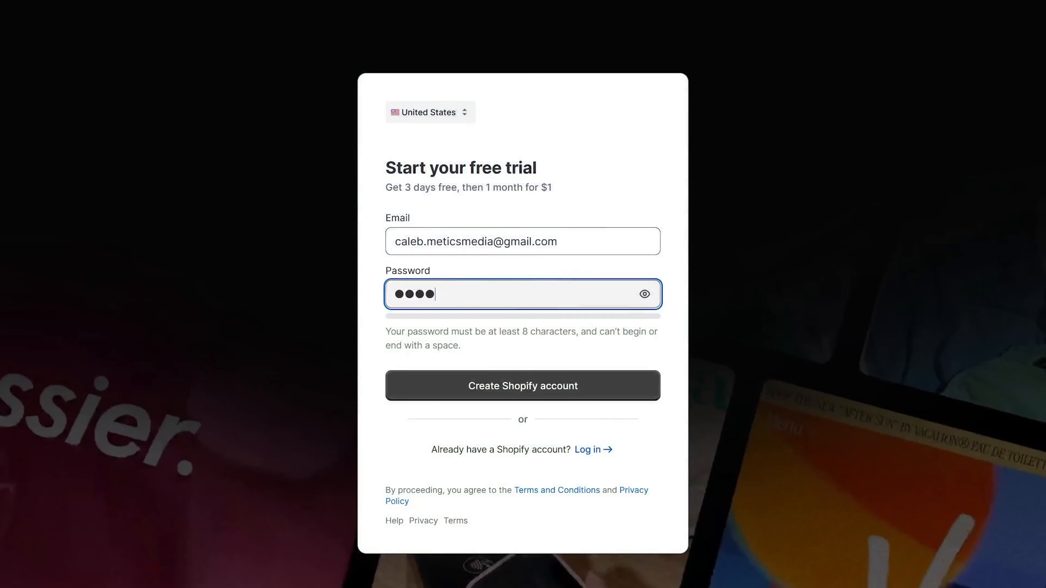
- Create the Shopify account with a password, skipping the guided setup questions
text(•••••)
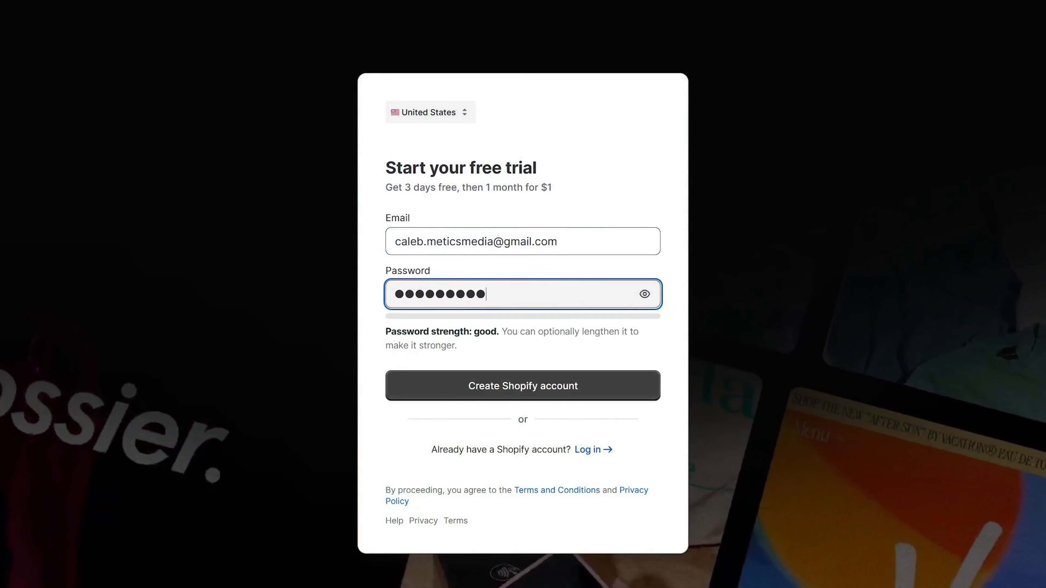
click(531, 398)
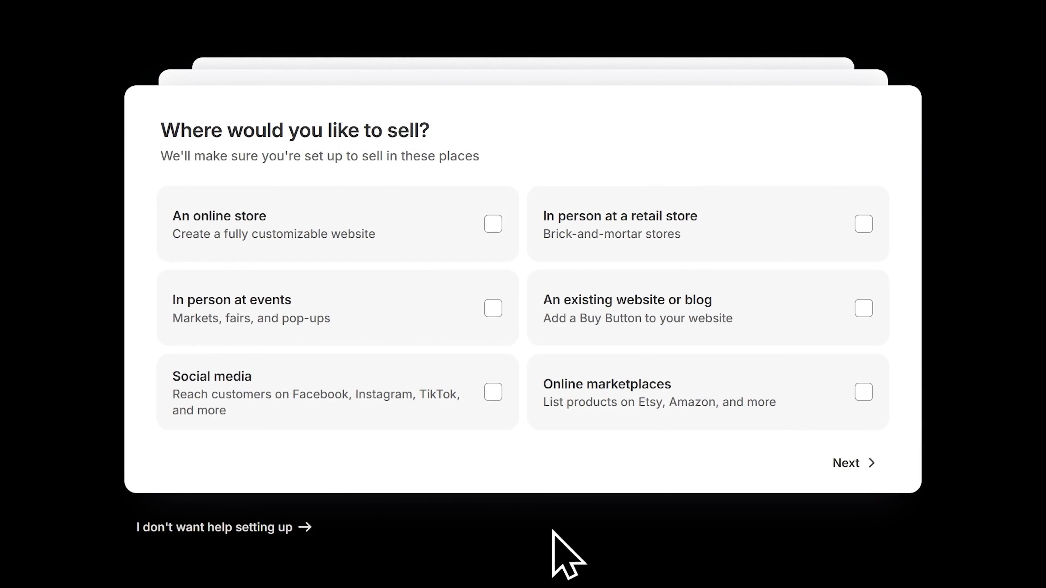
click(231, 532)
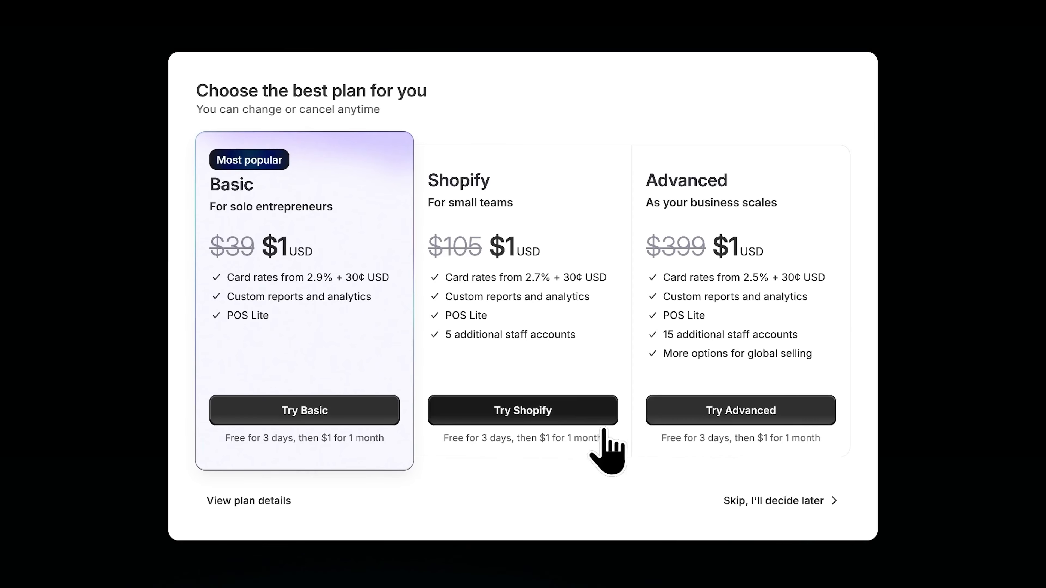
- Start the Basic plan trial for $1 USD and skip the business address step
click(303, 417)
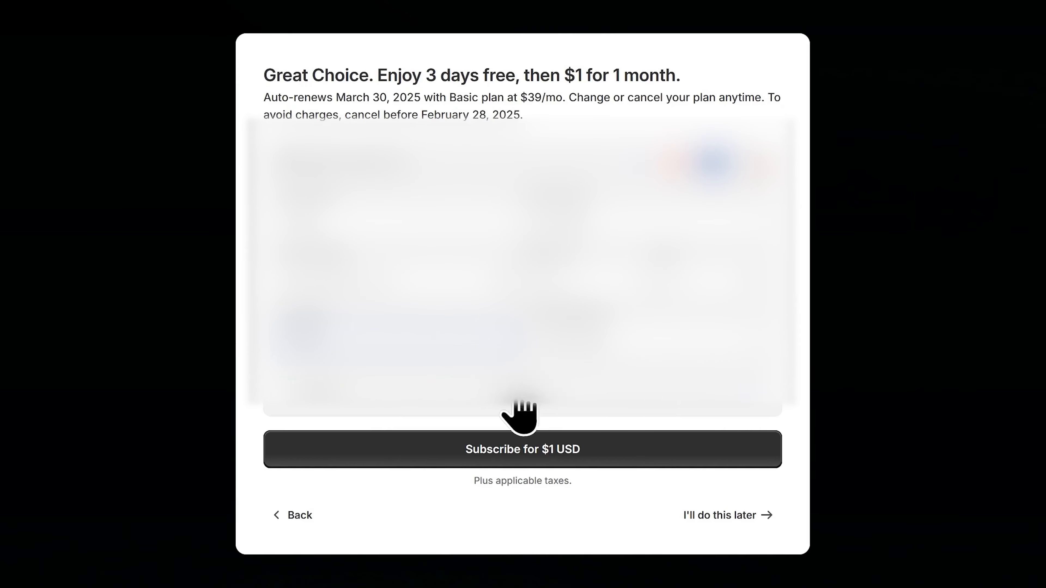
click(531, 466)
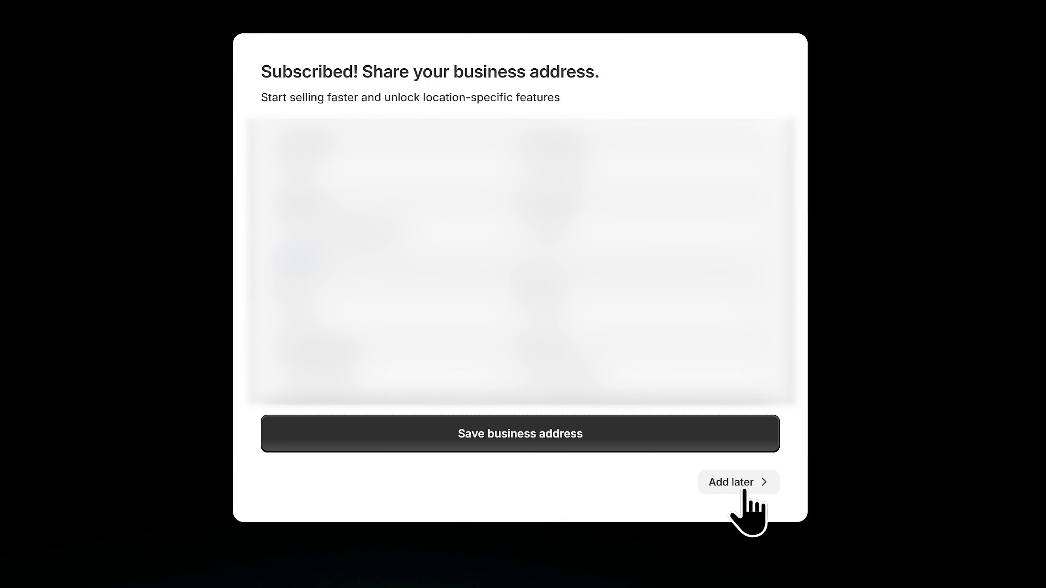
click(539, 444)
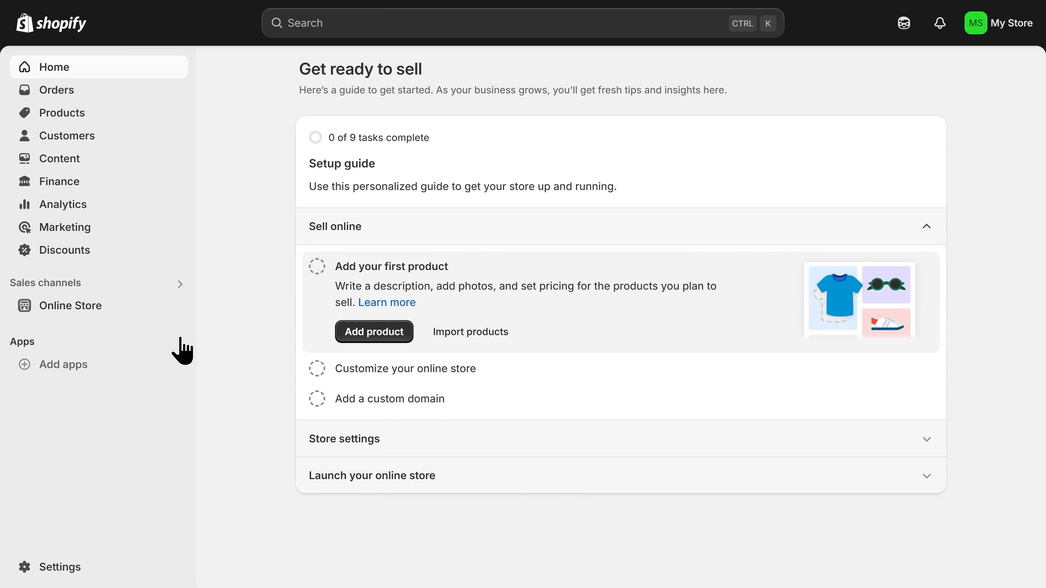
- Go to Online Store themes and start customizing the live Dawn theme
click(105, 309)
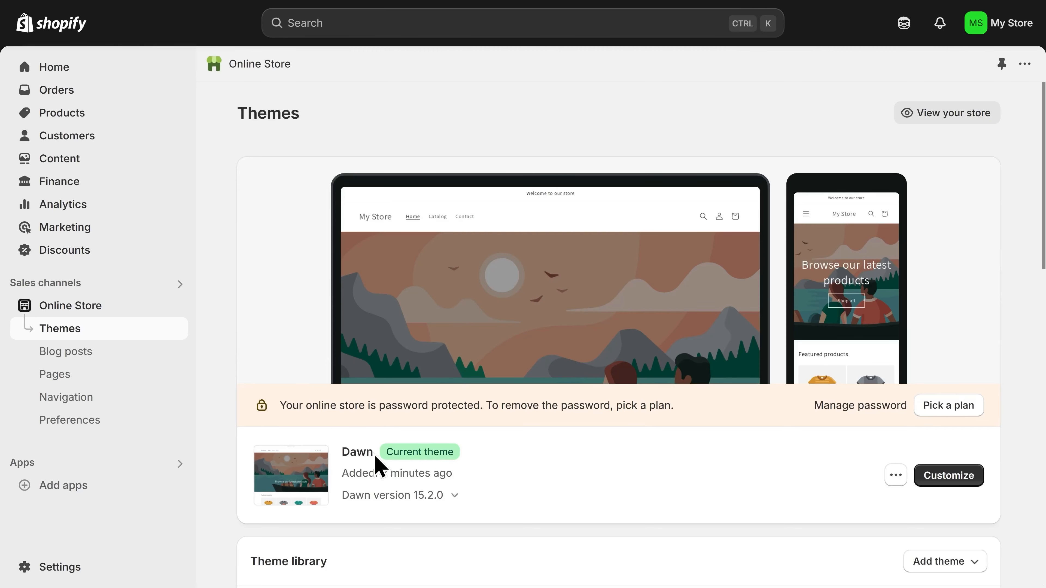
scroll(377, 466, down, 3)
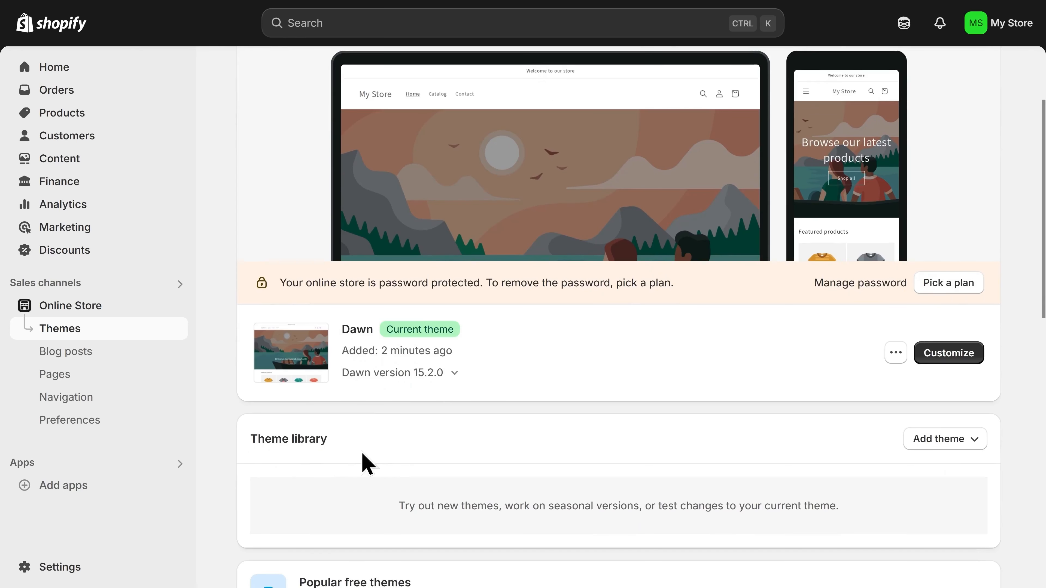
click(940, 449)
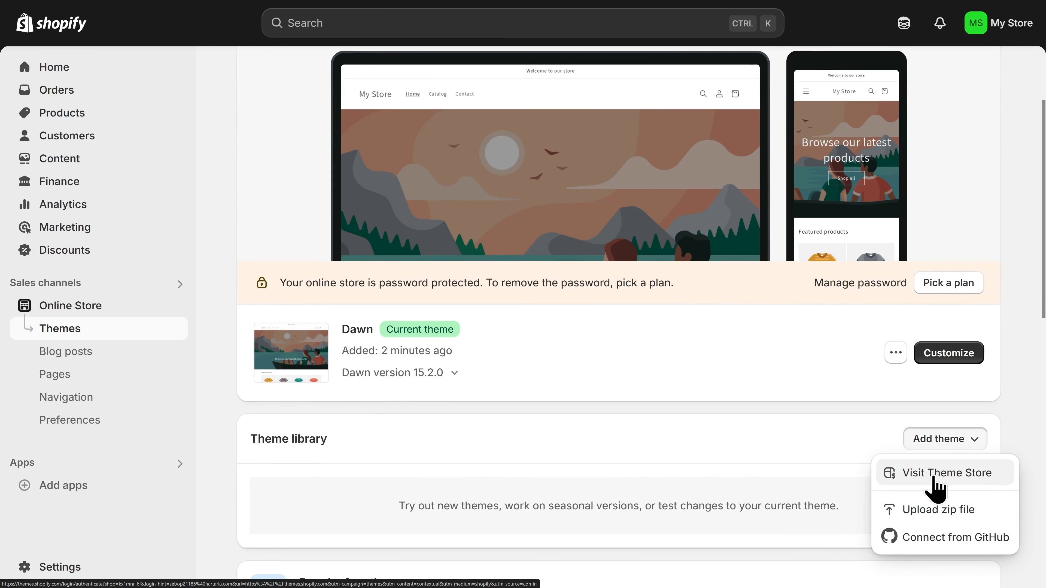
click(947, 359)
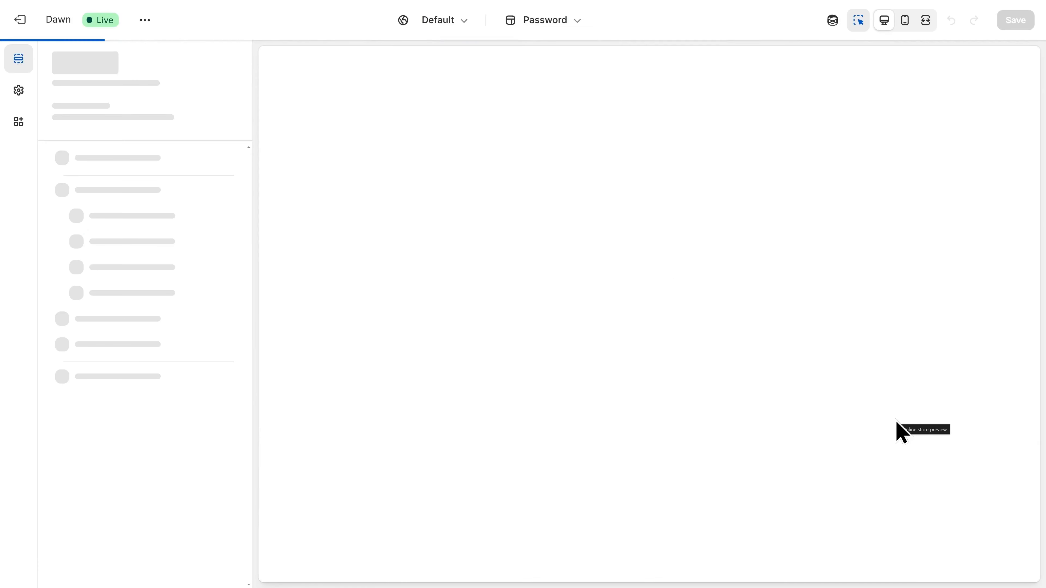
- Upload White-Logo-500x185.png in Theme settings and set it as the store logo
scroll(649, 362, down, 10)
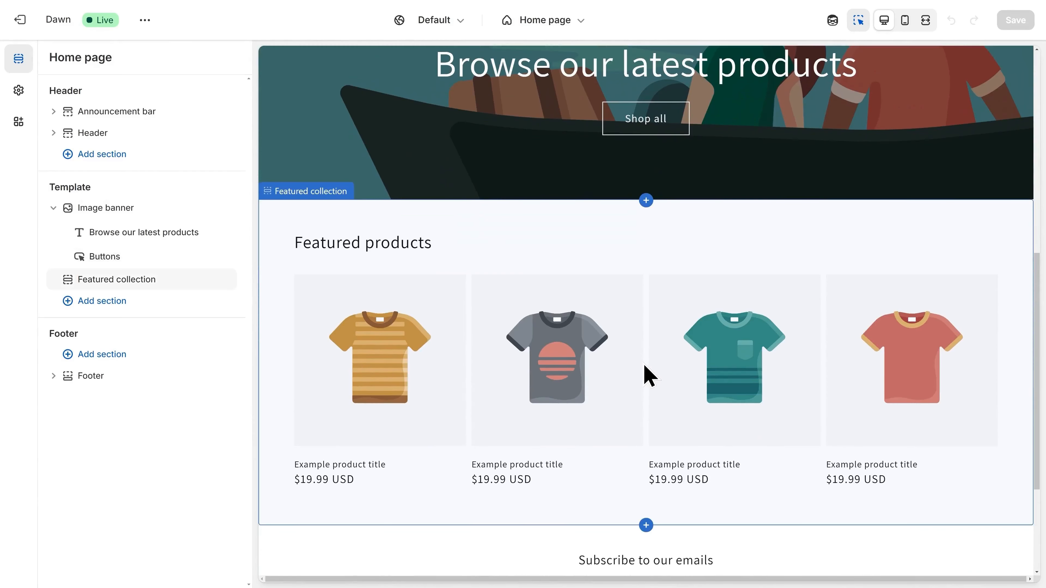
scroll(646, 362, up, 10)
scroll(642, 362, up, 2)
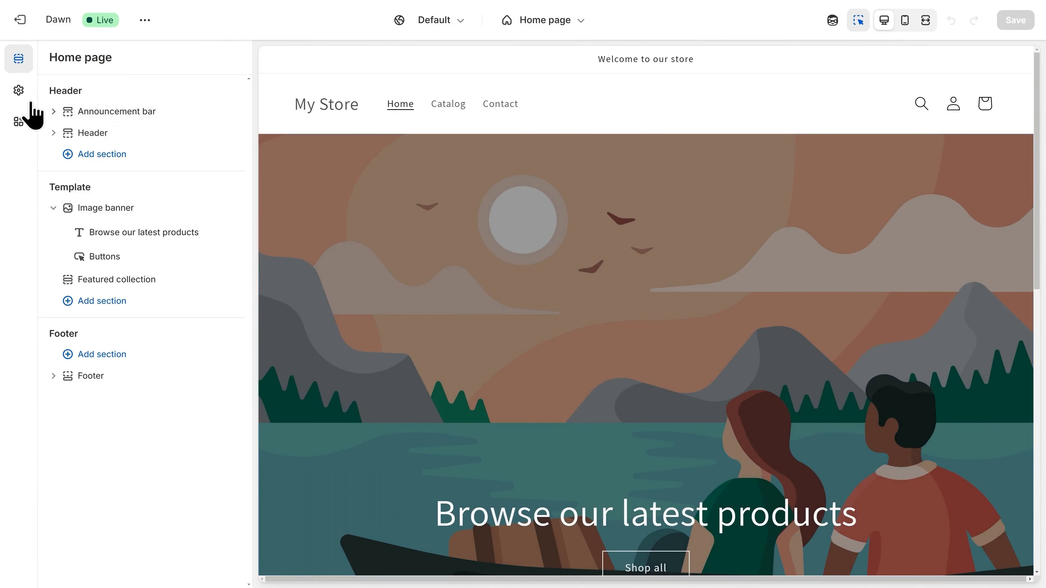
click(18, 91)
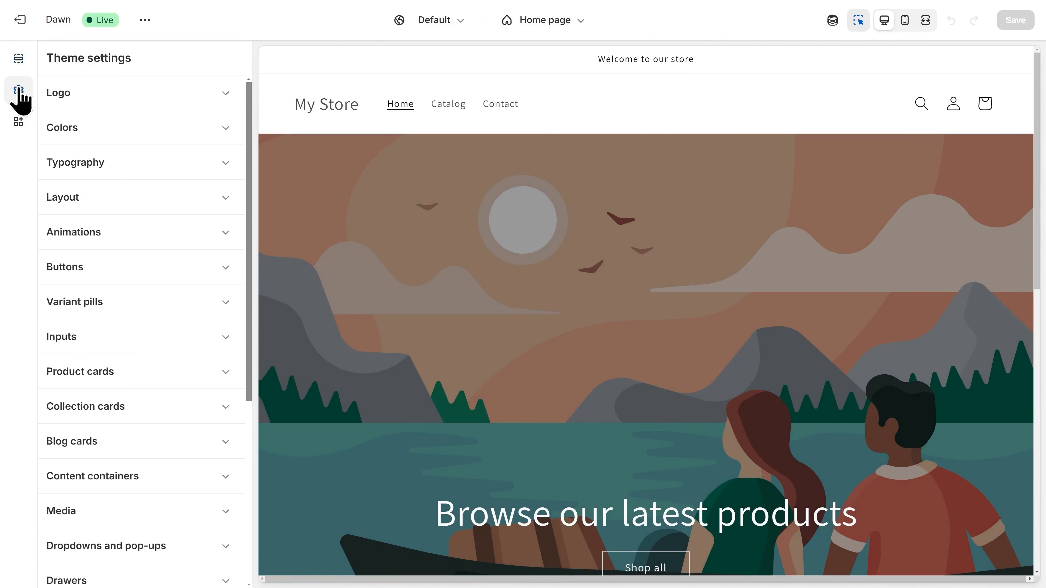
click(131, 110)
click(167, 141)
click(516, 200)
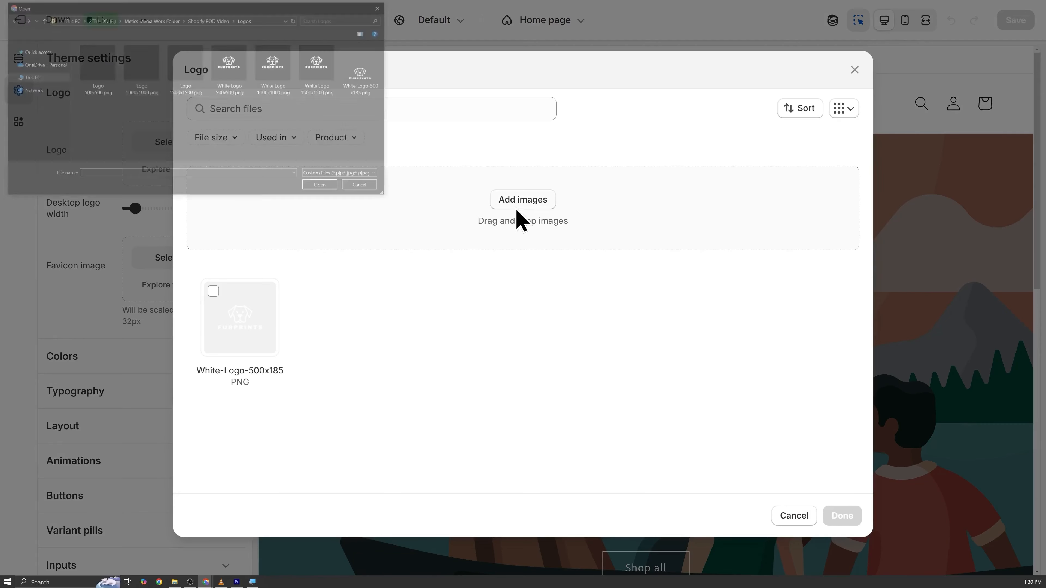
double_click(363, 94)
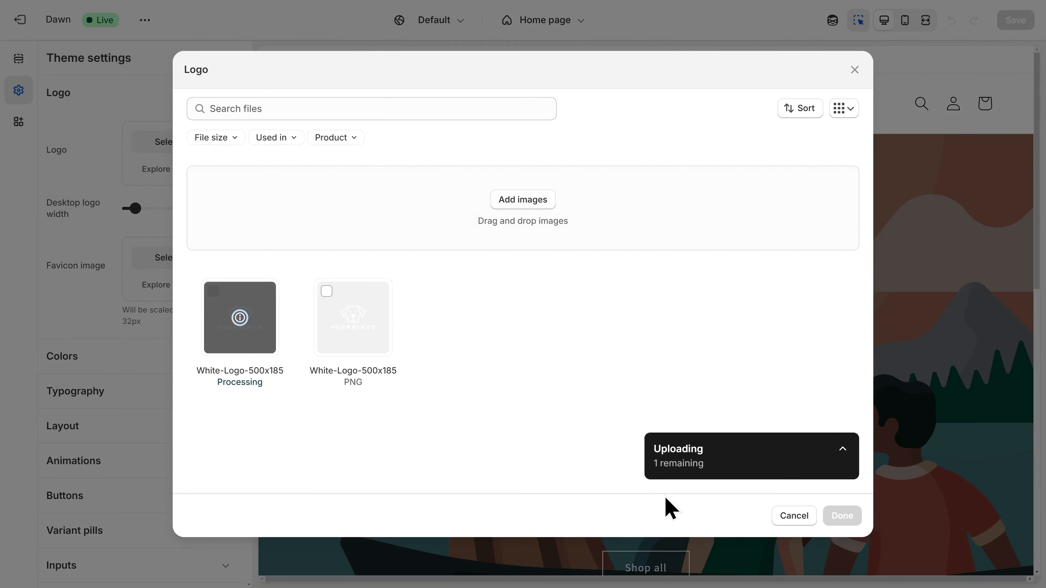
click(842, 520)
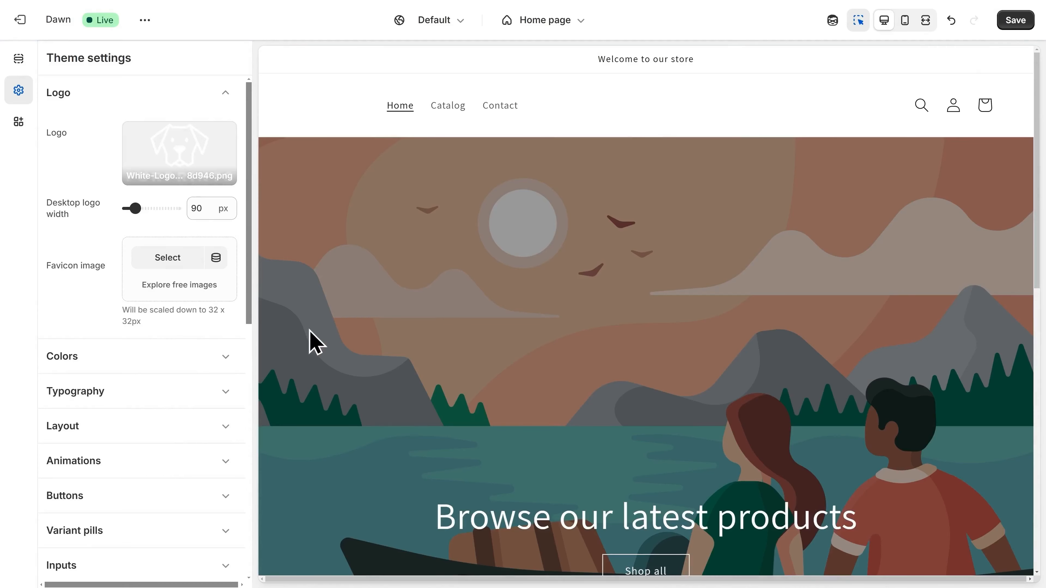
- Set both the Headings and Body fonts to Archivo in the Typography settings
click(181, 363)
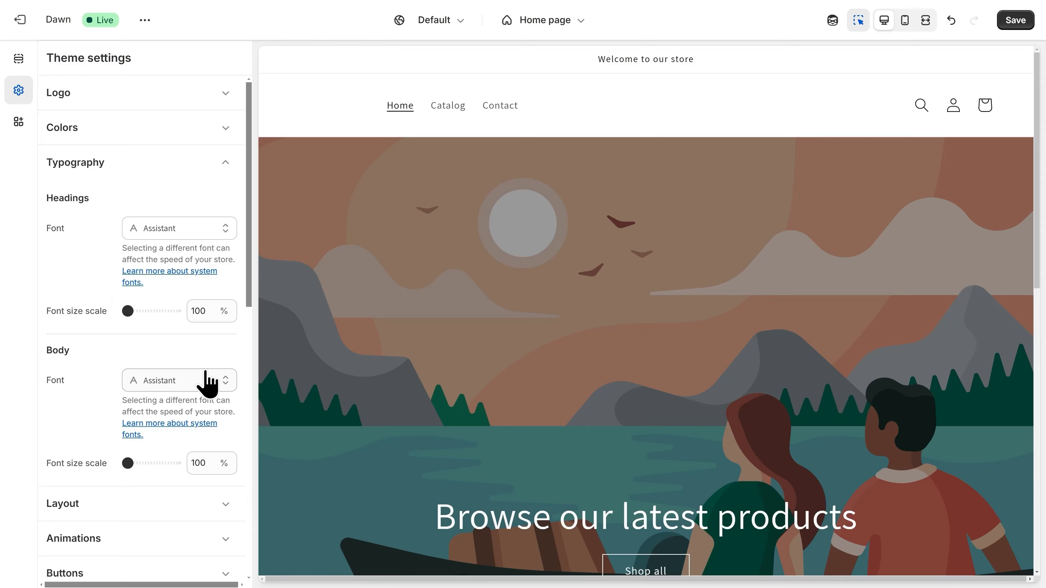
click(168, 237)
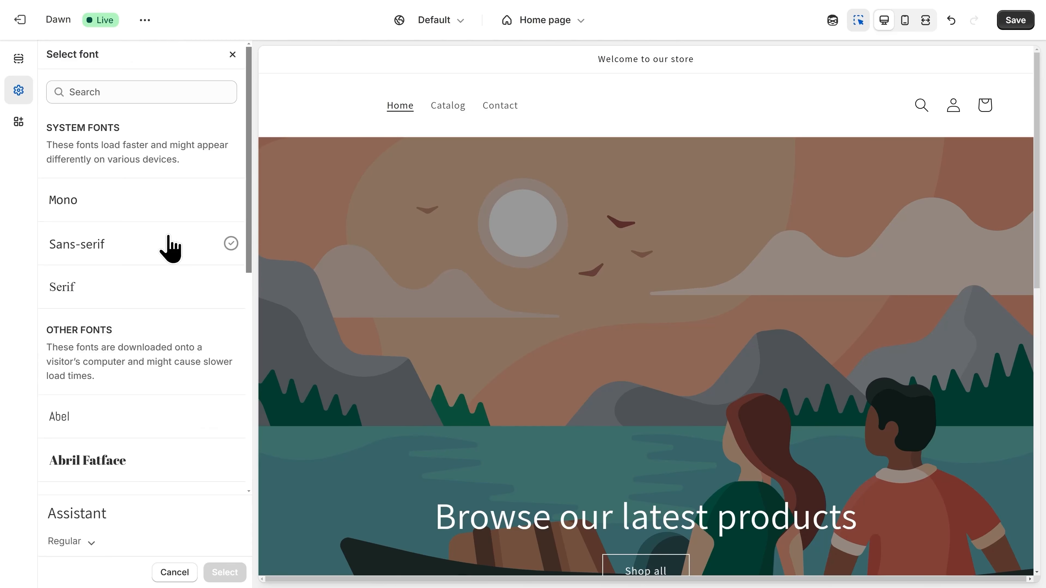
scroll(168, 247, down, 9)
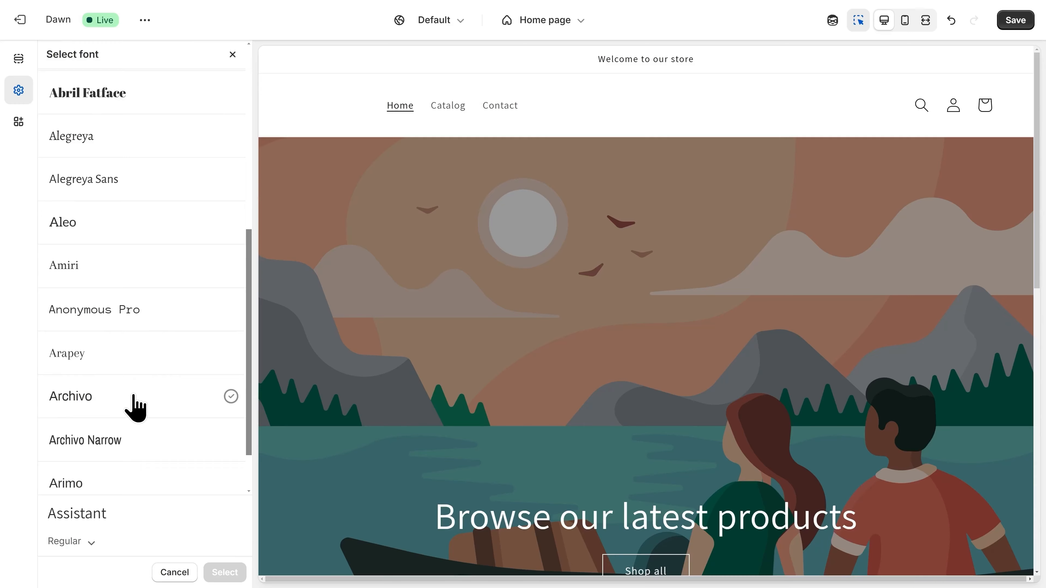
click(134, 398)
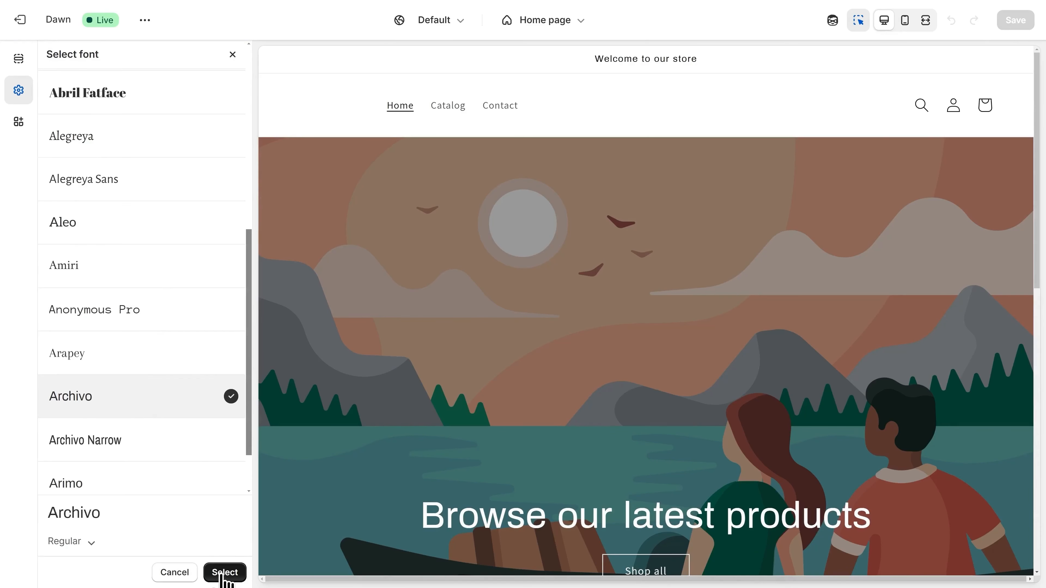
click(224, 573)
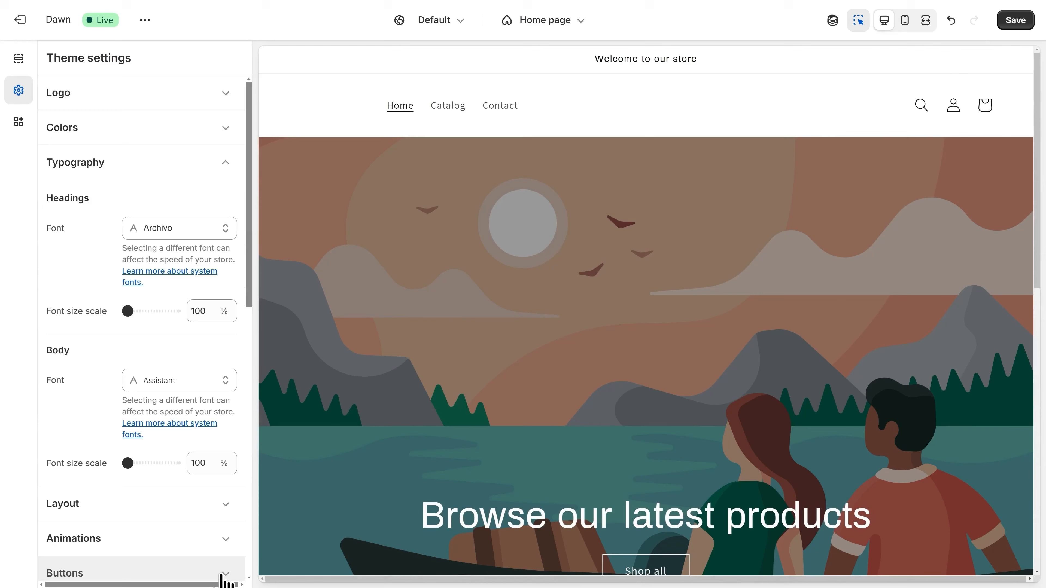
click(173, 382)
scroll(173, 389, down, 4)
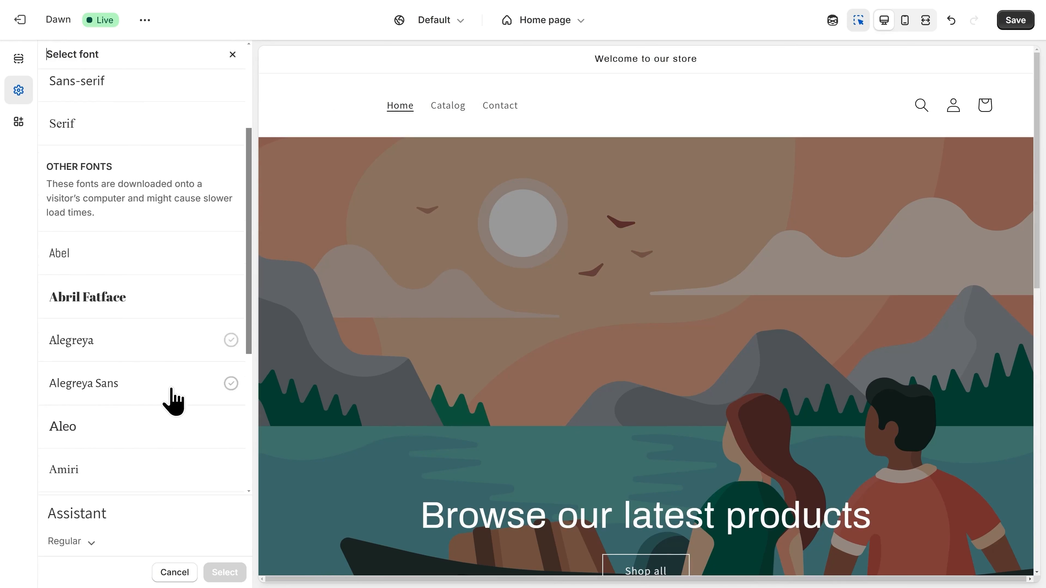
click(164, 433)
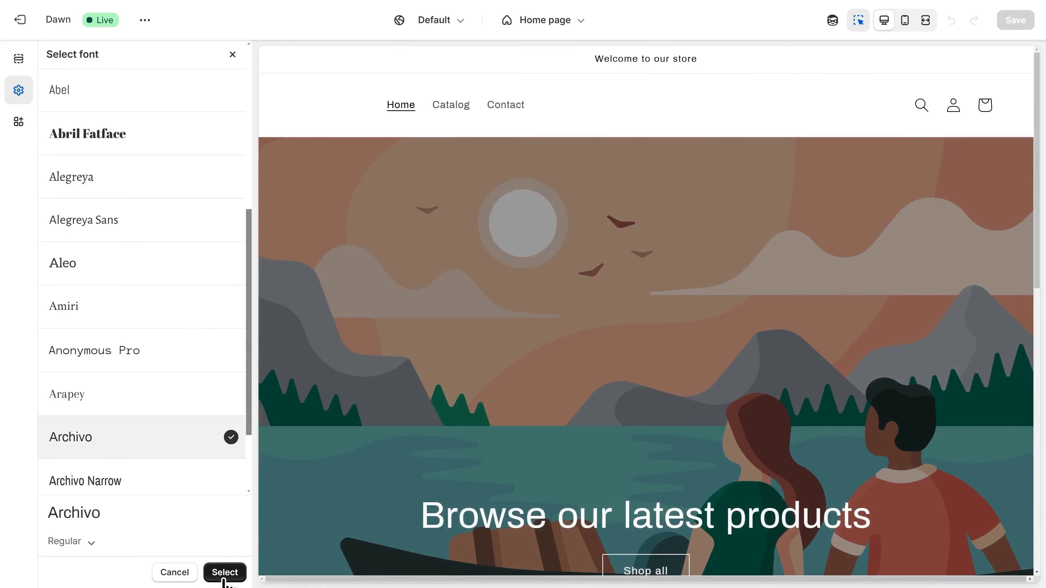
click(225, 573)
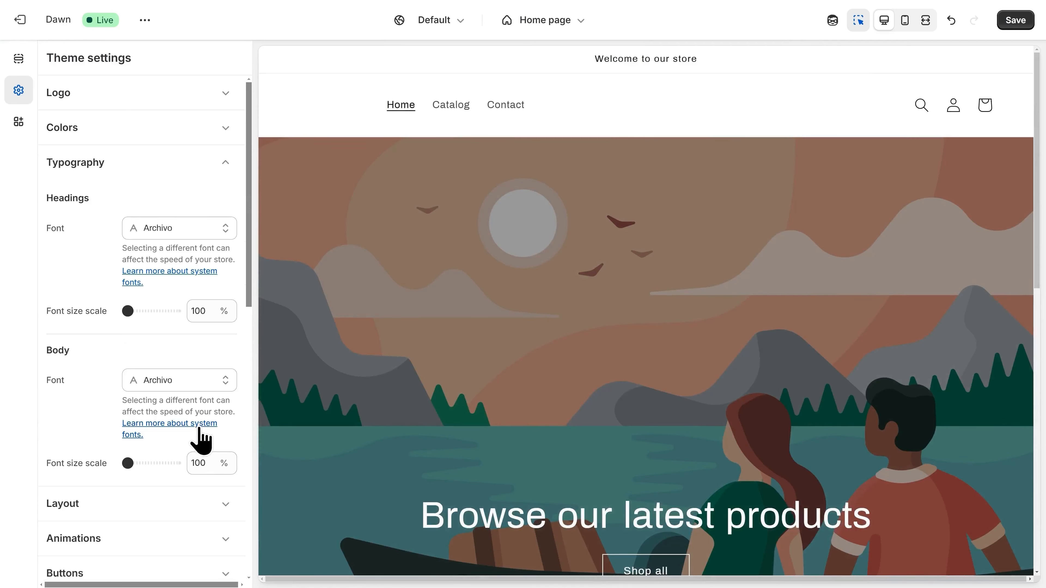
- Narrow the theme's page width to 1000 px in the layout settings
click(123, 504)
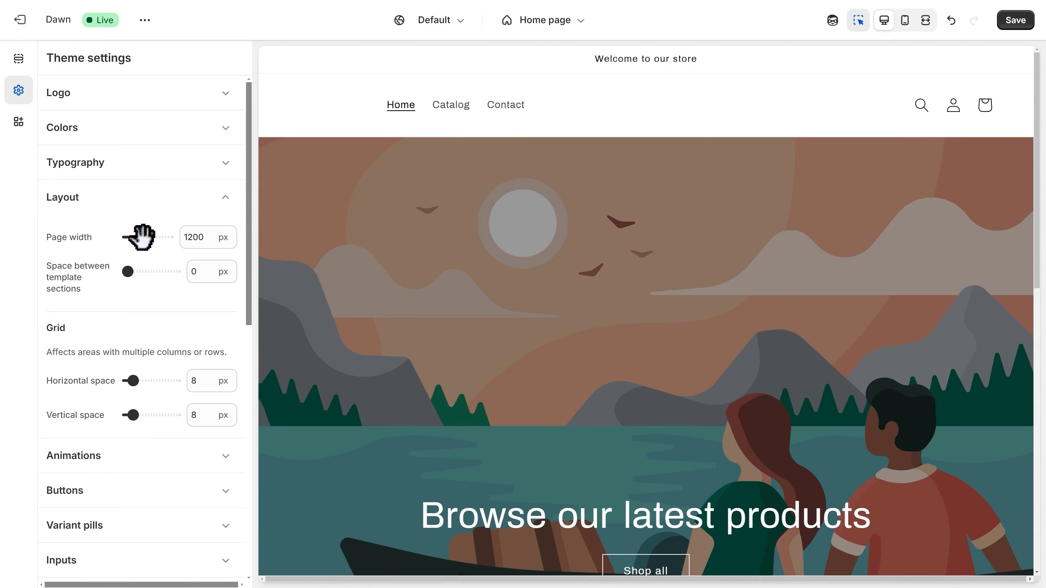
drag(140, 237, 125, 237)
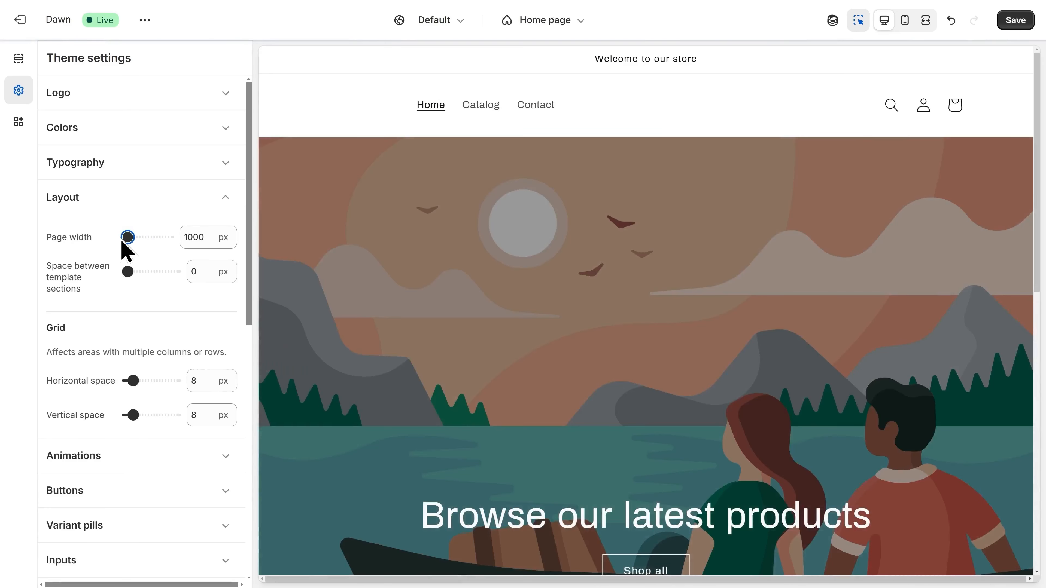
scroll(506, 343, down, 5)
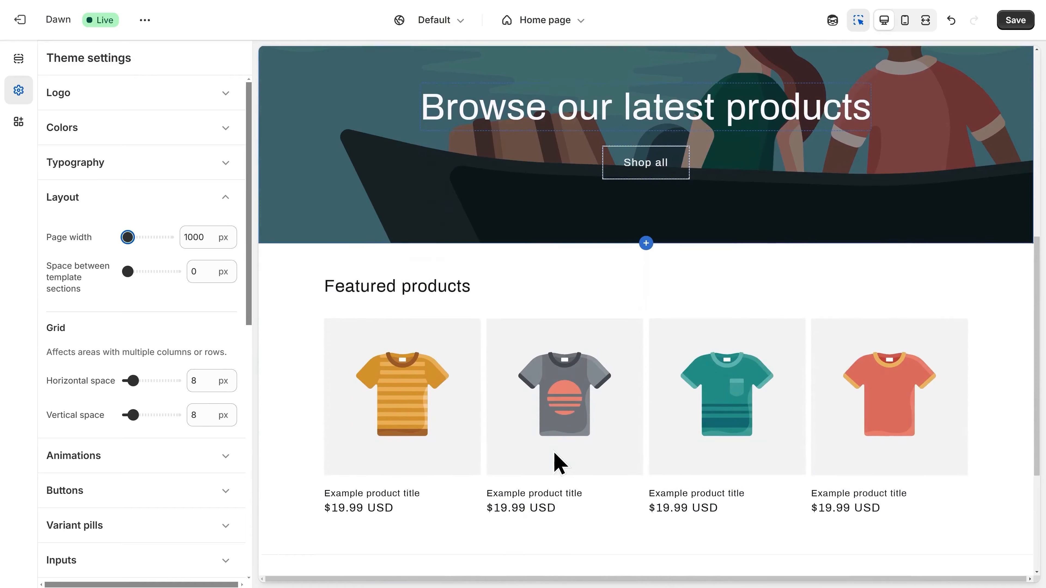
scroll(528, 421, up, 5)
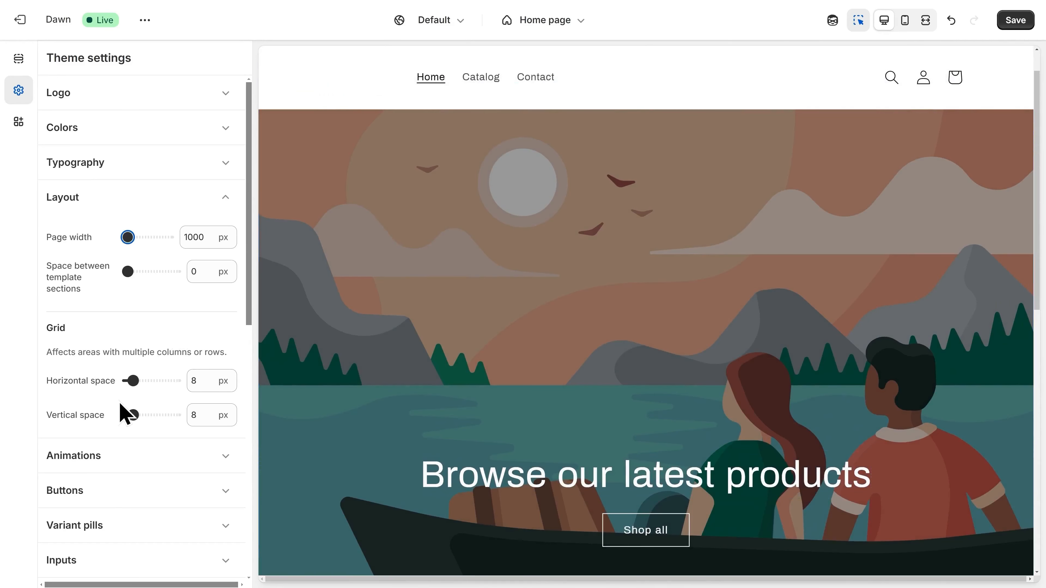
- Set the Animations hover effect to 3D lift
click(109, 461)
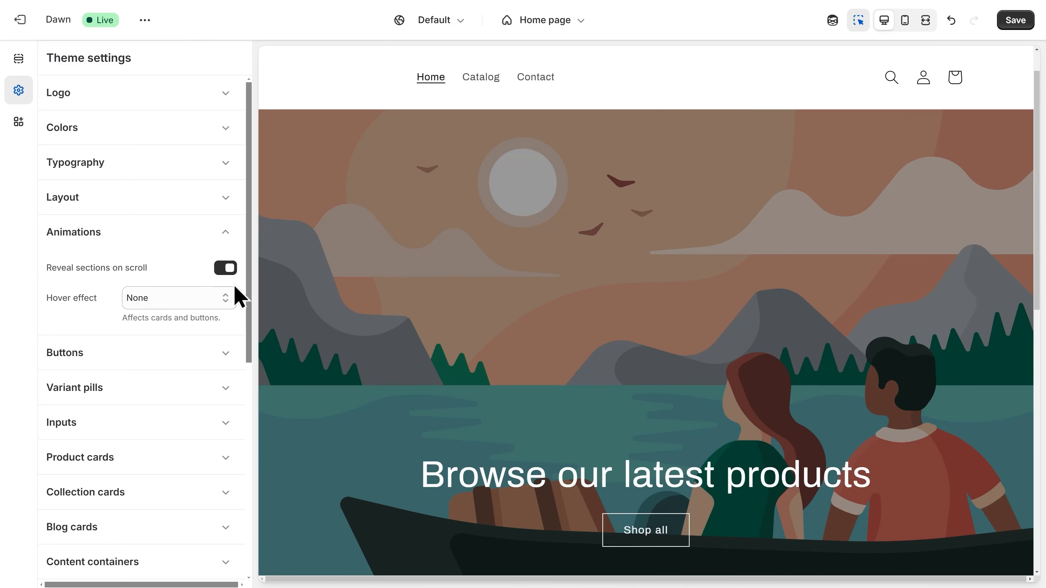
click(146, 303)
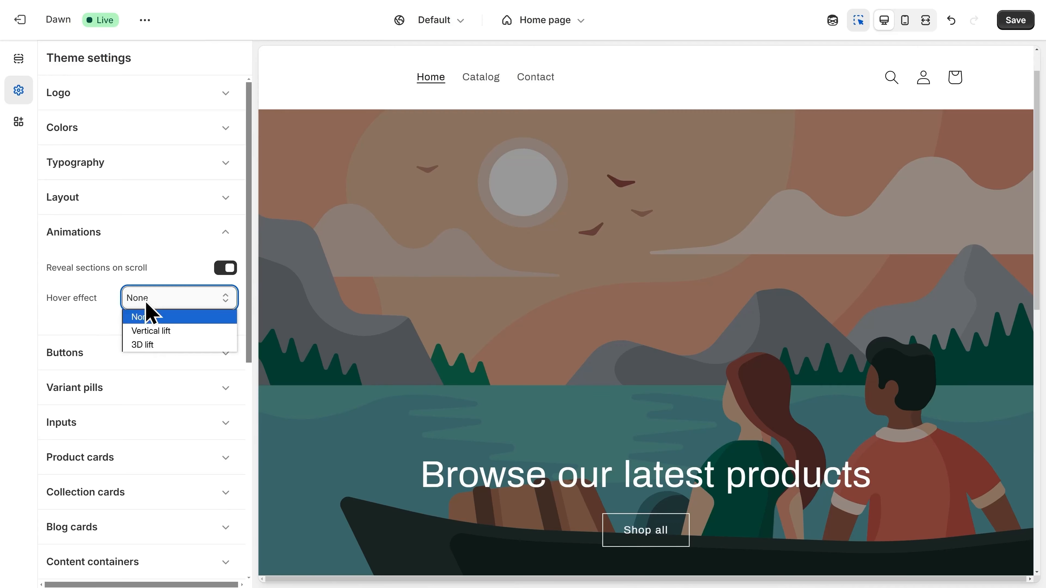
click(148, 345)
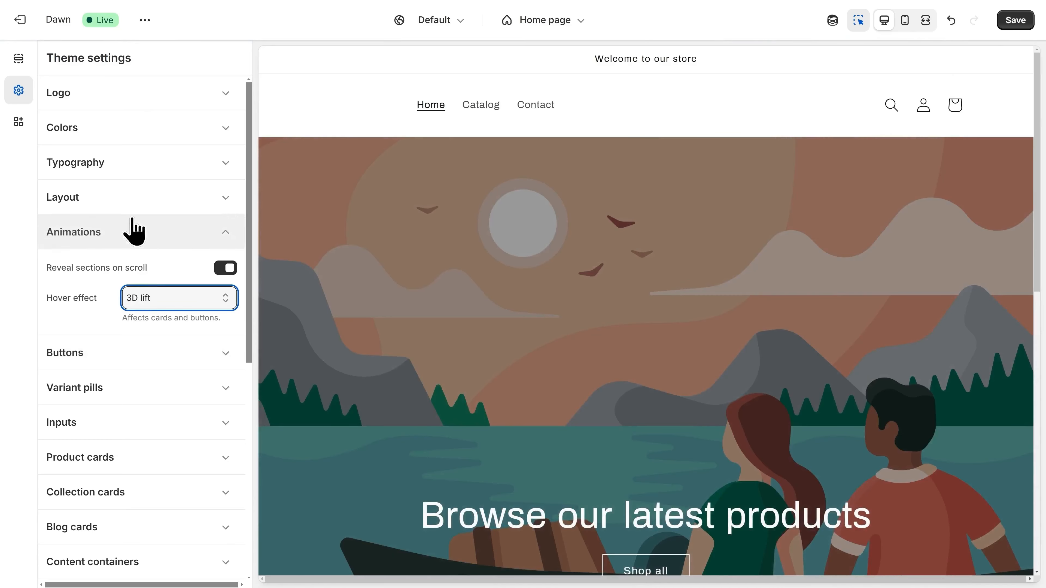
- Replace the announcement bar text with 'Welcome to FurPrints!' and save the theme
click(25, 68)
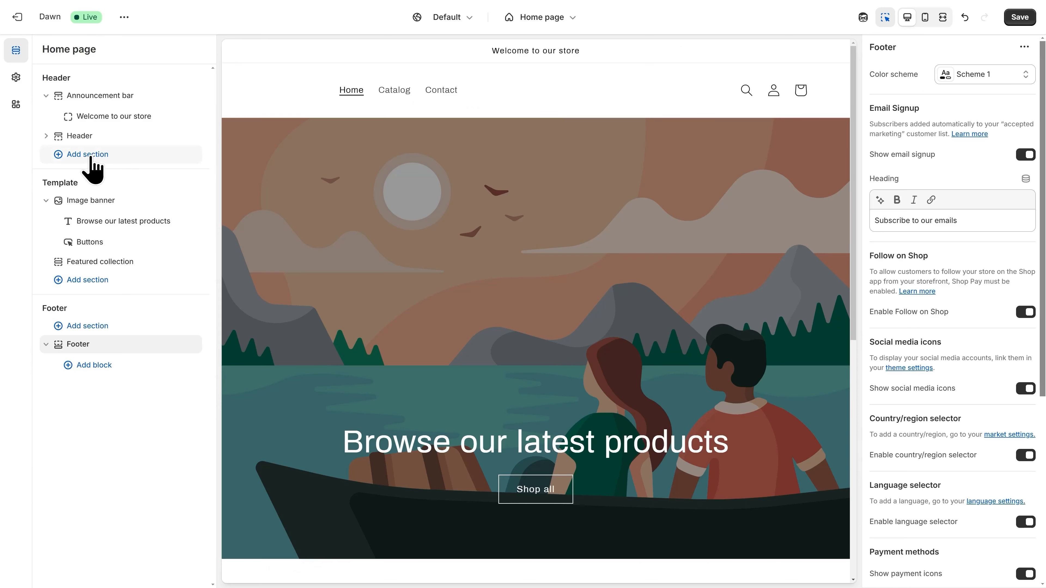
click(107, 96)
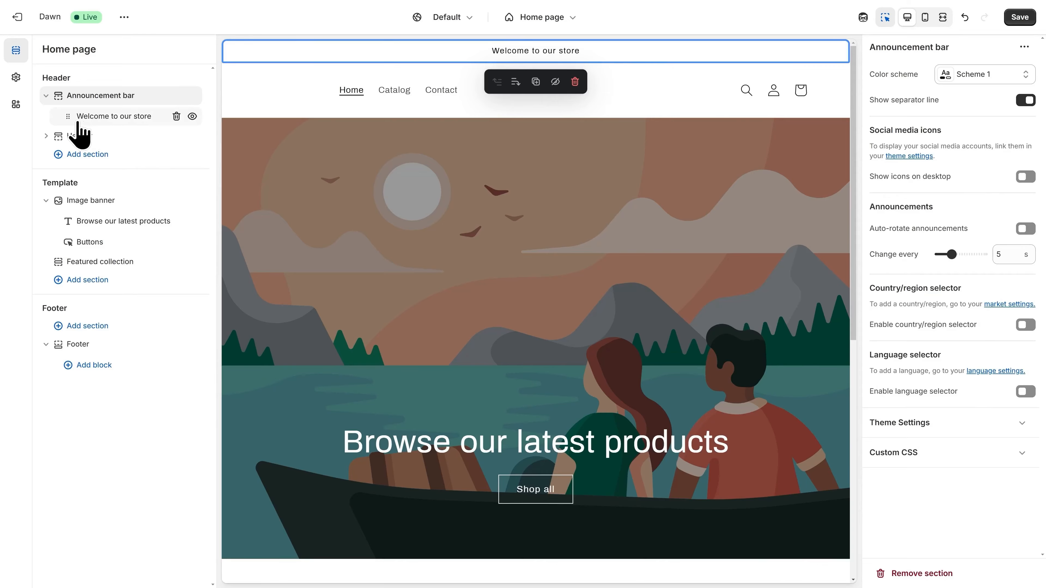
click(113, 123)
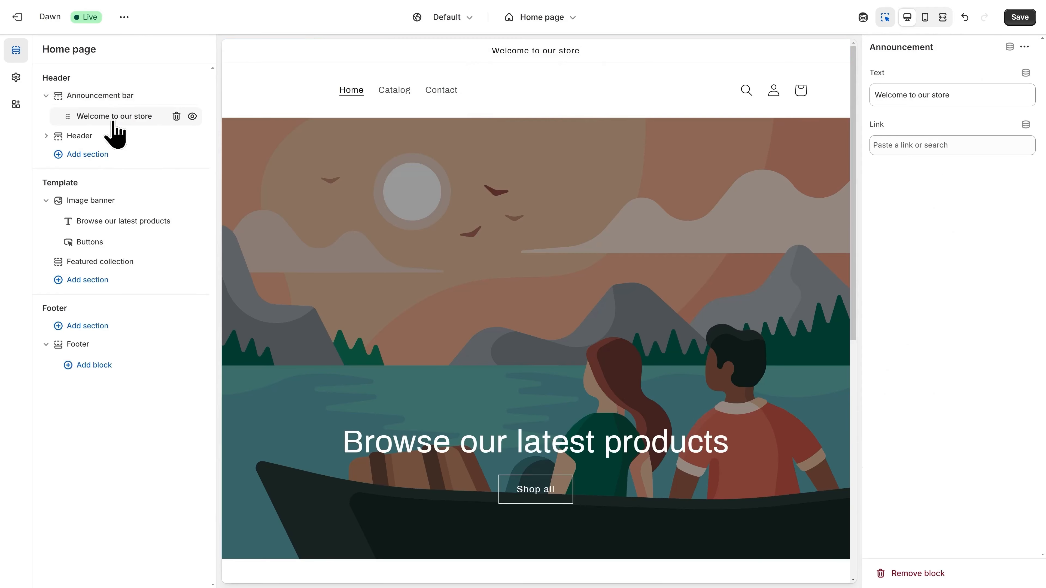
triple_click(921, 95)
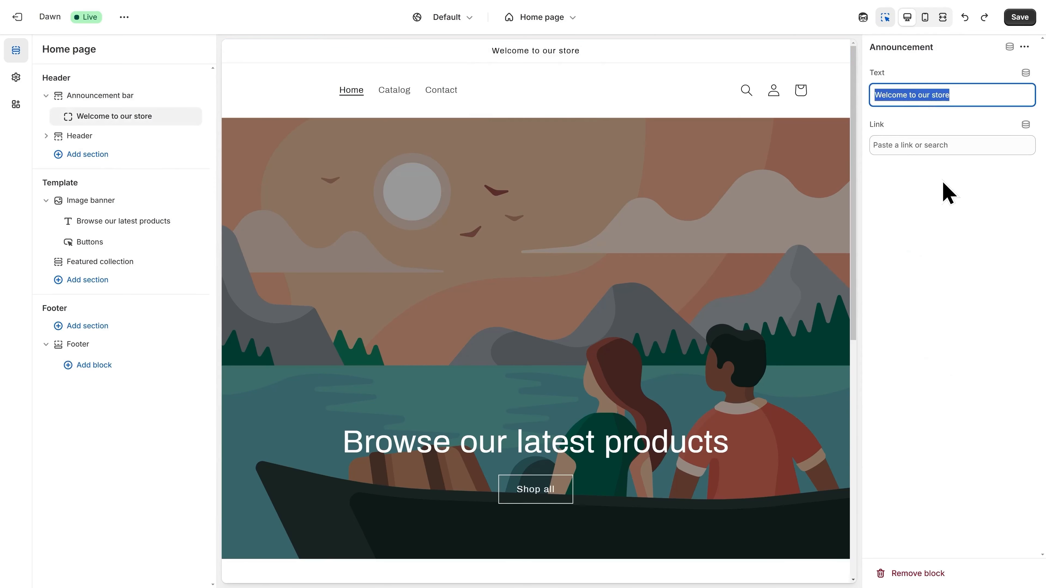
text(Wel)
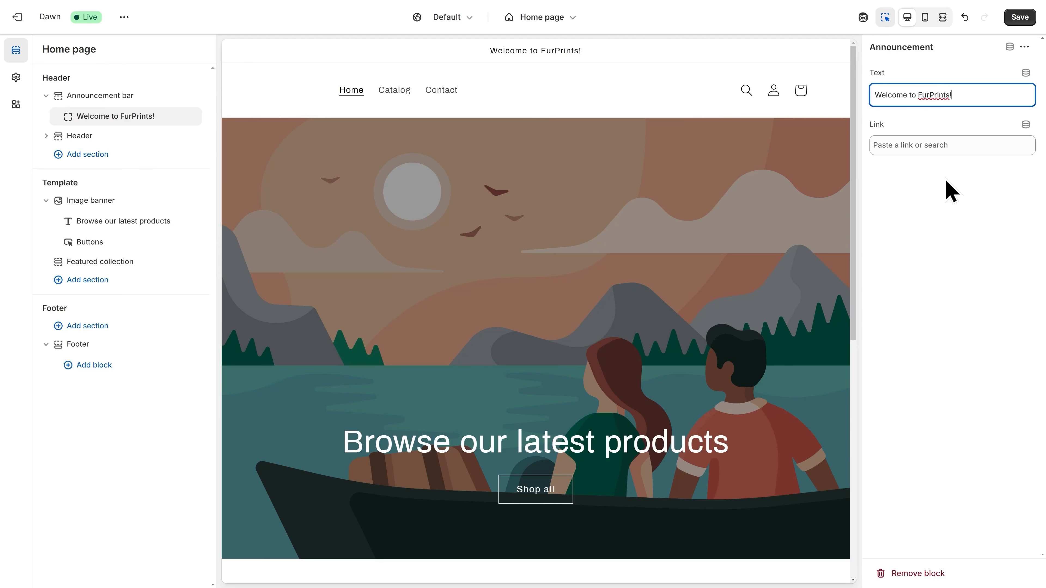
click(1017, 21)
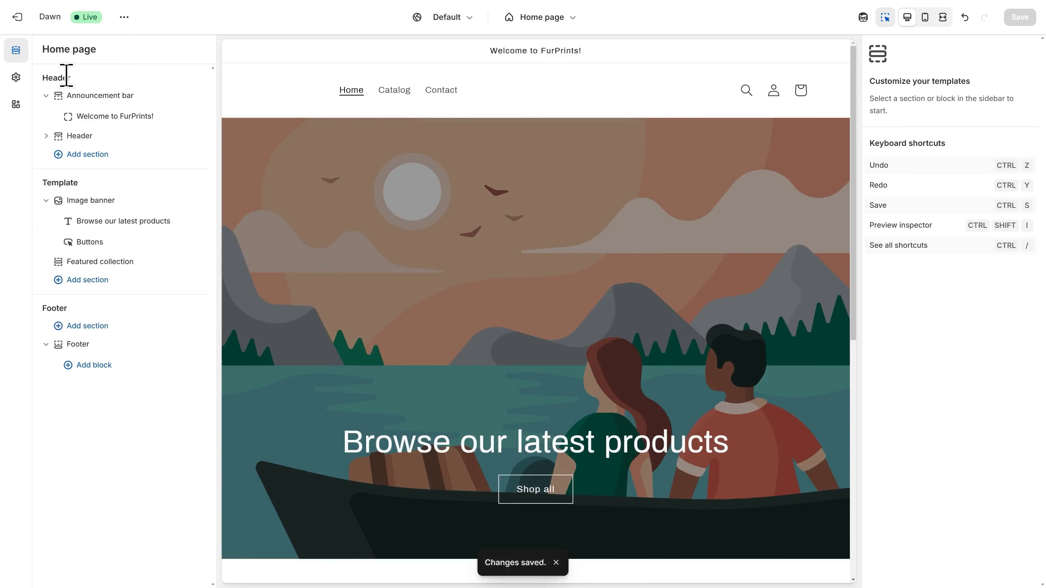
- Switch the header colour scheme to the dark Scheme 3, save, and exit the editor
click(80, 136)
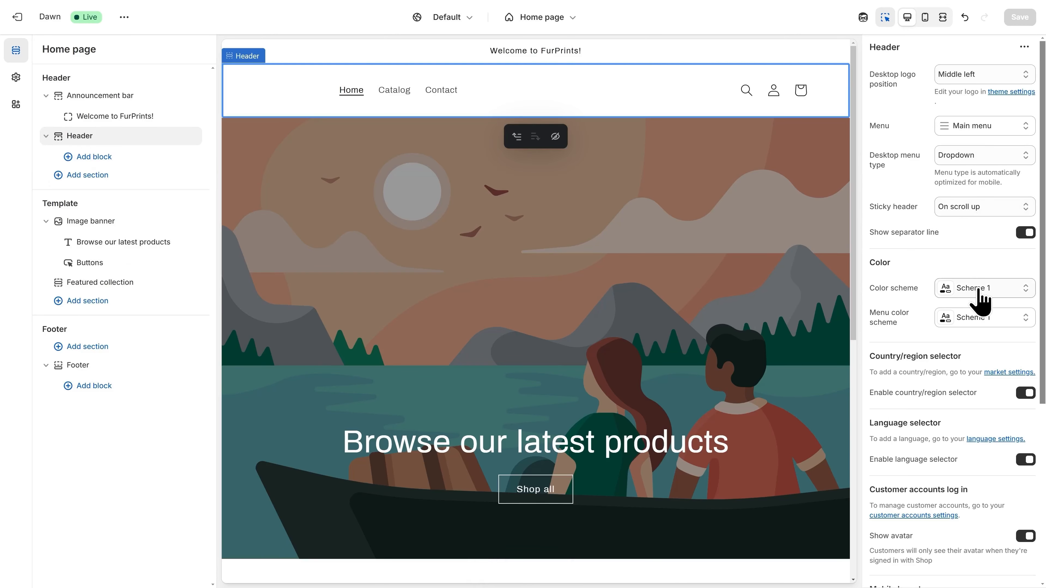
click(979, 291)
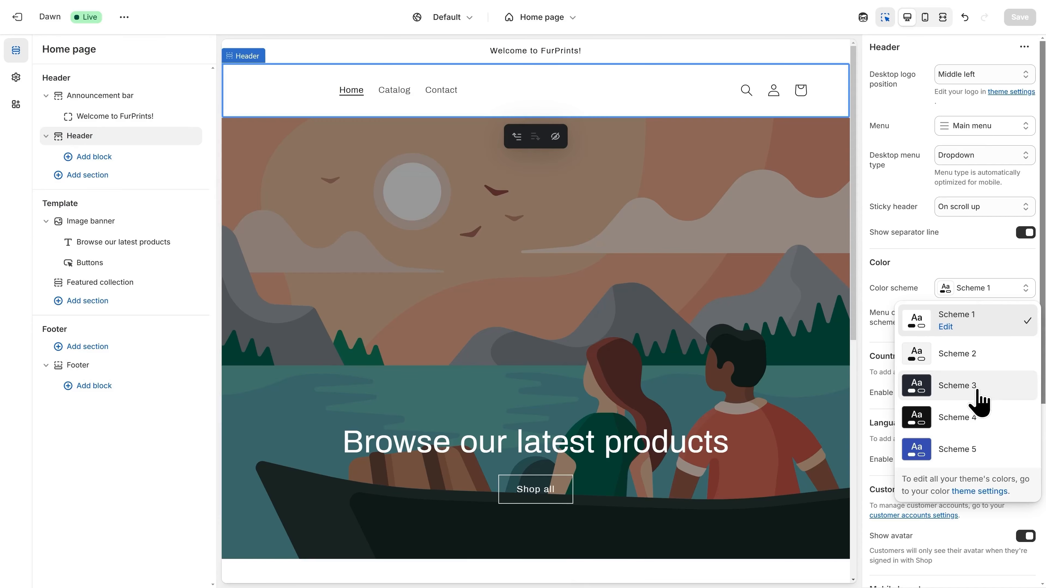
click(958, 385)
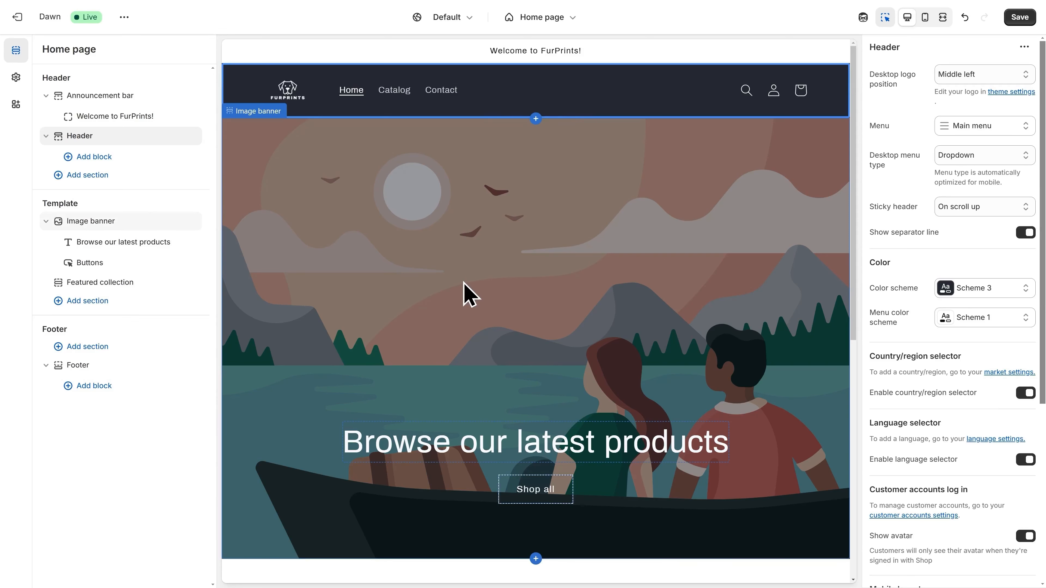
click(1019, 19)
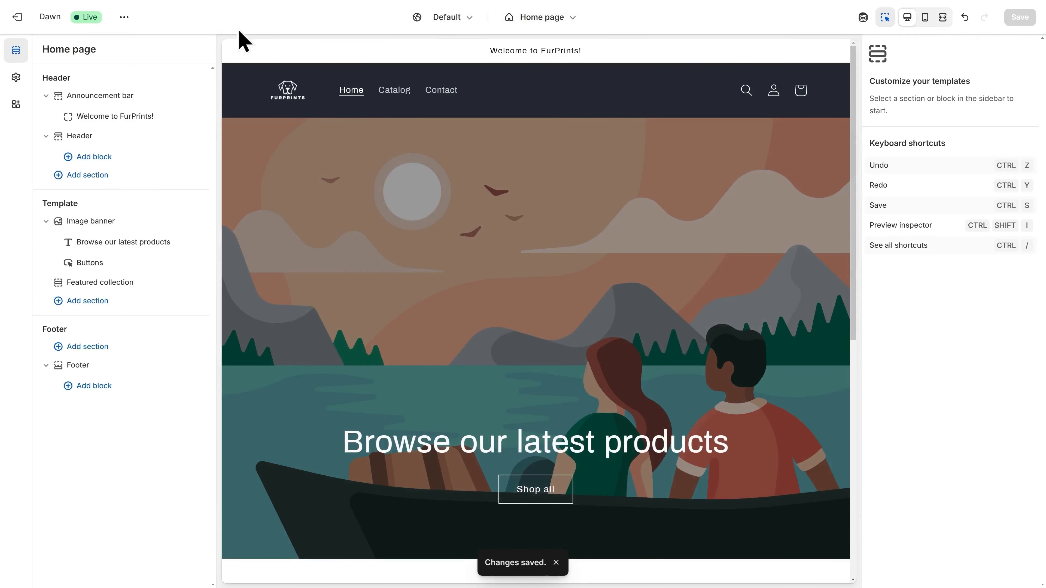
click(26, 35)
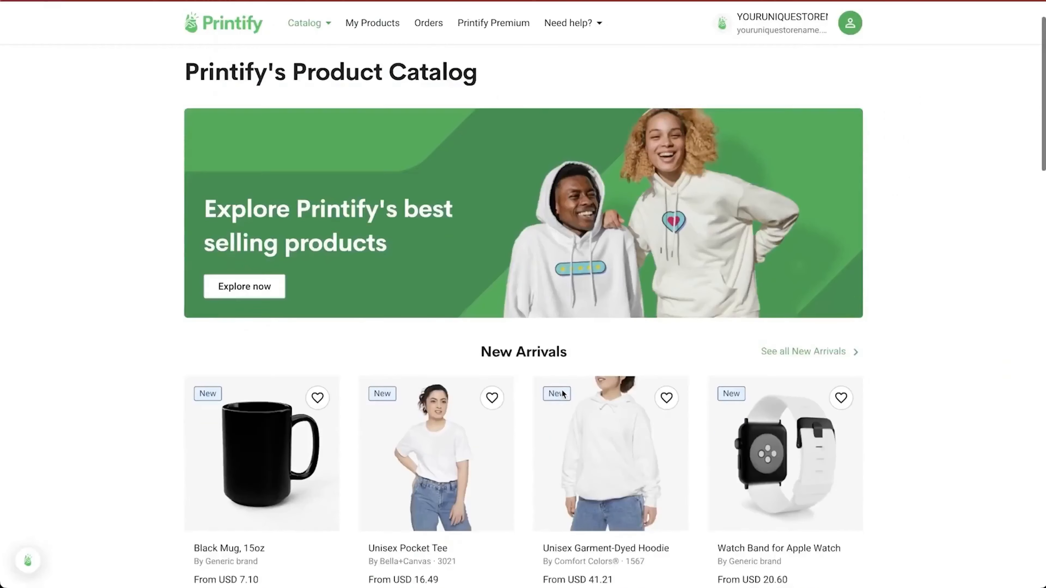
scroll(563, 394, down, 4)
scroll(563, 393, down, 1)
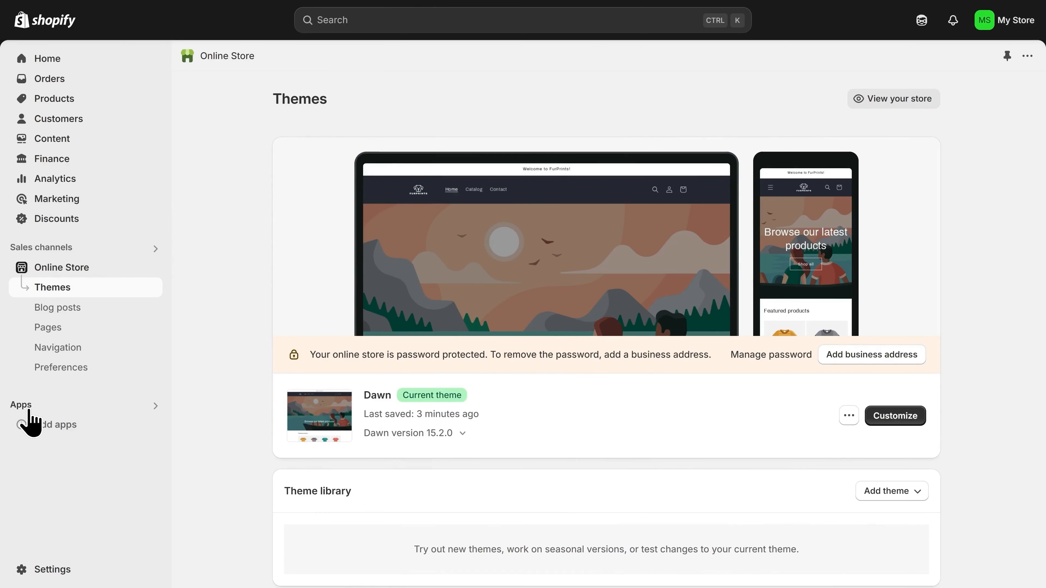
- Install the Printify: Print on Demand app from the recommended apps list
click(59, 433)
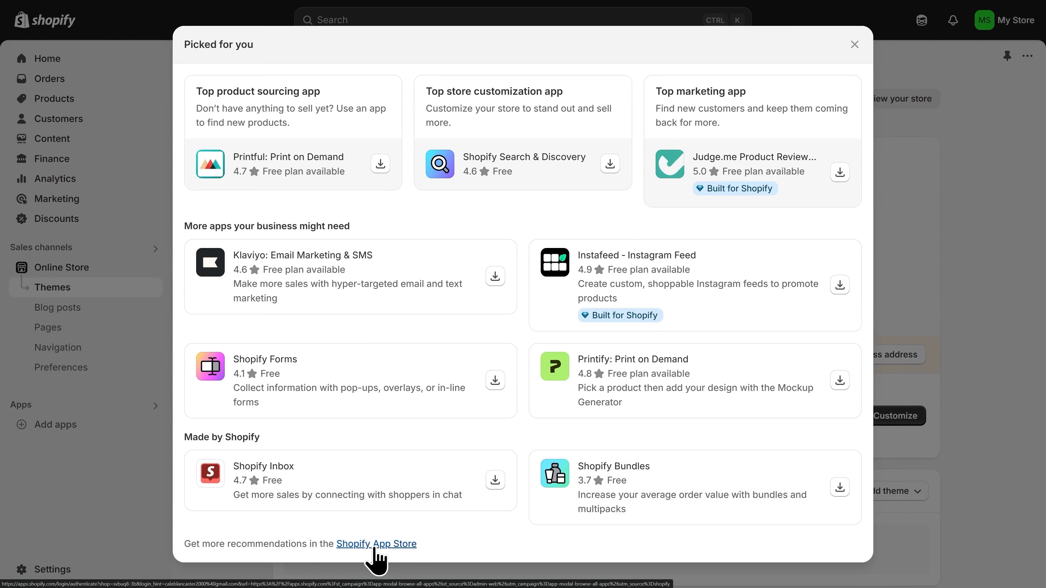
click(840, 380)
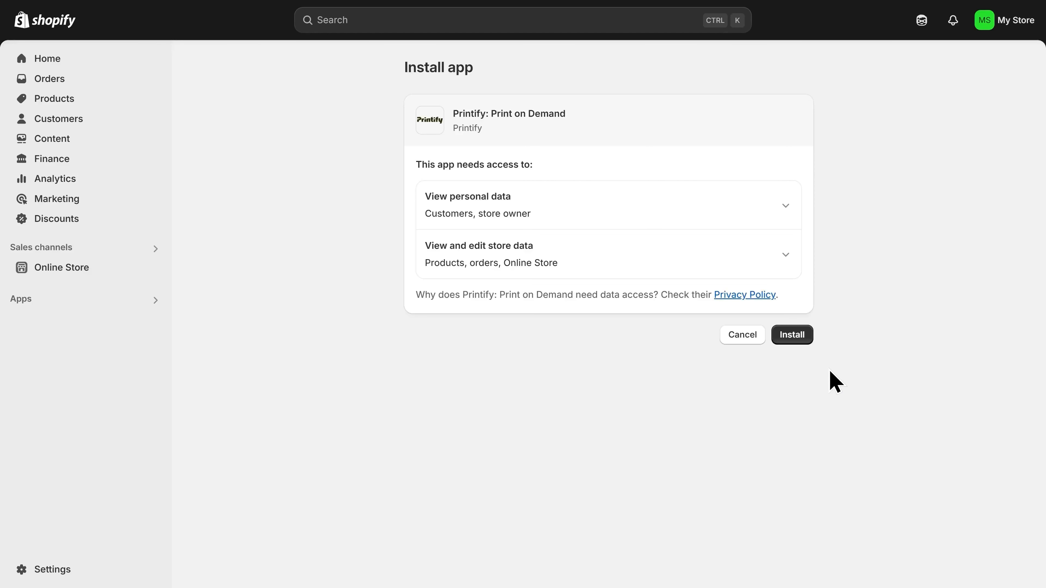
click(792, 341)
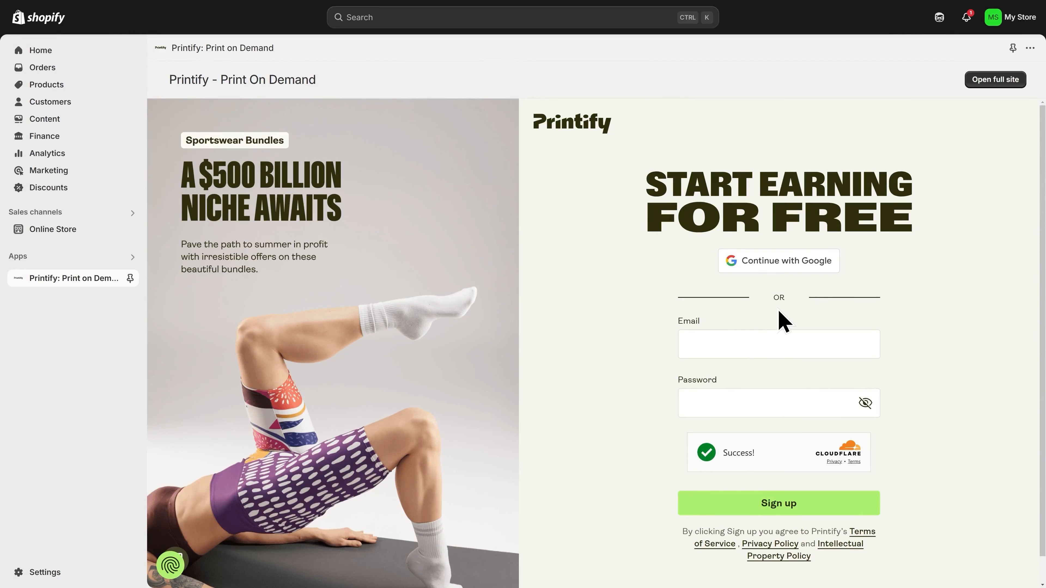
- Switch to Printify's sign-in form and enter the account e-mail and password
scroll(932, 358, down, 1)
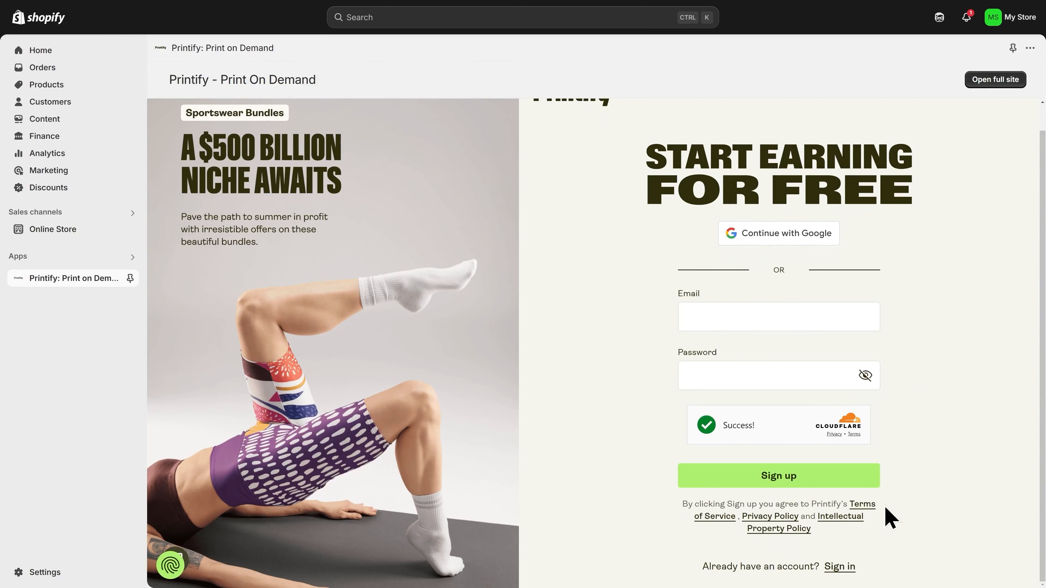
click(839, 567)
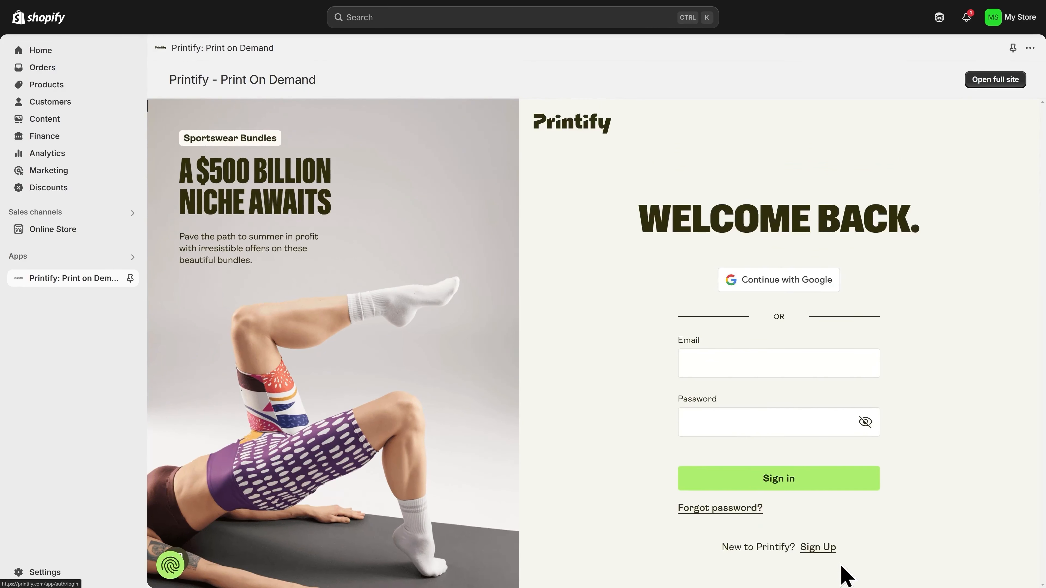
click(728, 351)
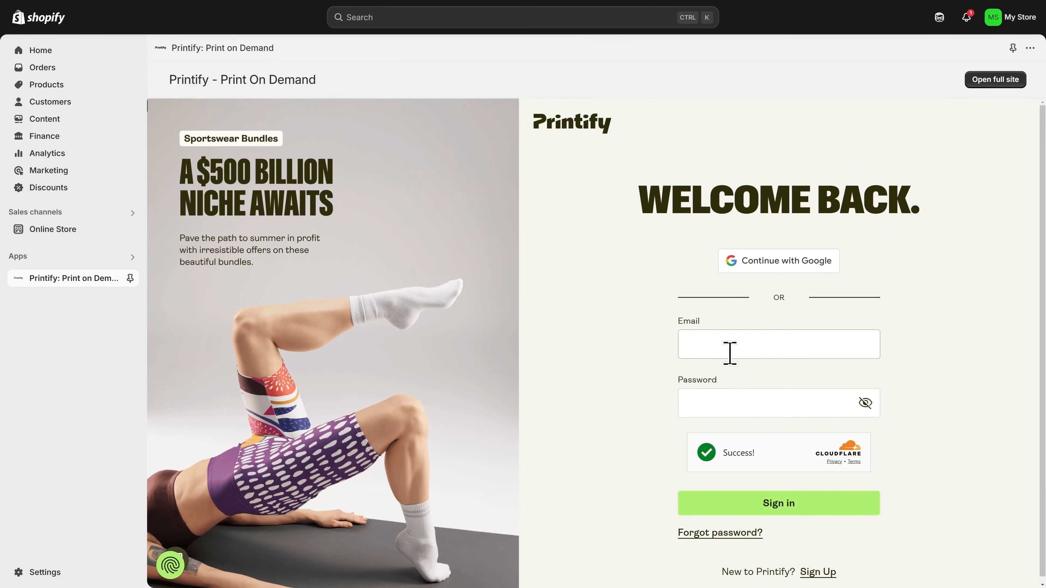
click(742, 391)
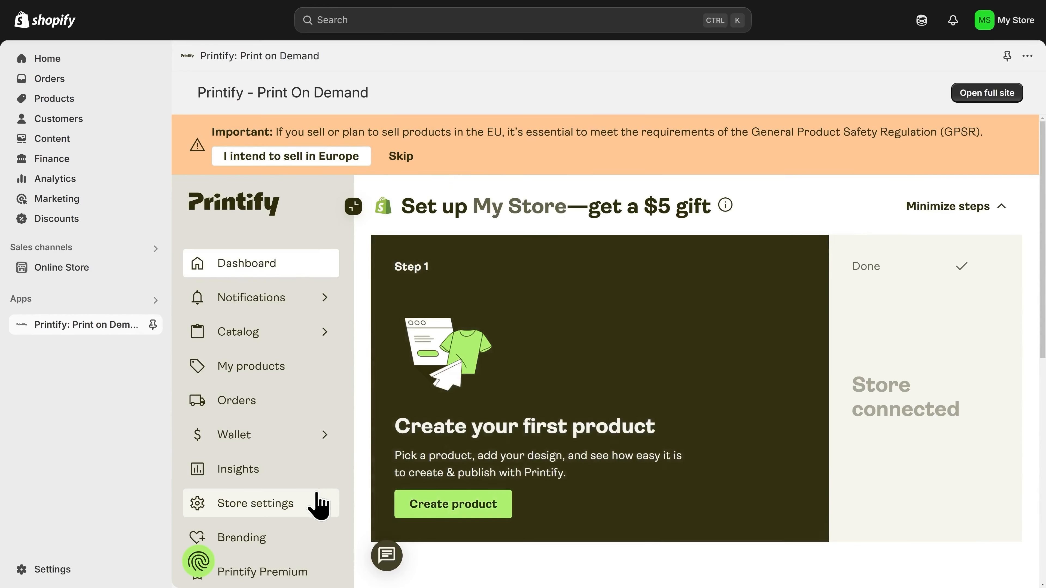
- Change the Printify store name from My Store to FurPrints and save the settings
click(249, 511)
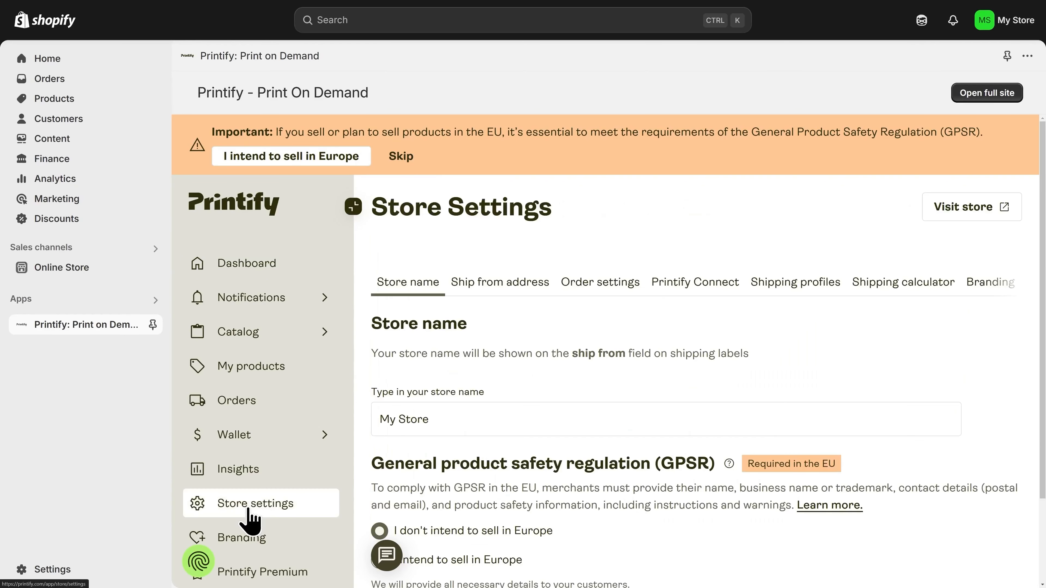
triple_click(443, 426)
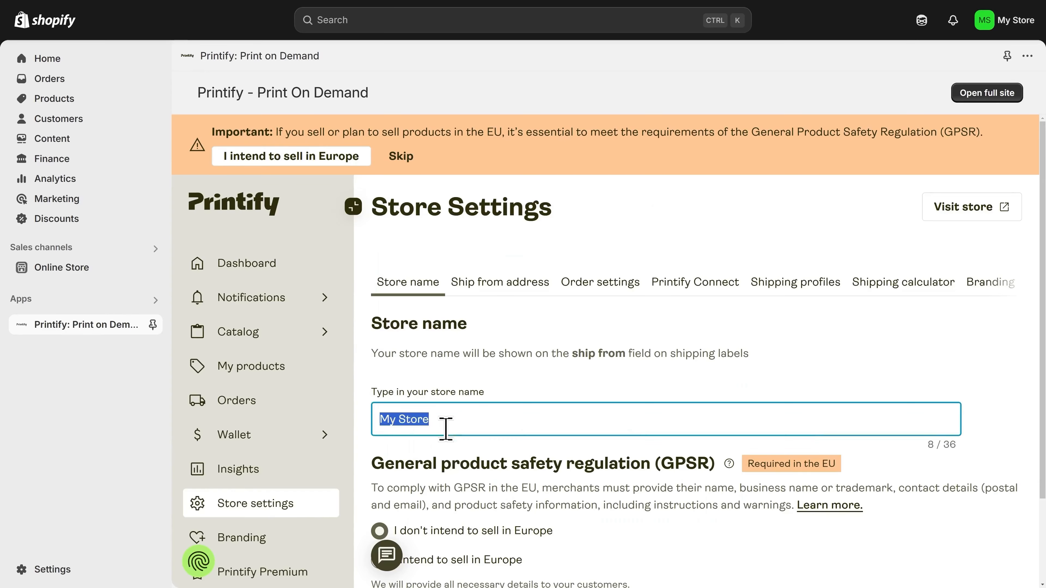
text(FurPrints)
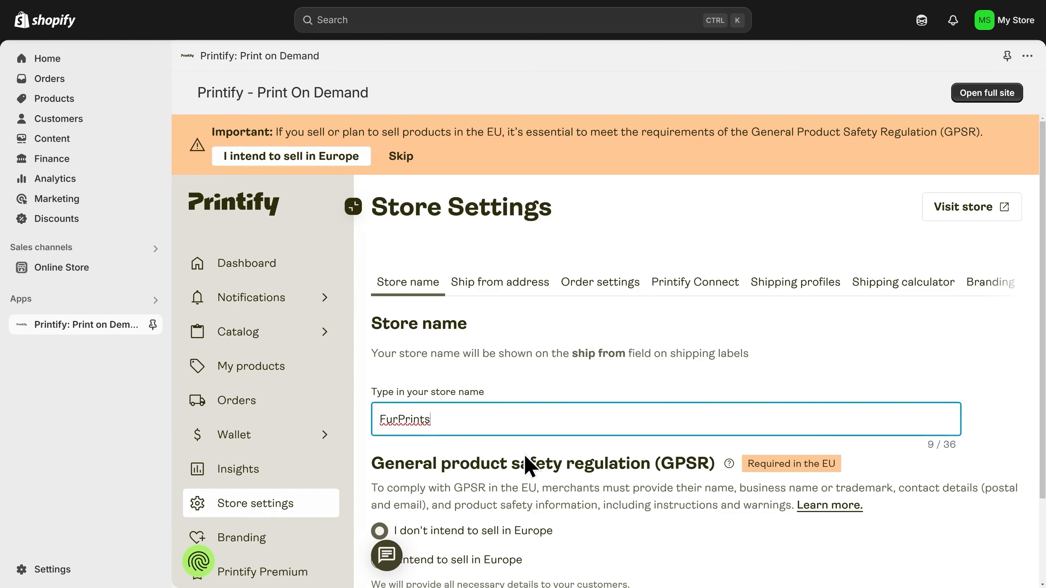
scroll(618, 482, down, 2)
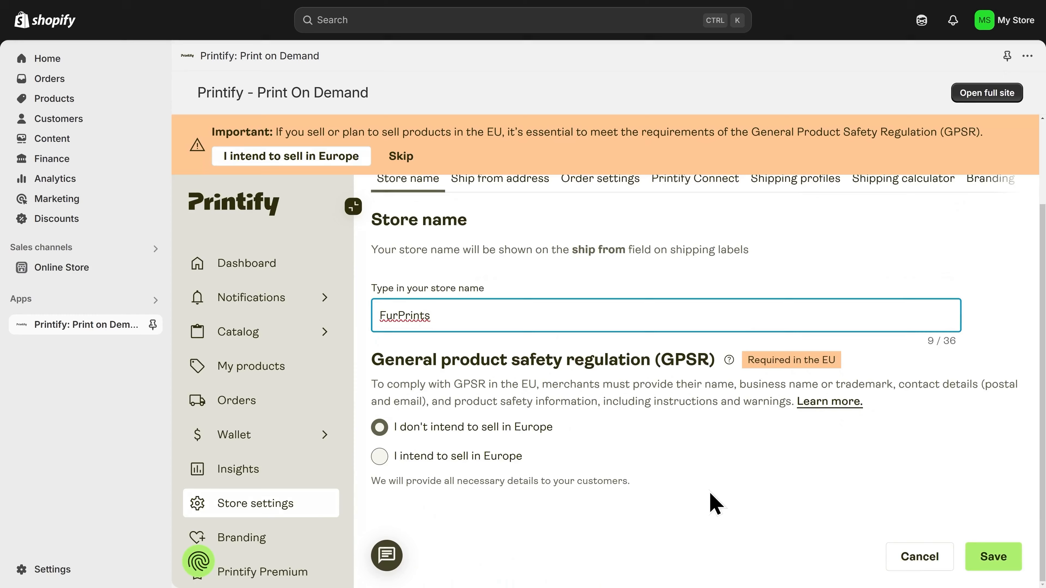
click(994, 557)
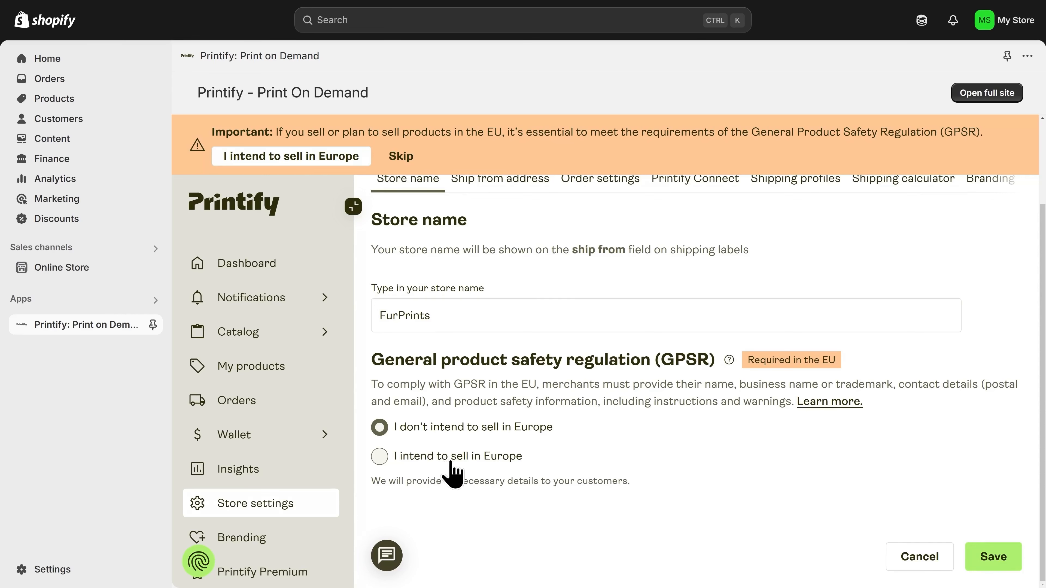
- Open Wallet > Payments to check the USD 0.00 balance, payment card and USD billing currency
click(258, 437)
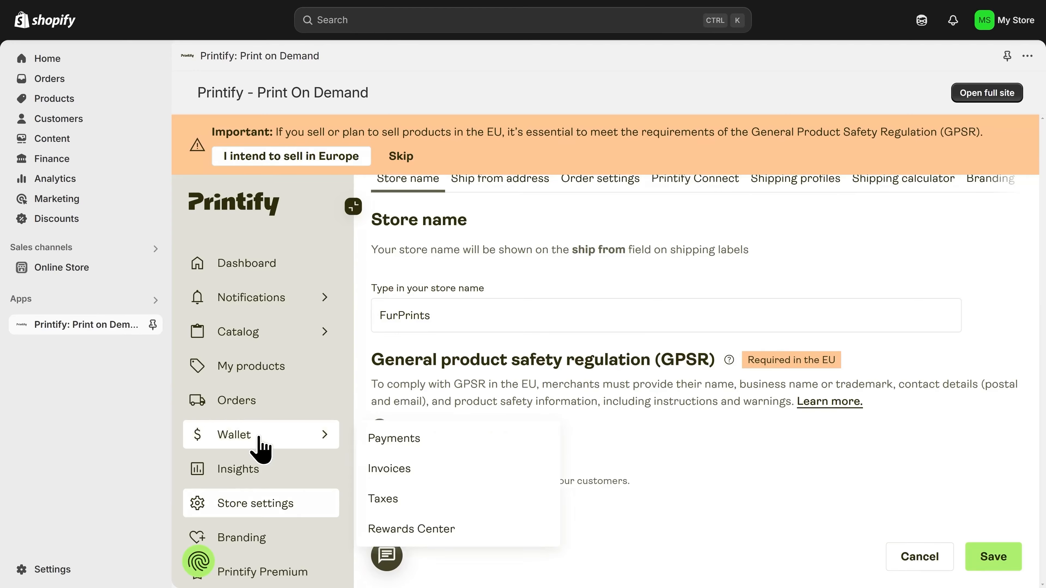
click(408, 441)
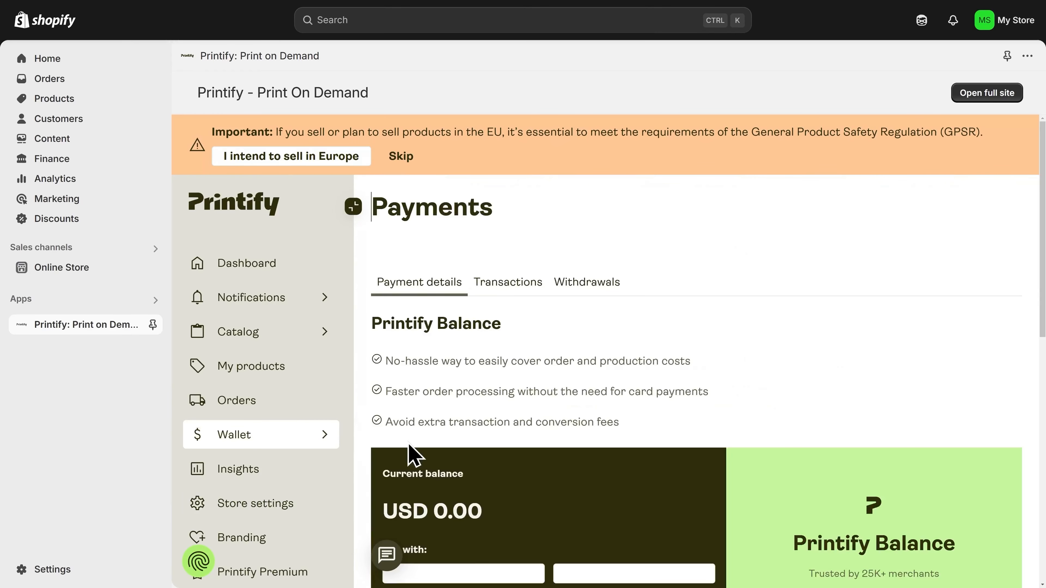
scroll(416, 445, down, 2)
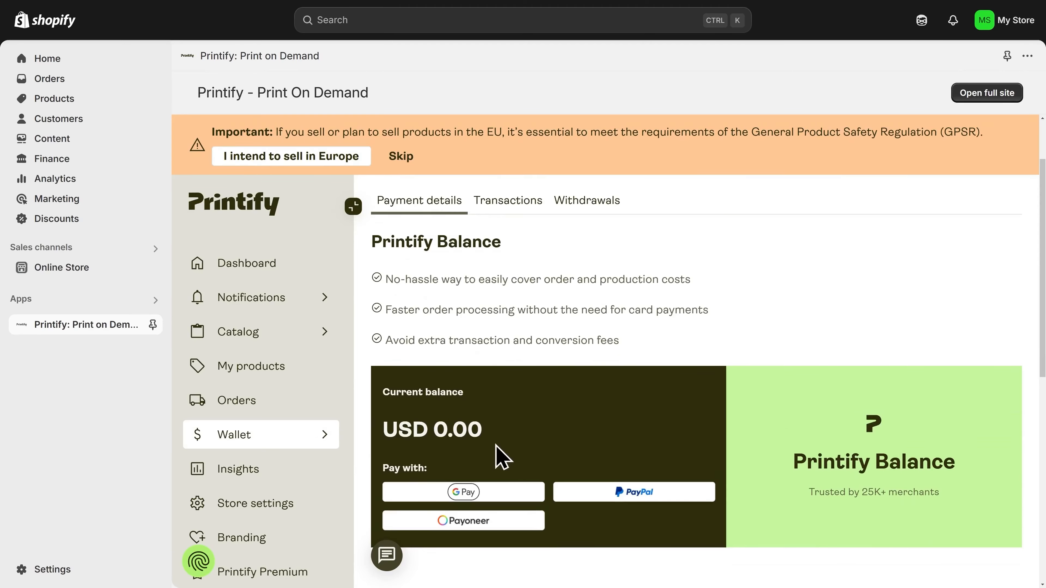
scroll(511, 456, down, 7)
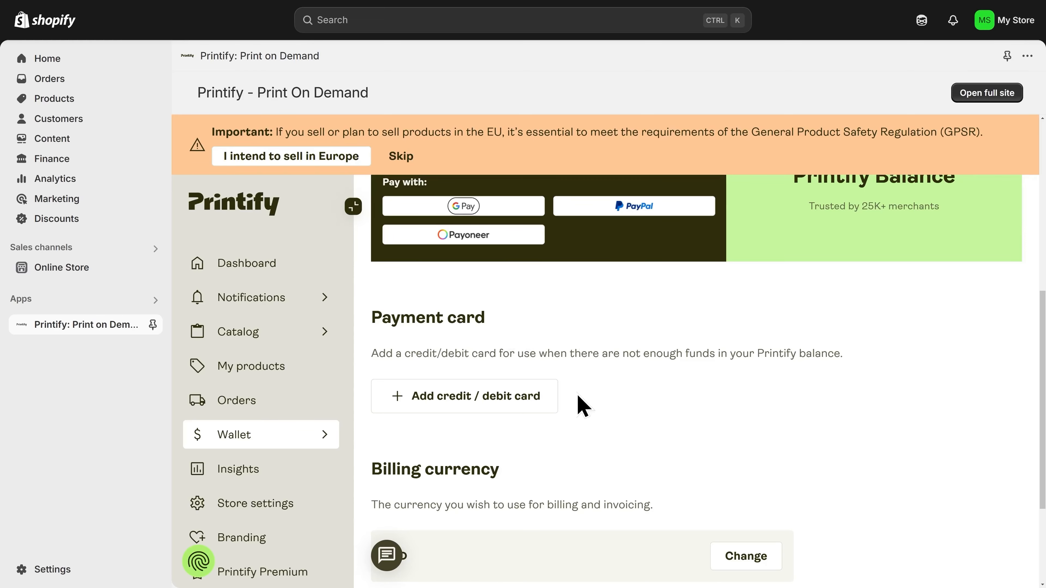
key(ctrl+minus)
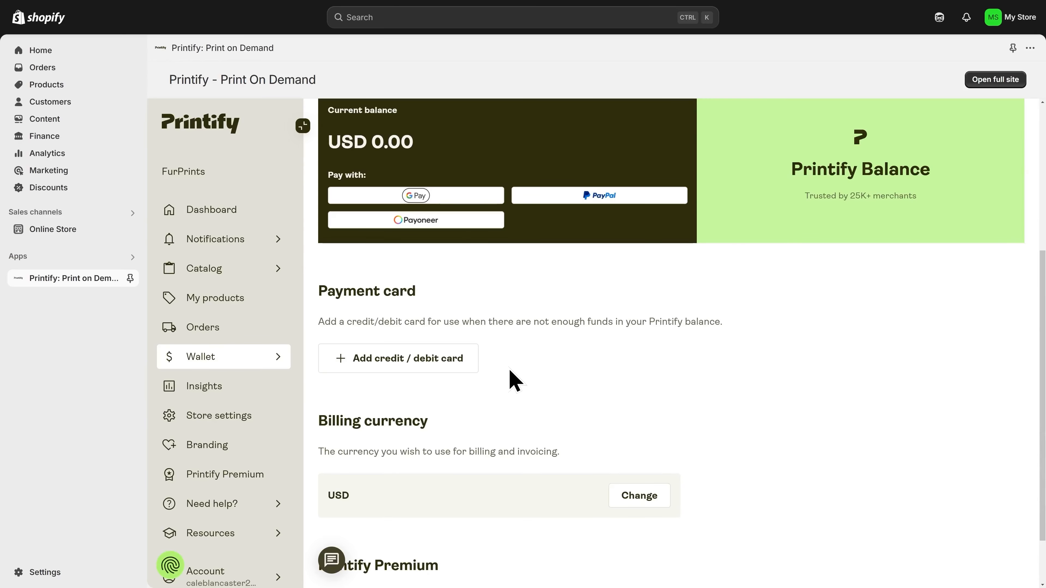
- Browse the T-shirts category from the Printify Catalog menu
click(232, 272)
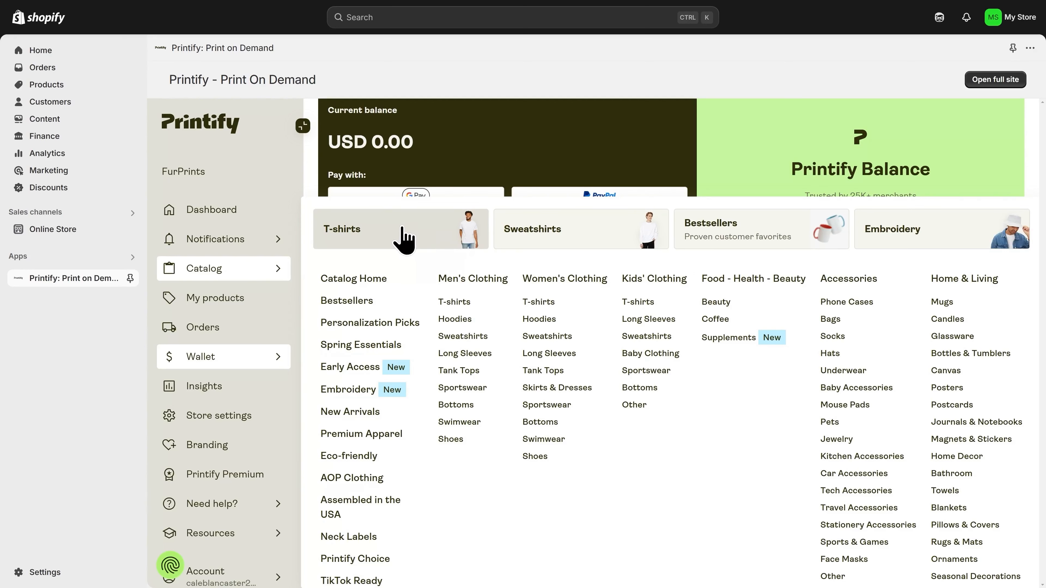
click(404, 239)
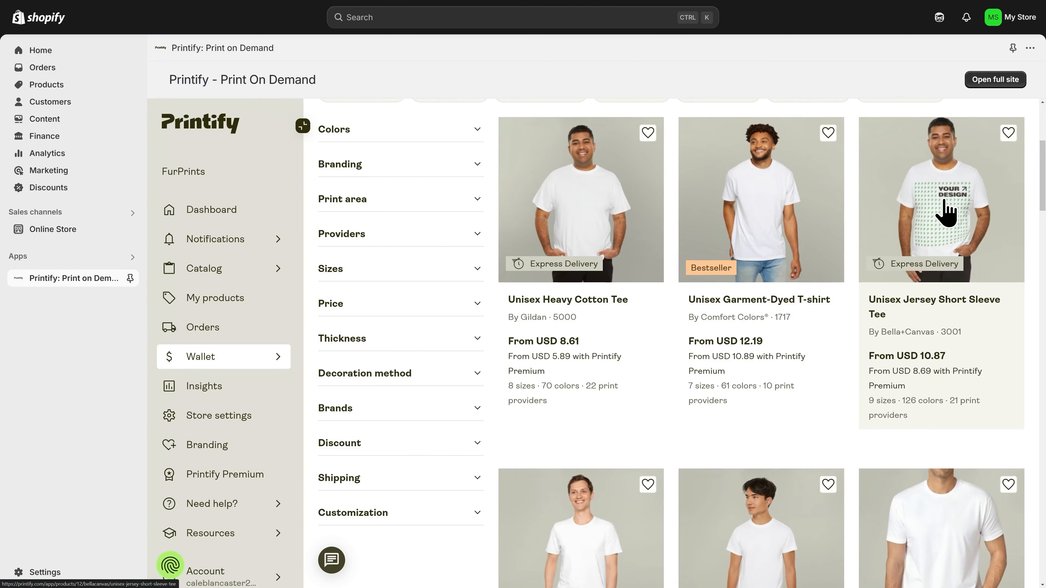
- Open the Unisex Jersey Short Sleeve Tee product page
click(946, 210)
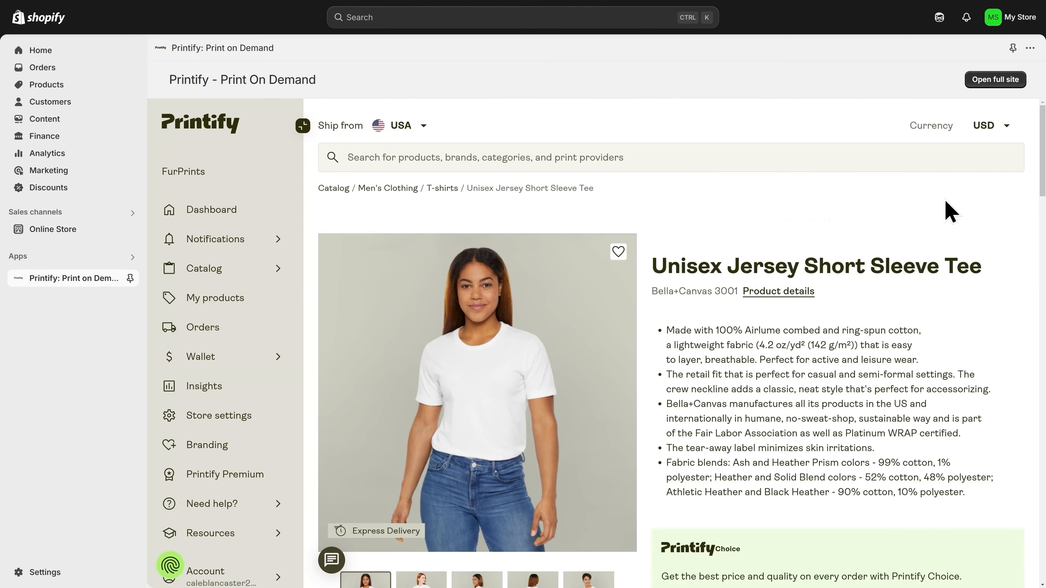
scroll(780, 337, down, 7)
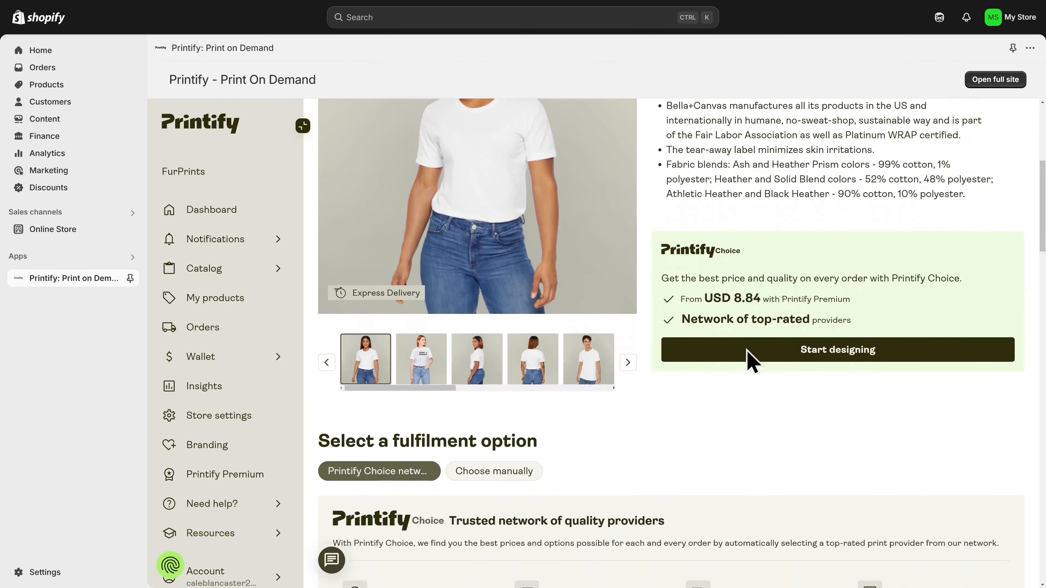
scroll(749, 360, down, 5)
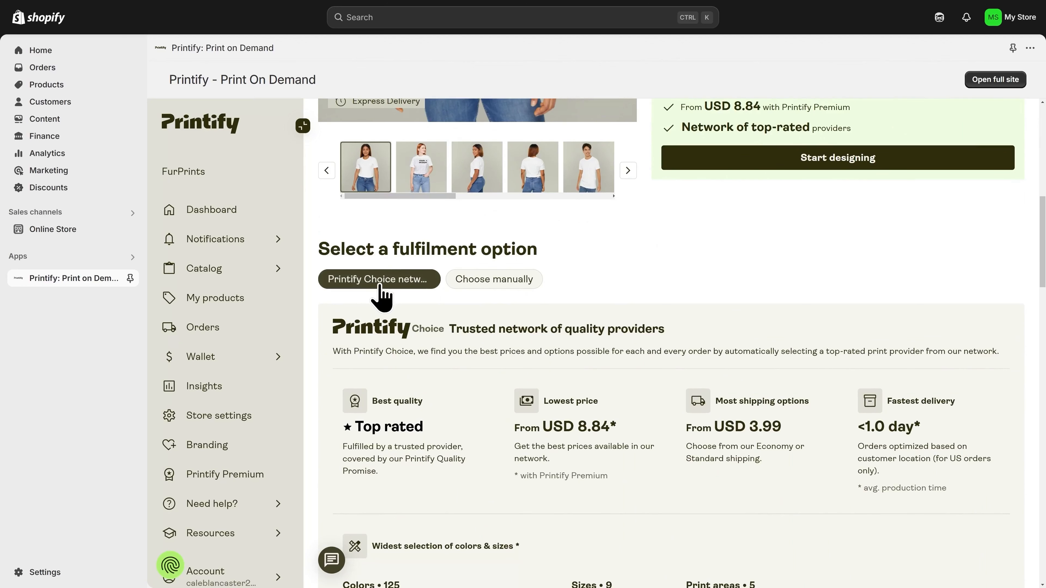
- Choose the print provider manually, keeping Printify ranking order, and start designing with Monster Digital
click(494, 280)
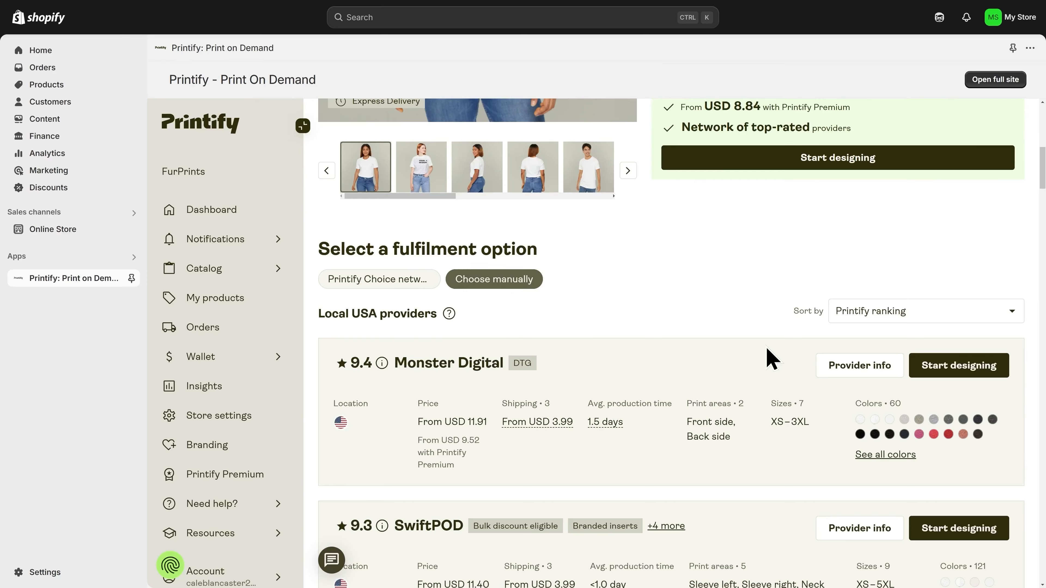
click(898, 319)
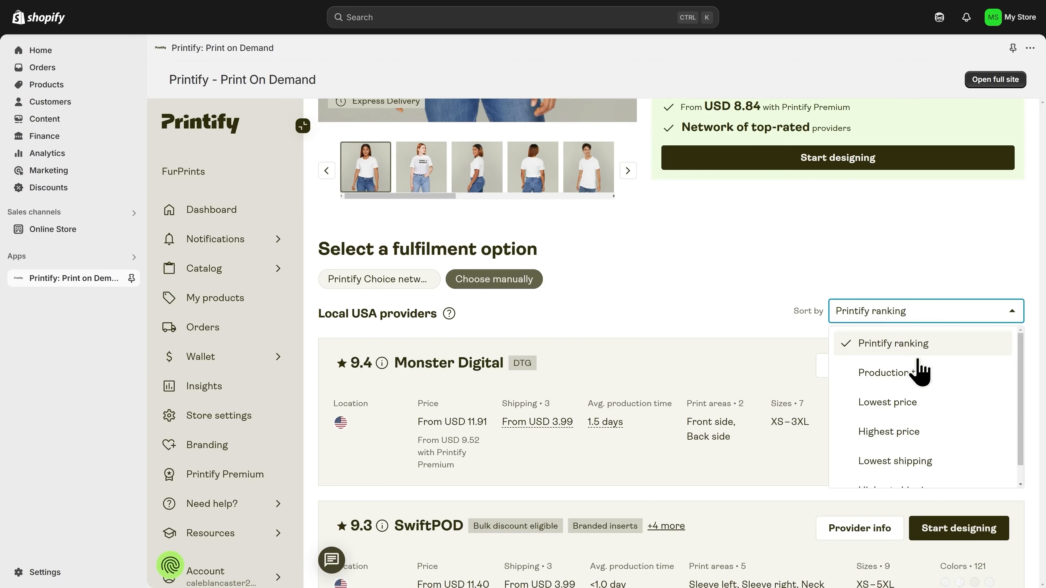
scroll(908, 412, down, 1)
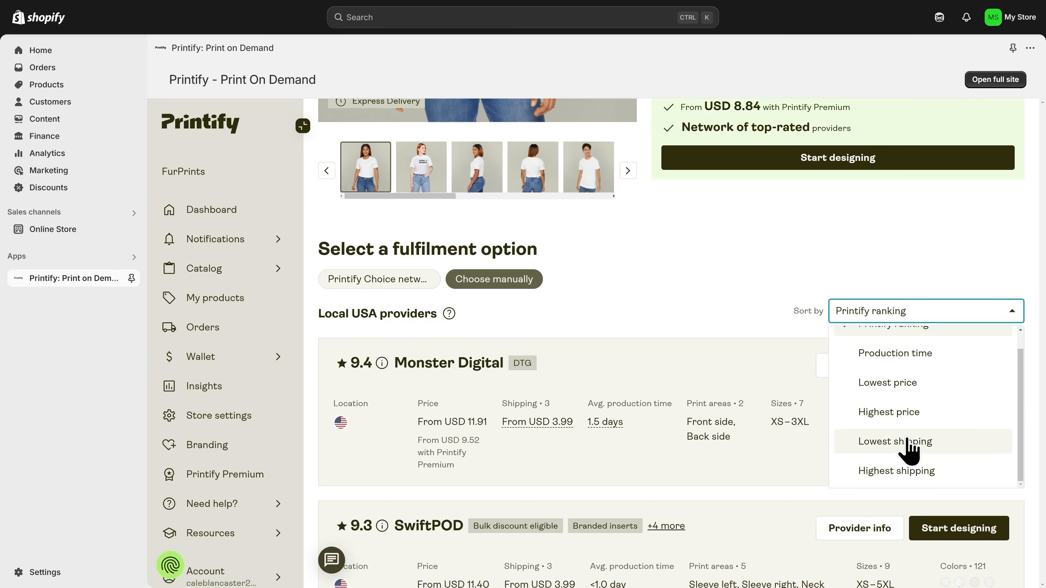
scroll(906, 404, up, 1)
click(938, 316)
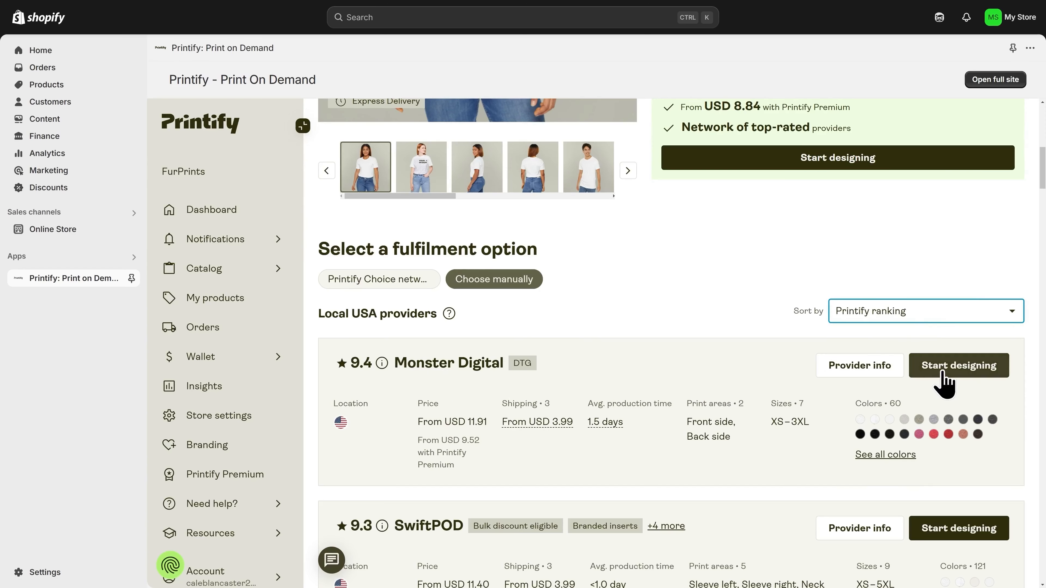
click(963, 371)
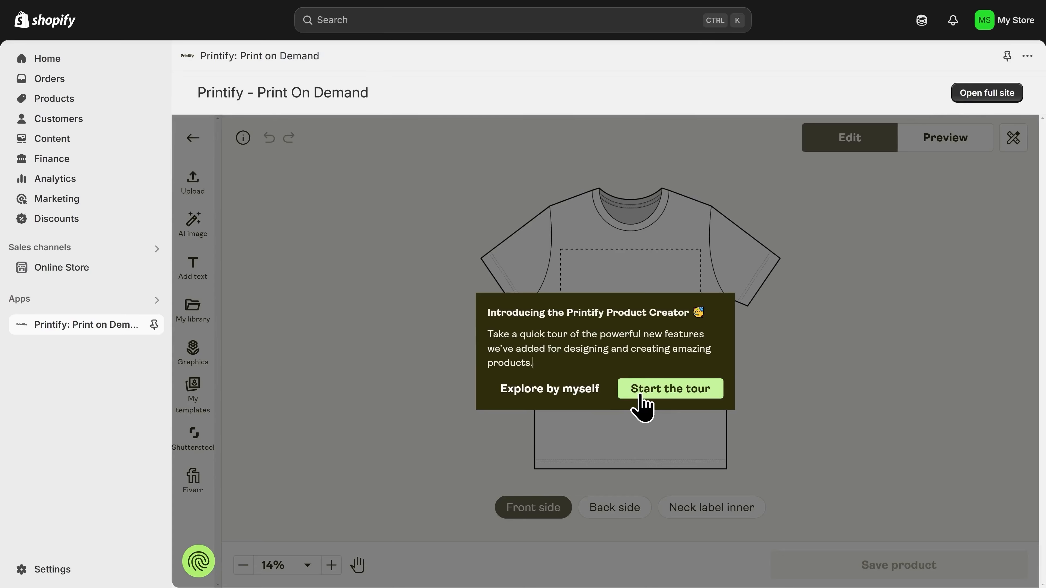
- Skip the Product Creator tour and help tip, then bring up the New upload panel
click(551, 396)
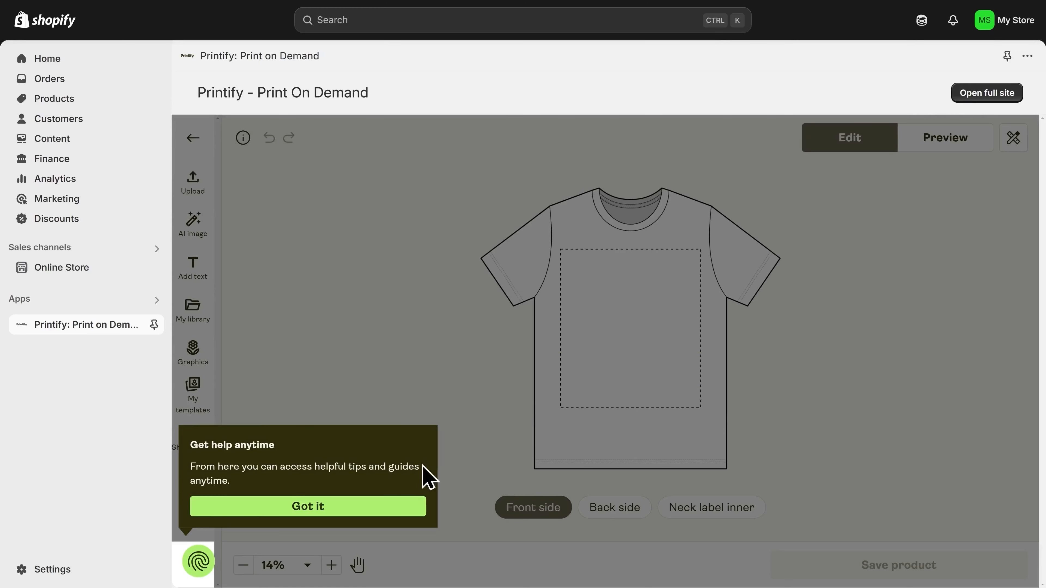
click(379, 519)
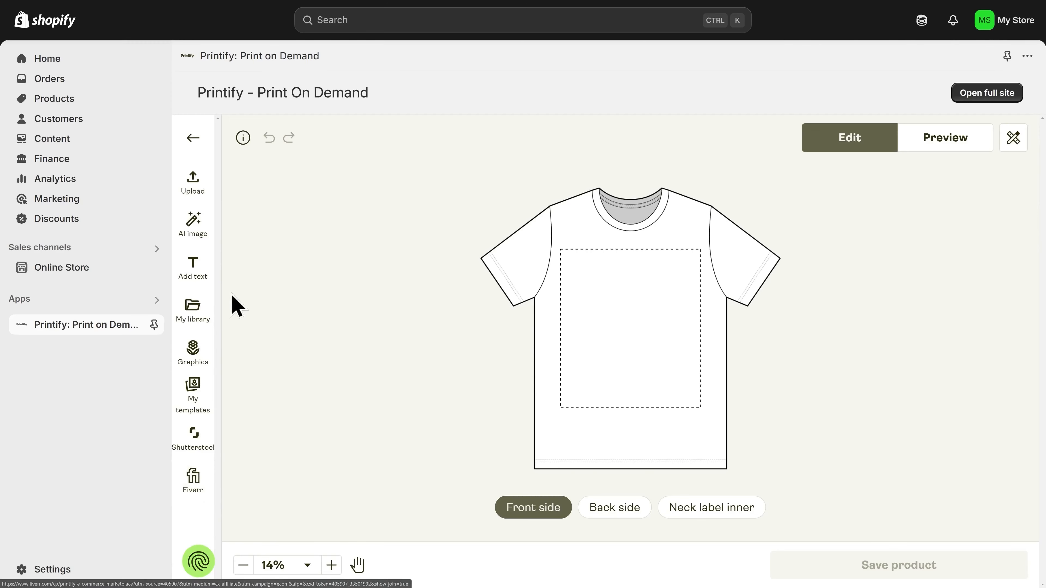
click(196, 197)
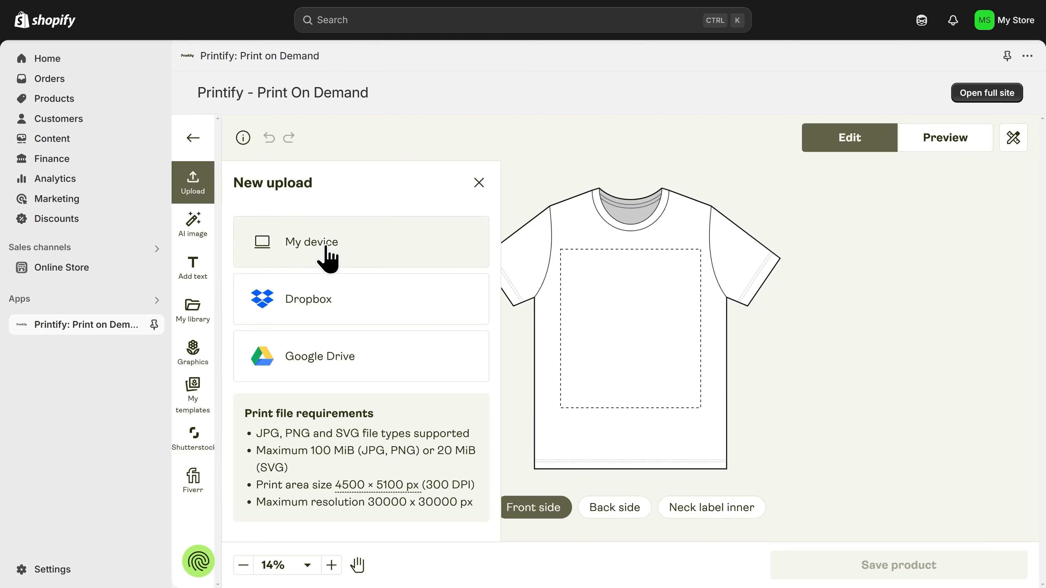
- Upload Golden Shirt 3.png from the computer onto the tee's front
click(337, 261)
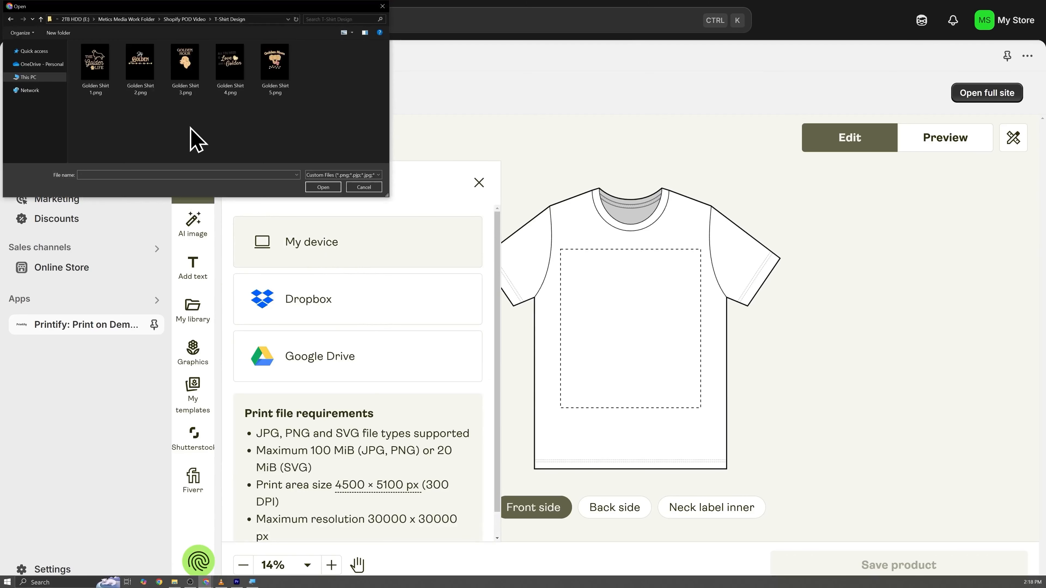
double_click(183, 71)
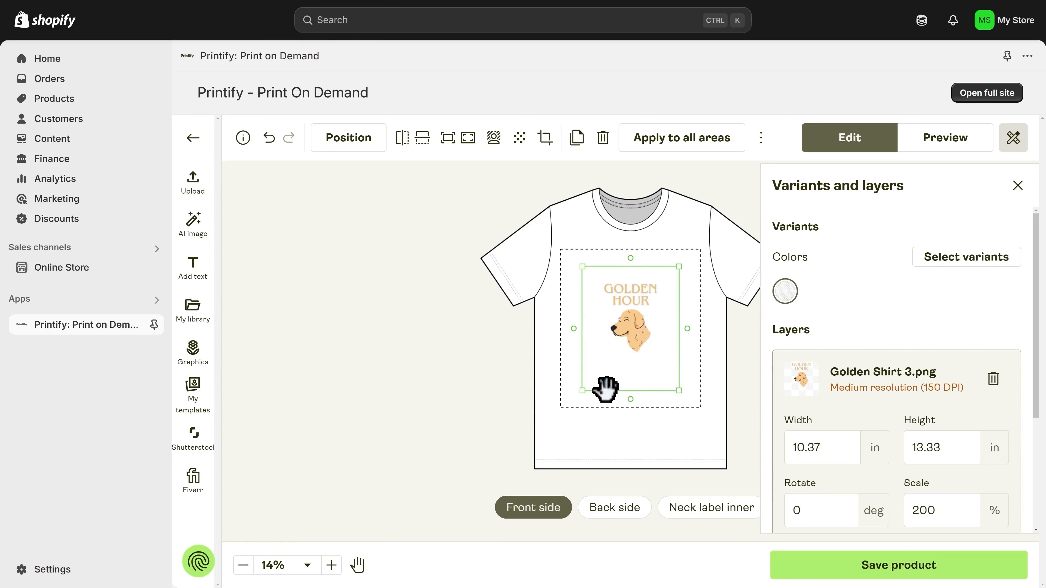
- Scale the design to 12.69 × 16.31 in (244.6%) and snap it to the print area's centre
drag(584, 392, 548, 412)
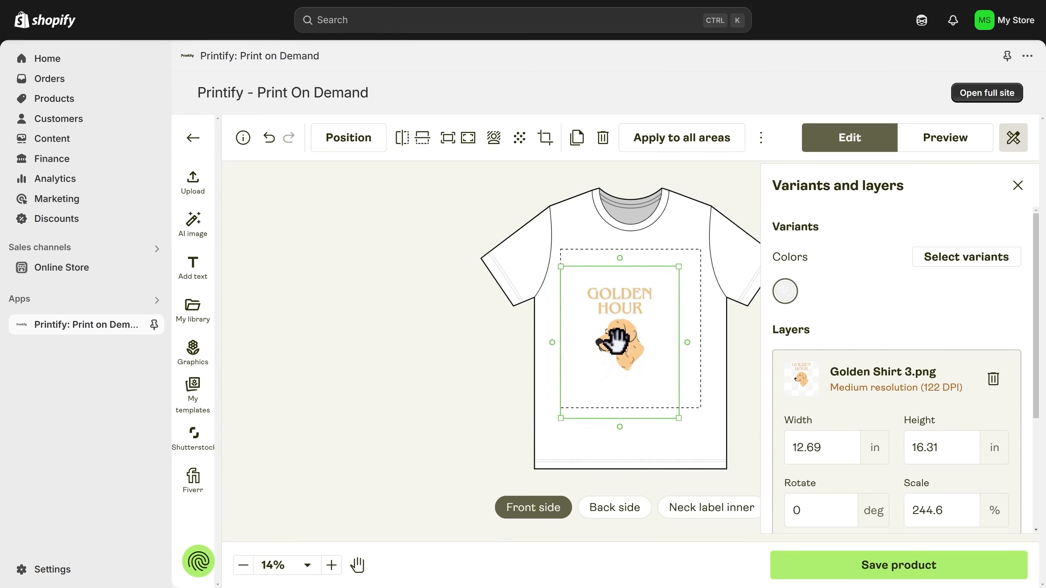
mouse_move(616, 341)
mouse_down()
mouse_move(629, 342)
mouse_move(629, 330)
mouse_up()
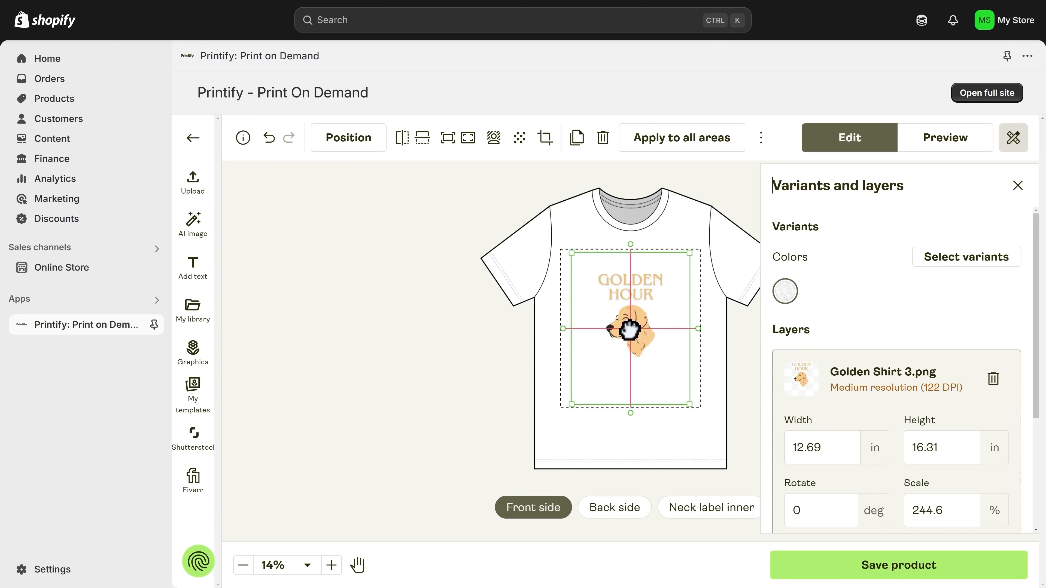
drag(629, 330, 628, 328)
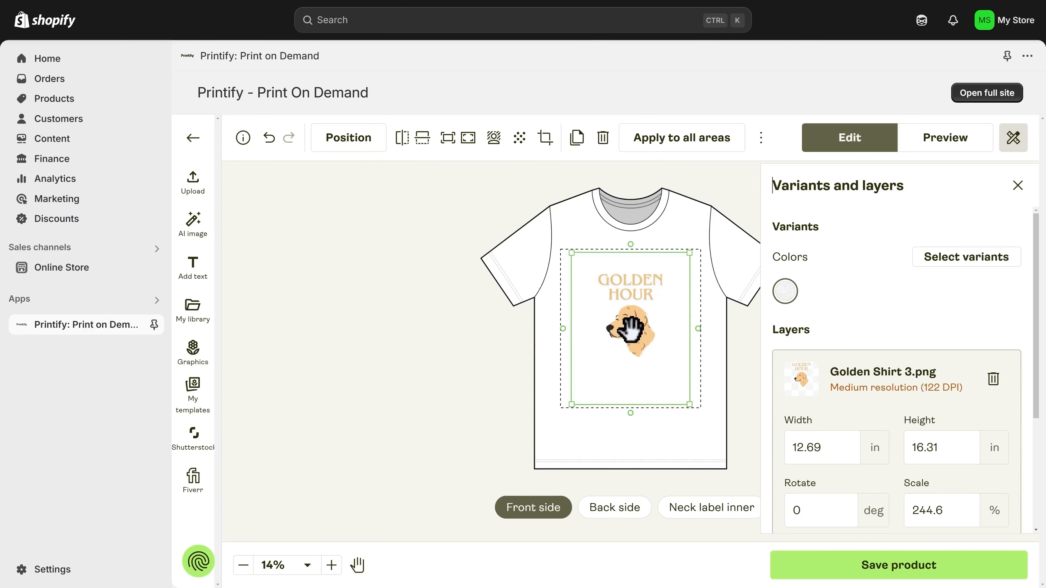
mouse_move(627, 325)
mouse_down()
mouse_move(632, 281)
mouse_move(633, 320)
mouse_up()
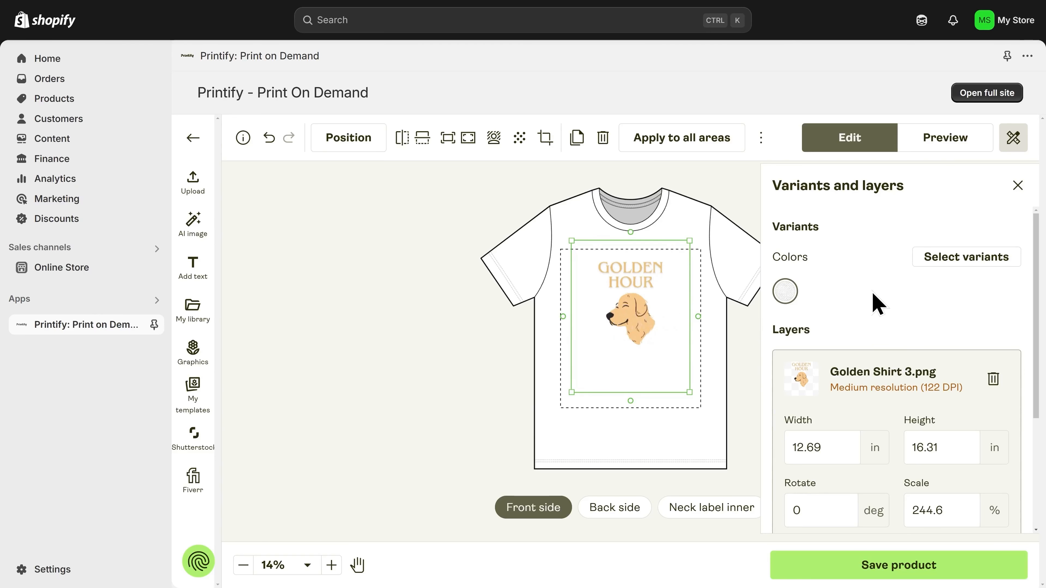
- Offer the tee in Deep Heather, Black Heather and Heather Navy, dropping White
click(968, 264)
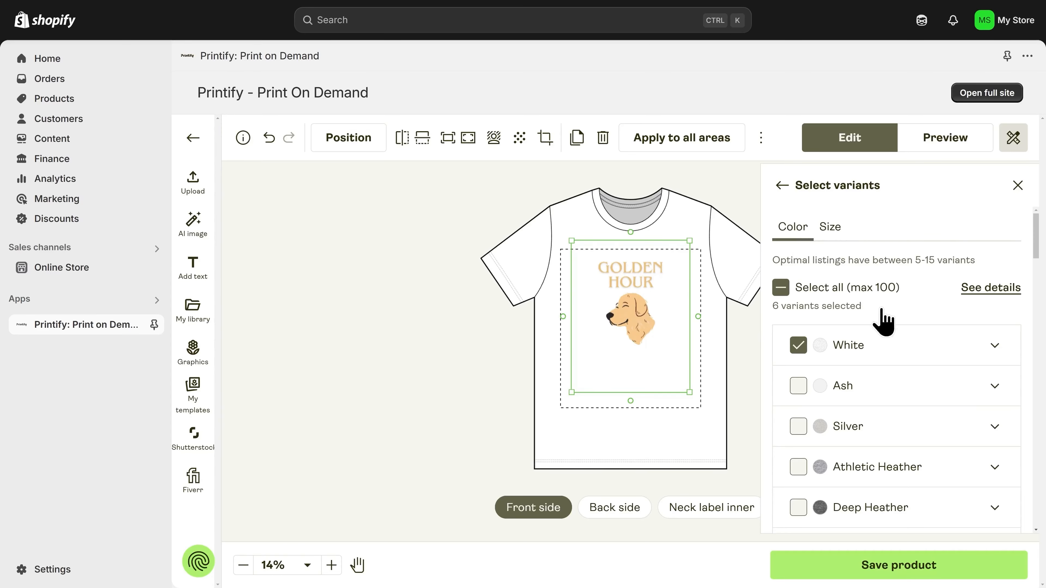
scroll(860, 503, down, 3)
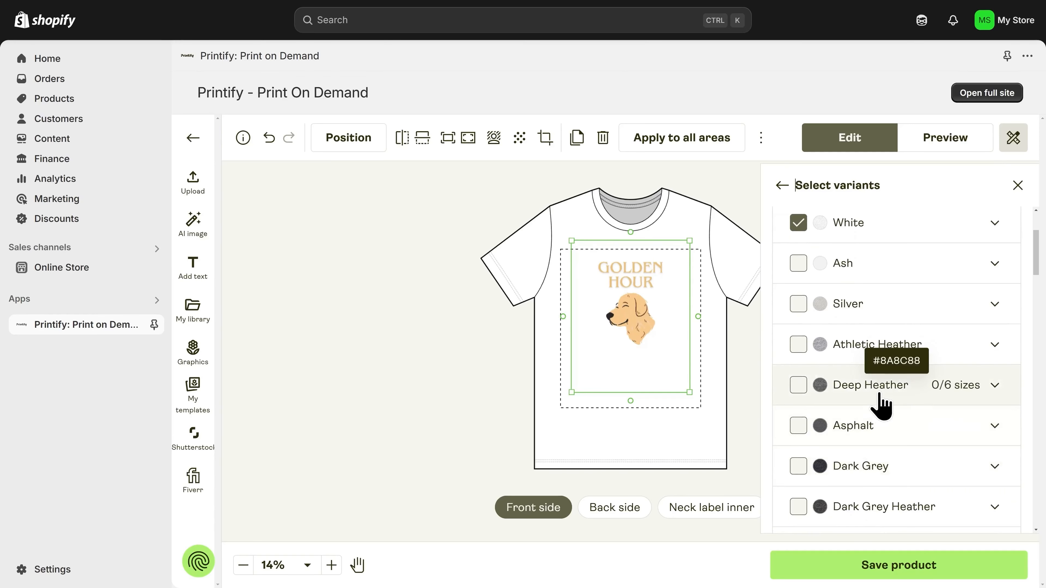
click(798, 385)
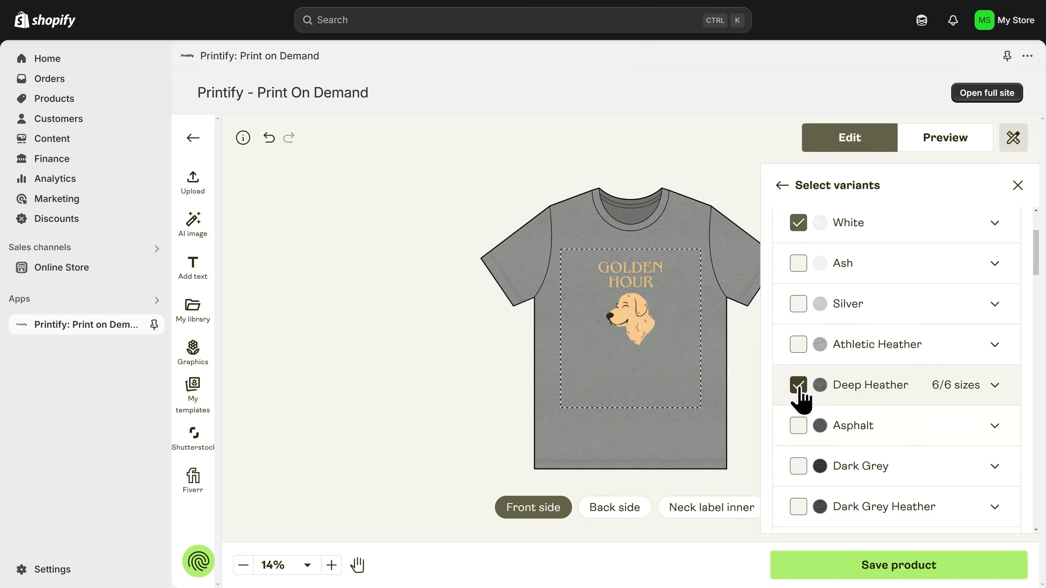
scroll(800, 397, down, 5)
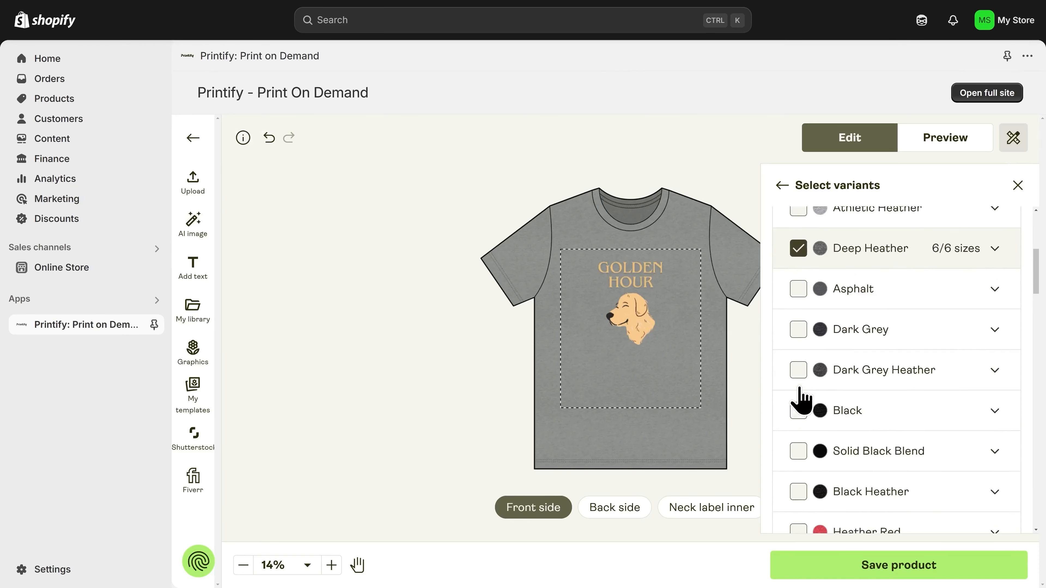
click(798, 424)
scroll(798, 417, down, 18)
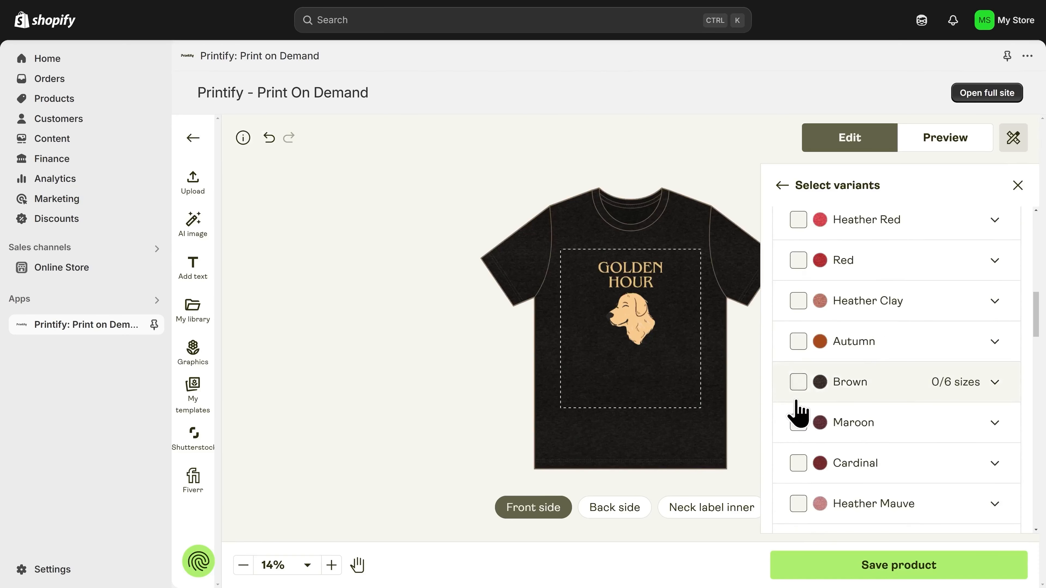
scroll(799, 410, down, 15)
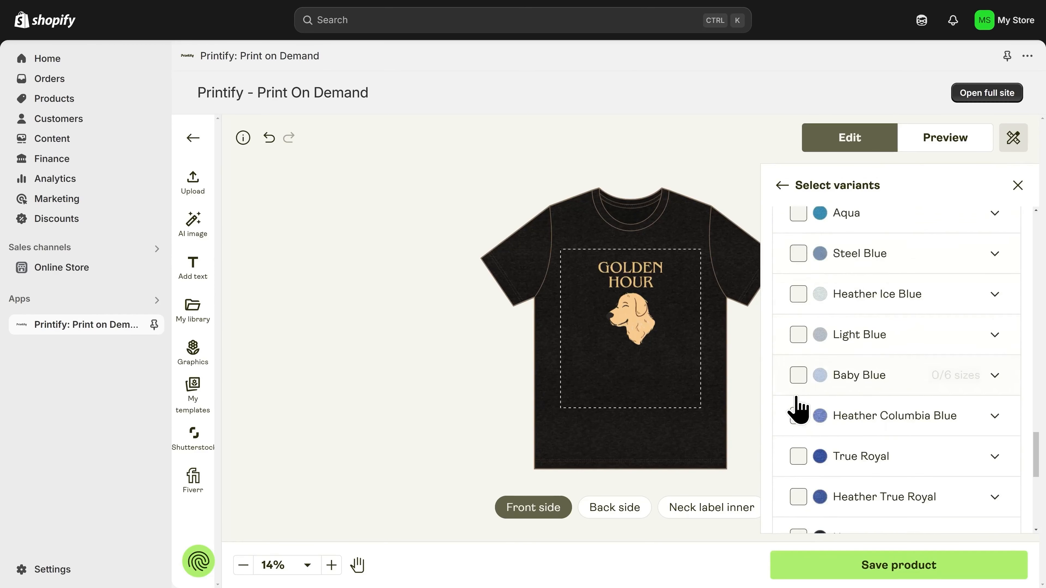
click(799, 455)
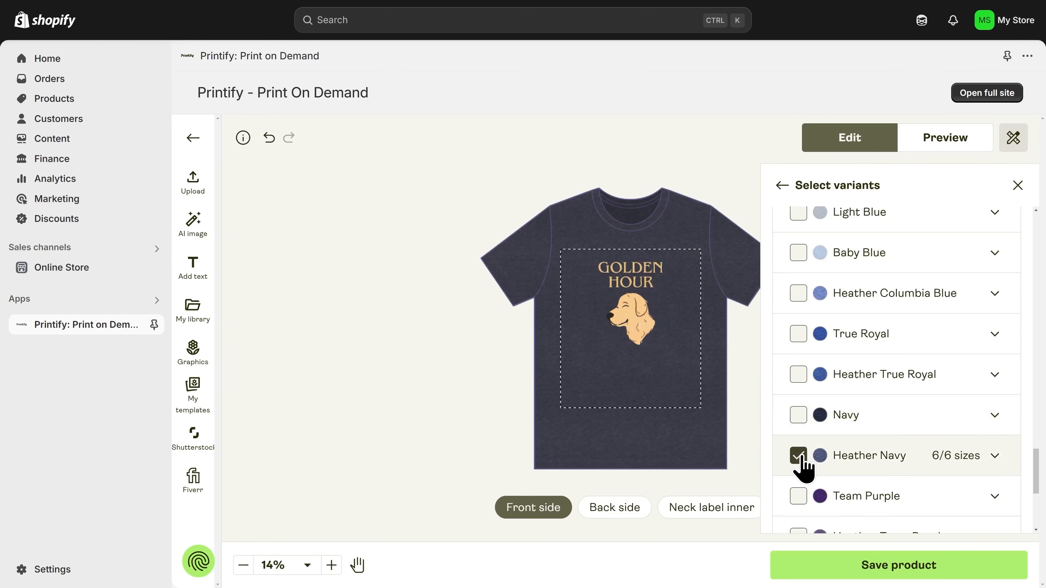
scroll(803, 466, up, 15)
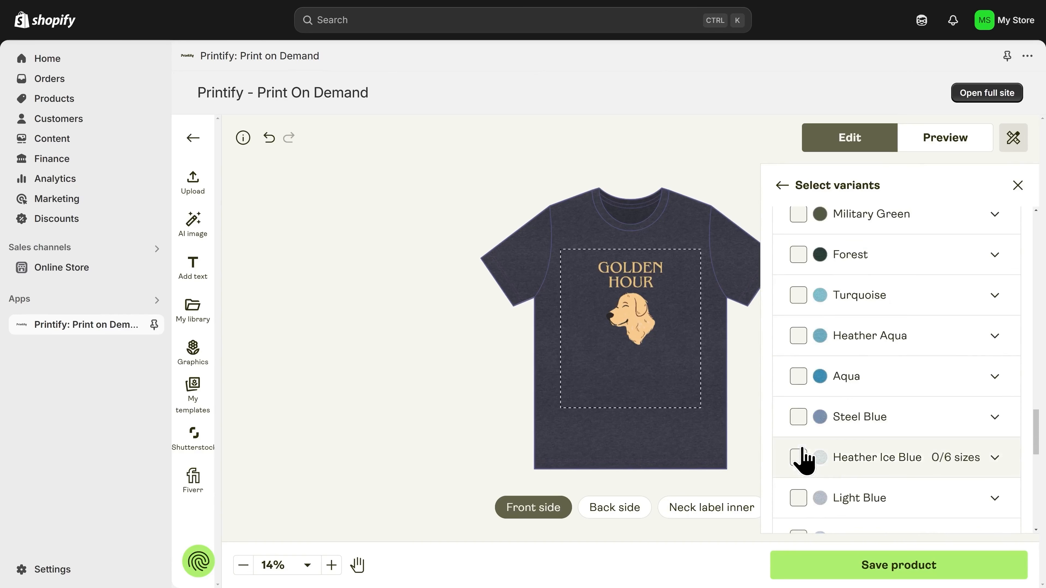
scroll(803, 460, up, 18)
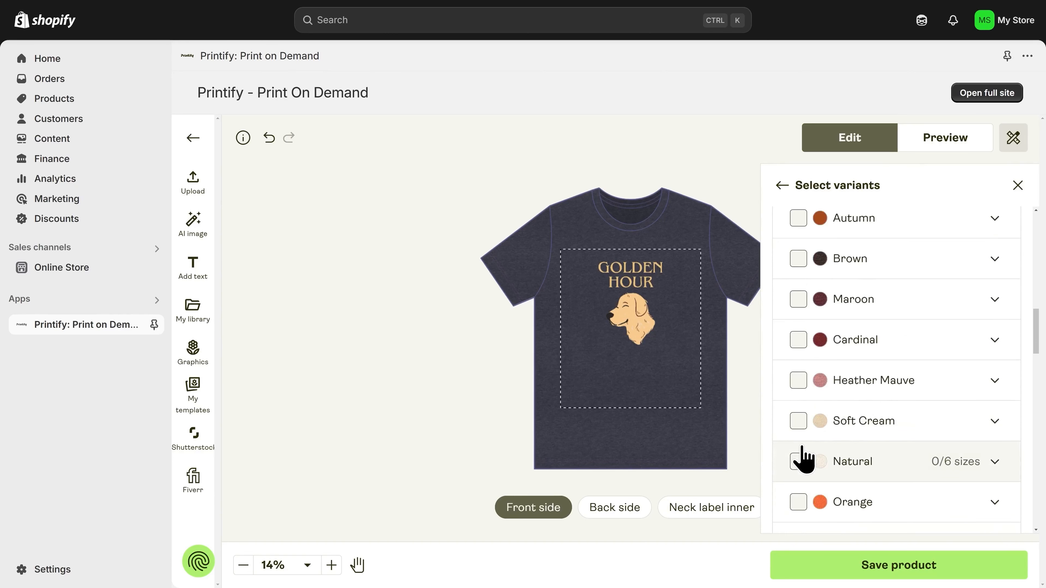
scroll(803, 445, up, 6)
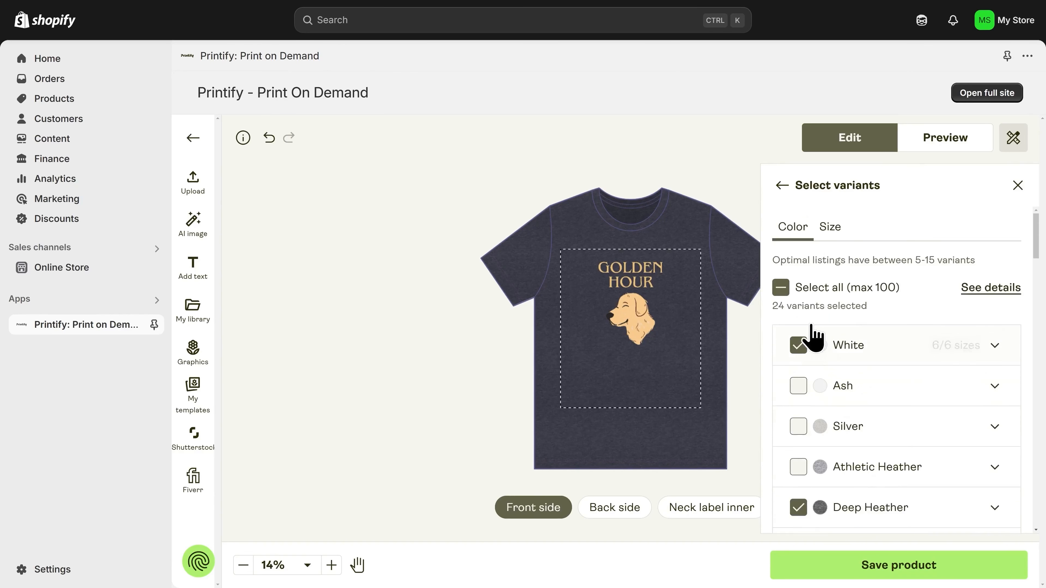
click(800, 348)
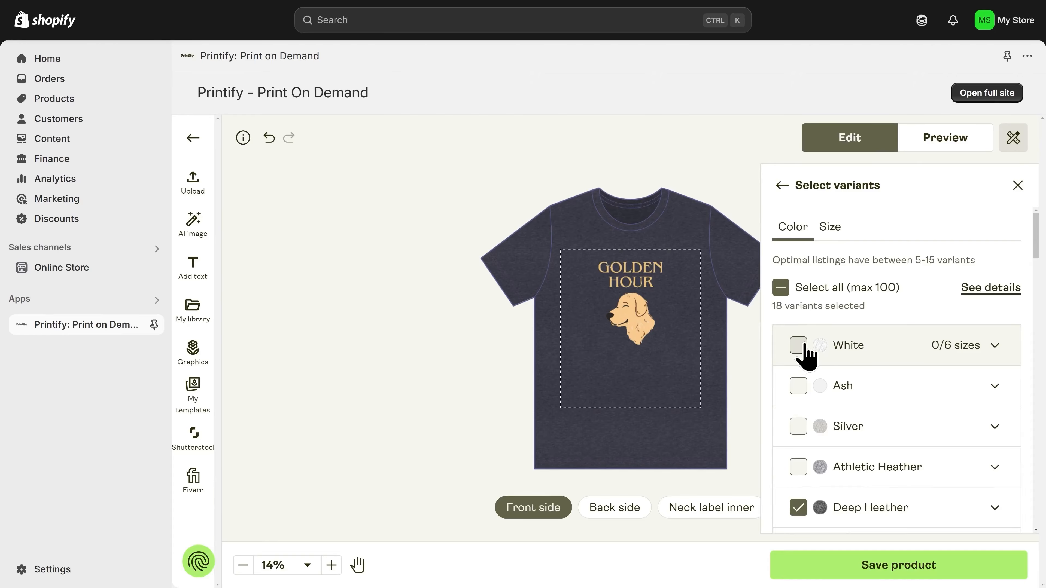
- Check that sizes S through 3XL are included, giving 18 variants
click(830, 228)
scroll(857, 395, down, 1)
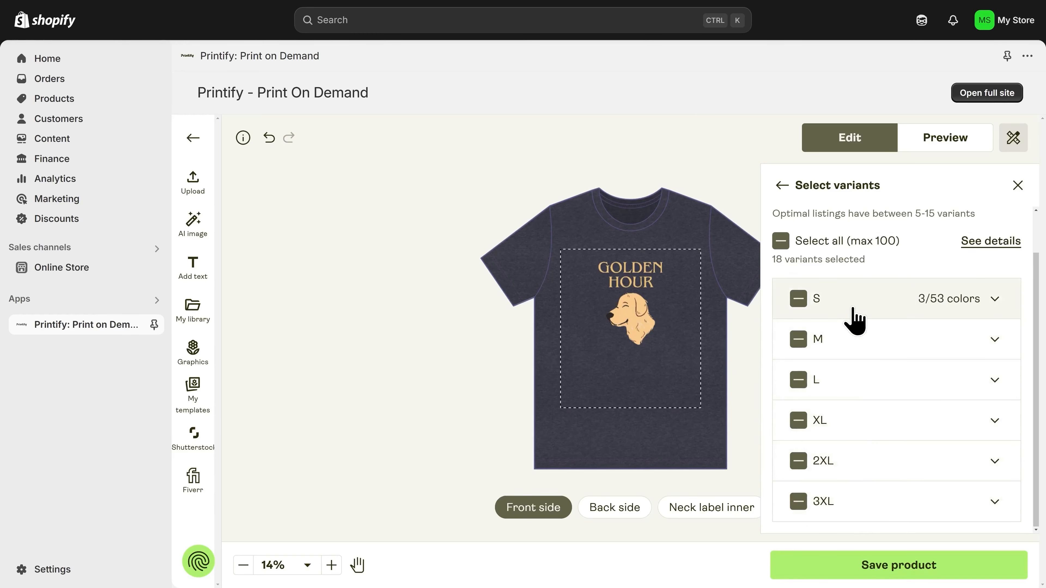
scroll(854, 322, up, 1)
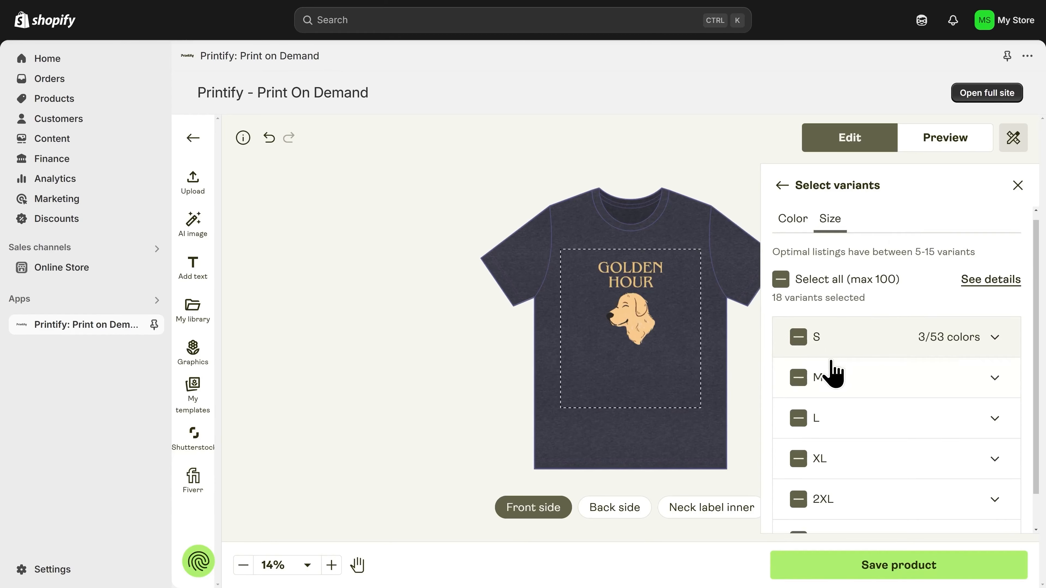
scroll(831, 366, down, 1)
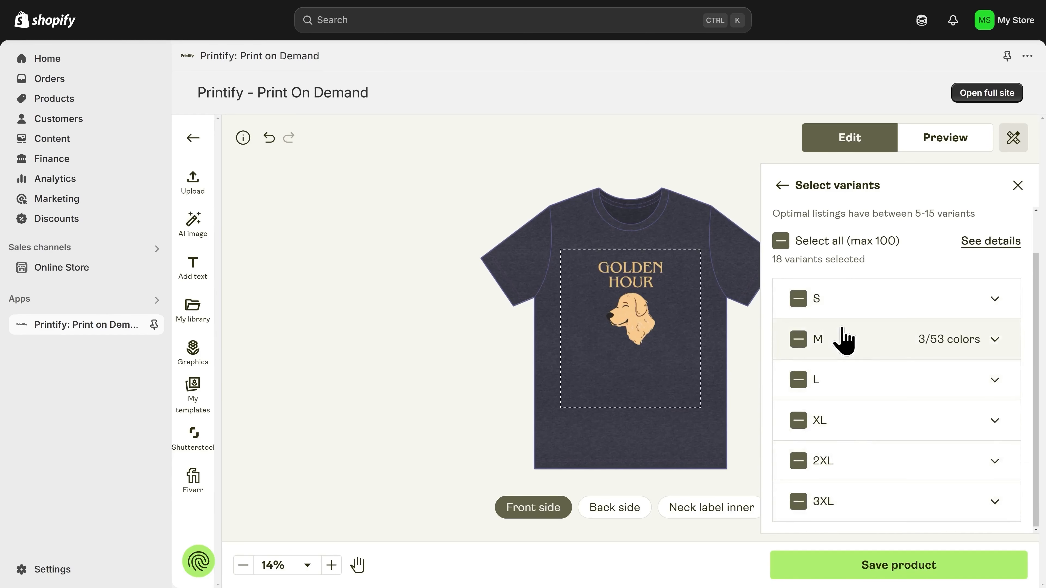
scroll(841, 329, up, 1)
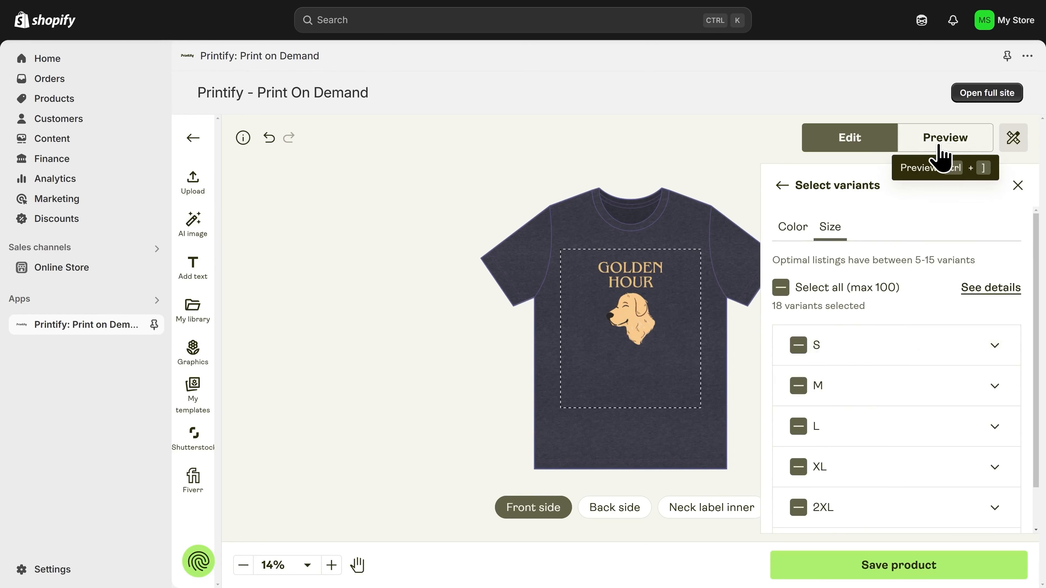
- Preview the Golden Hour tee mockup in the Hanging 1 view
click(942, 156)
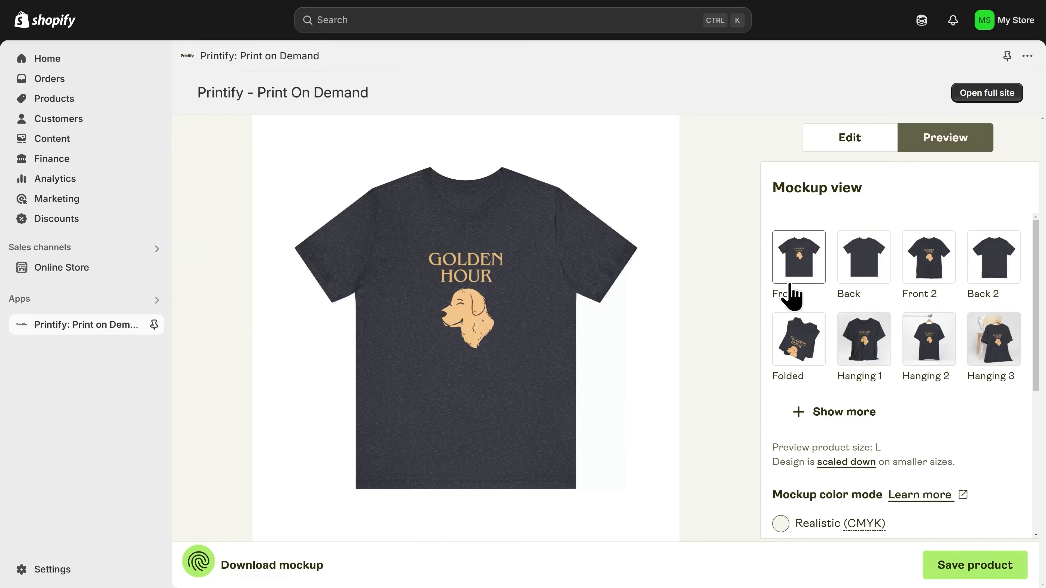
click(875, 357)
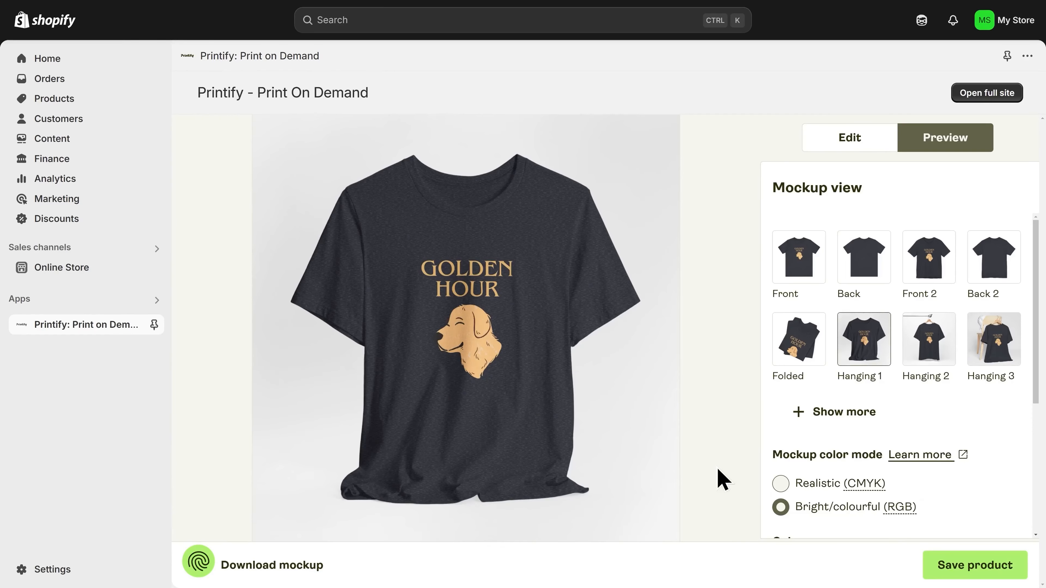
- Save the tee, opt out of AI listing content, and check the Black Heather and Heather Navy mockups
click(982, 576)
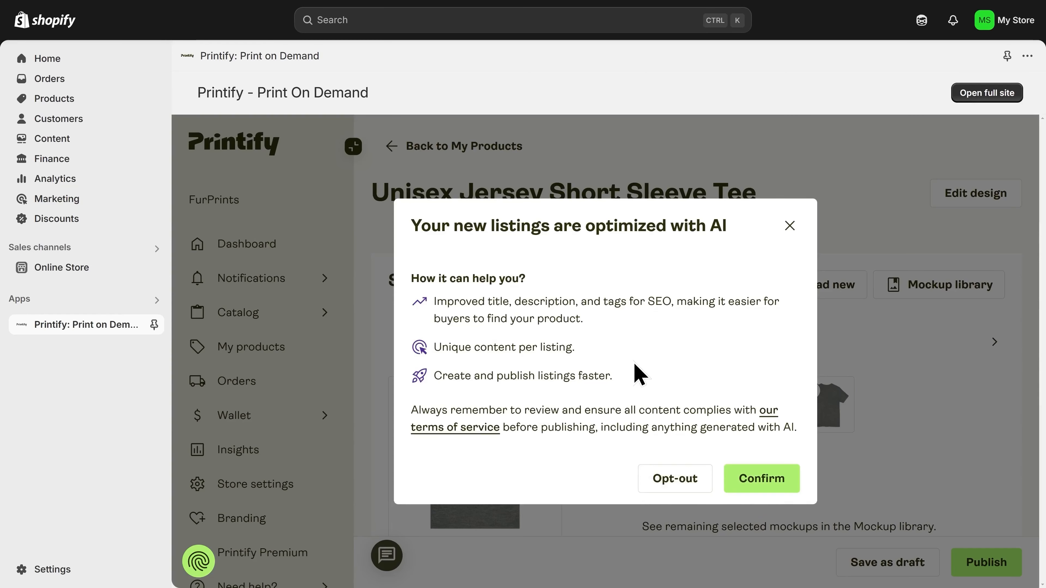
click(675, 478)
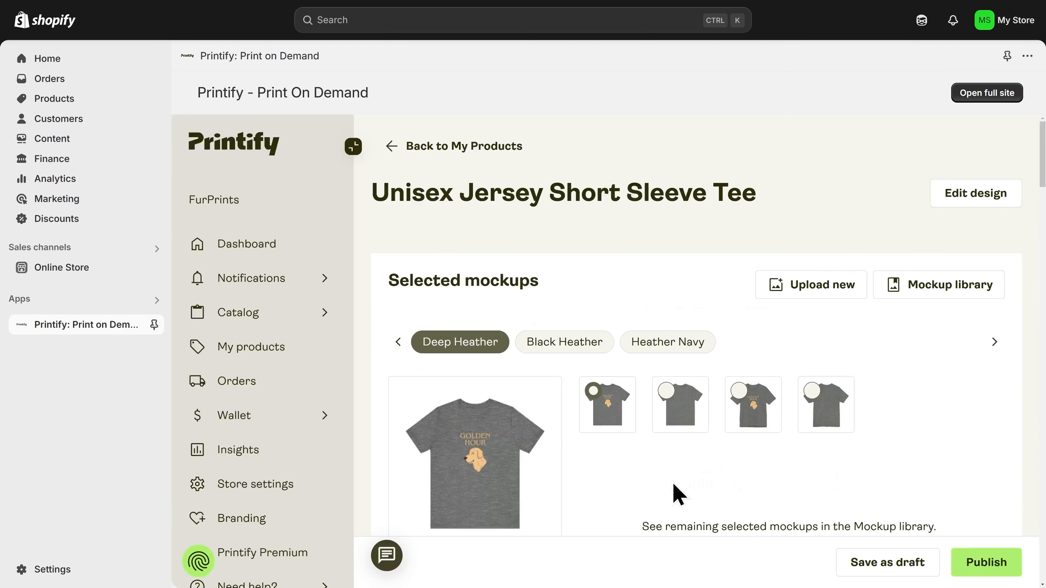
scroll(675, 492, down, 3)
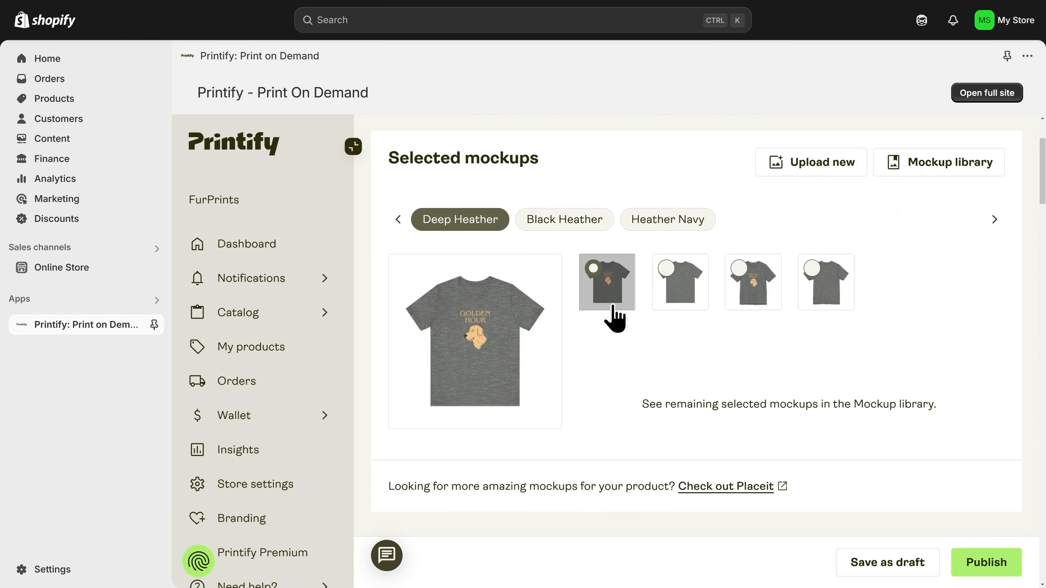
click(562, 223)
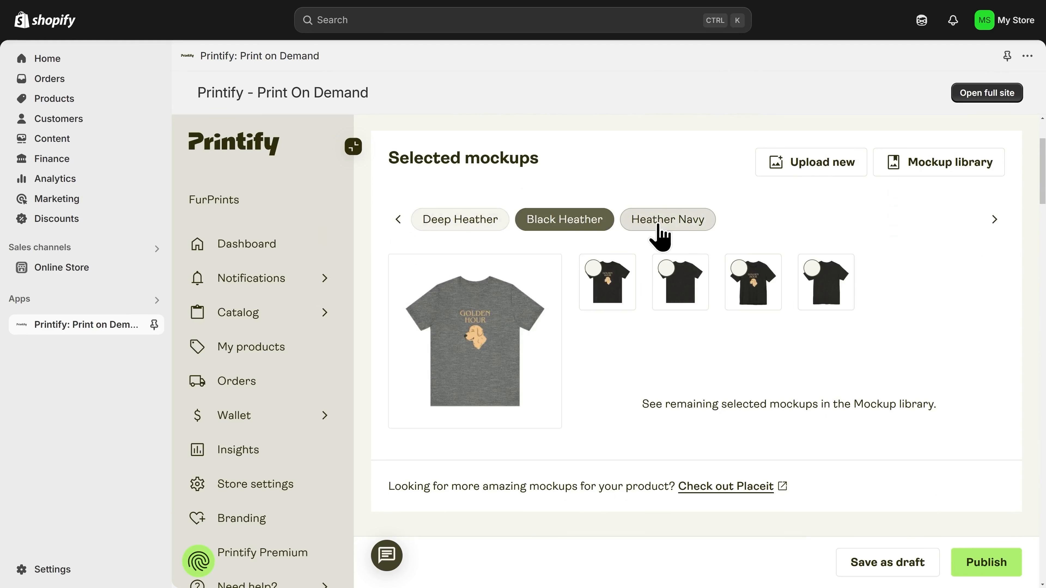
click(662, 234)
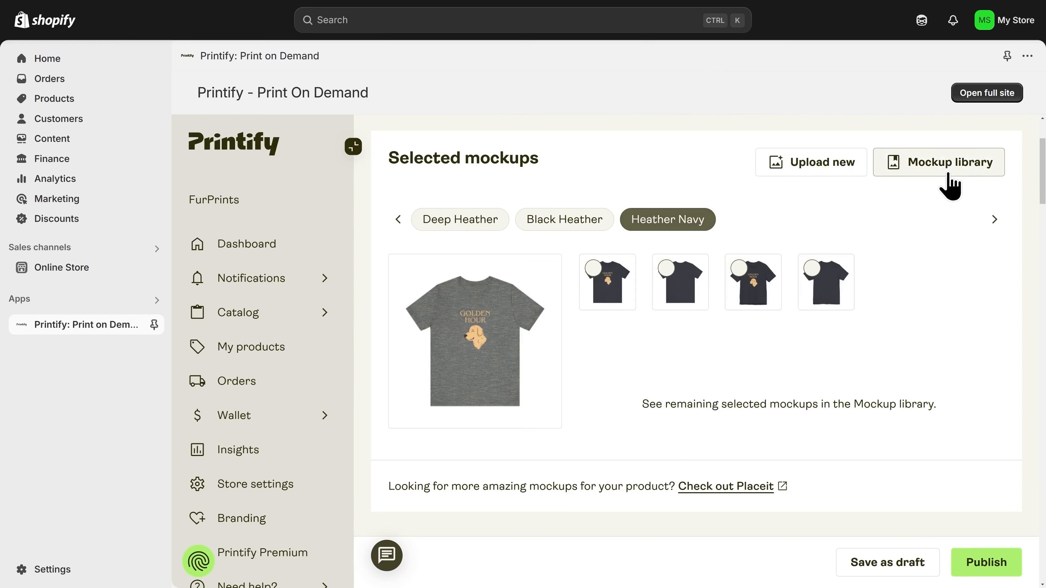
- Open the tee's full Mockup library and view the Placeit by Envato section
click(952, 182)
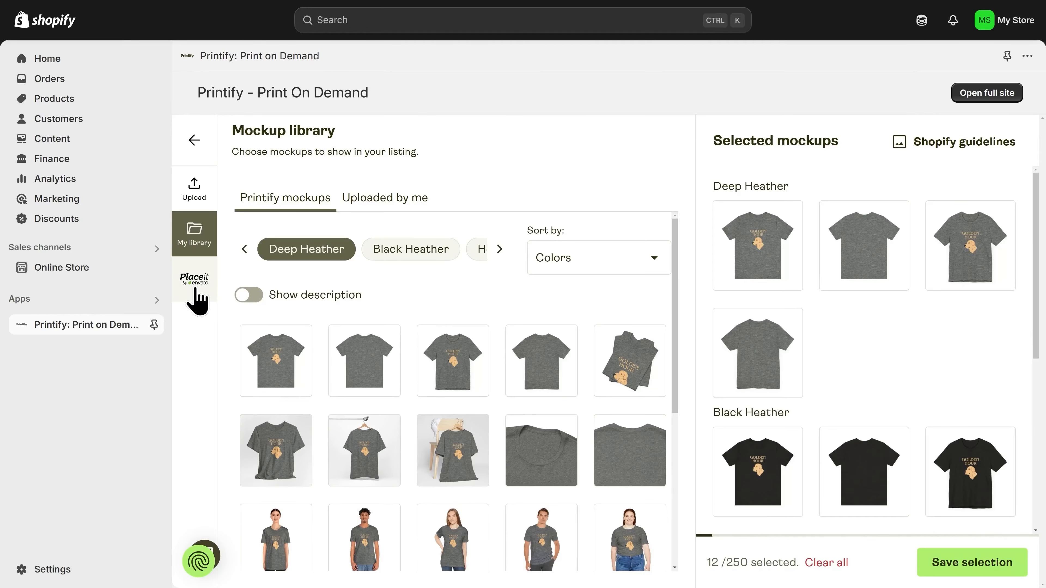
click(197, 300)
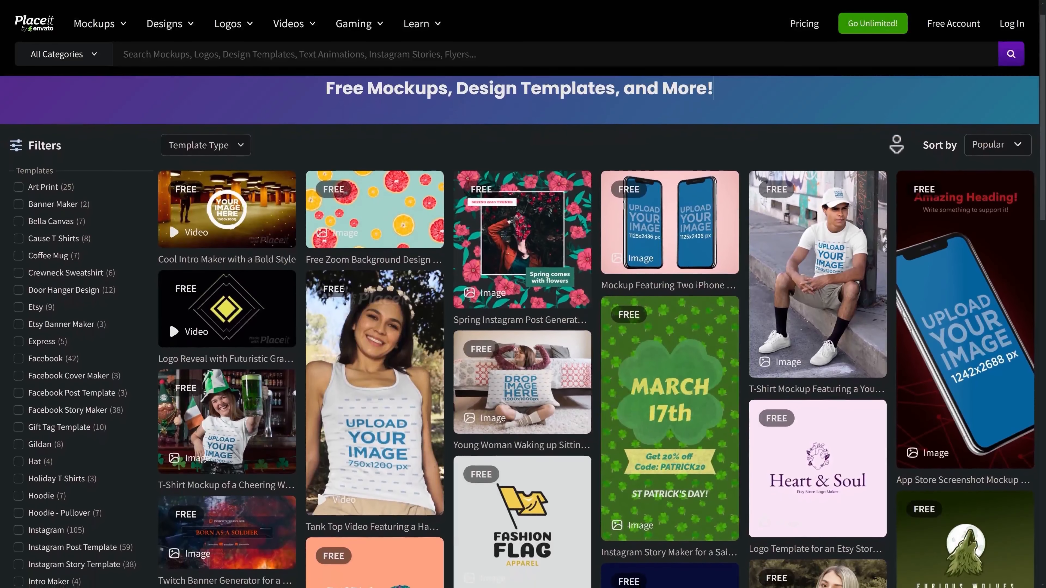
- Browse Placeit's shirt templates and crop-apply the Golden Hour design to a mockup
scroll(897, 144, down, 2)
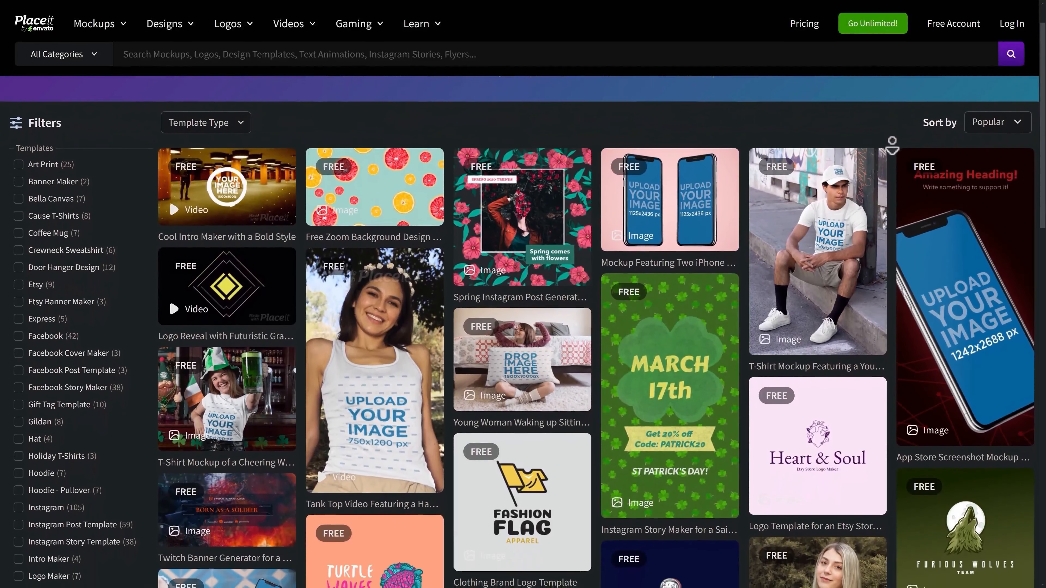
scroll(892, 146, down, 2)
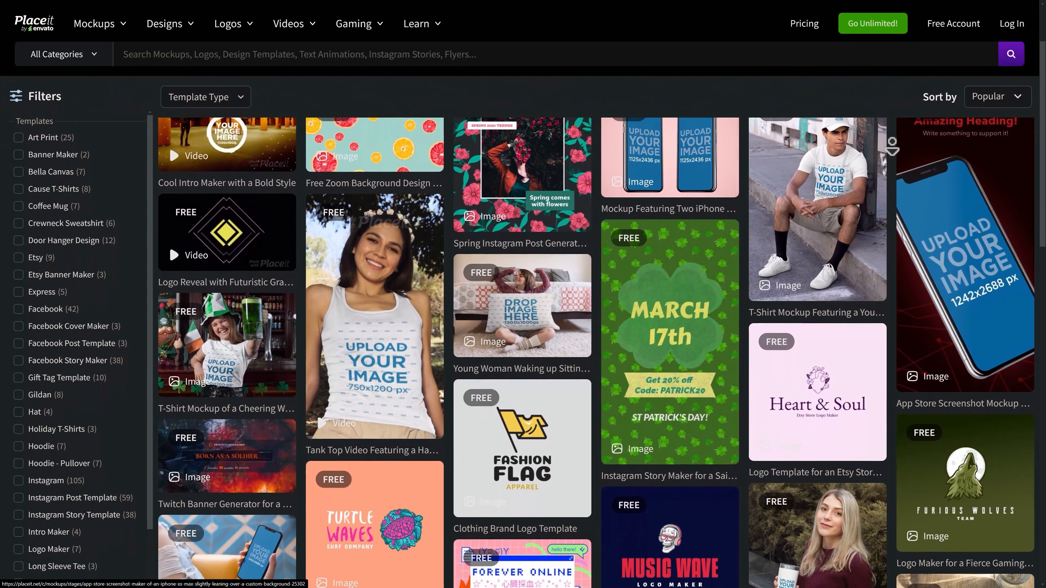
scroll(893, 146, down, 2)
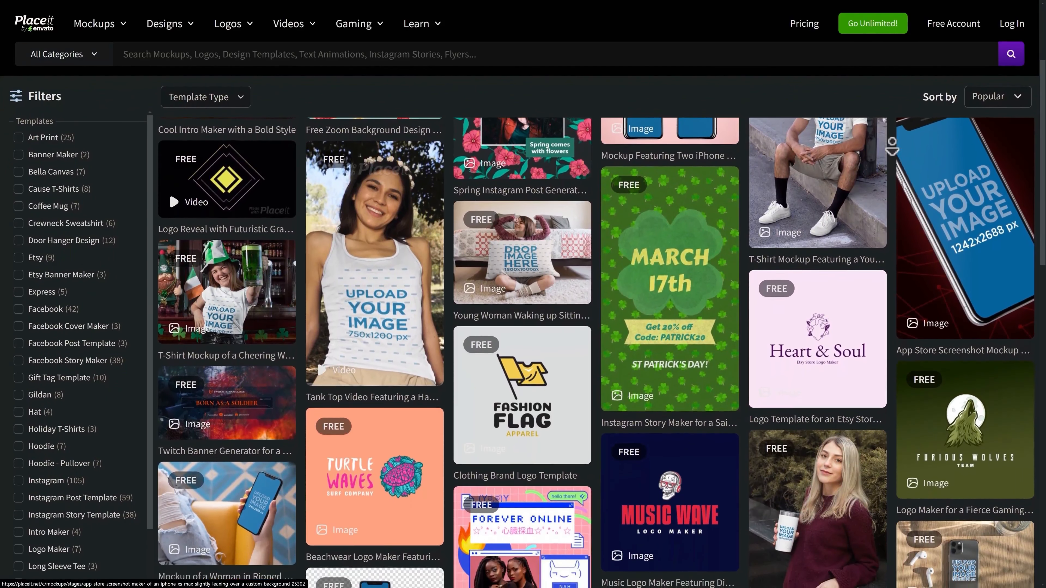
scroll(892, 147, down, 2)
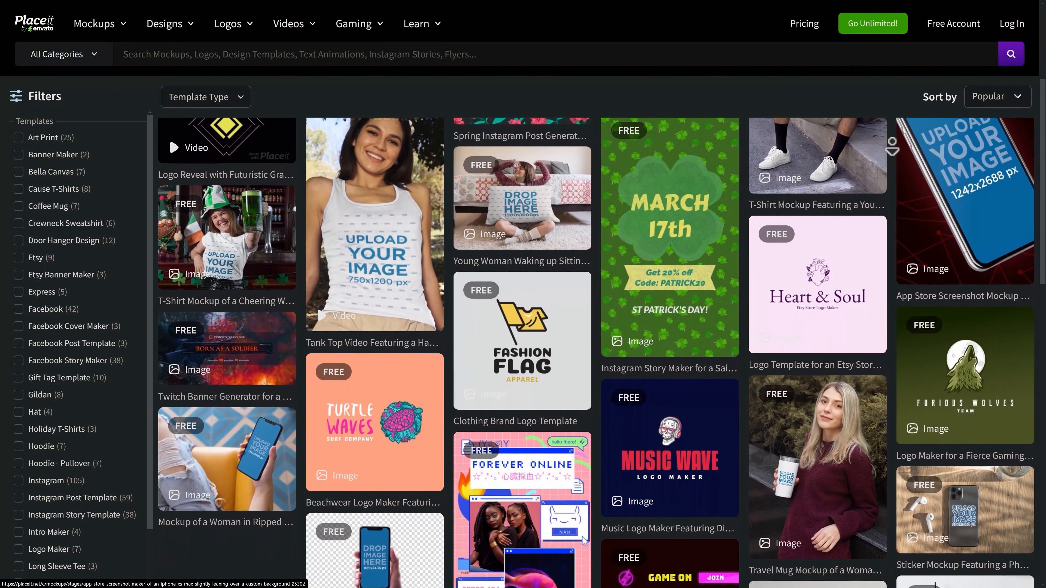
scroll(892, 147, down, 2)
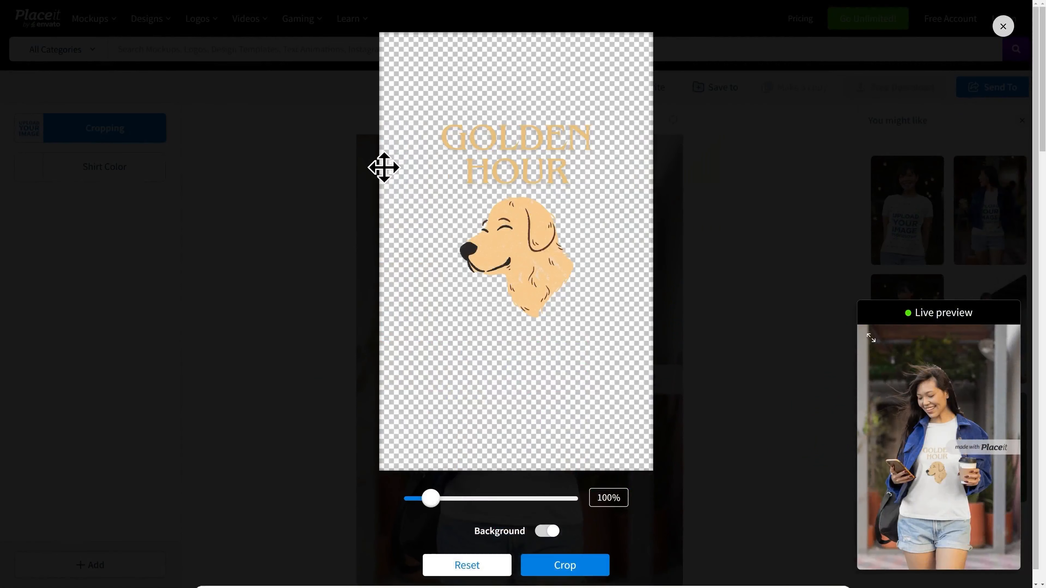
click(574, 558)
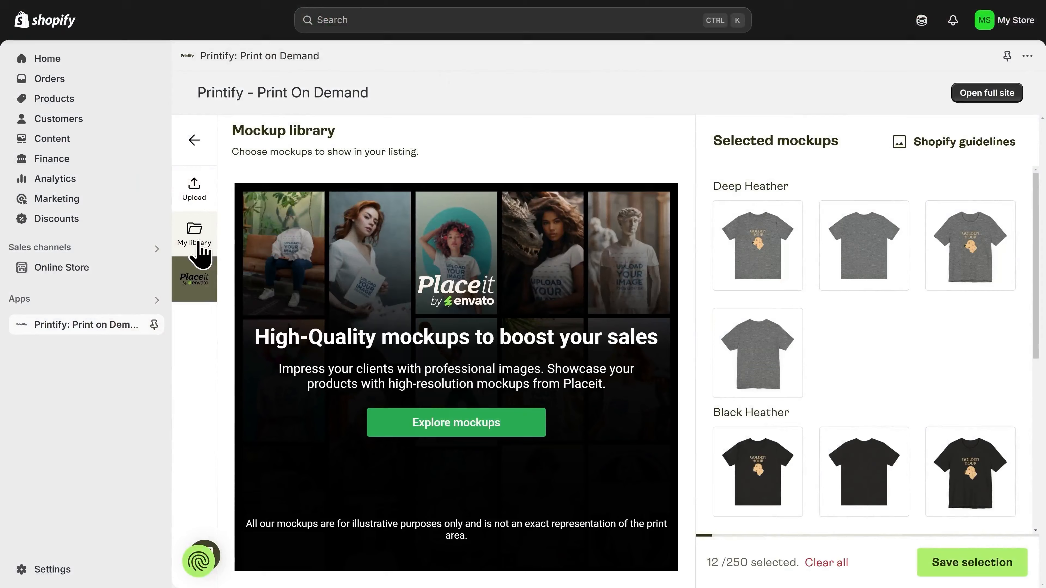
- Dismiss the Placeit popup and return to the selected mockups list
click(200, 253)
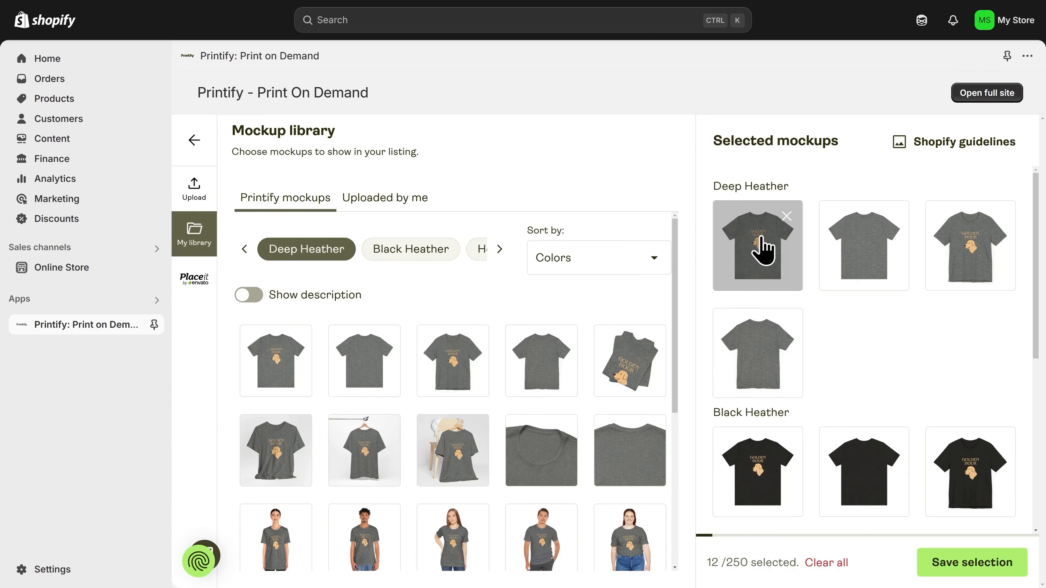
scroll(869, 266, down, 5)
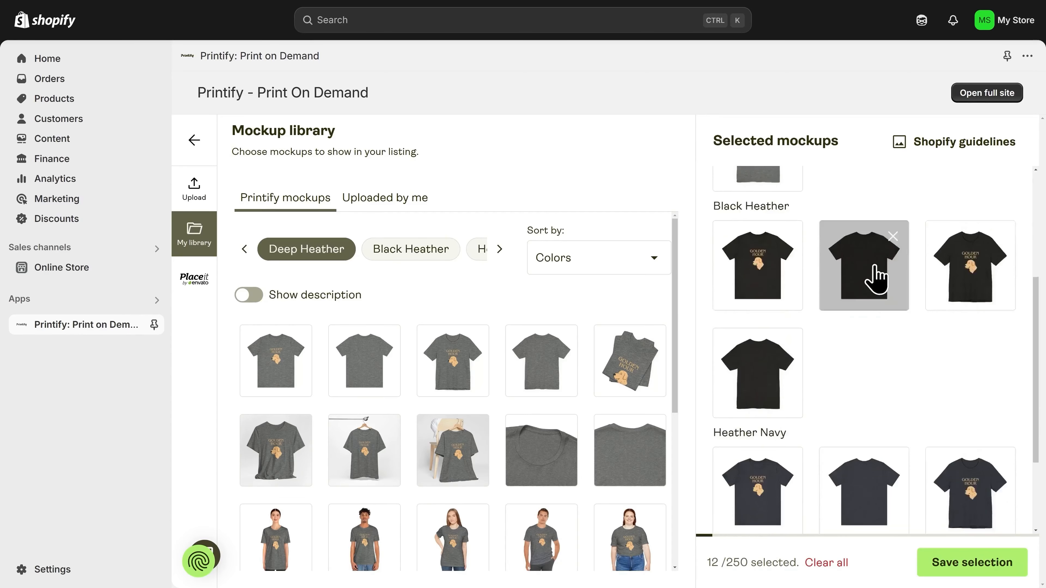
scroll(872, 377, down, 2)
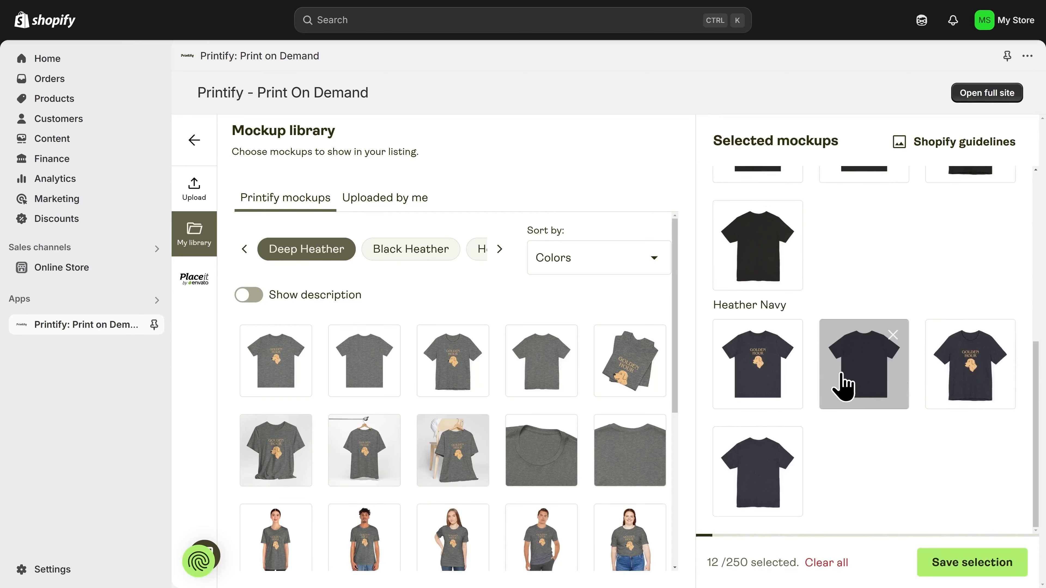
scroll(821, 371, up, 7)
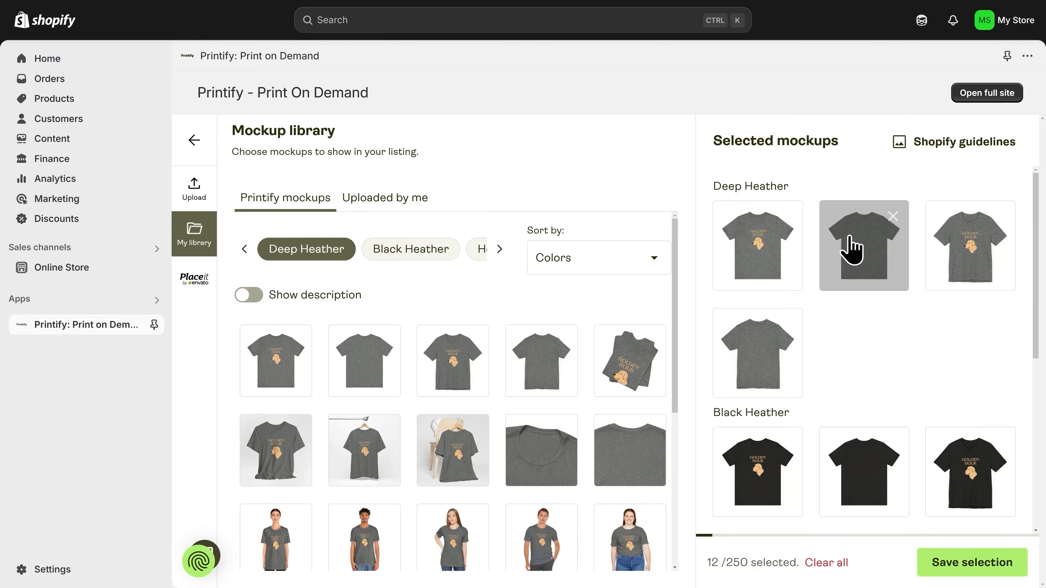
- Remove the extra Deep Heather, Black Heather and Heather Navy mockups, keeping one front view each
click(892, 219)
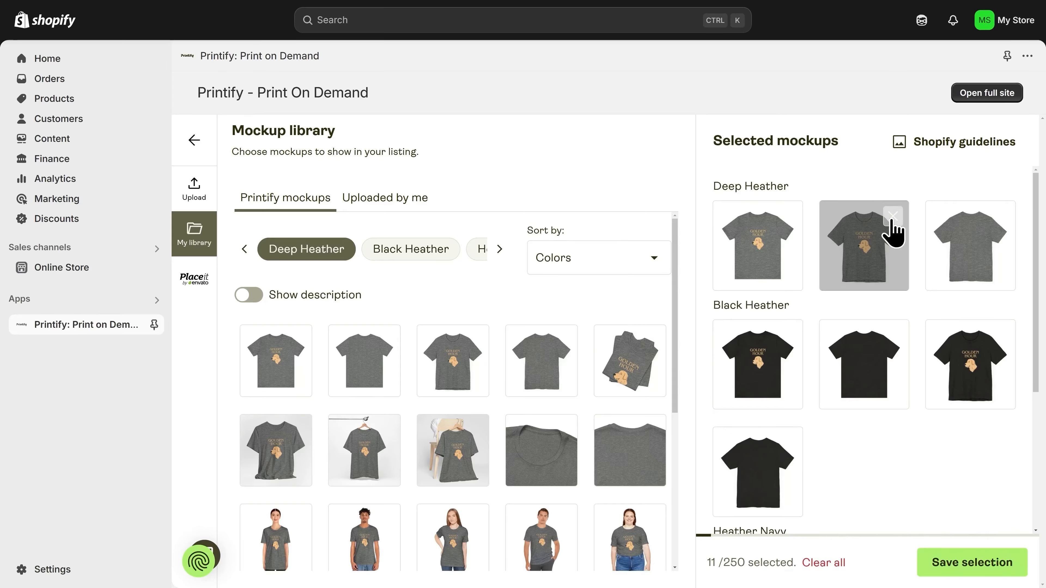
click(892, 219)
click(891, 219)
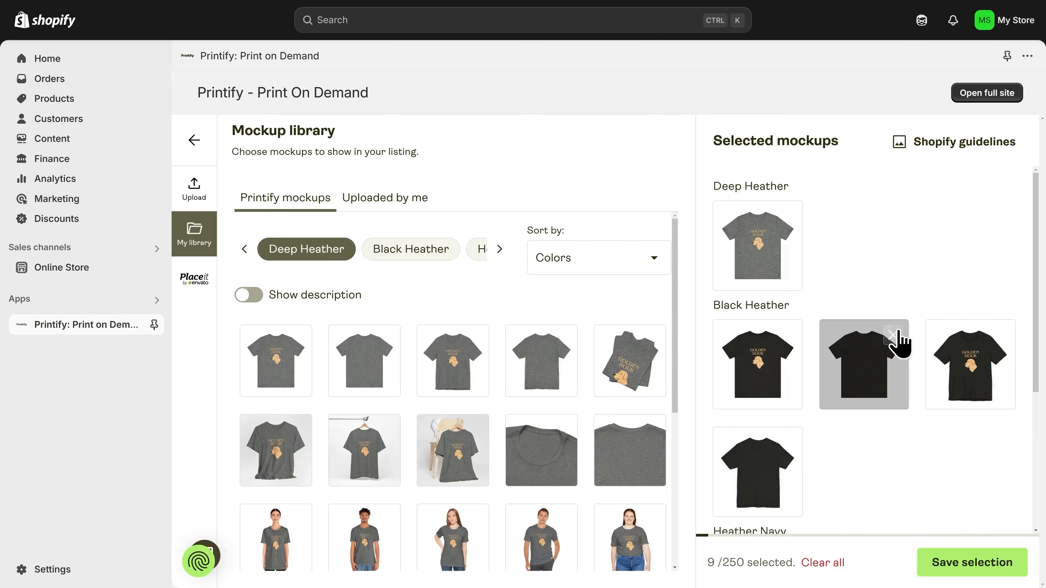
click(892, 335)
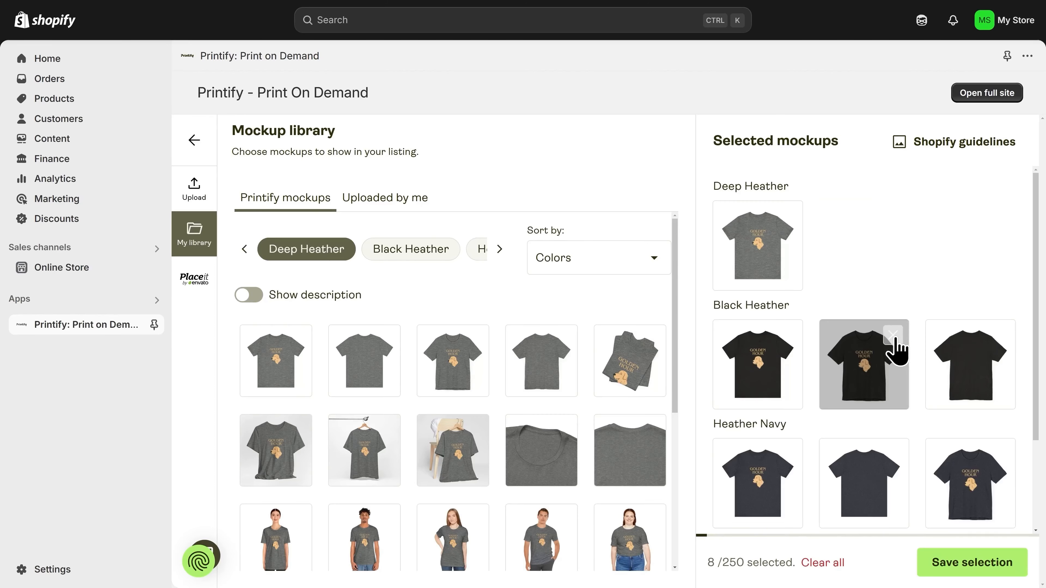
click(892, 335)
click(892, 335)
scroll(894, 348, down, 3)
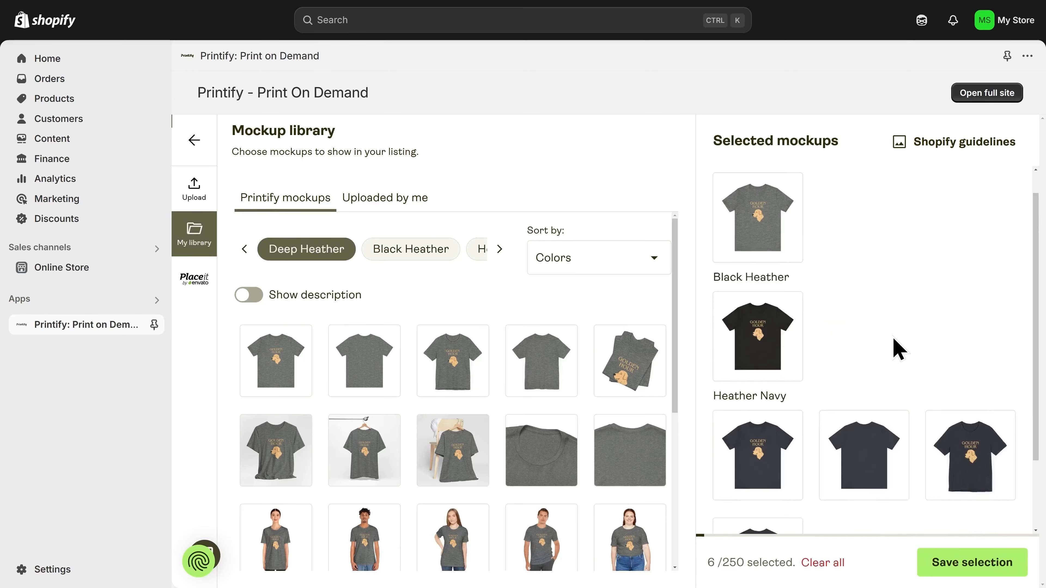
click(892, 335)
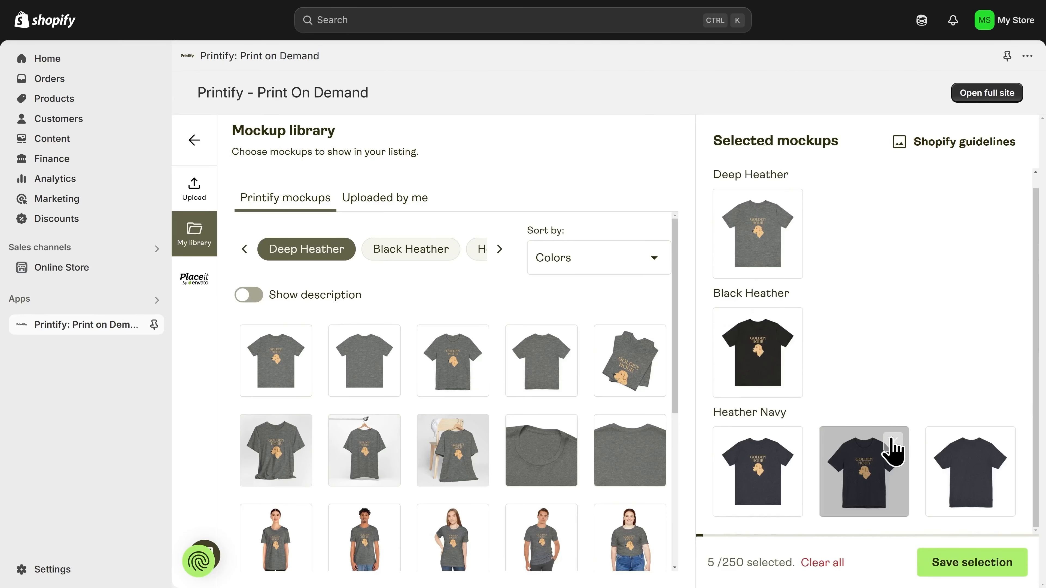
click(892, 442)
click(892, 442)
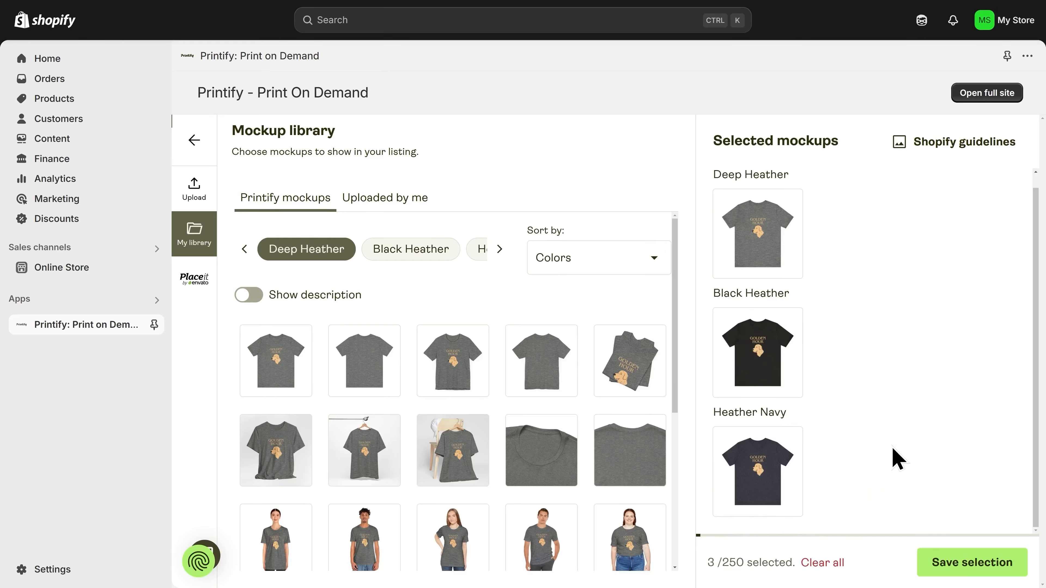
- Add the woman-with-plant lifestyle photo to Deep Heather's selected mockups, making 4 of 250
scroll(884, 437, up, 1)
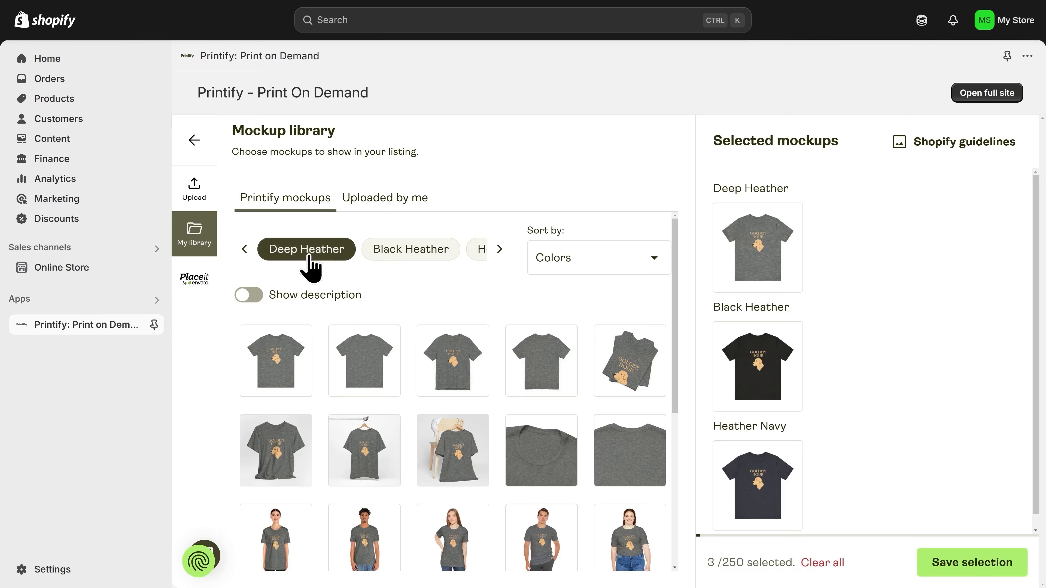
scroll(456, 380, down, 5)
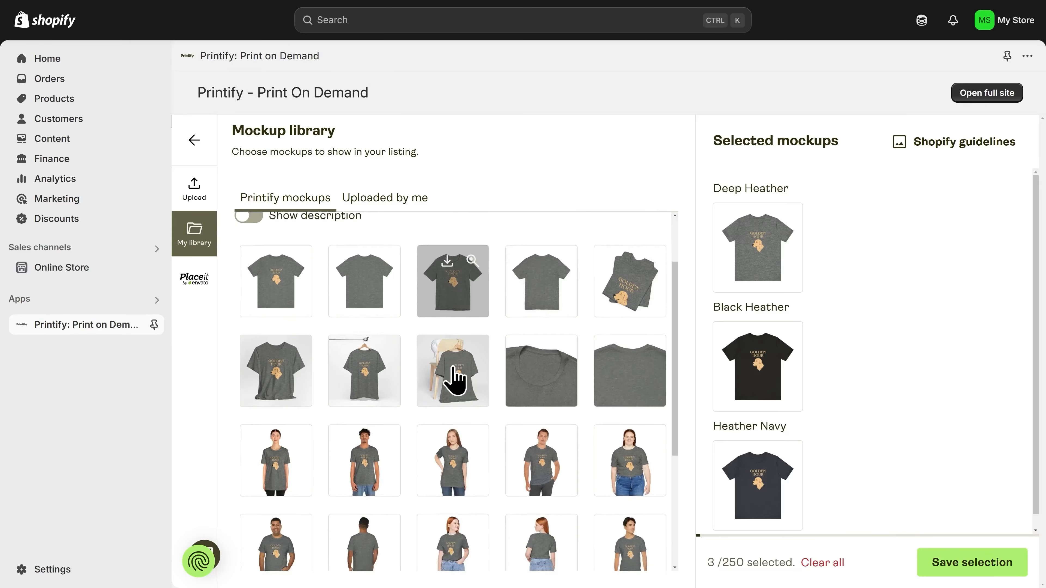
scroll(456, 380, down, 1)
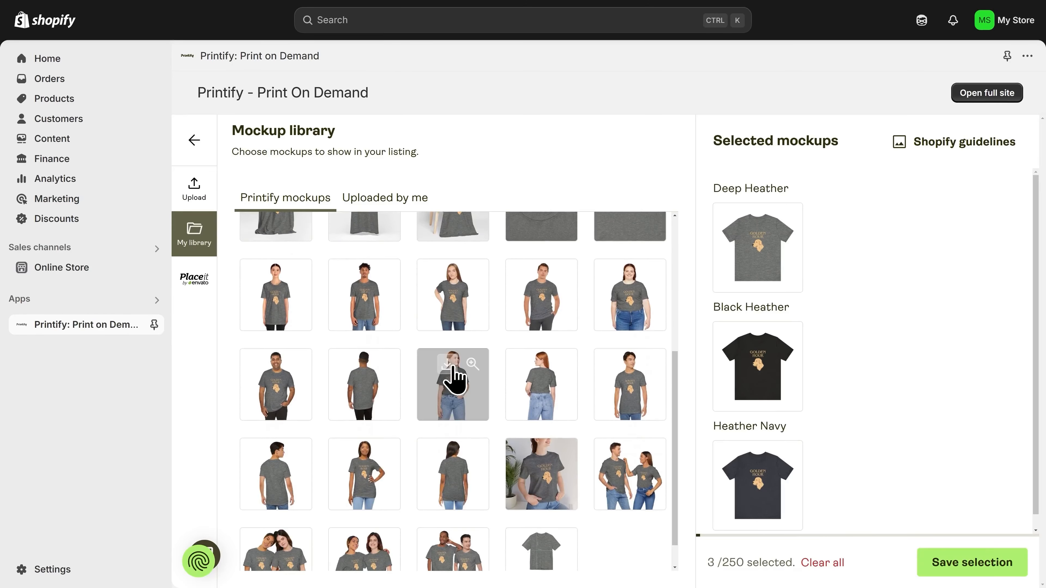
scroll(455, 377, down, 1)
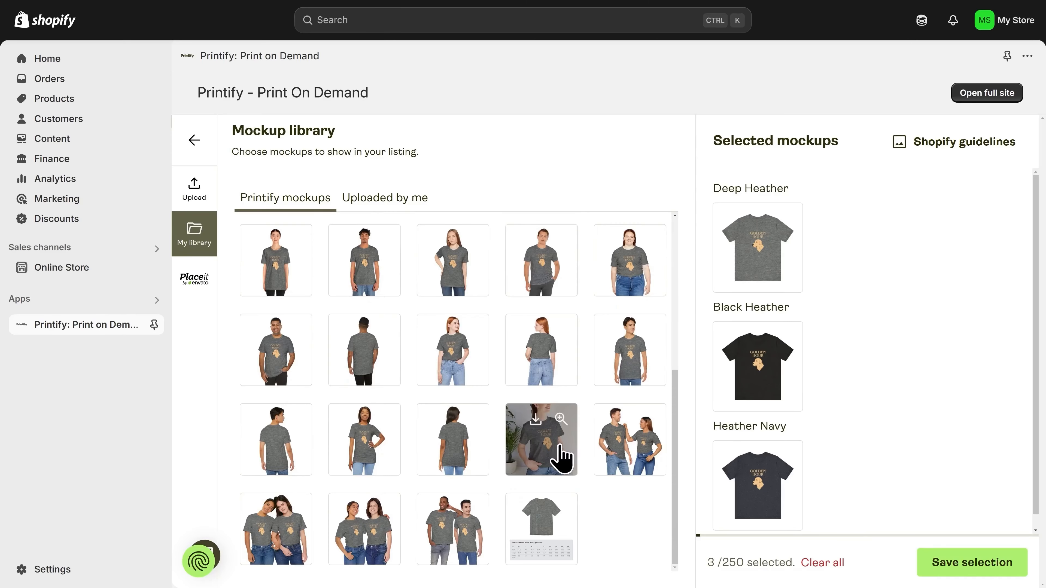
click(533, 442)
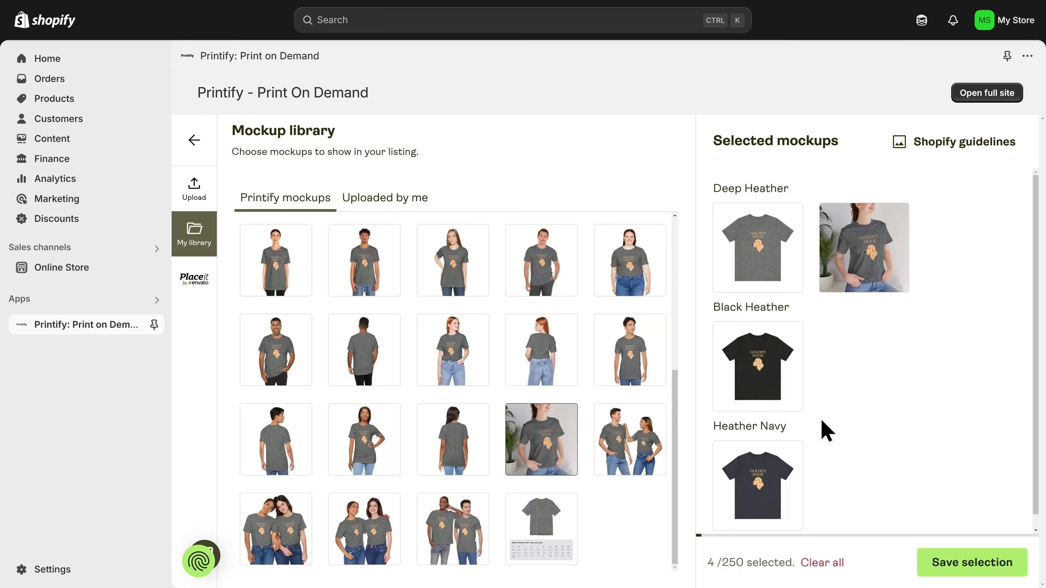
- Save the mockup selection and make the woman-in-tee photo the main Deep Heather mockup
click(969, 565)
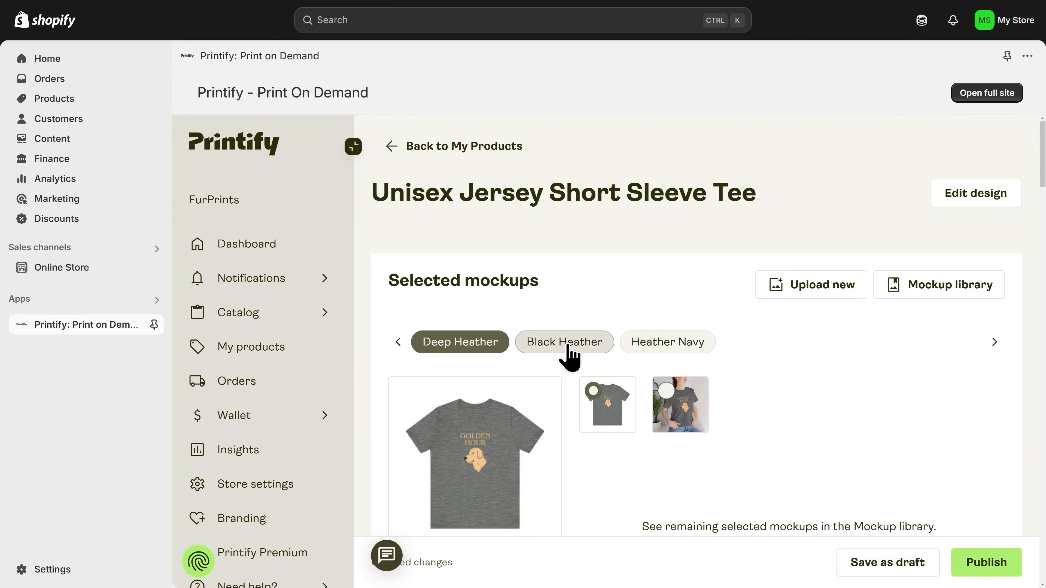
click(567, 346)
click(645, 346)
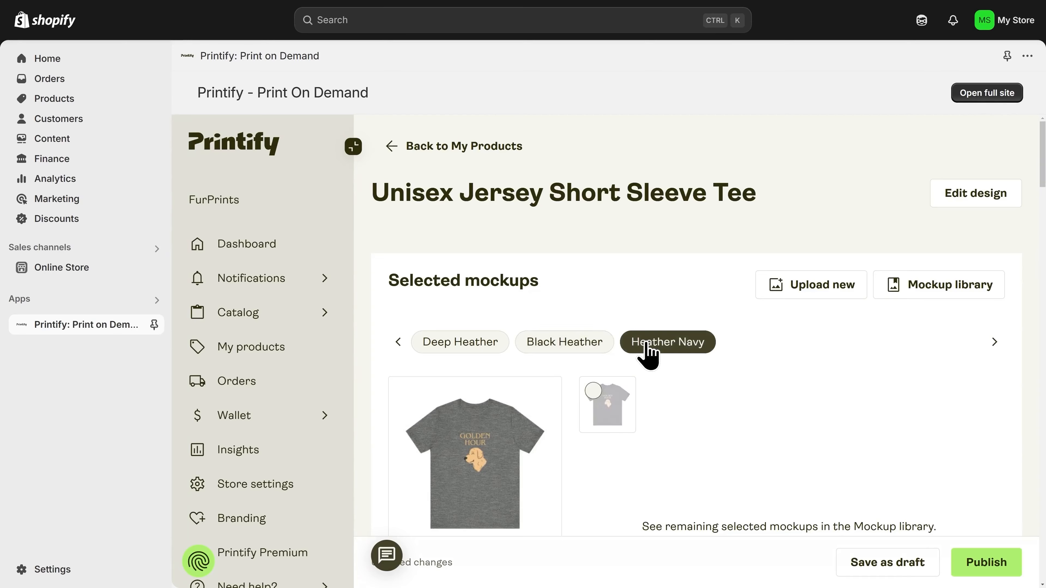
click(490, 348)
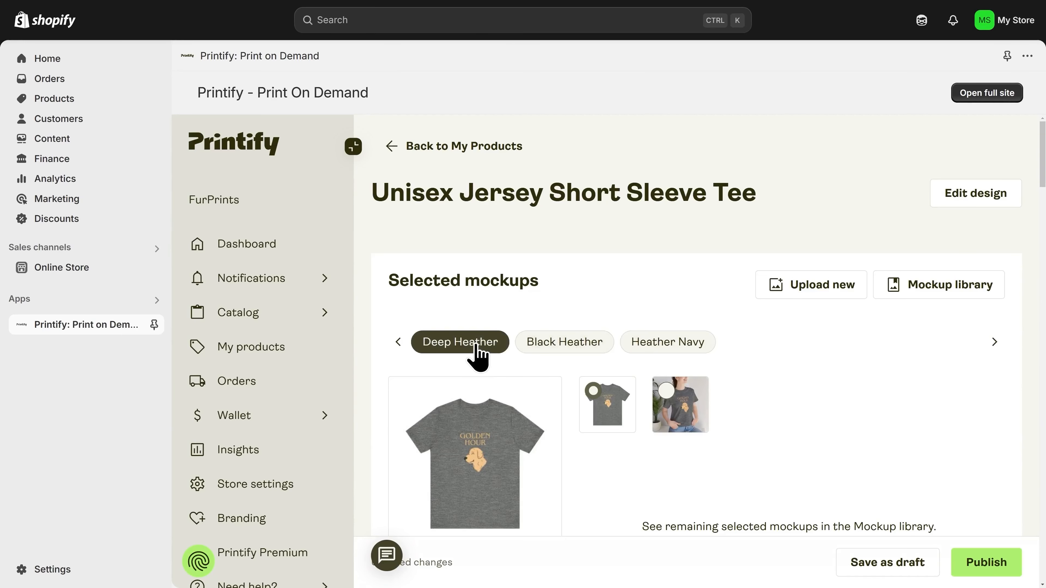
scroll(469, 348, down, 3)
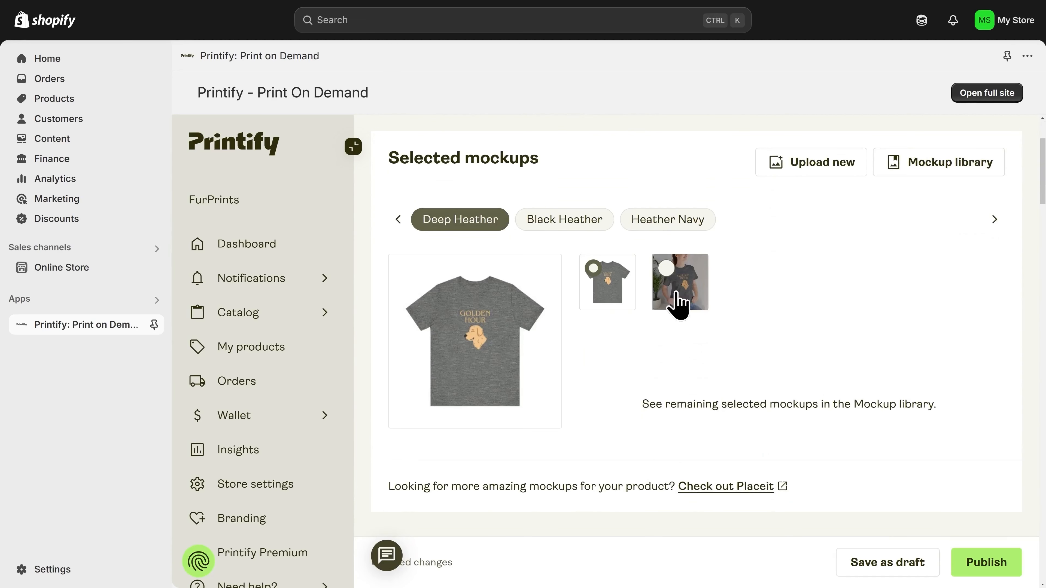
click(678, 301)
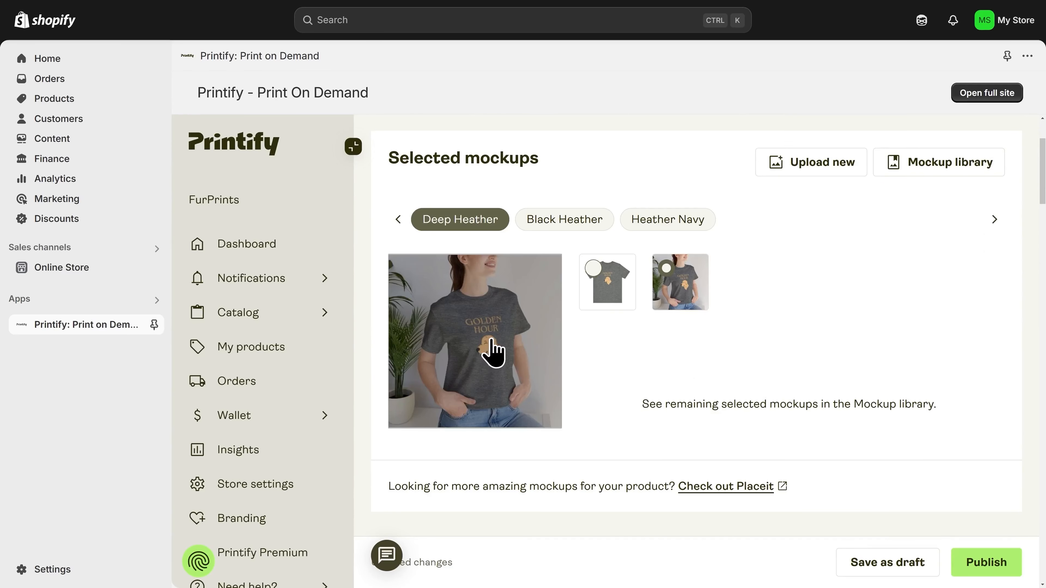
- Replace the product title with 'Golden Hour Tee'
scroll(599, 365, down, 6)
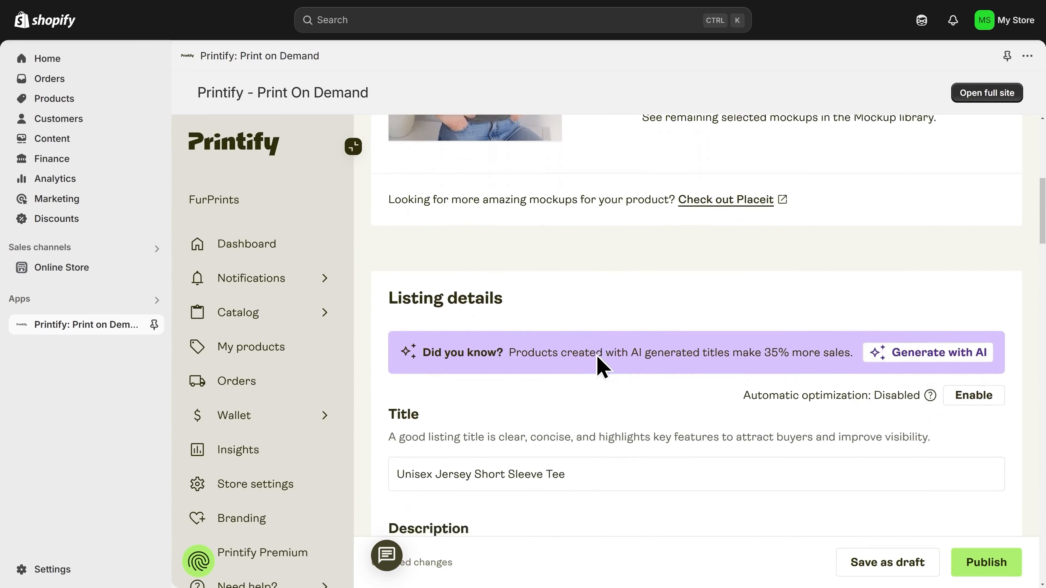
scroll(599, 364, down, 5)
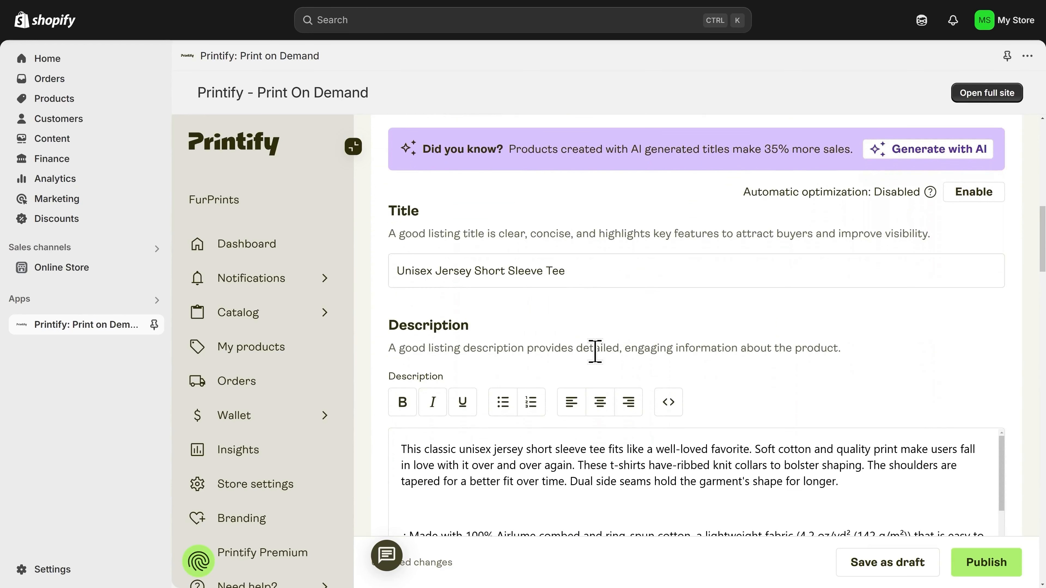
click(583, 271)
key(ctrl+a)
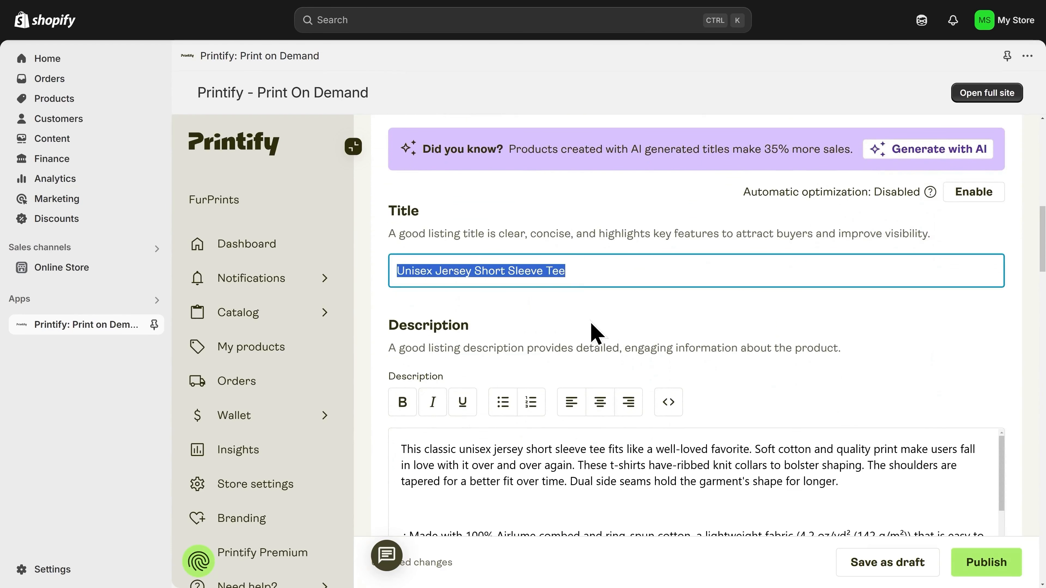
text(Golden Hour)
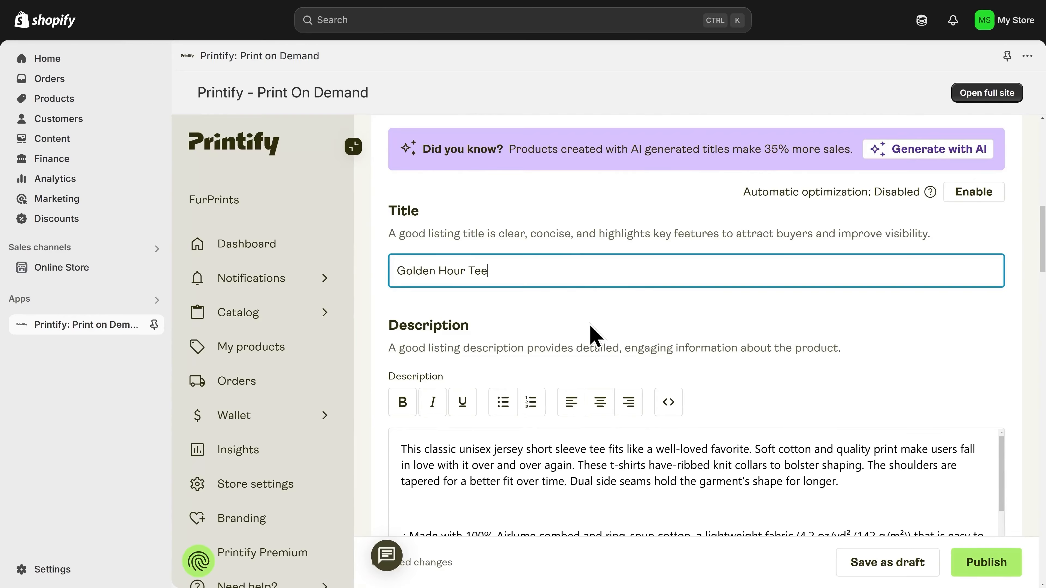
- Delete the entire default product description
scroll(581, 454, down, 5)
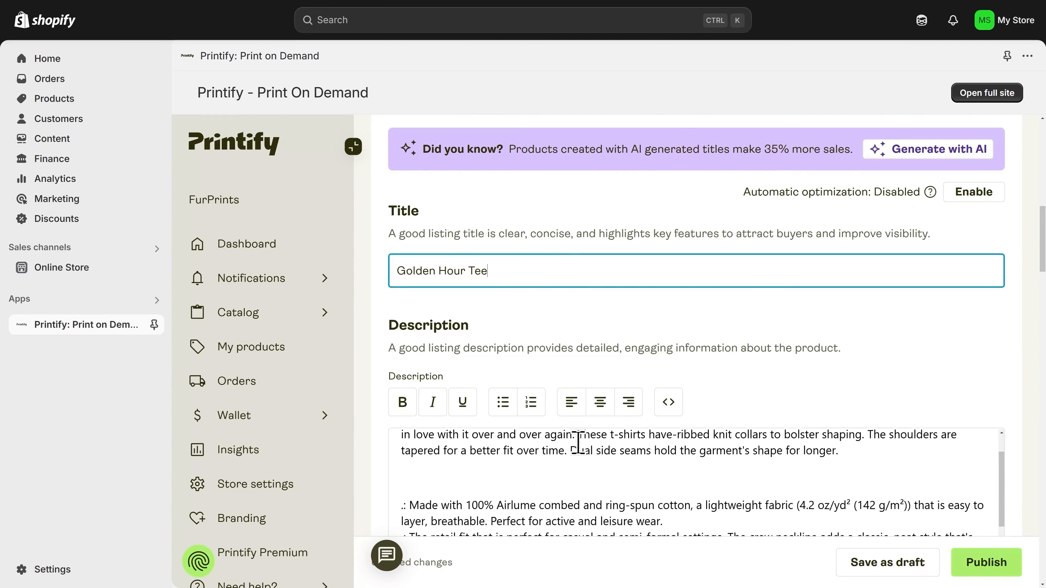
scroll(609, 449, up, 3)
scroll(719, 379, down, 3)
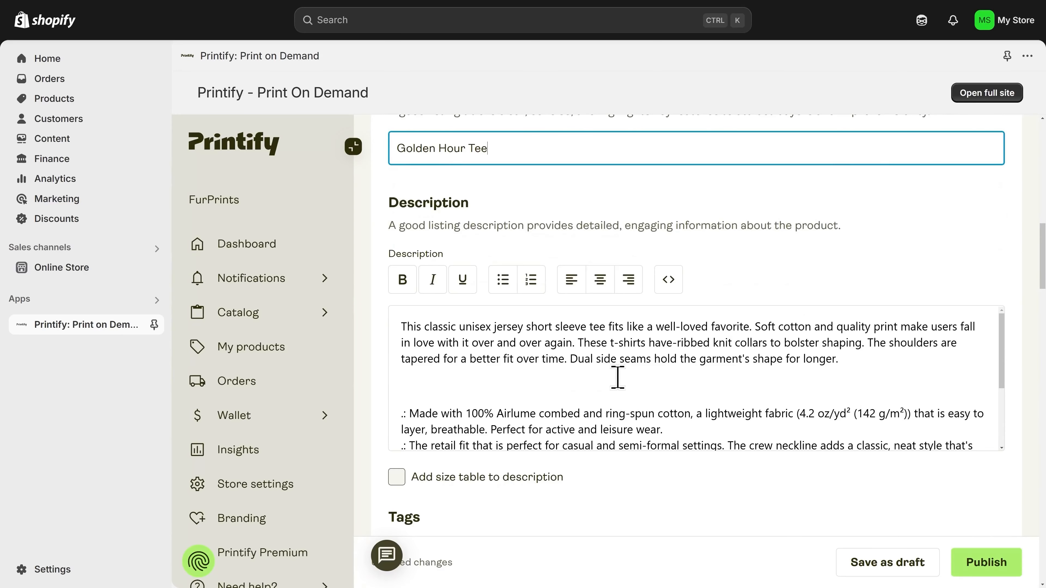
click(617, 378)
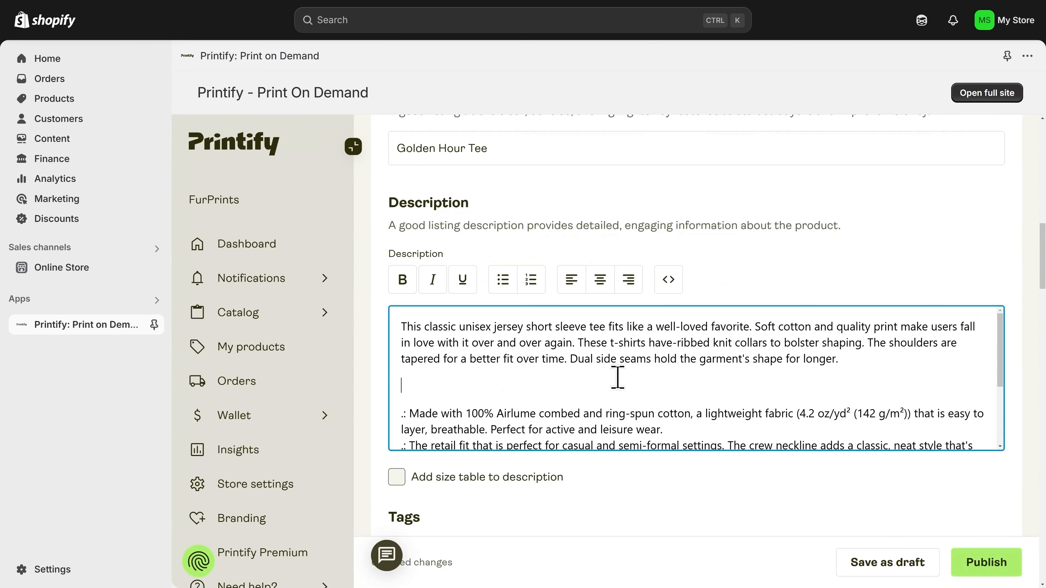
key(ctrl+a)
key(BackSpace)
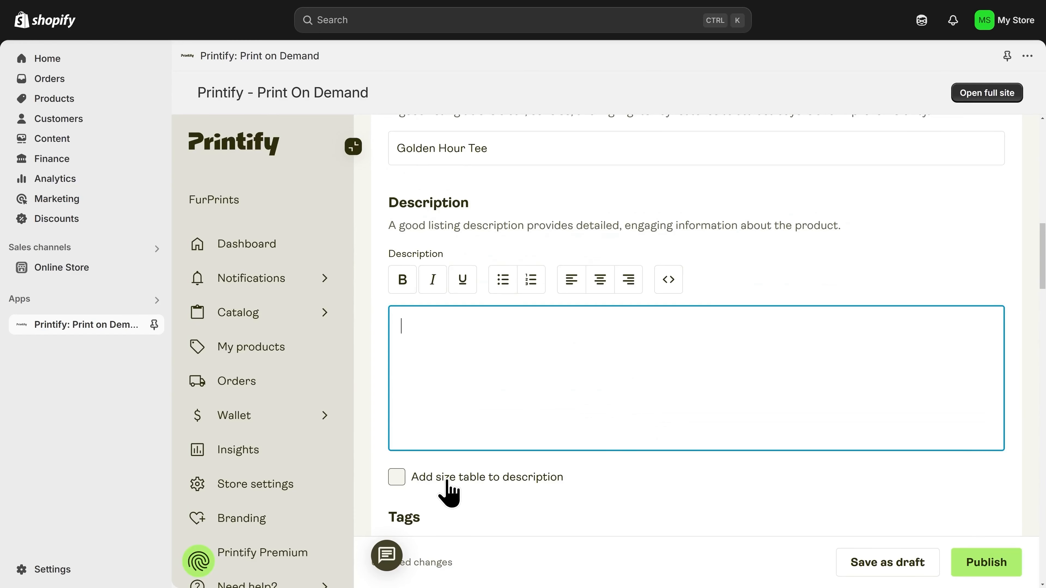
- Remove the Men's Clothing, T-shirts, Women's Clothing, DTG and Personalization Picks tags
scroll(449, 493, down, 5)
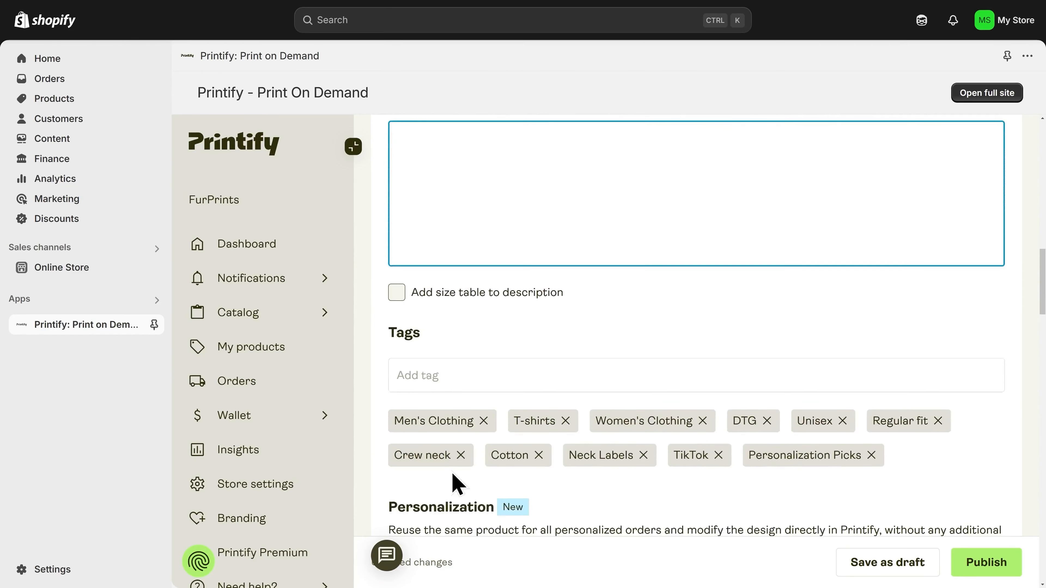
click(484, 401)
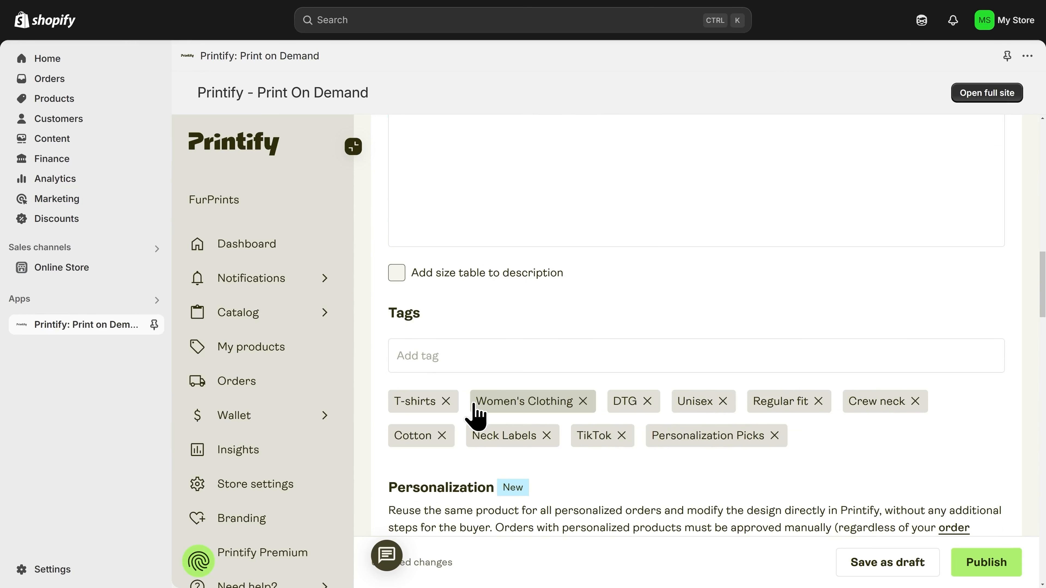
click(445, 402)
click(497, 402)
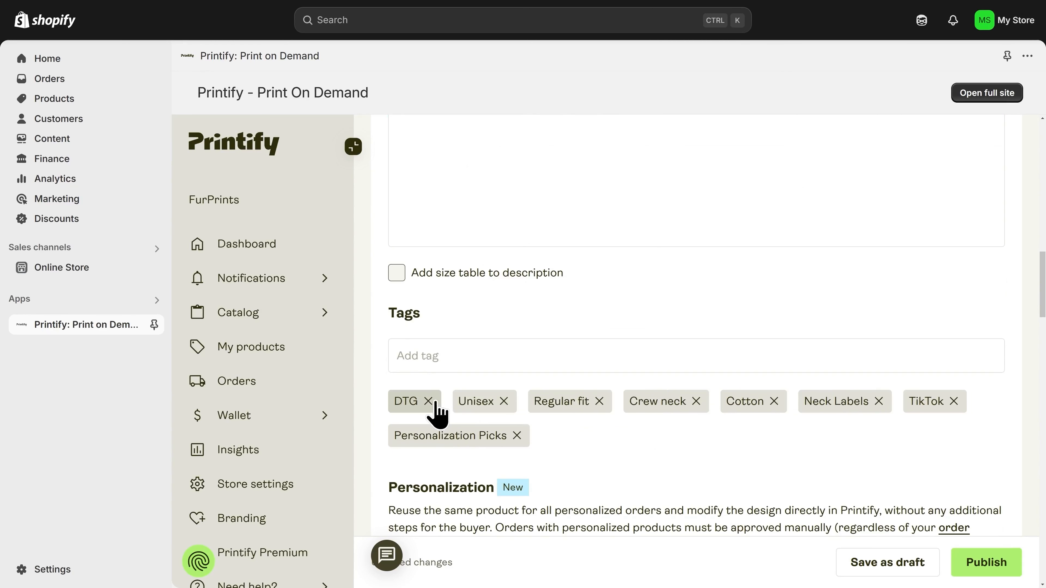
click(428, 401)
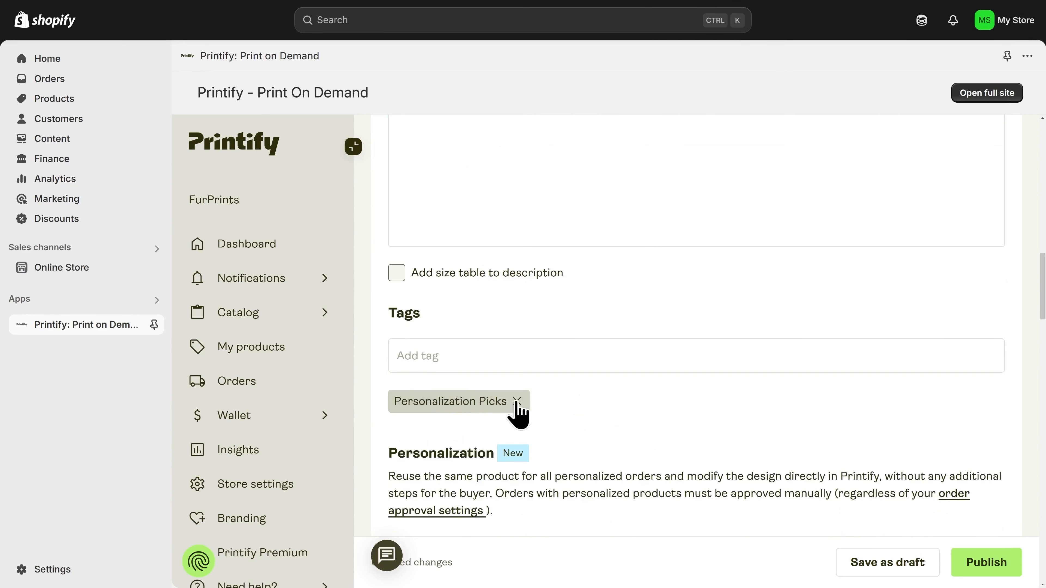
click(517, 401)
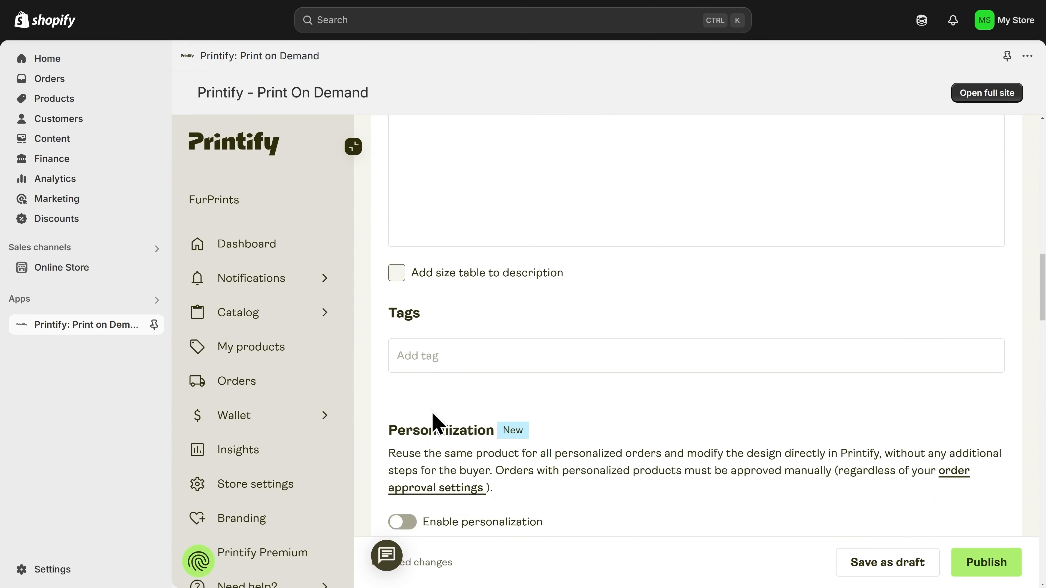
- Scroll down to the Pricing table showing S–XL at USD 19.03 with USD 7.61 profit
scroll(443, 430, down, 3)
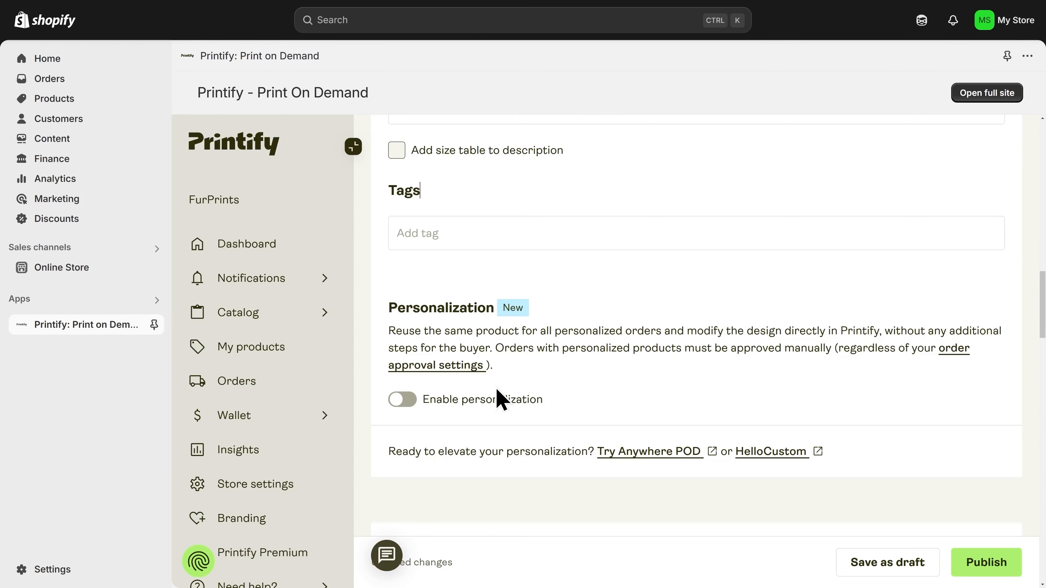
scroll(500, 398, down, 8)
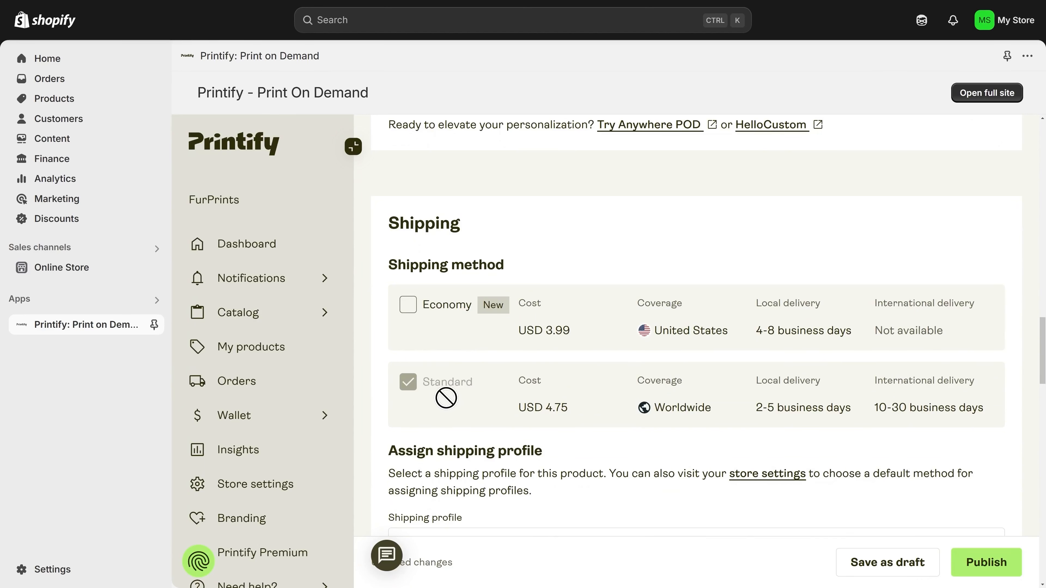
scroll(446, 398, down, 3)
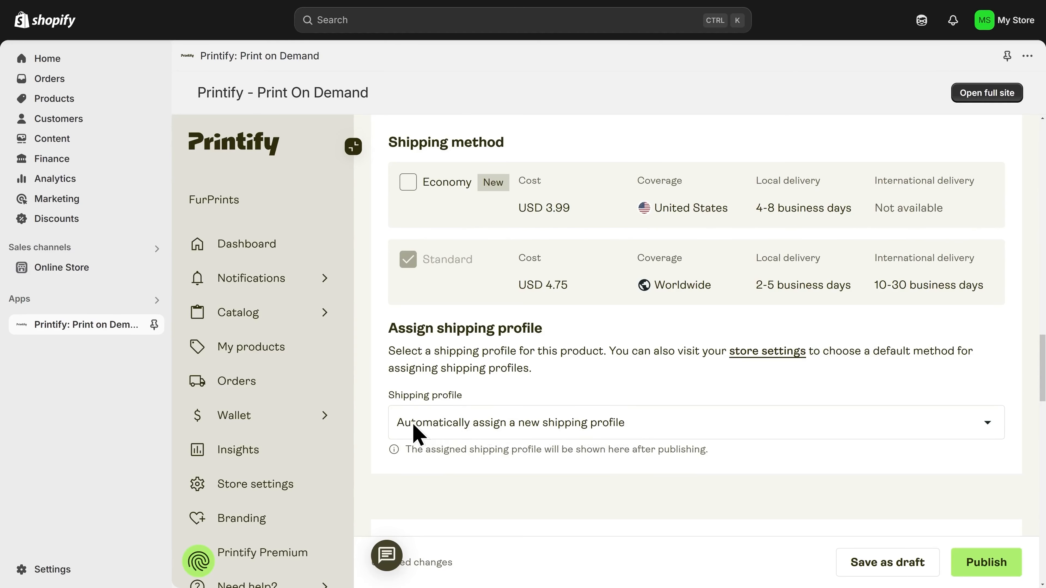
scroll(402, 431, down, 10)
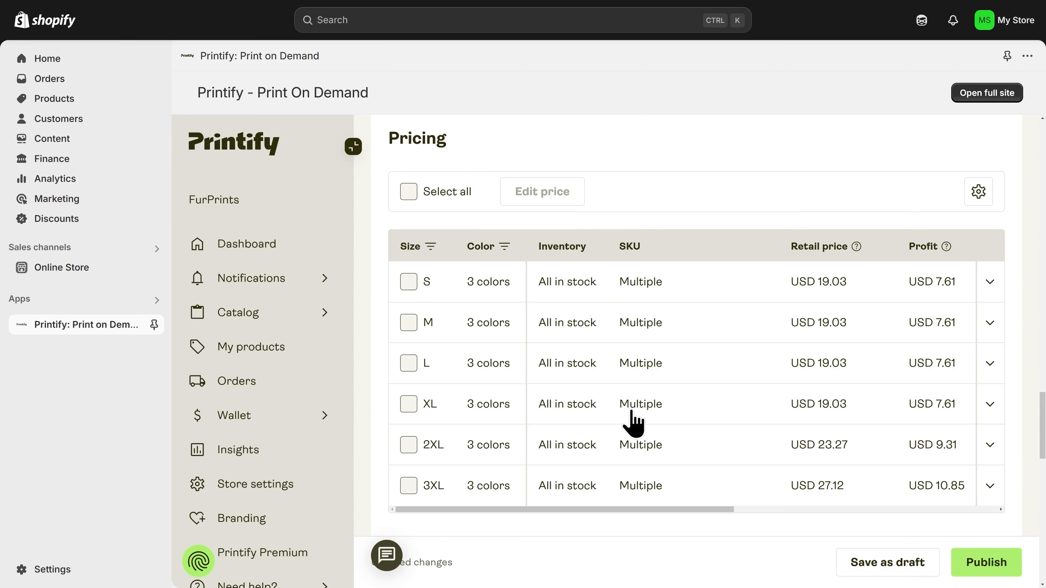
- Select all 18 size variants and open bulk price editing
drag(588, 512, 661, 511)
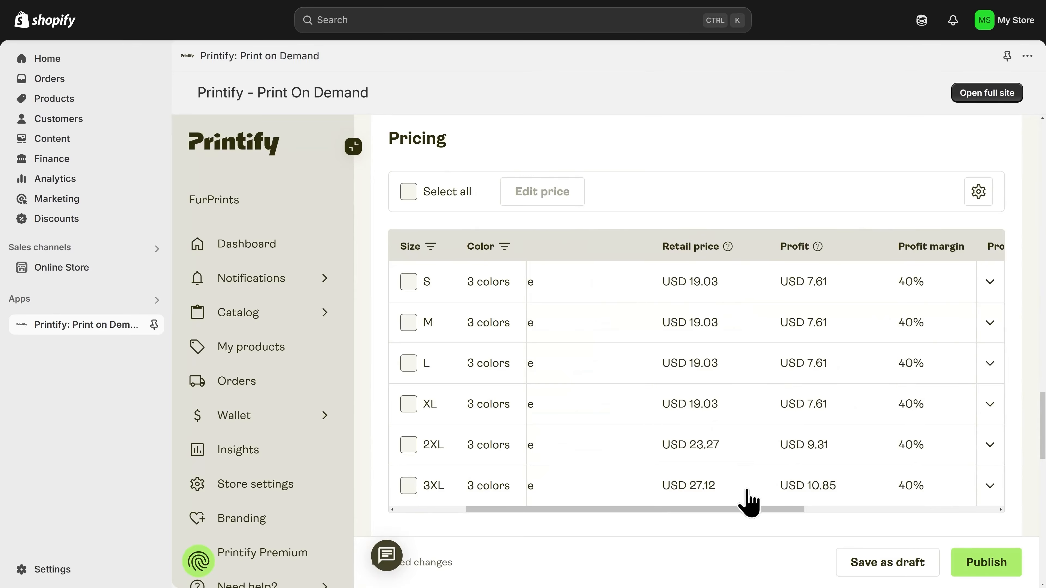
drag(749, 509, 794, 511)
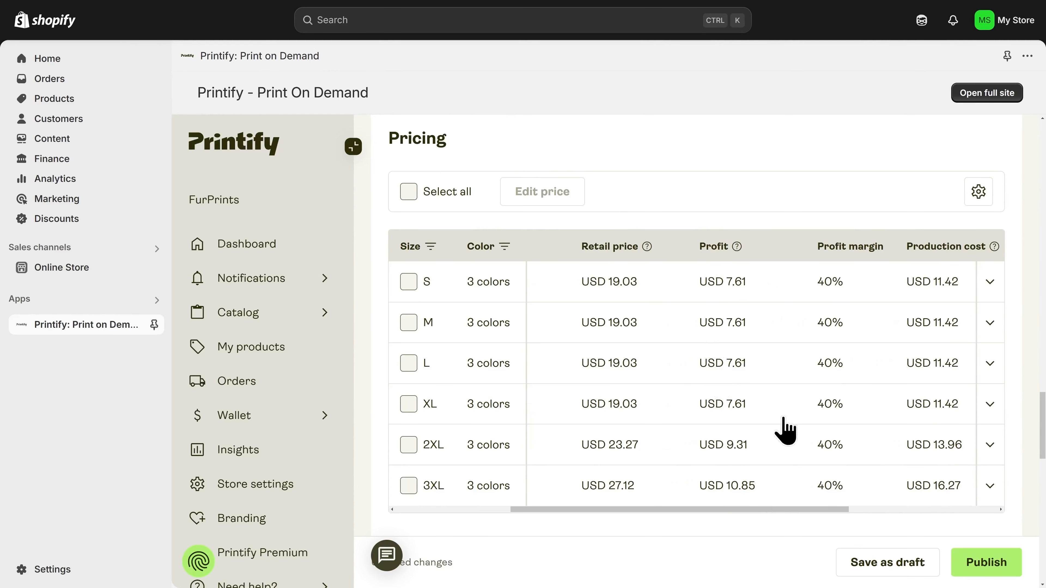
drag(755, 511, 669, 496)
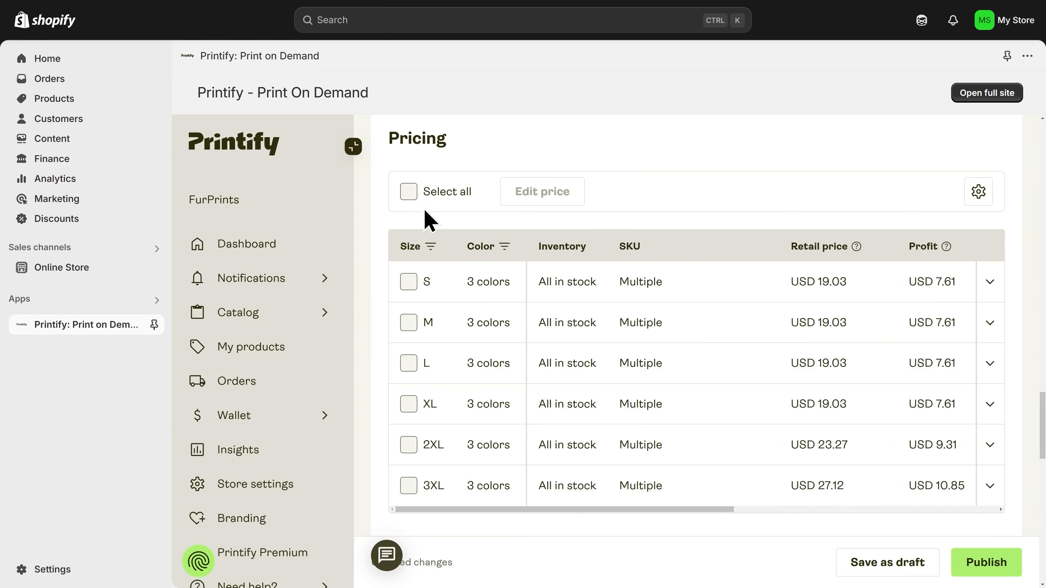
click(409, 191)
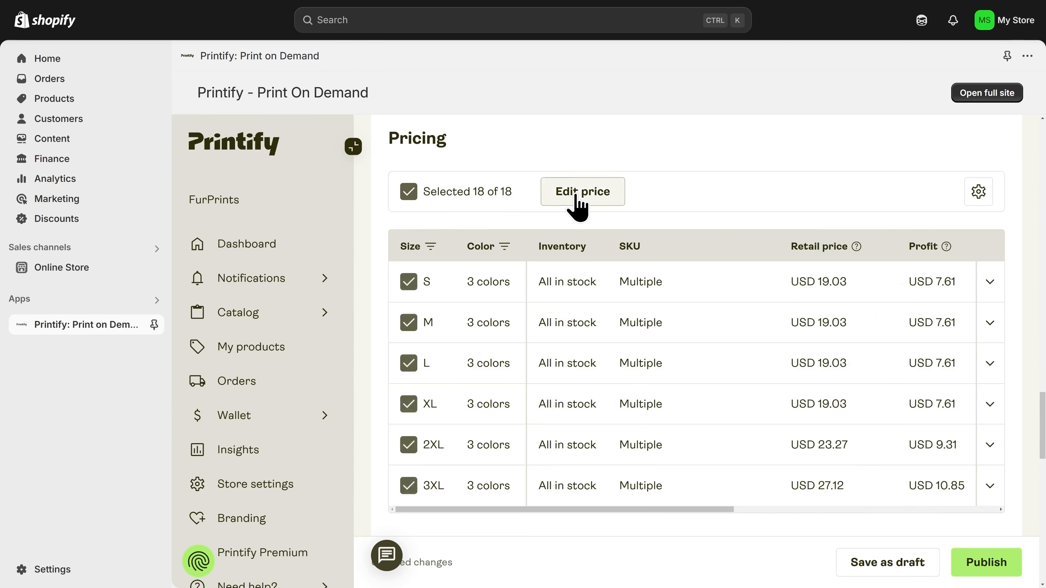
click(577, 202)
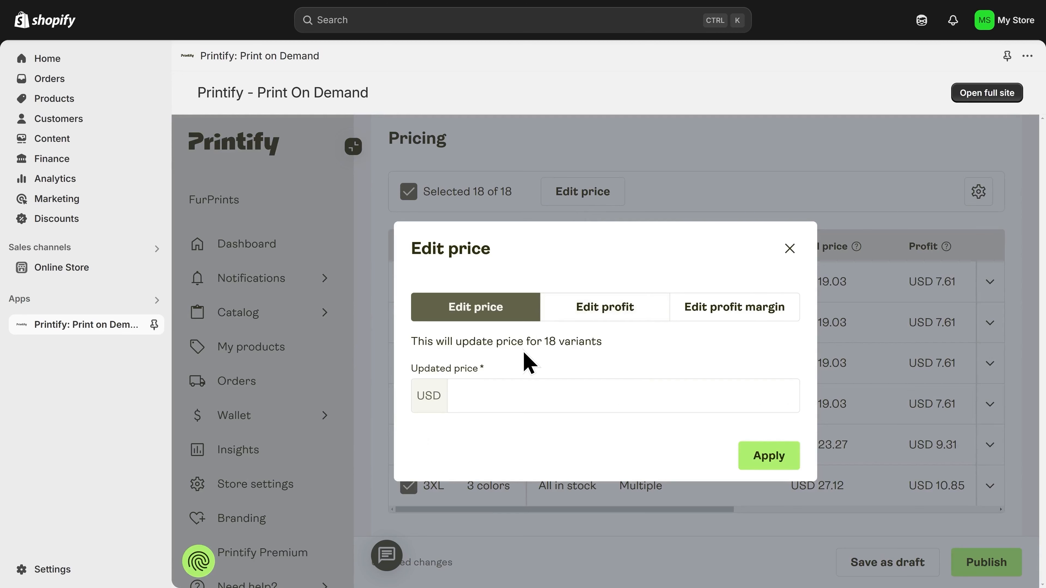
- Set a fixed price of USD 19.99 and apply it to all variants
click(593, 321)
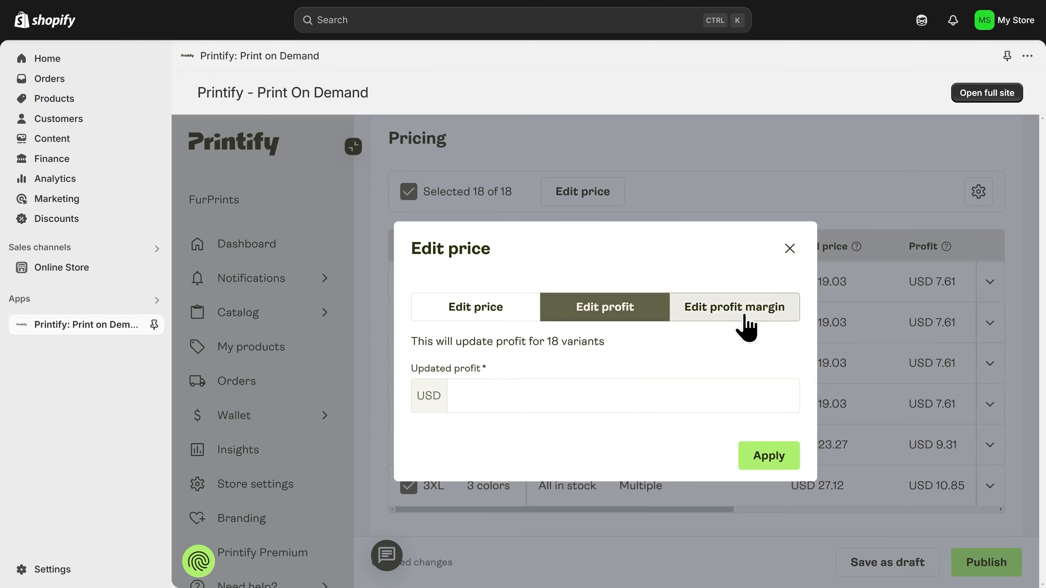
click(746, 325)
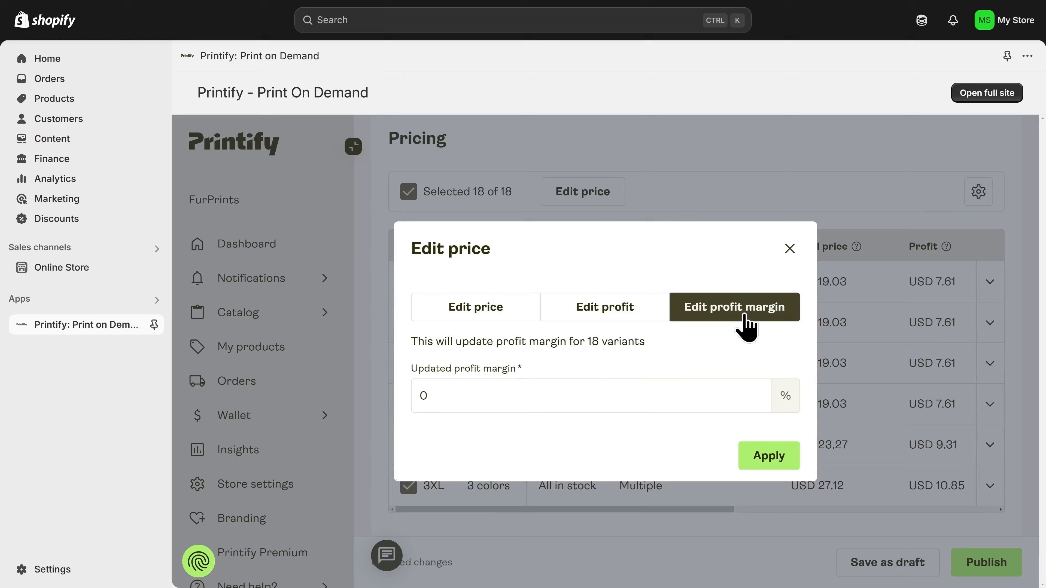
click(469, 326)
click(481, 396)
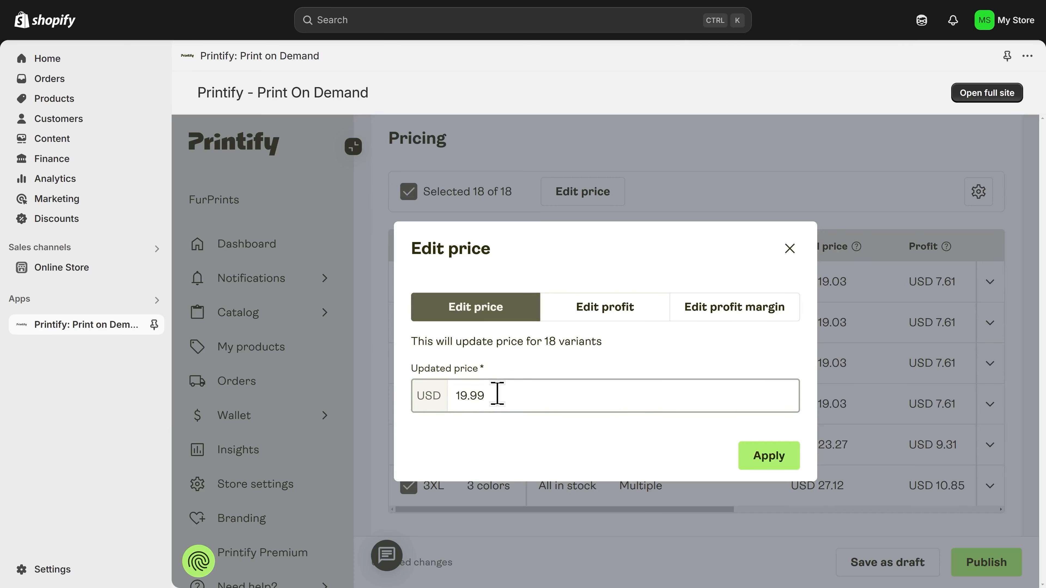
drag(489, 395, 456, 395)
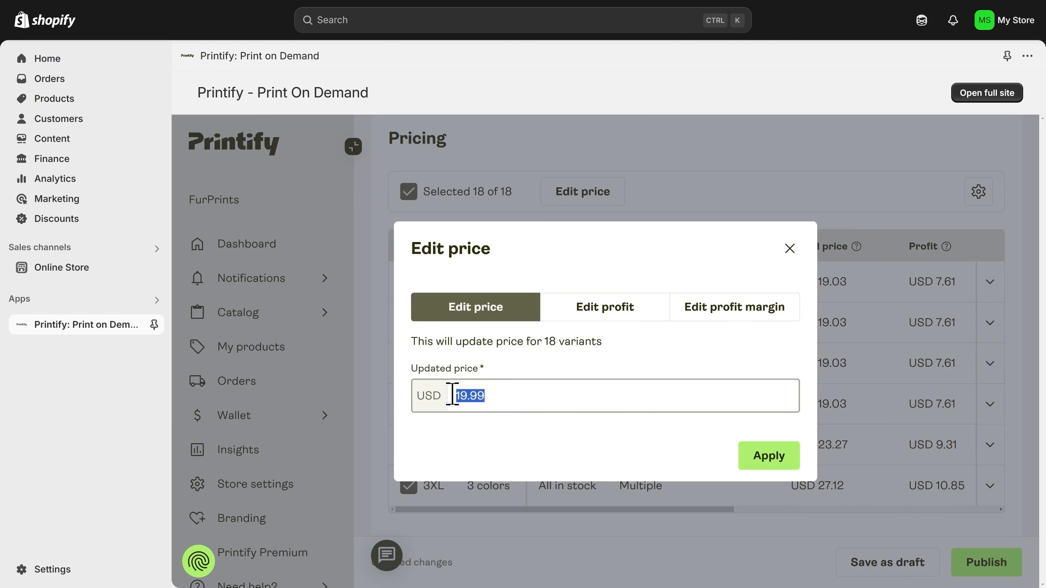
click(490, 397)
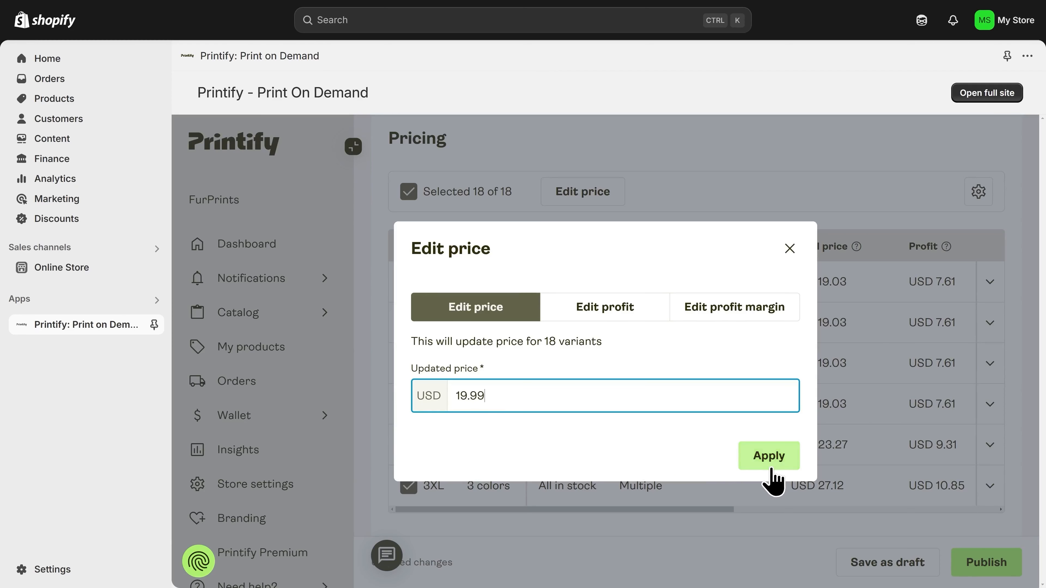
click(768, 456)
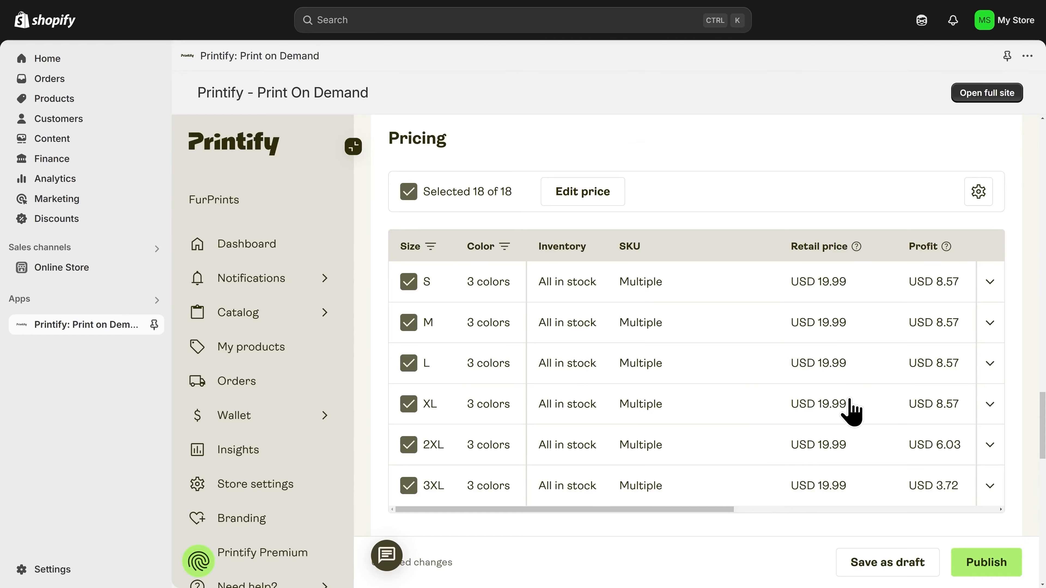
- Review the Publishing settings and publish the Golden Hour Tee to the Shopify store
scroll(847, 525, down, 5)
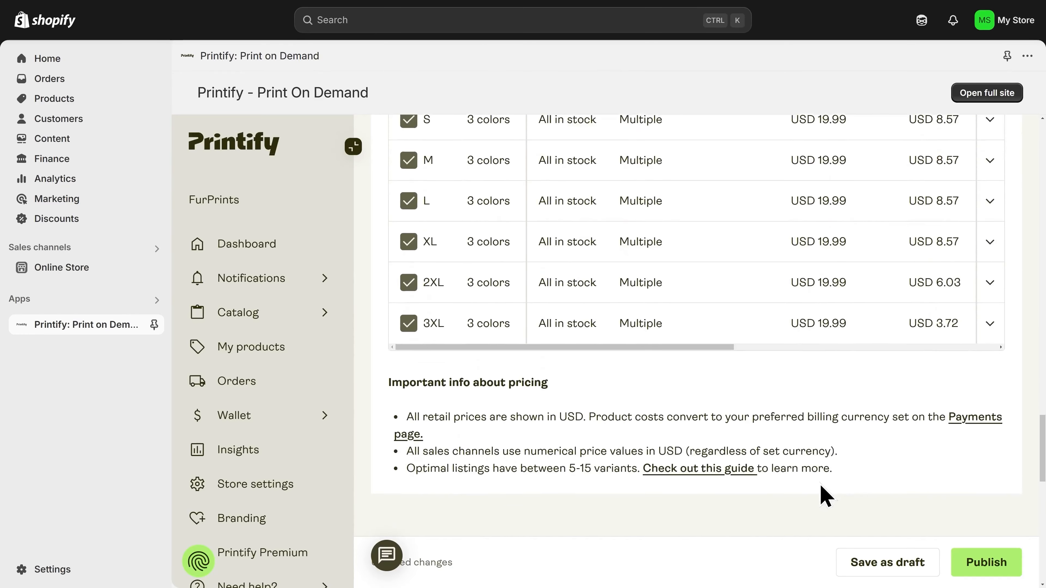
scroll(795, 453, down, 8)
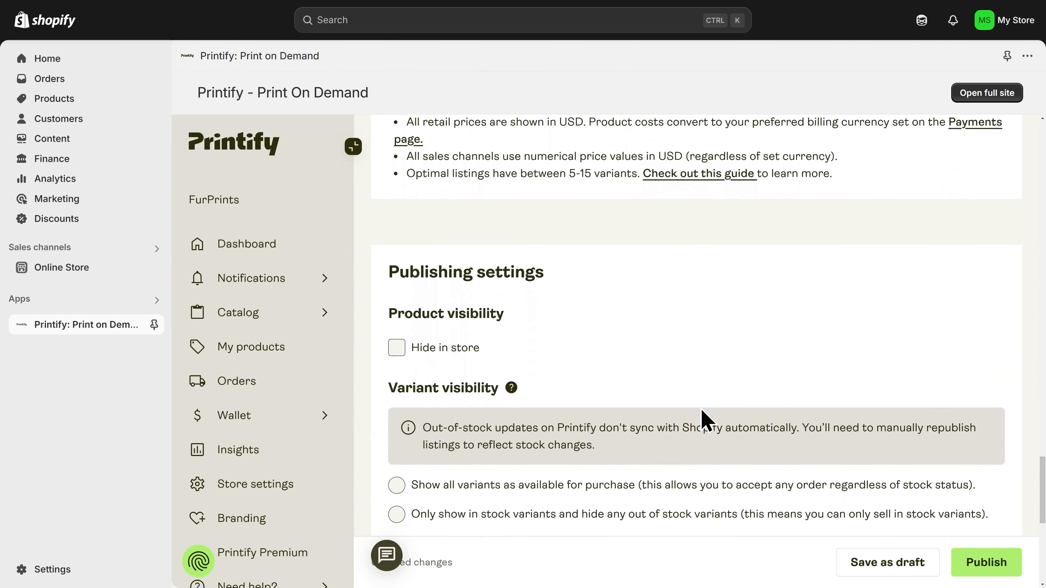
scroll(705, 419, down, 1)
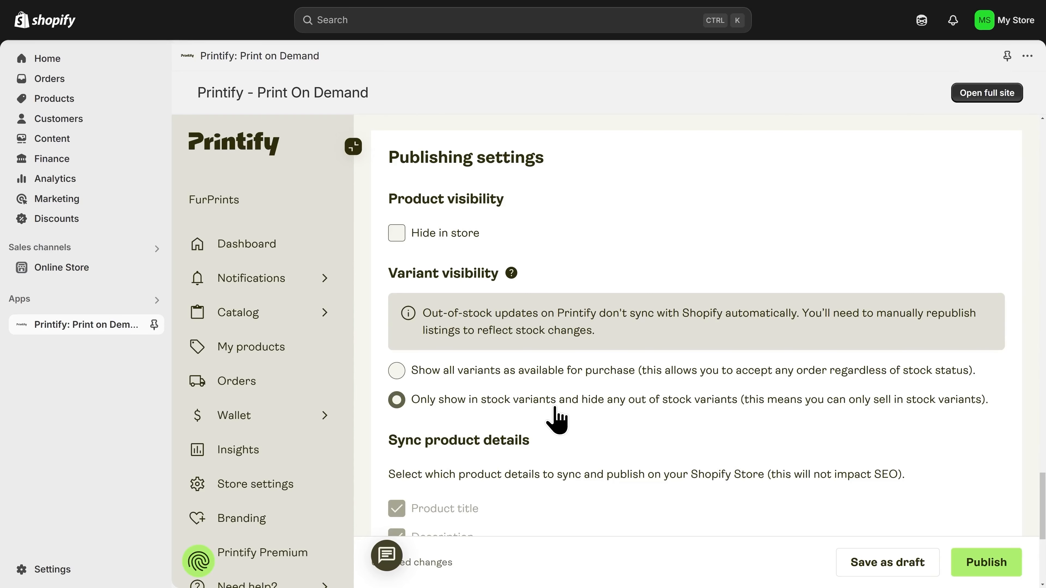
scroll(557, 419, down, 5)
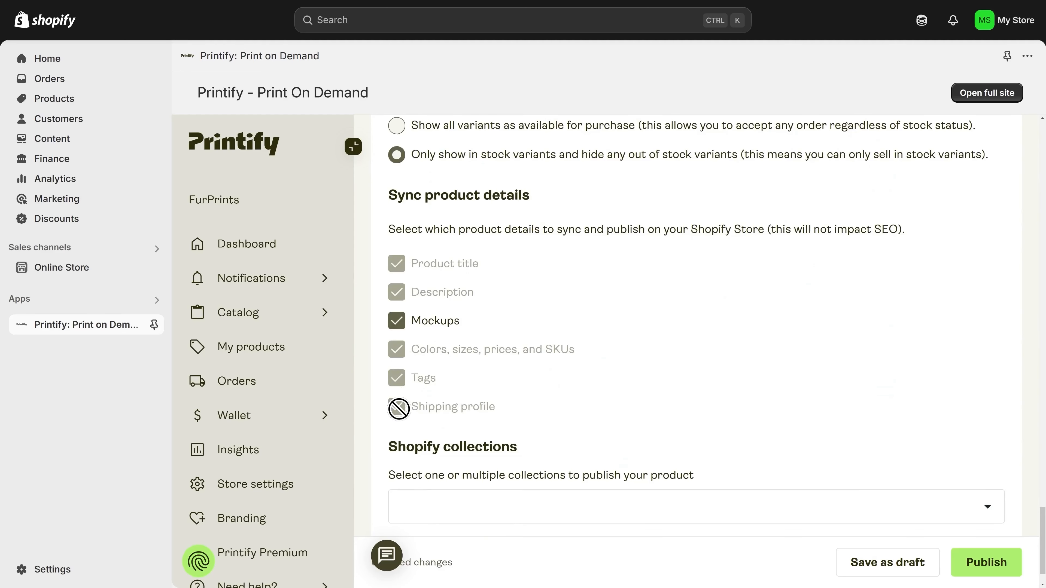
scroll(398, 409, down, 2)
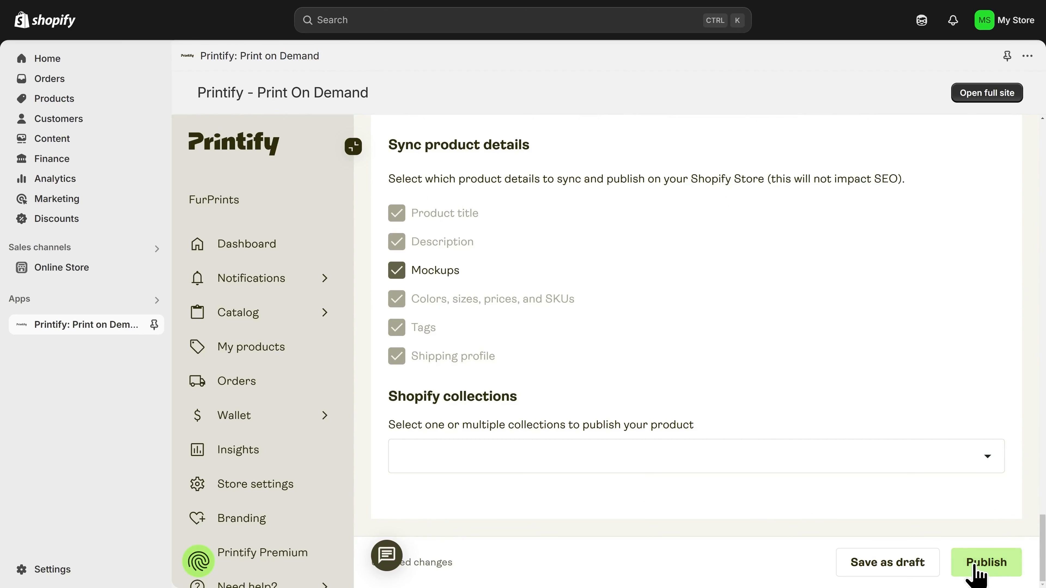
click(989, 571)
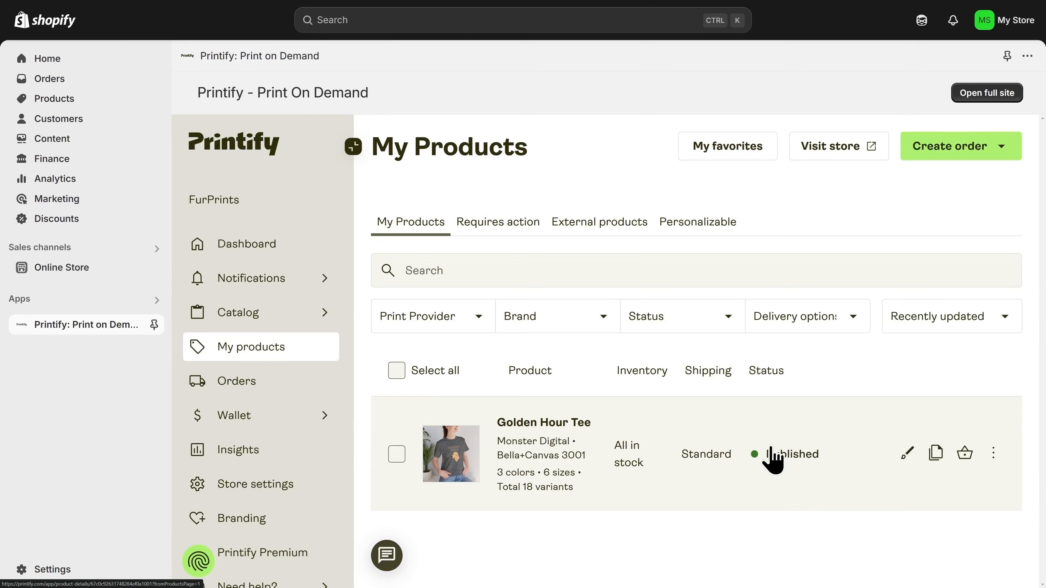
- Open the Golden Hour Tee from Shopify's Products list and place the cursor in its empty description
click(57, 105)
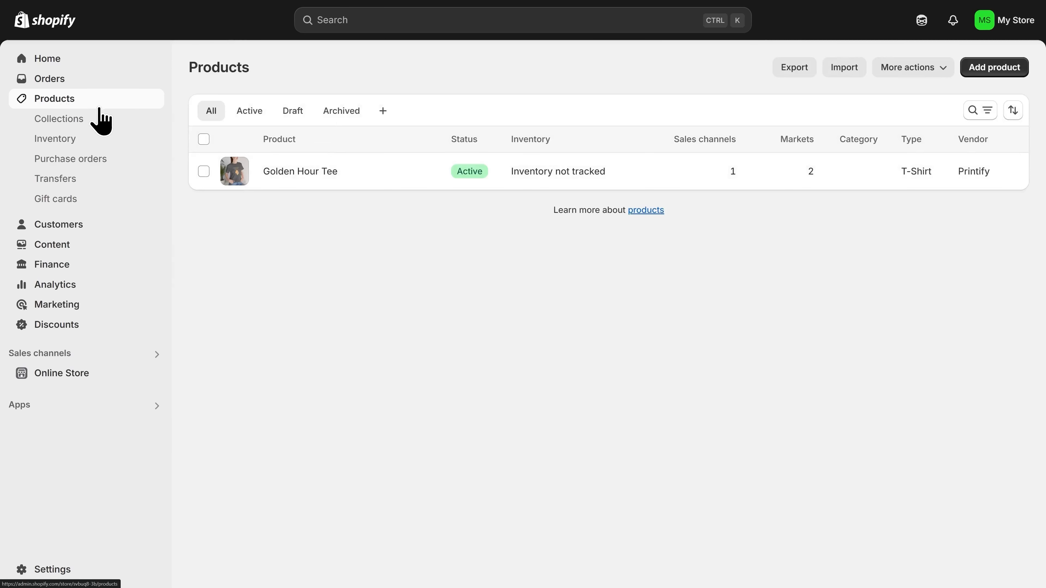
click(300, 171)
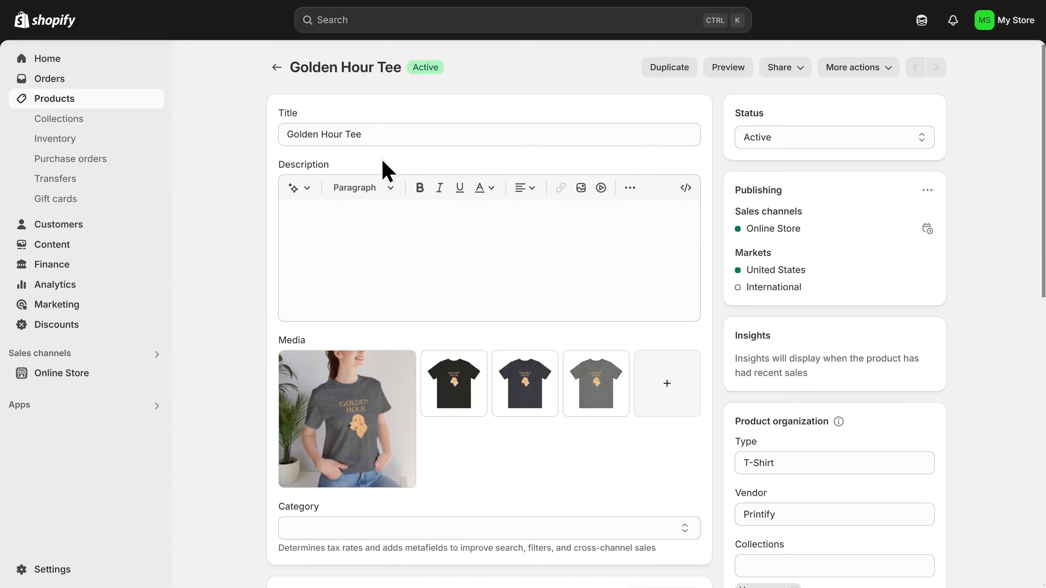
drag(378, 132, 279, 134)
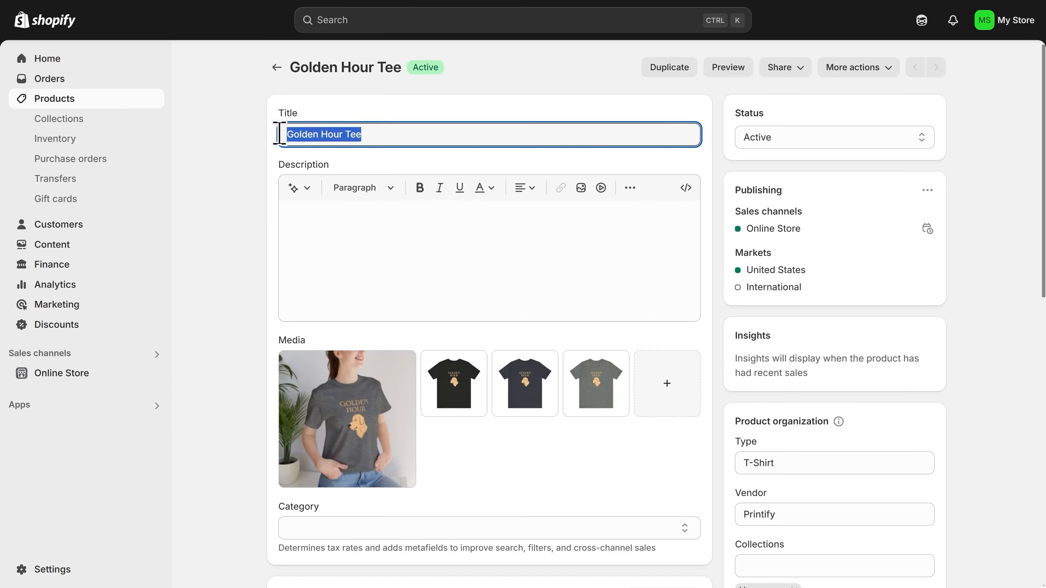
click(380, 224)
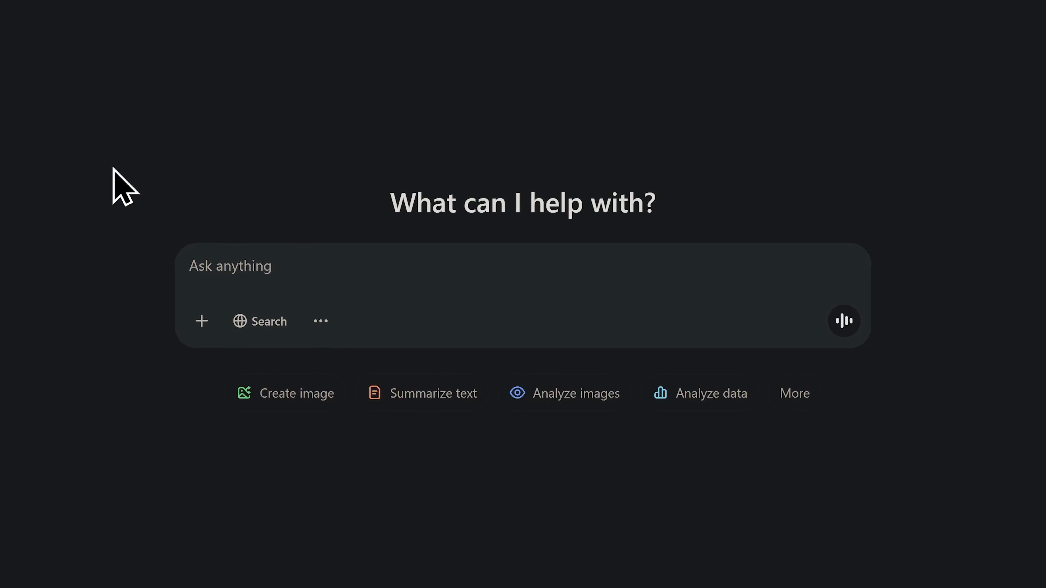
- Prompt ChatGPT for a friendly Golden Hour Tee description and paste the reply into Shopify's Description
text(I'm running an online store selling Golden Retriever t-shirts. I want you to create a friendly description about my t-shirts. I want my customers to feel excited and confident about buying my products.  The product name is: "Golden Hour Tee")
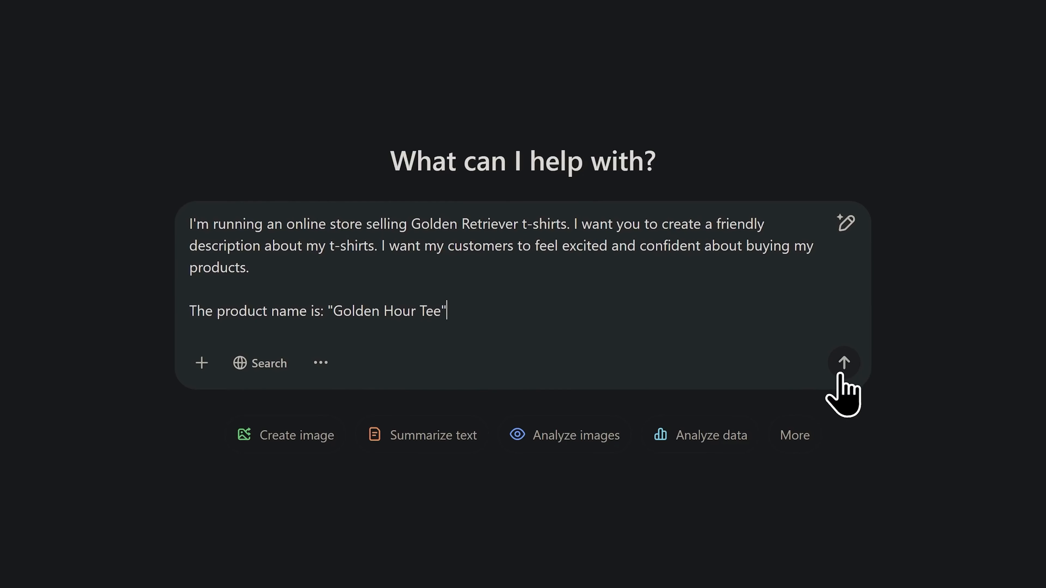
click(840, 371)
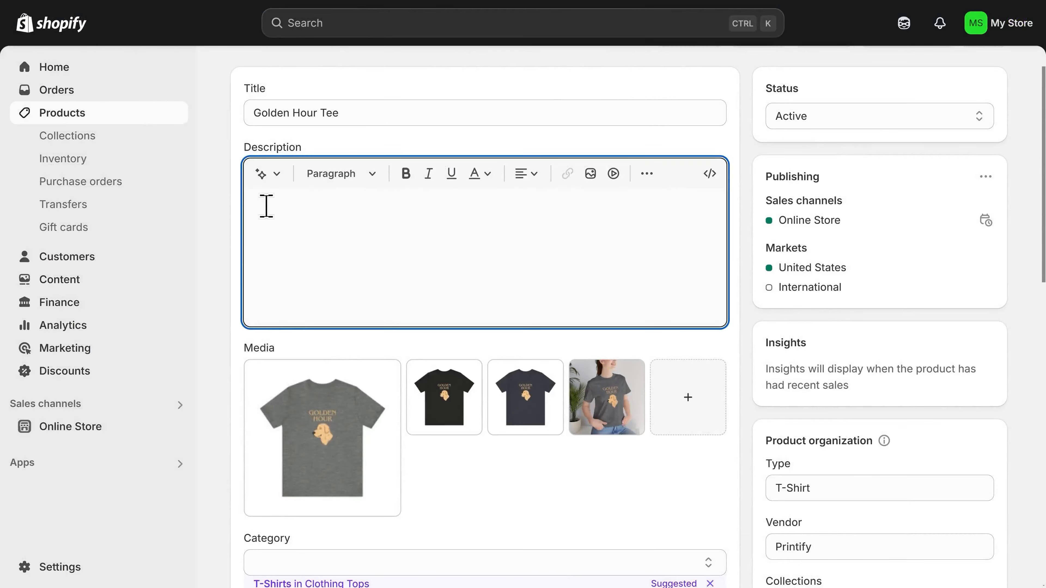
text(Celebrate your love for Golden Retrievers with our Golden Hour Tee—the ultimate blend of comfort, style, and pure golden joy! Whether you're out for a walk with your furry best friend, lounging at home, or just want to spread some Golden Retriever happiness, this tee is your go-to choice.  🐶 Soft & Comfy – Made from high-quality fabric, this shirt feels as cozy as a Golden’s cuddle. 🌞 Golden Vibes Only – Designed for dog lovers who know that every hour is a Golden Hour with their pup. 🎁 The Perfect Gift – A must-have for Golden Retriever owners, dog moms, and anyone who can't resist that signature golden smile!  Get yours today and wear your love for Goldens with pride! 🐕💛)
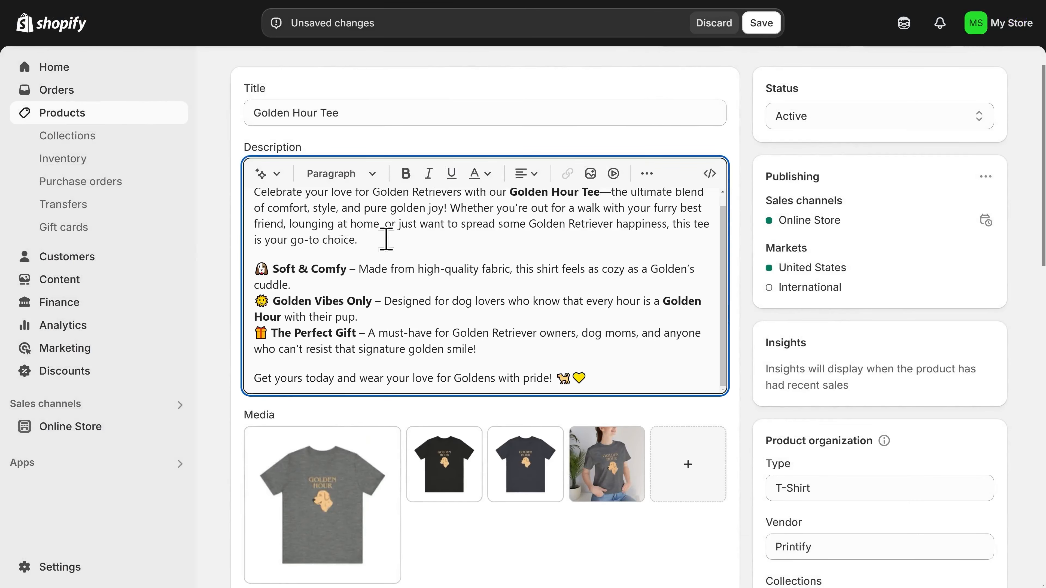
- Move the lifestyle photo of the woman wearing the tee from fourth to first position among the product images
scroll(402, 252, down, 3)
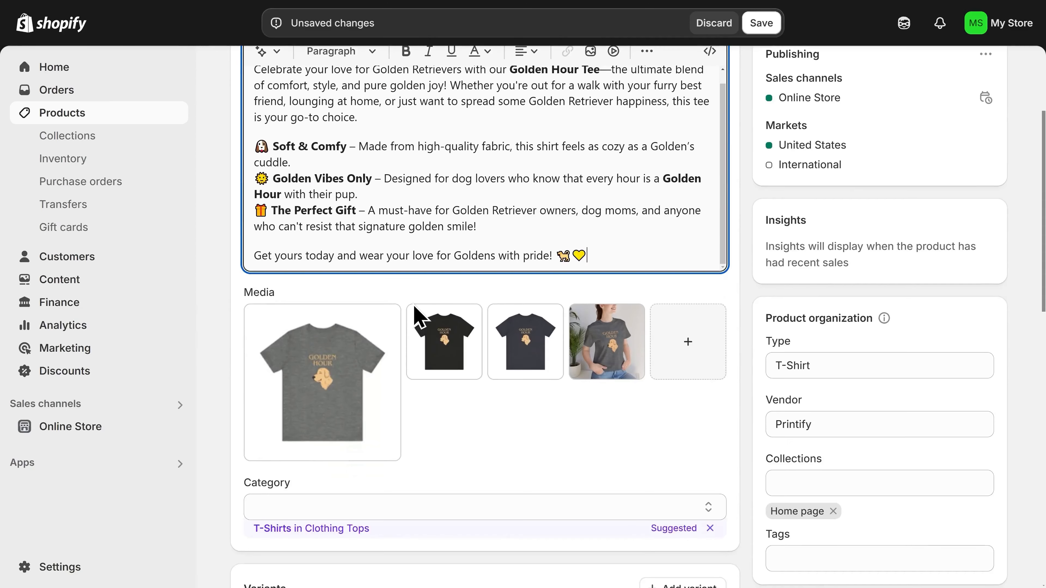
scroll(417, 315, down, 2)
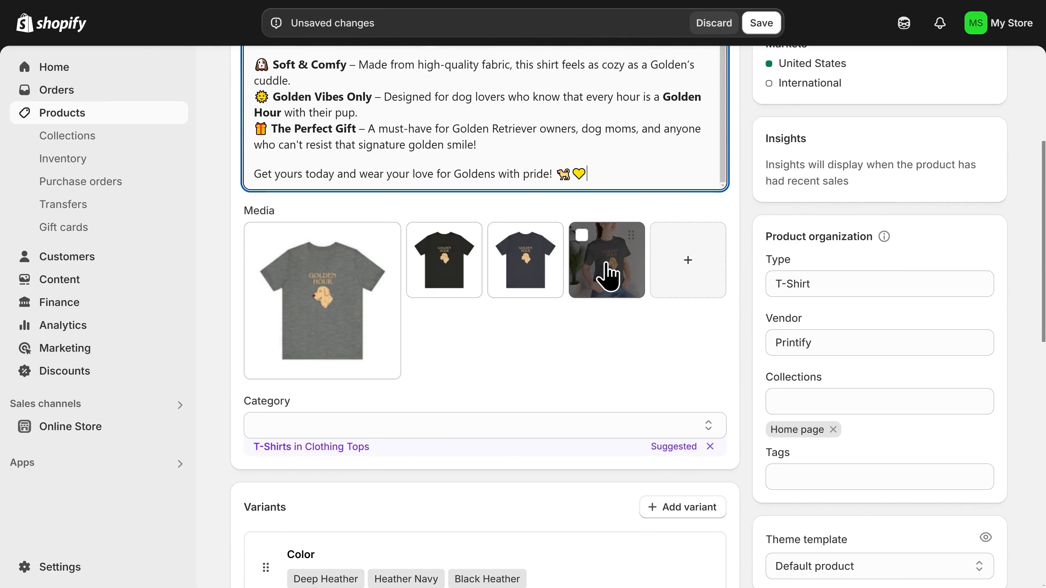
drag(602, 275, 325, 294)
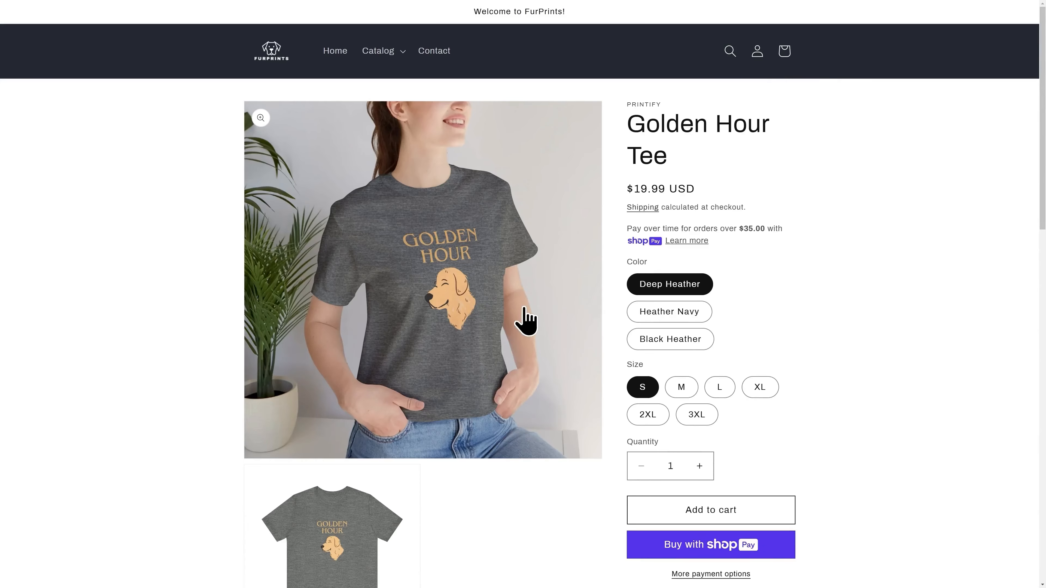
- On the storefront page, switch the tee to Heather Navy and read through the new product description
click(681, 313)
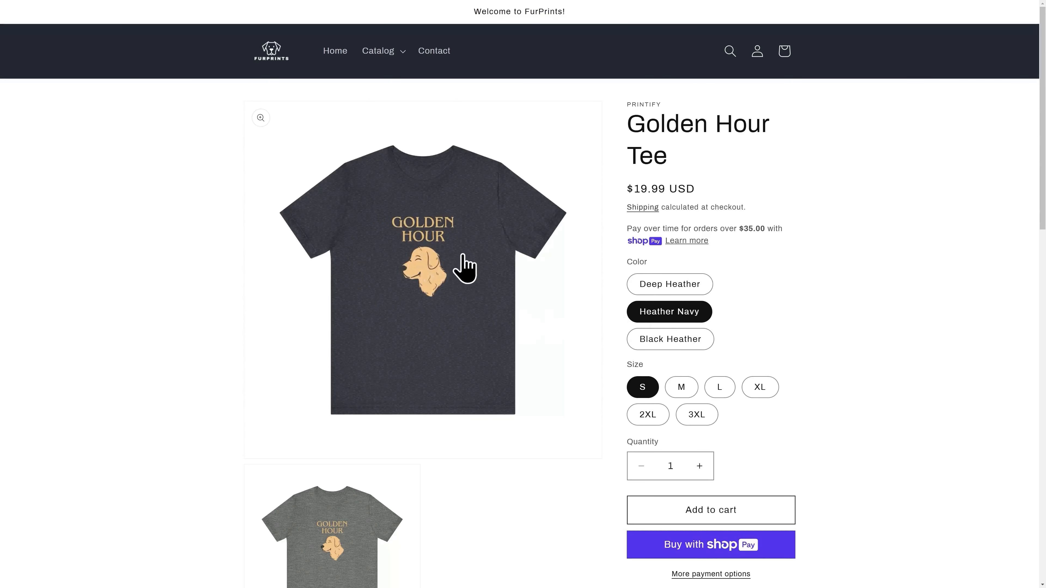
scroll(436, 293, down, 1)
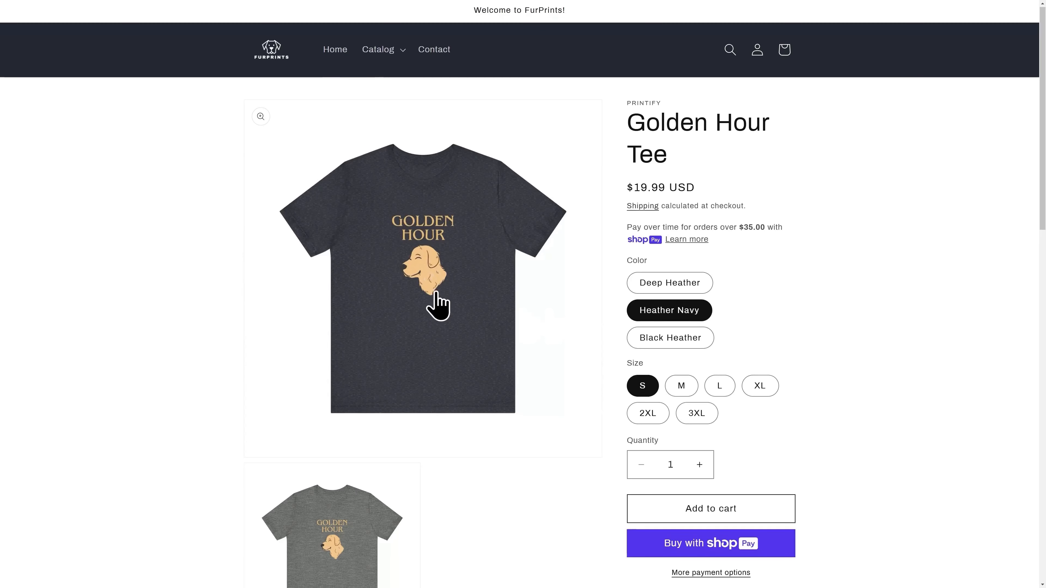
scroll(619, 344, down, 10)
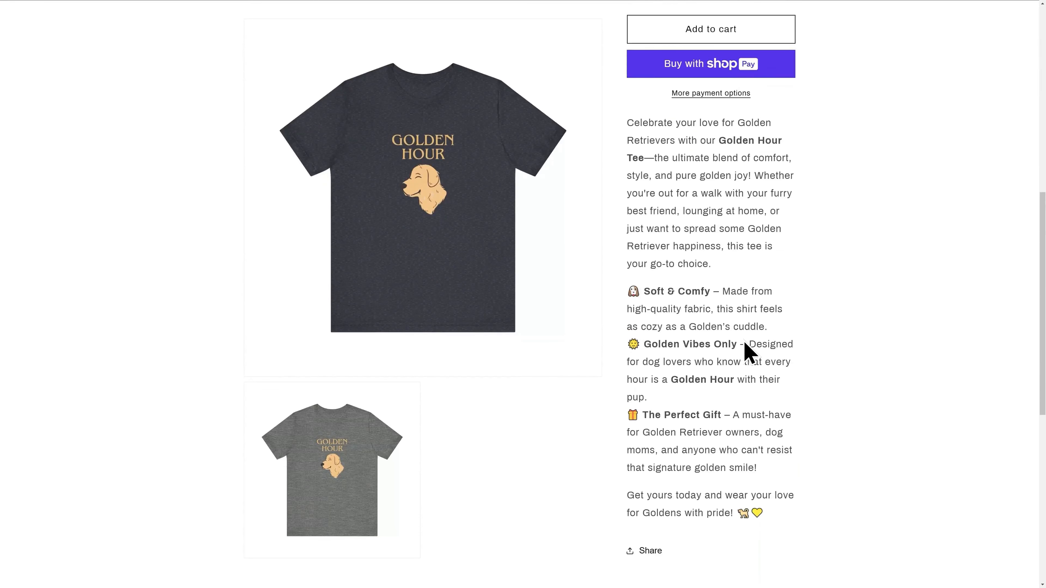
drag(782, 511, 631, 131)
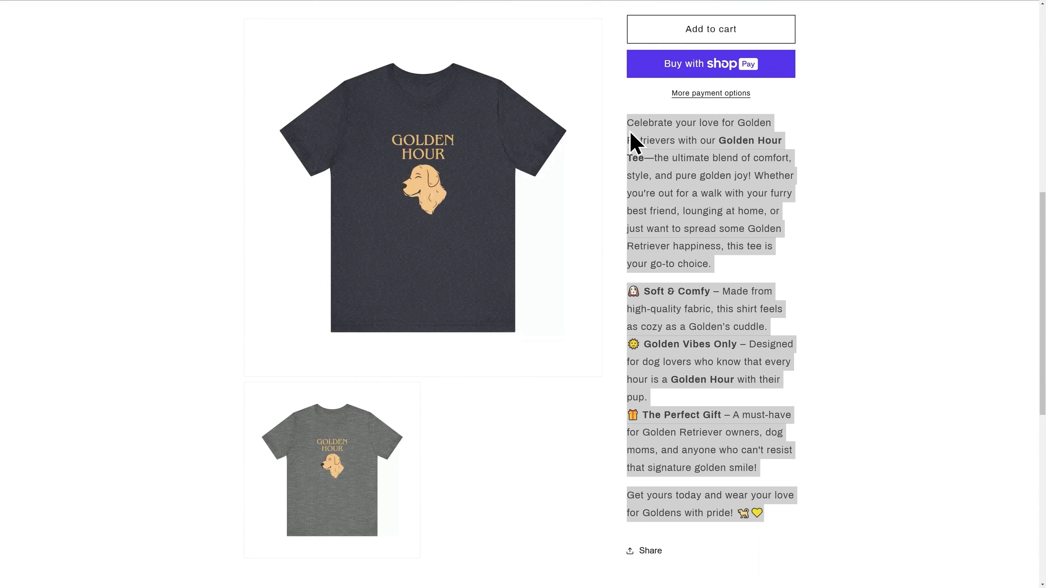
click(836, 188)
scroll(836, 188, up, 6)
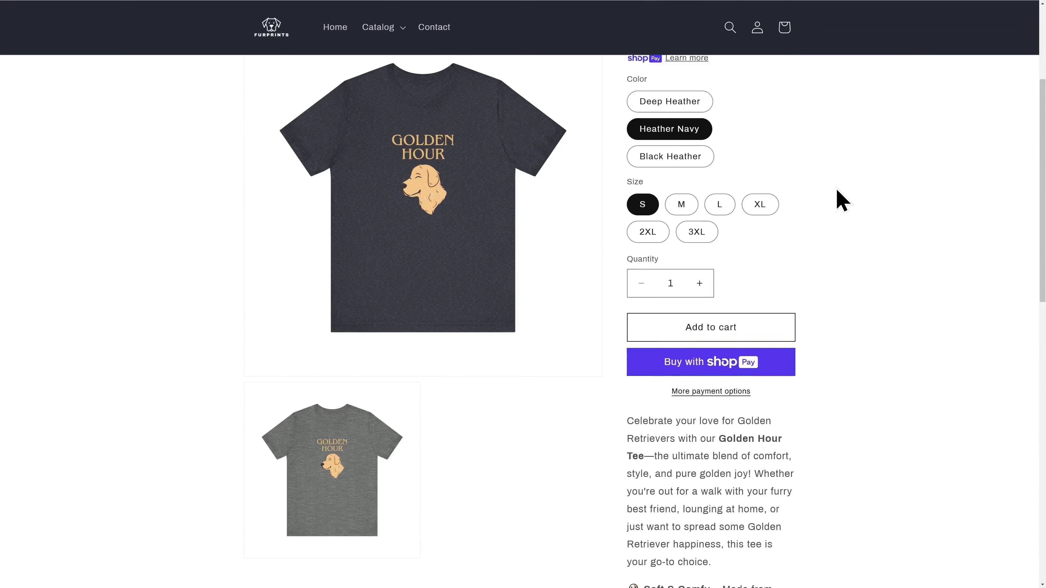
scroll(836, 188, up, 4)
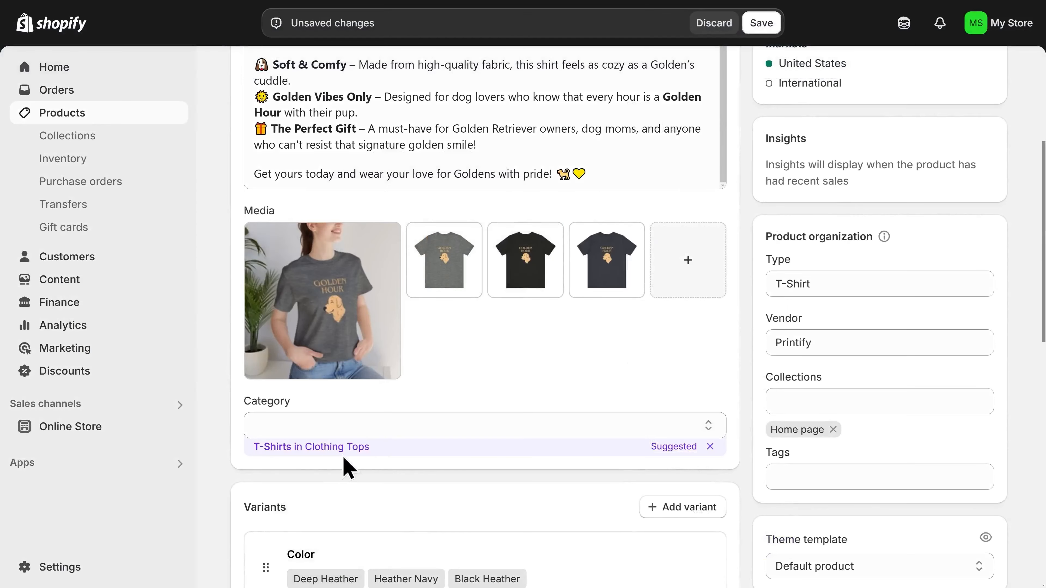
- Set the product category to the suggested T-Shirts in Clothing Tops
click(300, 449)
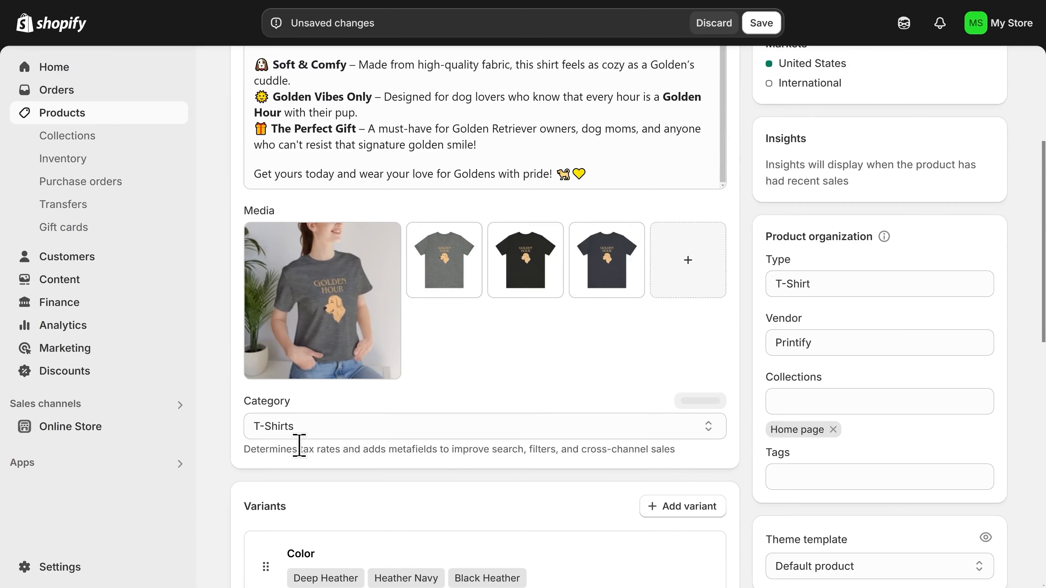
scroll(305, 453, down, 3)
scroll(329, 424, down, 4)
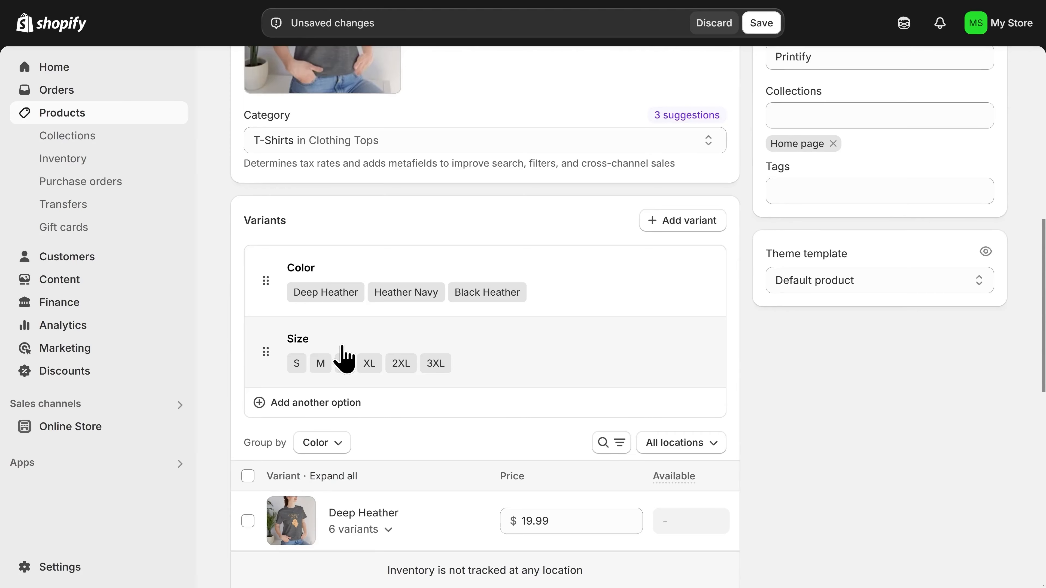
- Reorder the Color values to Deep Heather, Heather Navy, then Black Heather
click(373, 283)
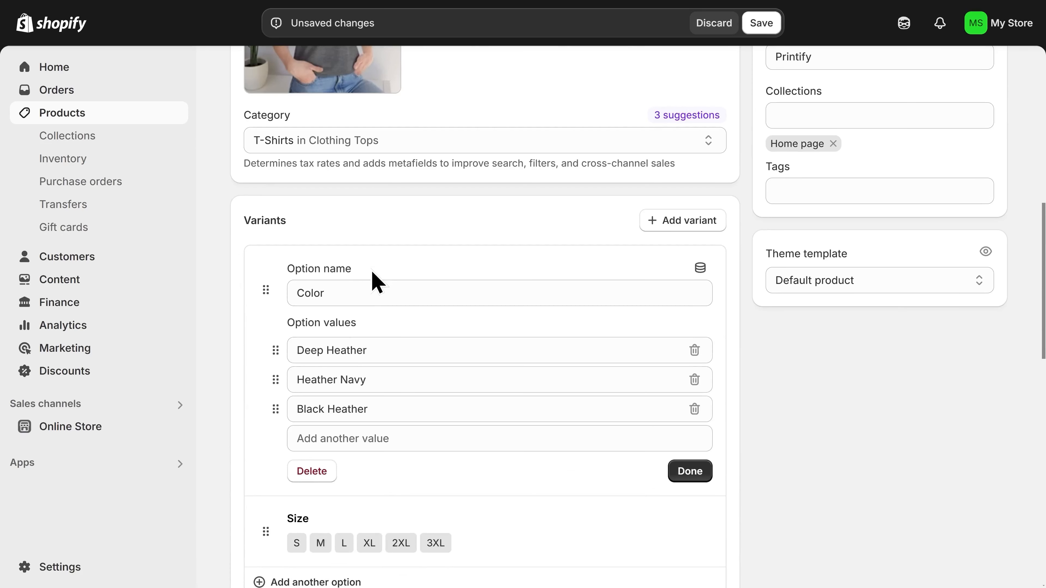
mouse_move(276, 348)
mouse_down()
mouse_move(267, 405)
mouse_move(269, 348)
mouse_move(268, 361)
mouse_up()
scroll(277, 280, up, 5)
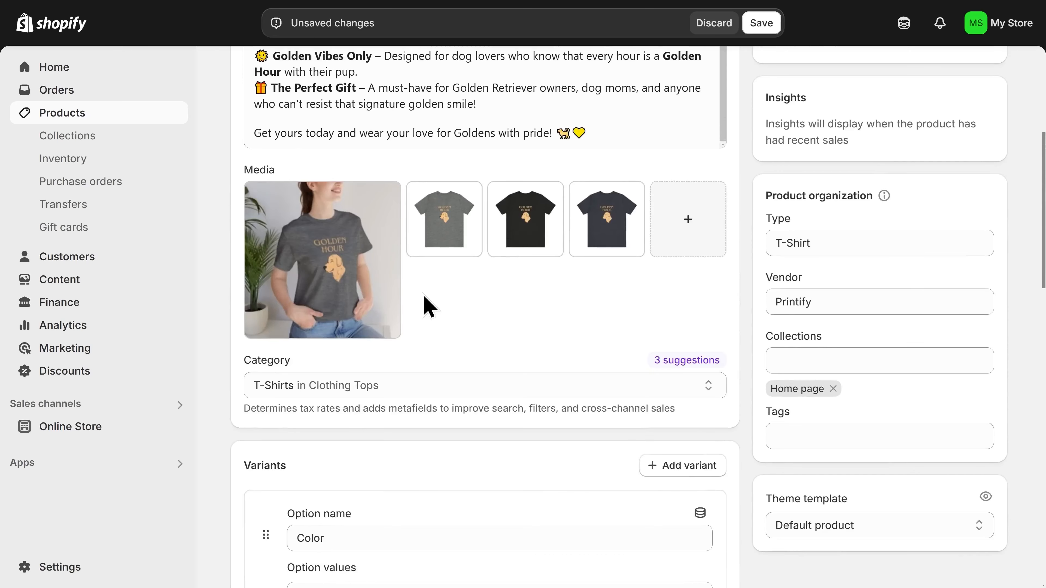
scroll(423, 313, down, 5)
drag(402, 348, 267, 353)
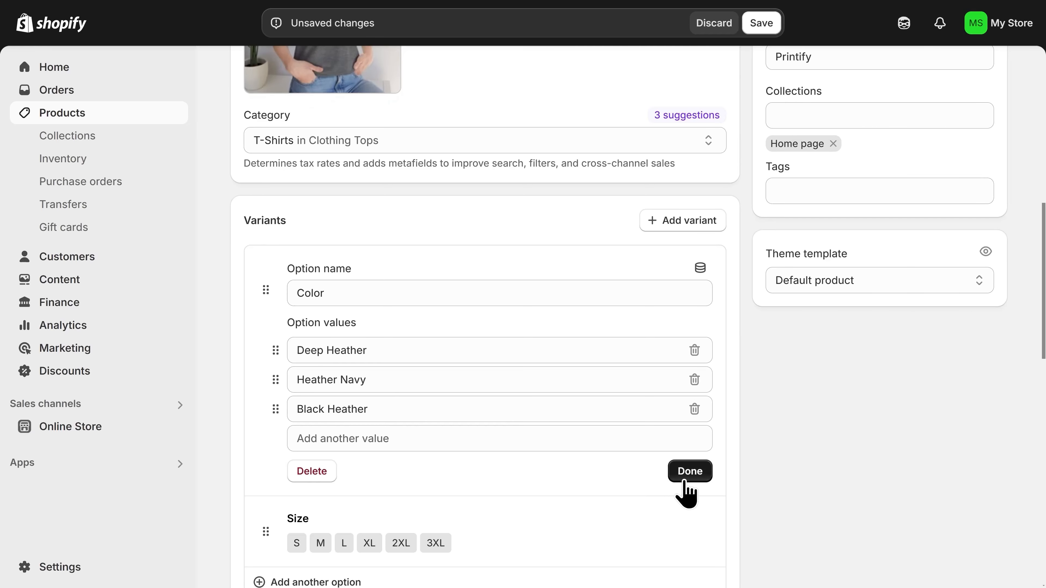
click(689, 472)
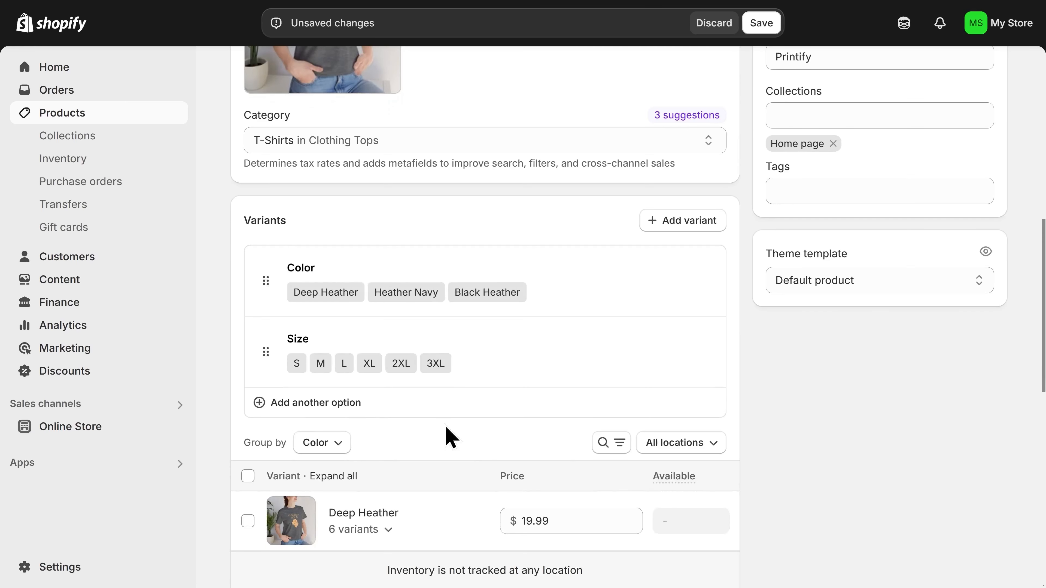
- Select all 18 variants of the tee, then clear the selection again
scroll(445, 432, down, 6)
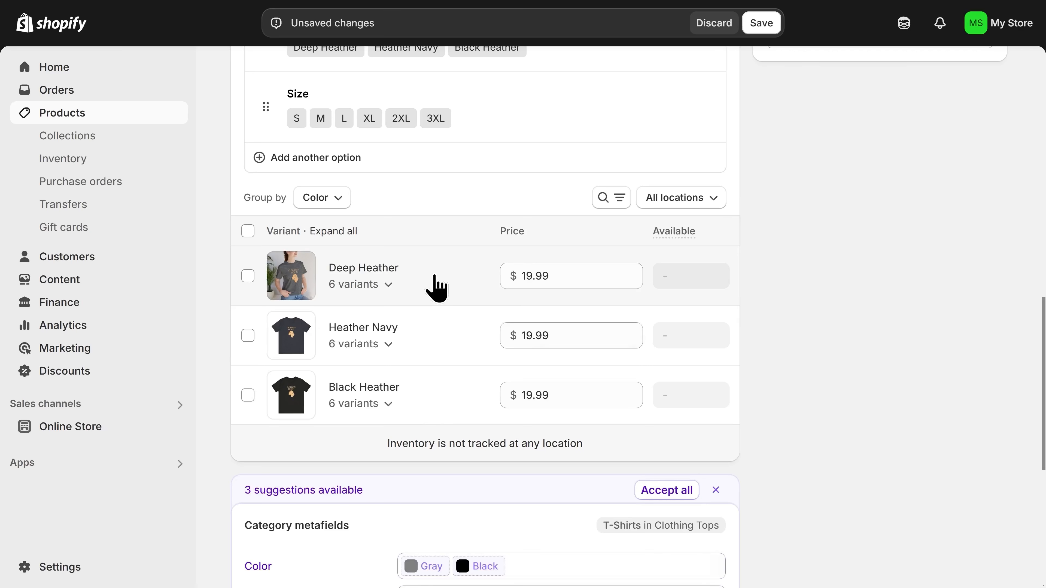
click(248, 231)
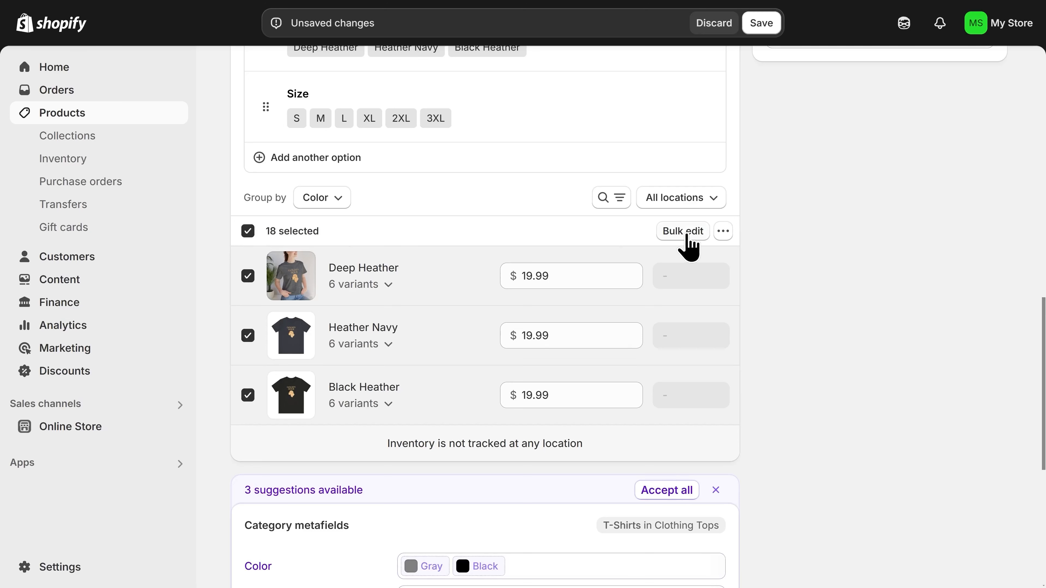
click(248, 232)
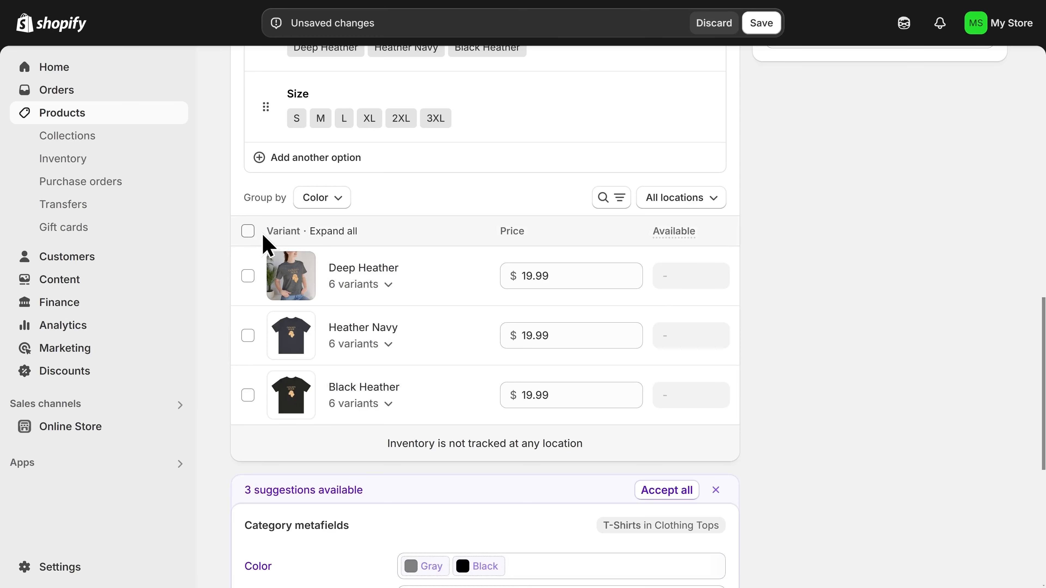
- Accept the suggested metafields (Color Gray and Black, Neckline Crew) and save the product
scroll(399, 389, down, 3)
scroll(397, 381, down, 3)
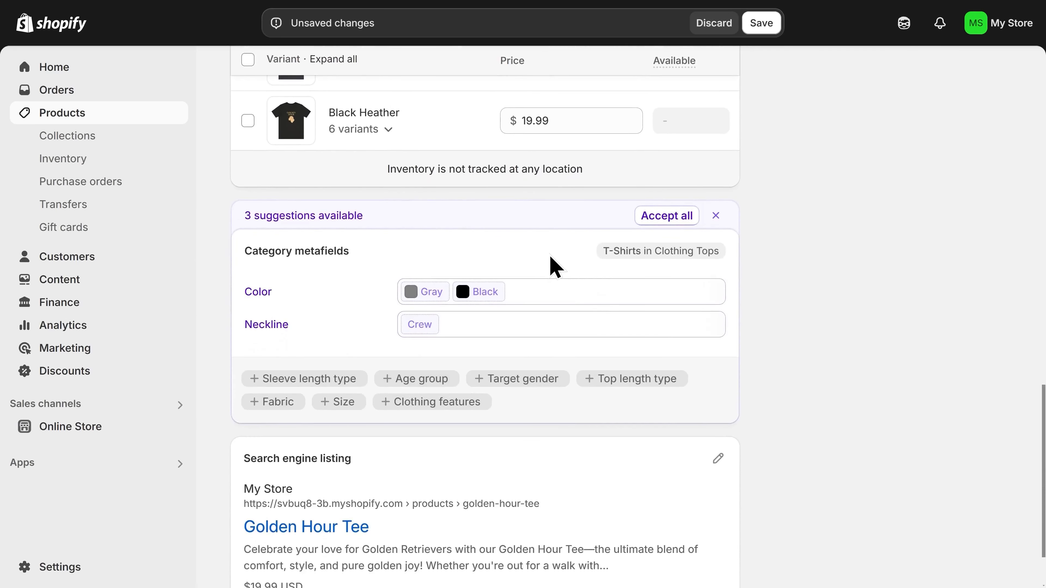
click(662, 217)
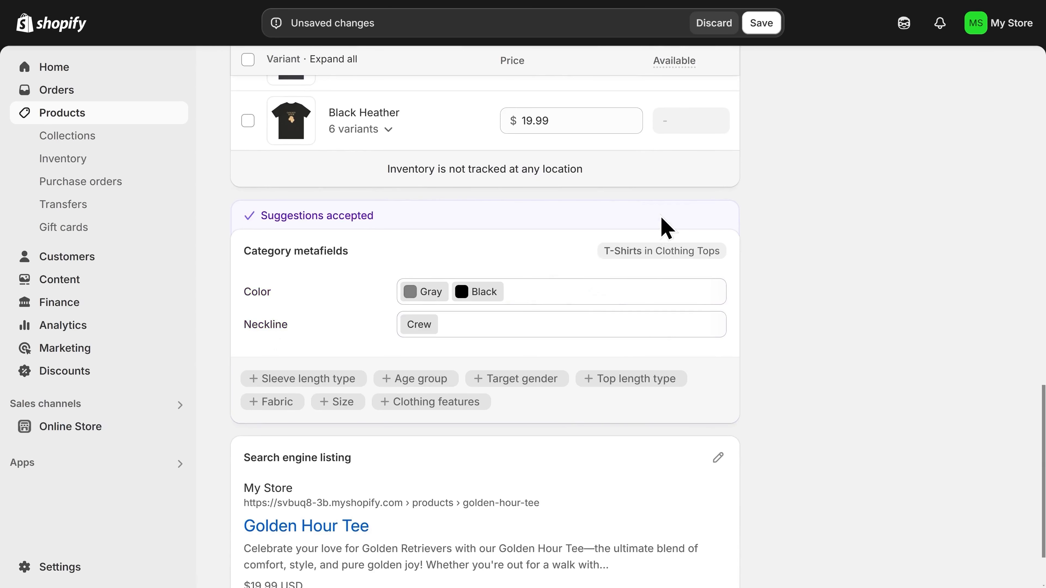
scroll(684, 300, down, 2)
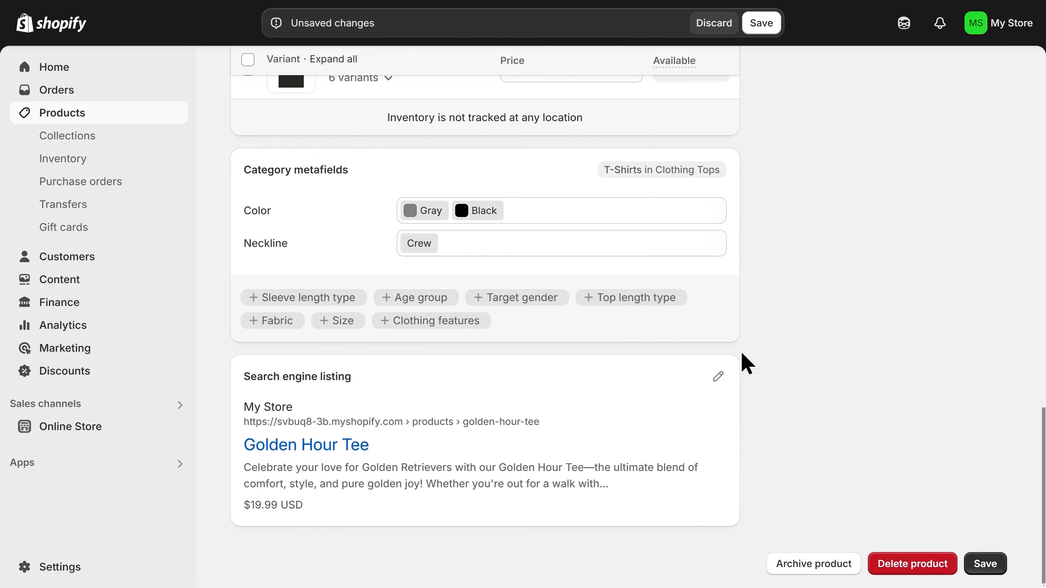
click(985, 564)
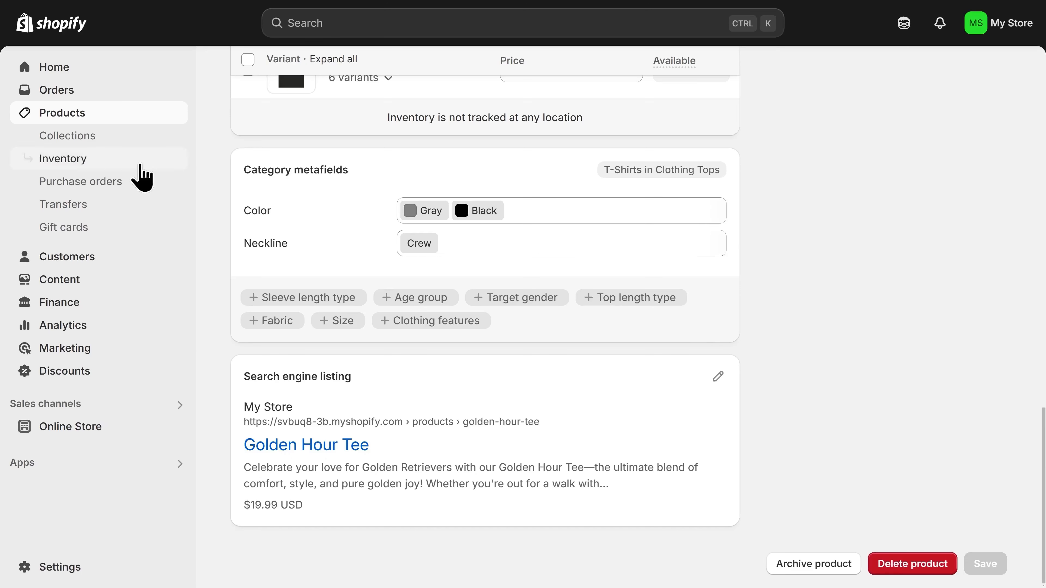
- Create a new collection titled 'Golden Retriever Tees'
click(68, 136)
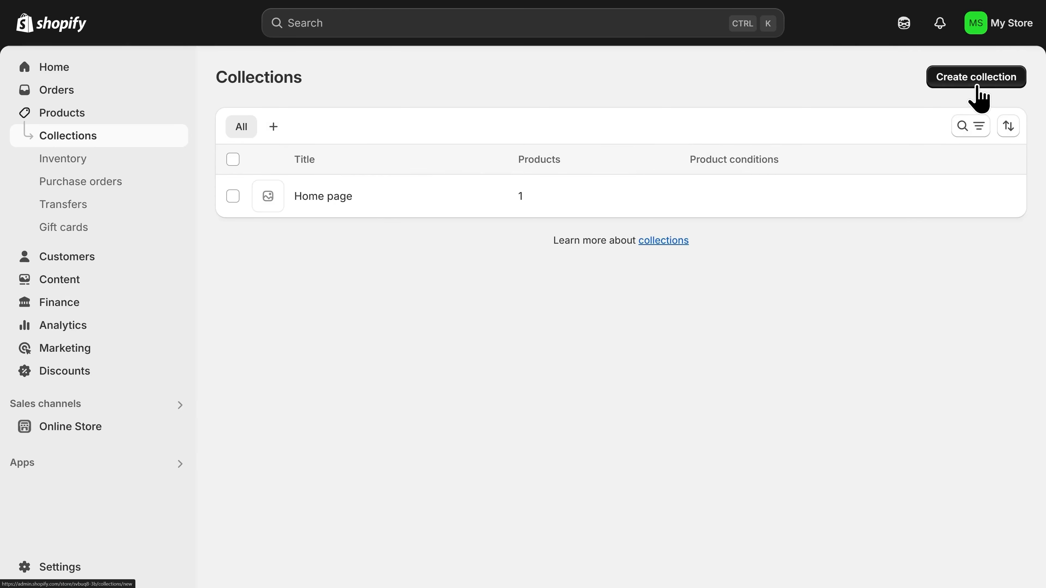
click(978, 98)
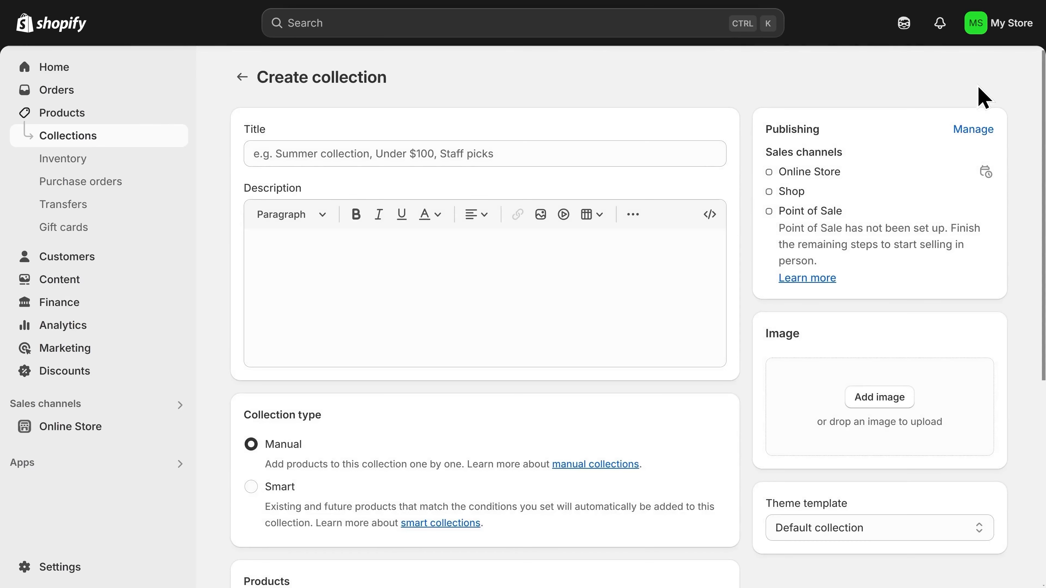
click(458, 155)
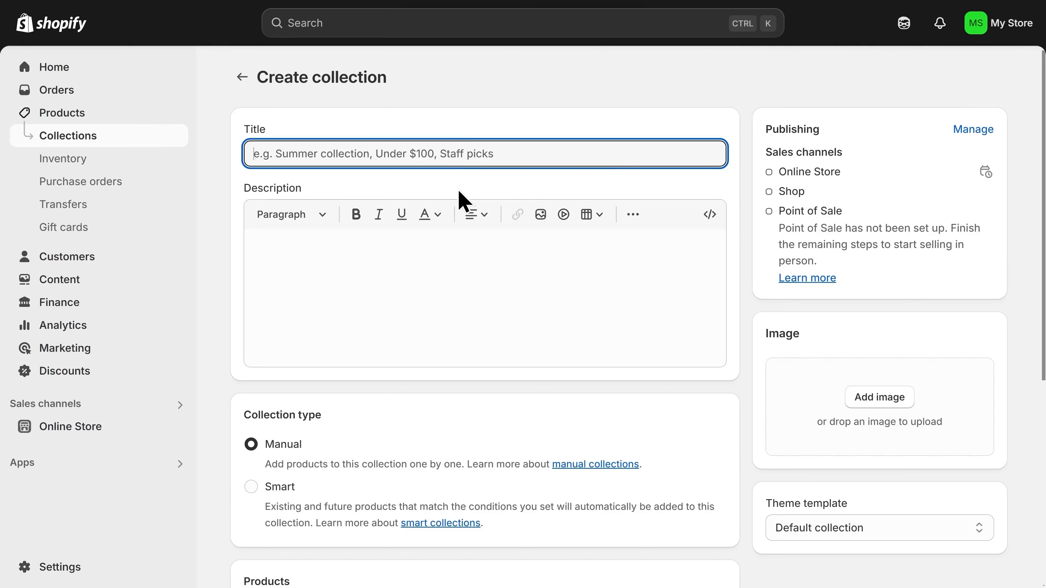
text(Golden Retriever Tees)
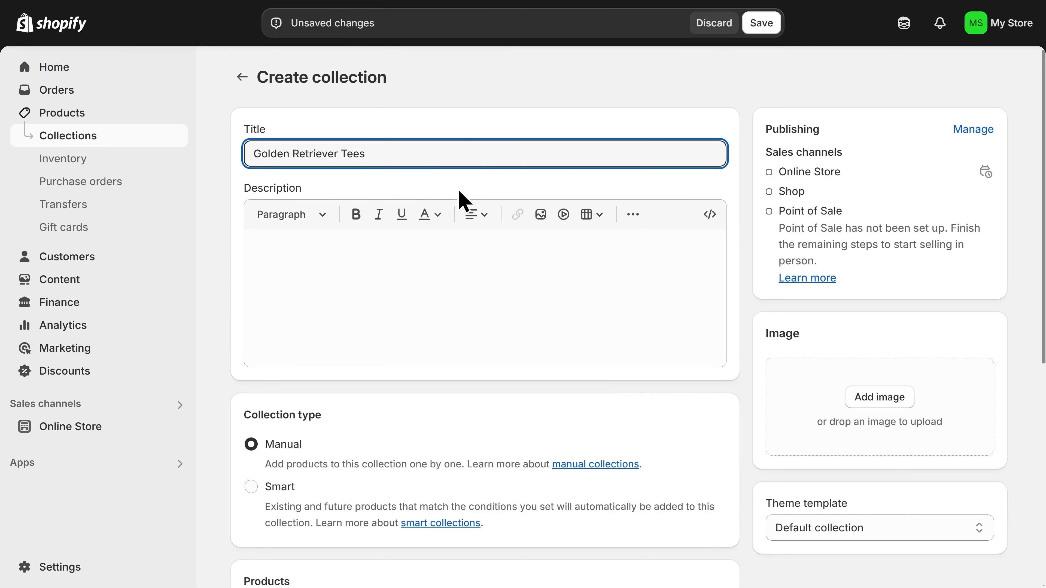
click(352, 259)
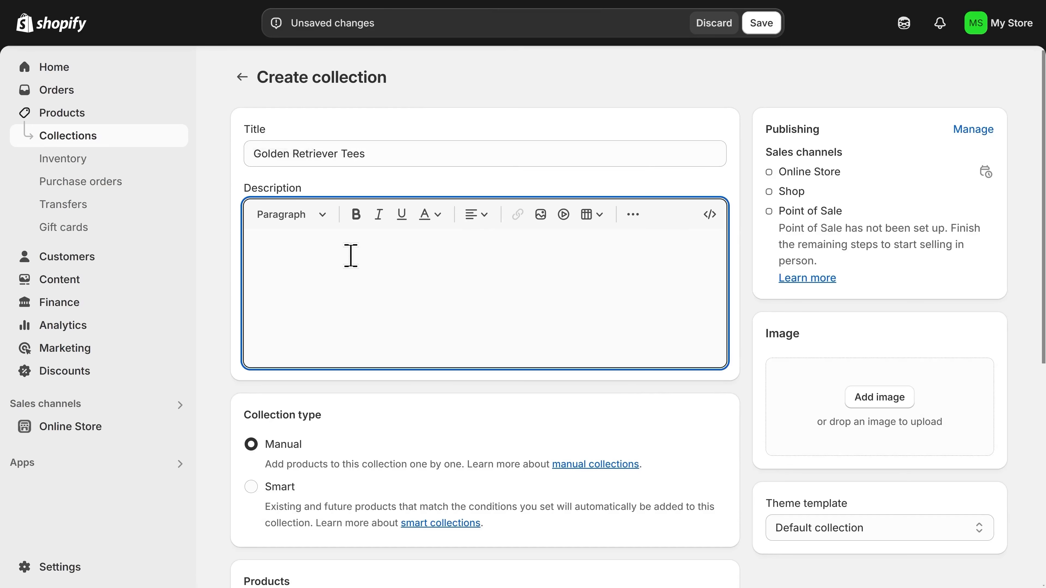
- Search the collection's products for 'T' to find the Golden Hour Tee
scroll(385, 412, down, 3)
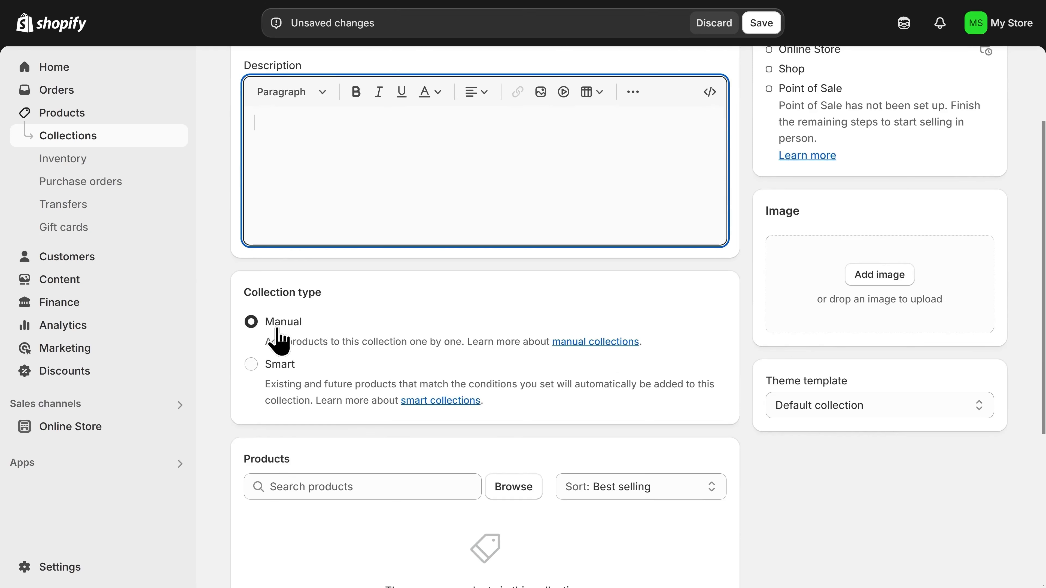
scroll(401, 396, down, 4)
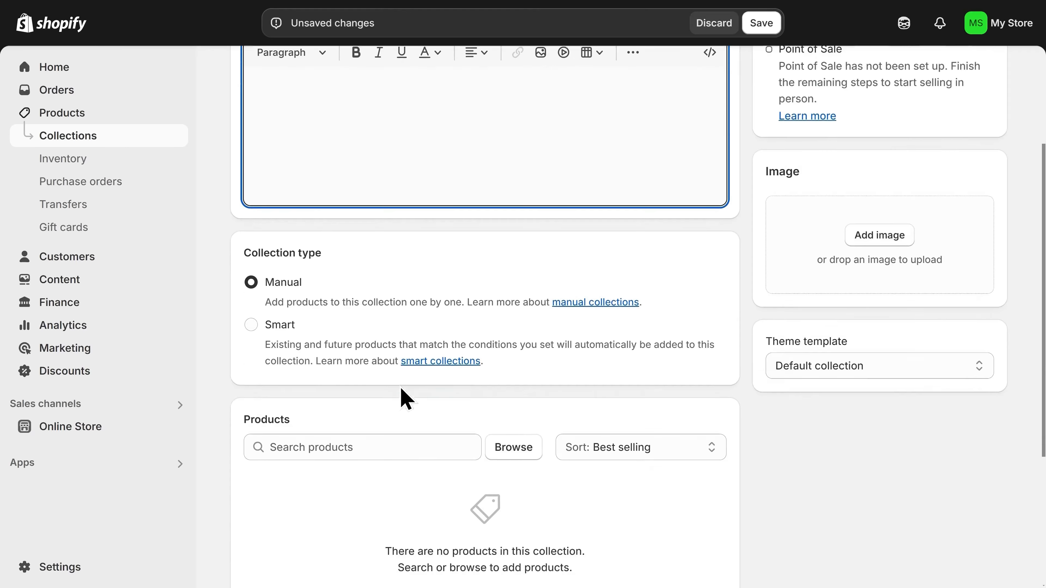
scroll(399, 385, down, 1)
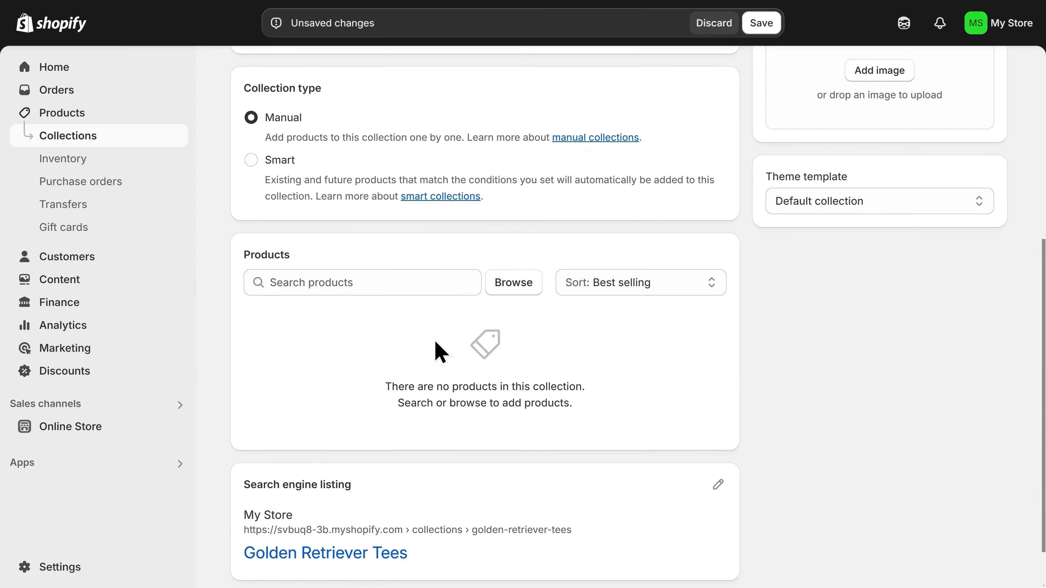
click(356, 283)
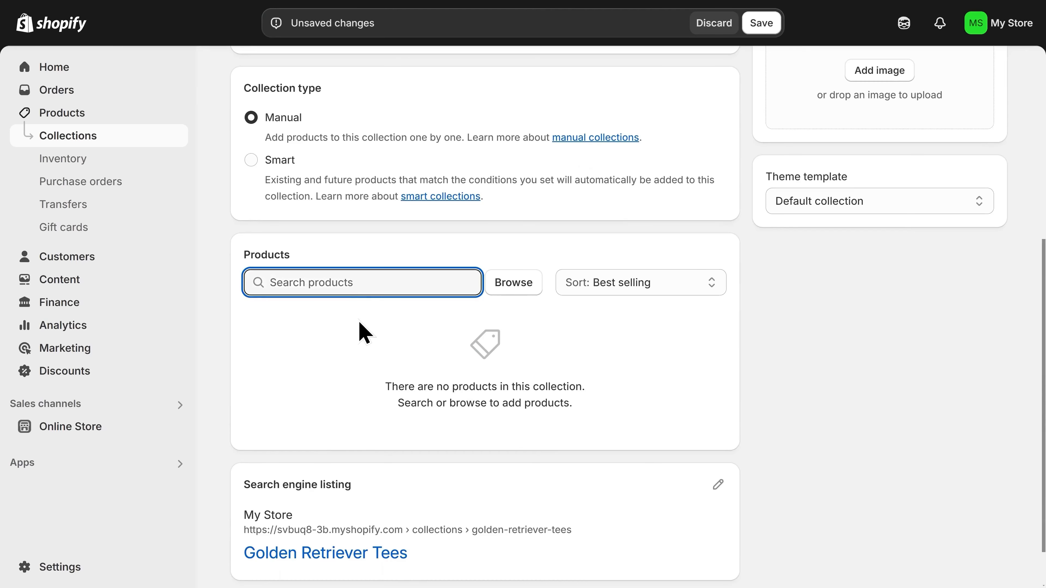
text(Tee)
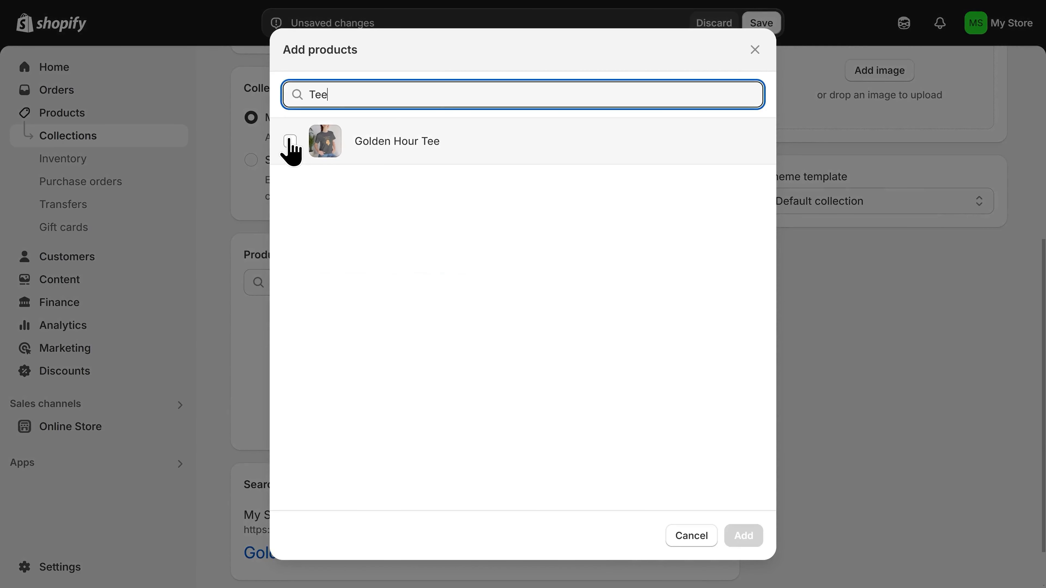
- Add the Golden Hour Tee to the Golden Retriever Tees collection
click(290, 142)
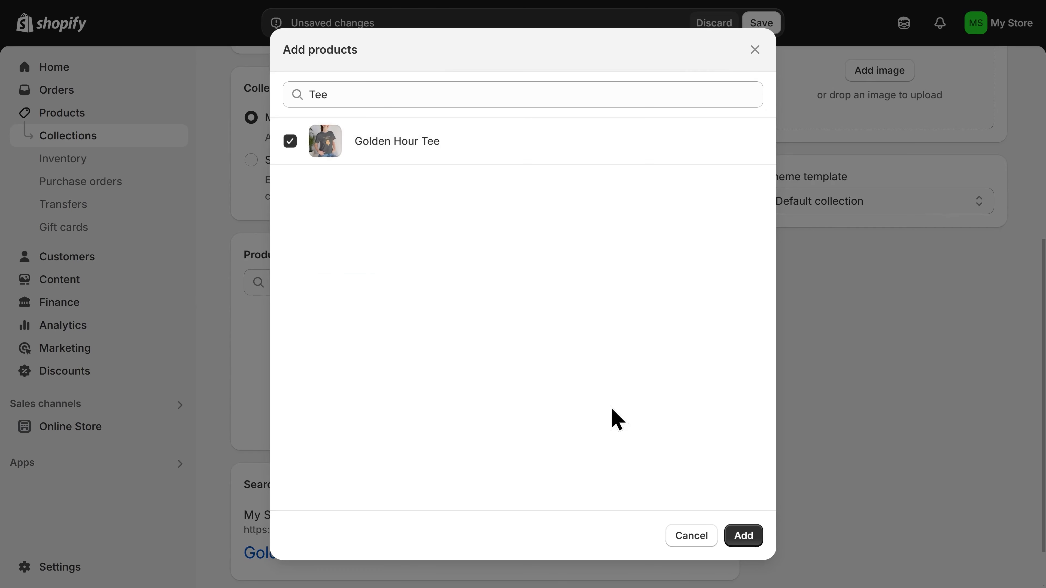
click(744, 535)
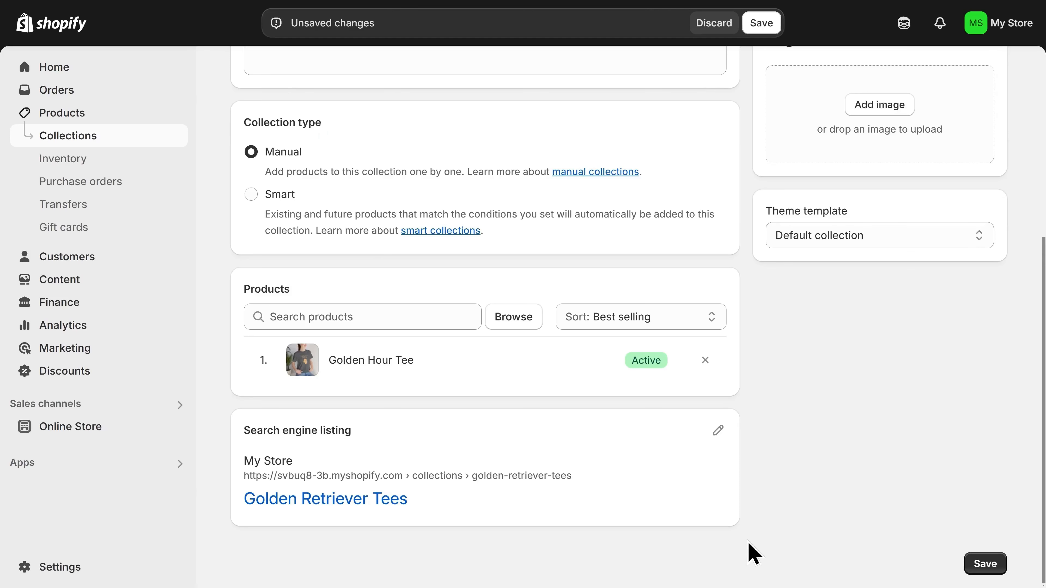
scroll(784, 420, up, 4)
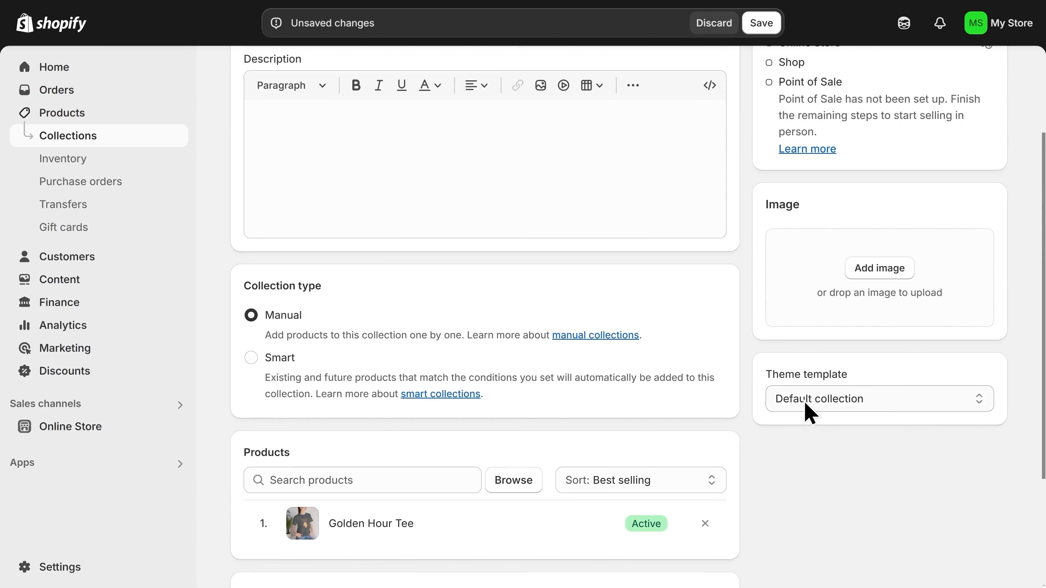
- Set the grey tee lifestyle photo as the collection image and save the collection
click(876, 276)
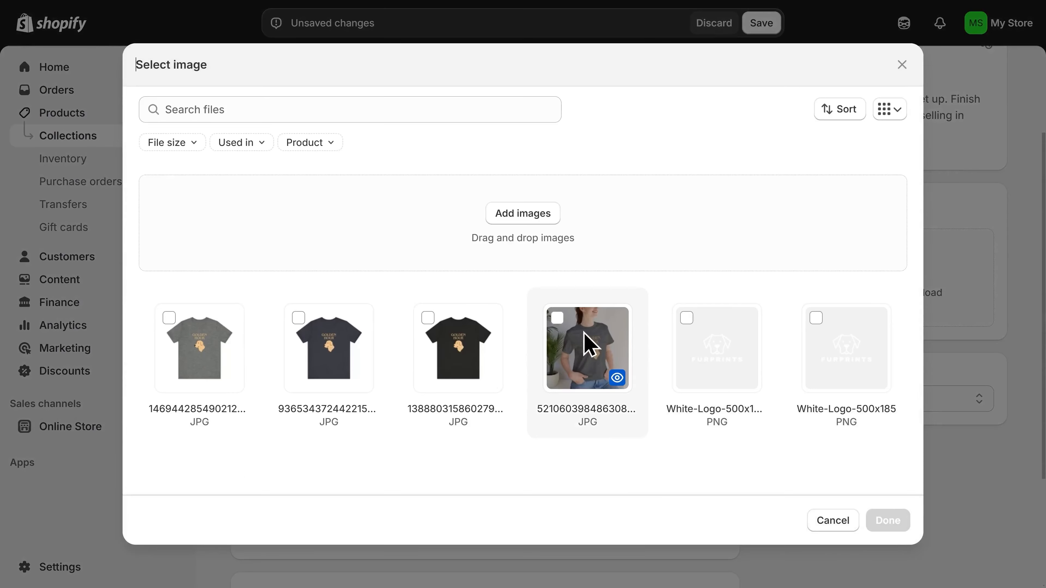
click(593, 351)
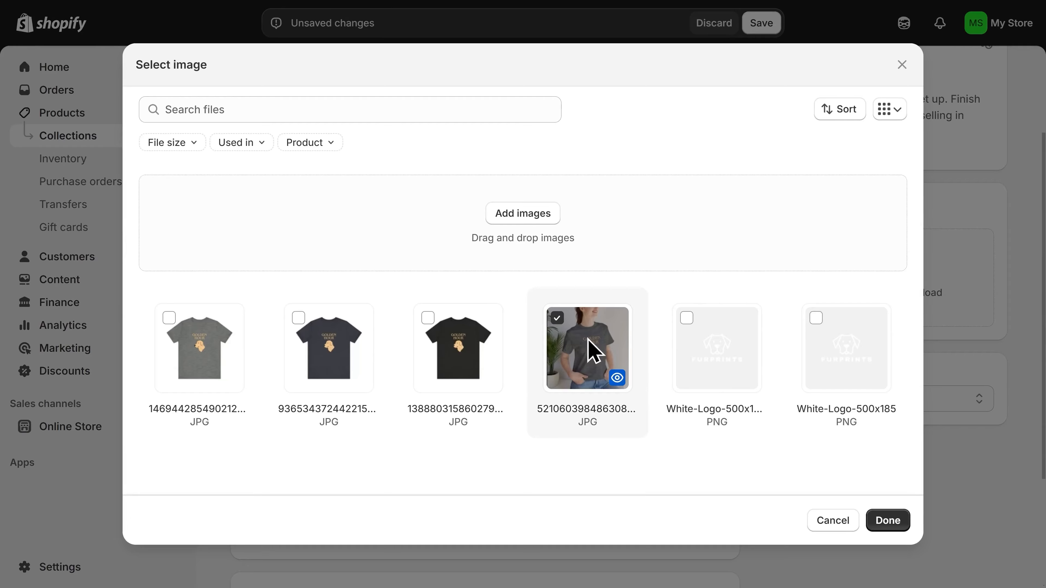
click(894, 527)
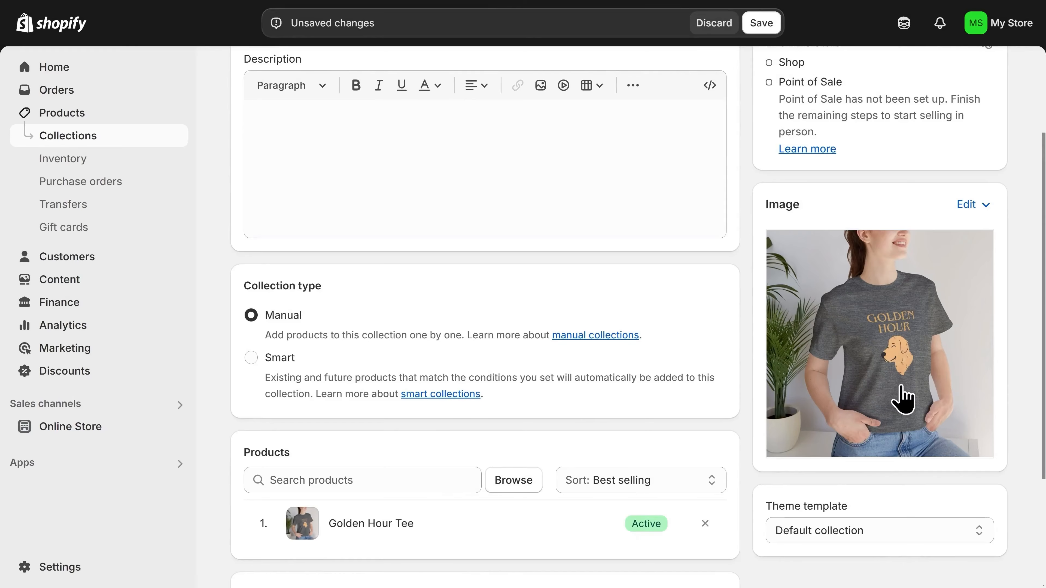
scroll(902, 400, down, 4)
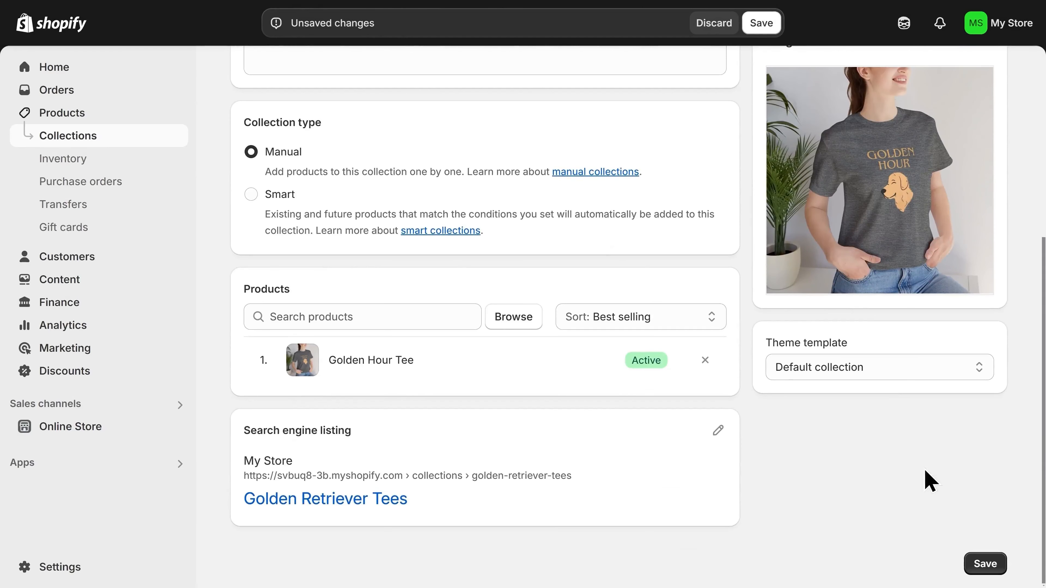
click(985, 564)
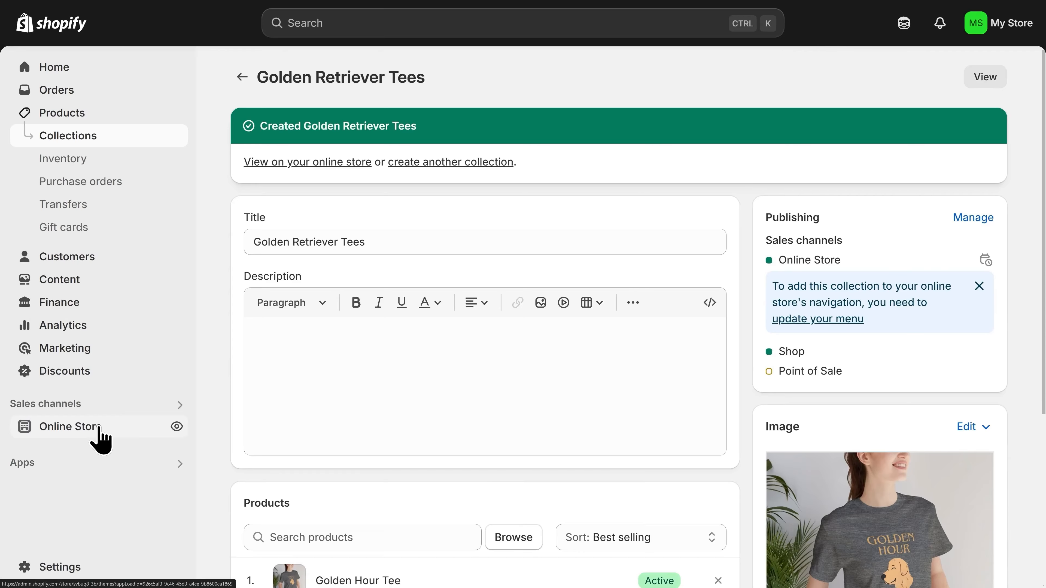
- Go to the Online Store themes page, where Dawn is the current theme
click(99, 430)
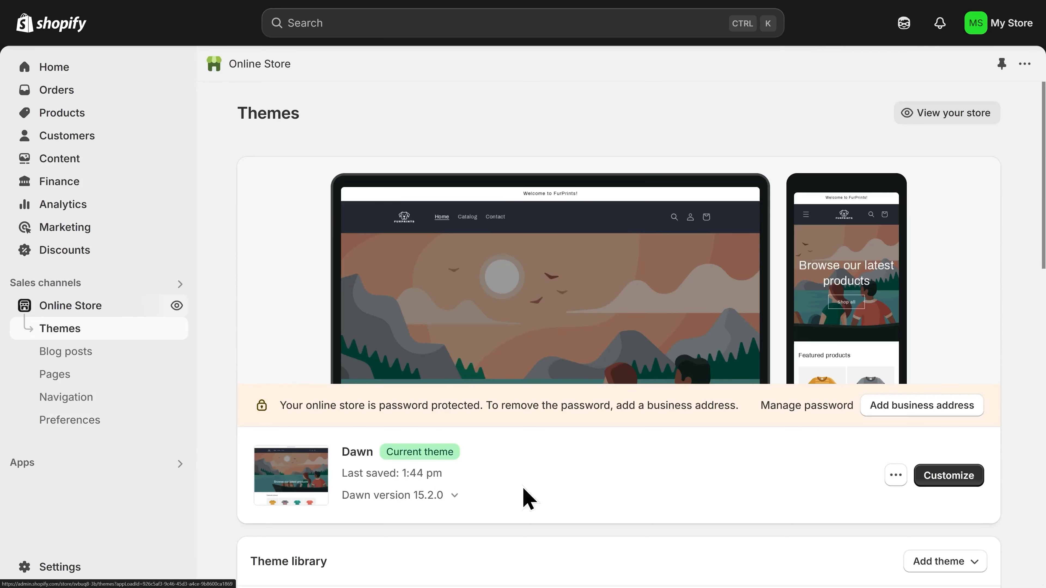
- Open the Dawn theme editor's home page and bring up the Featured collection section settings
click(951, 481)
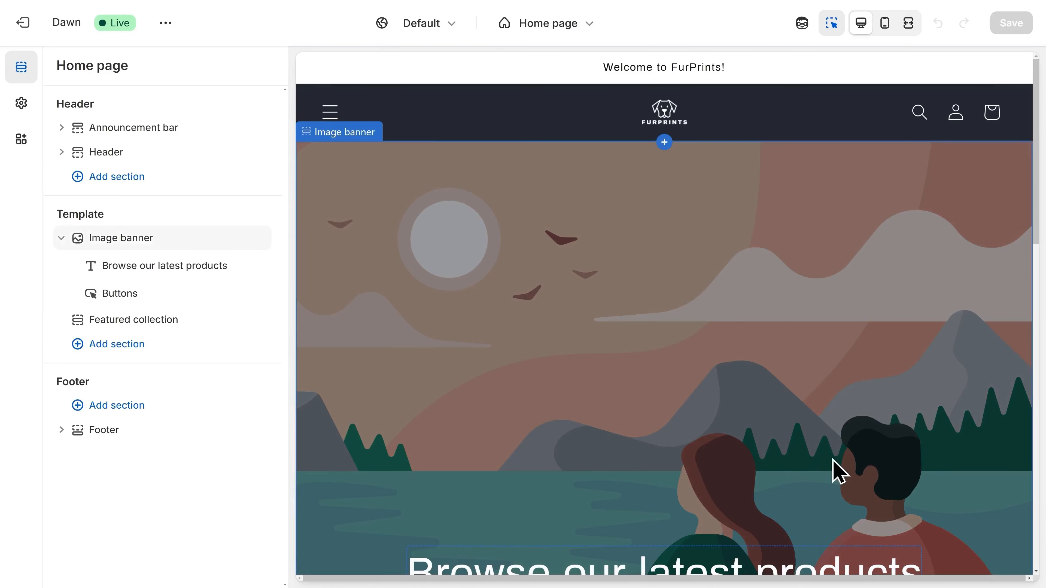
scroll(503, 441, down, 10)
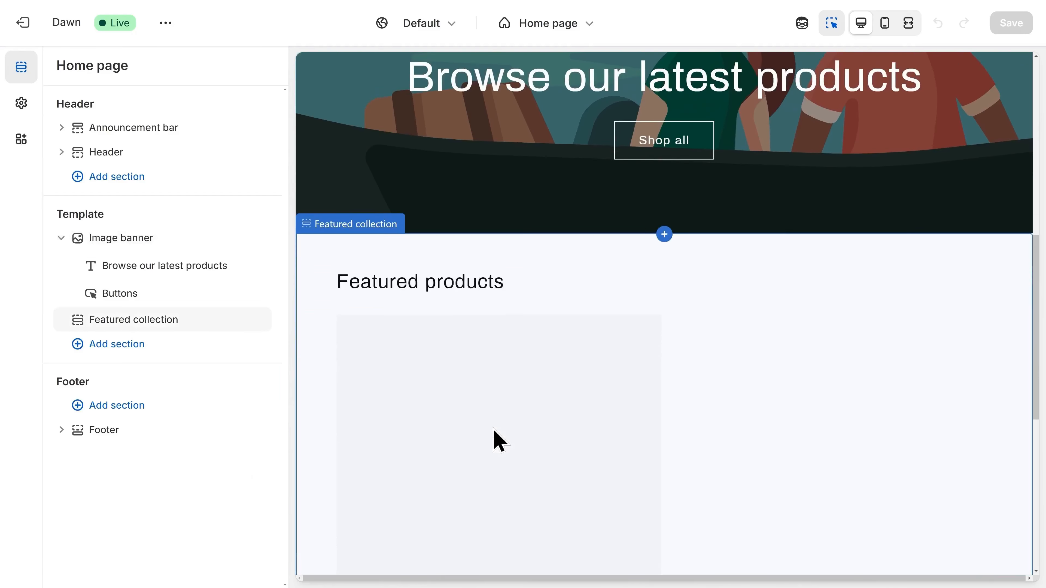
scroll(492, 428, down, 2)
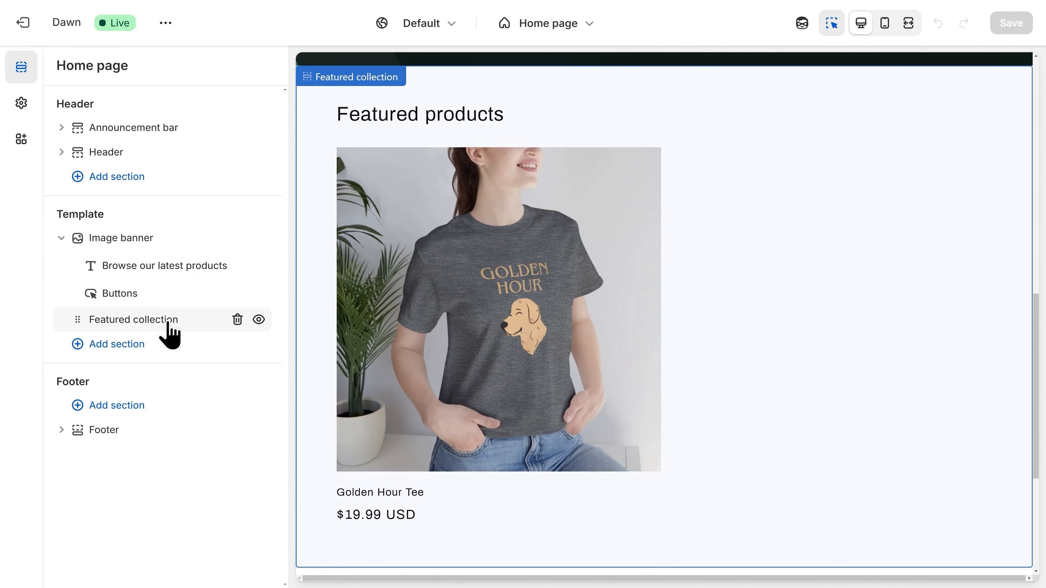
click(141, 351)
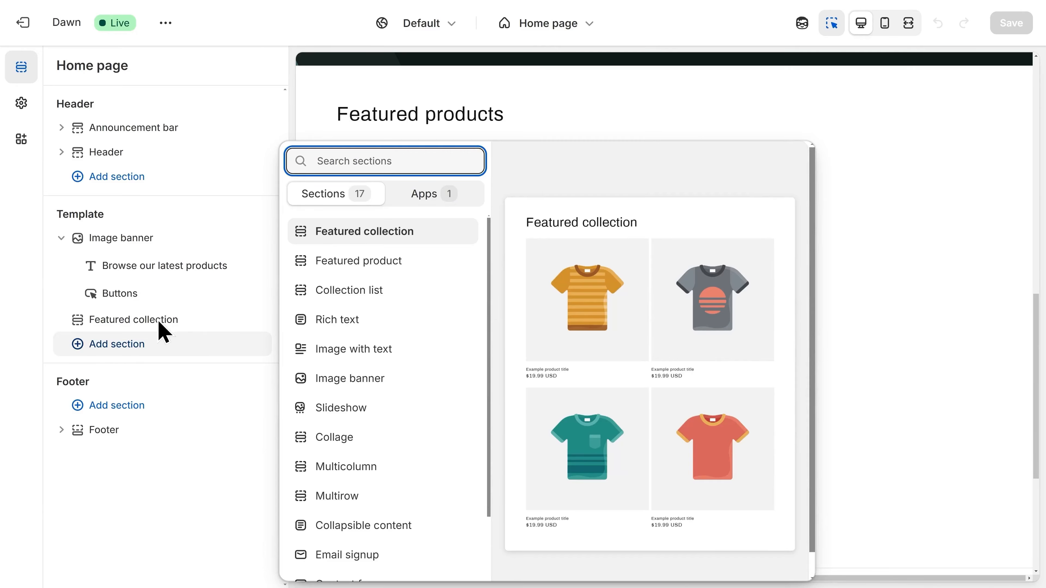
click(162, 332)
click(159, 326)
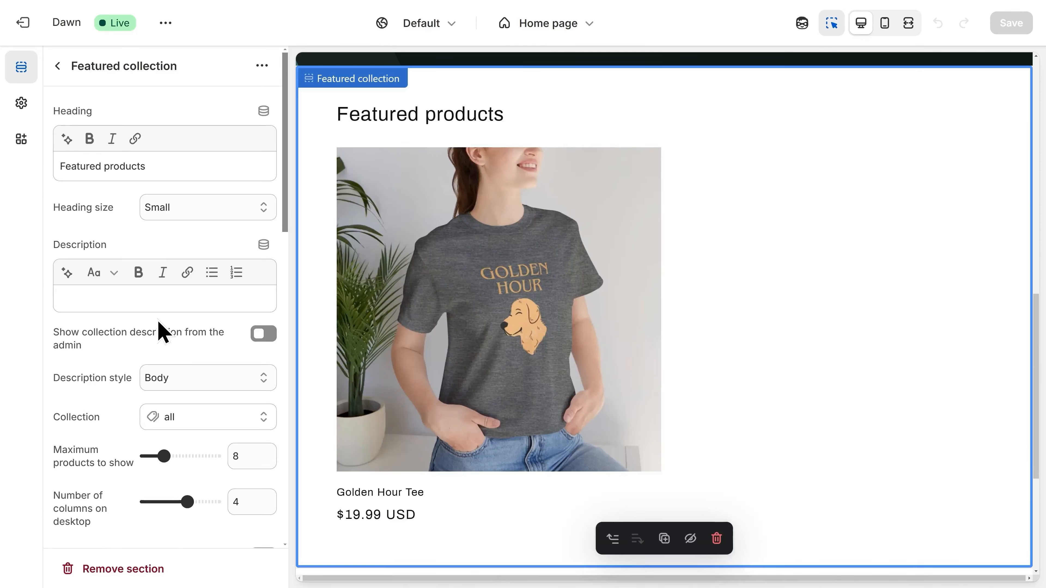
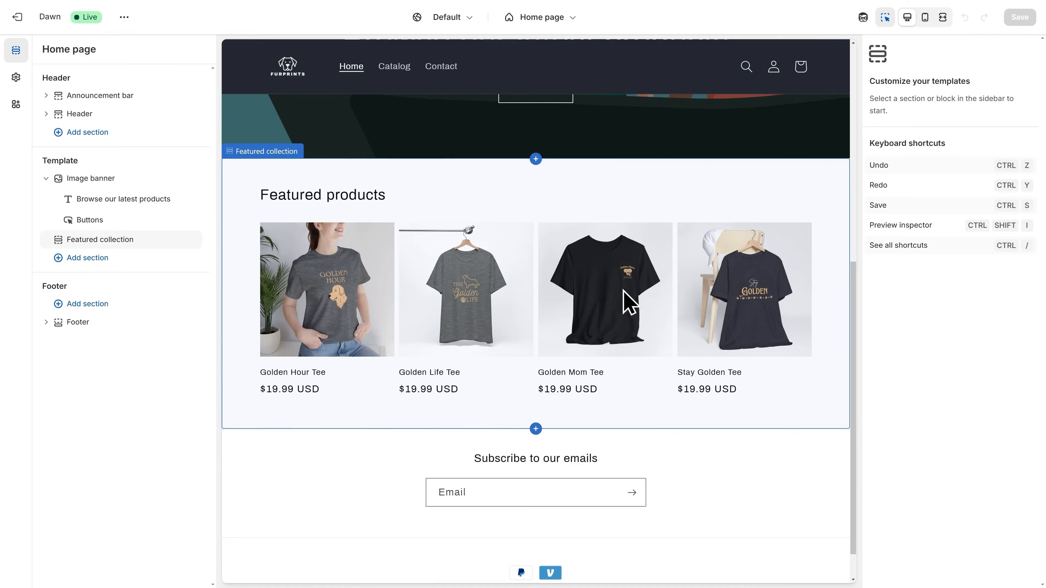
- Change the Featured collection heading to 'Shop Golden Retriever Tees!'
click(539, 281)
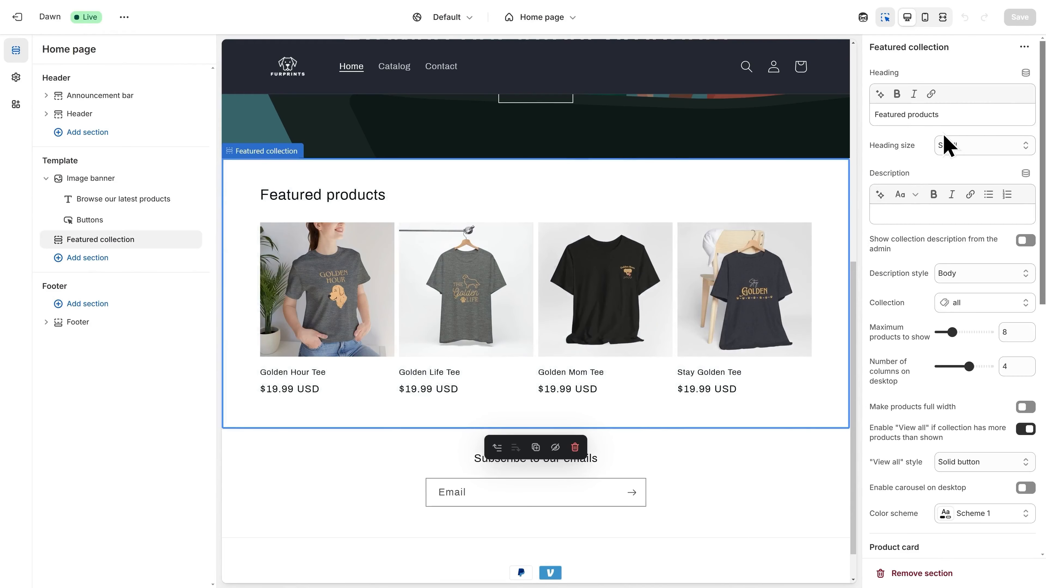
triple_click(948, 116)
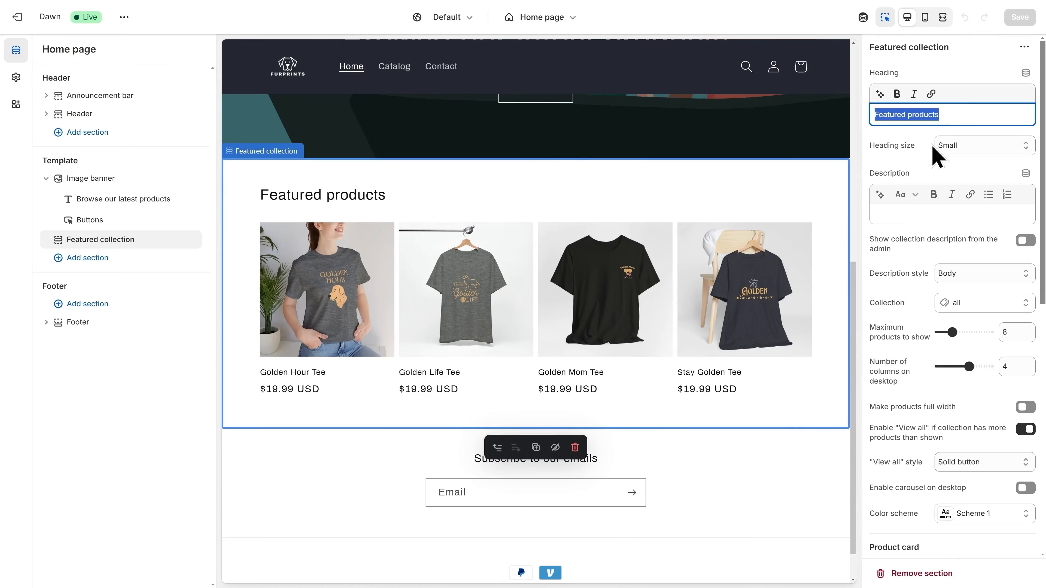
text(Shop Golde)
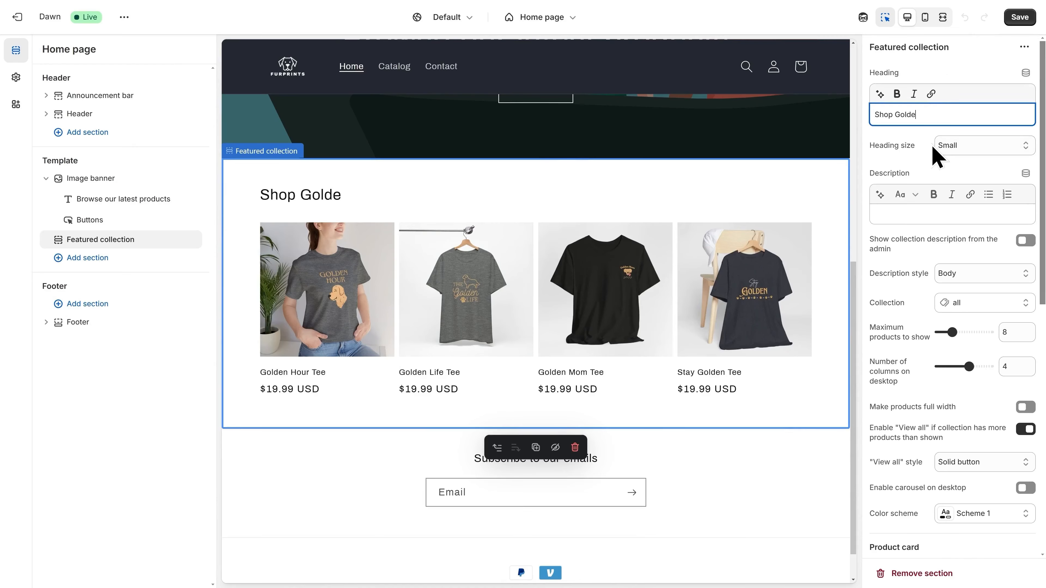
text(n Retriever Tees!)
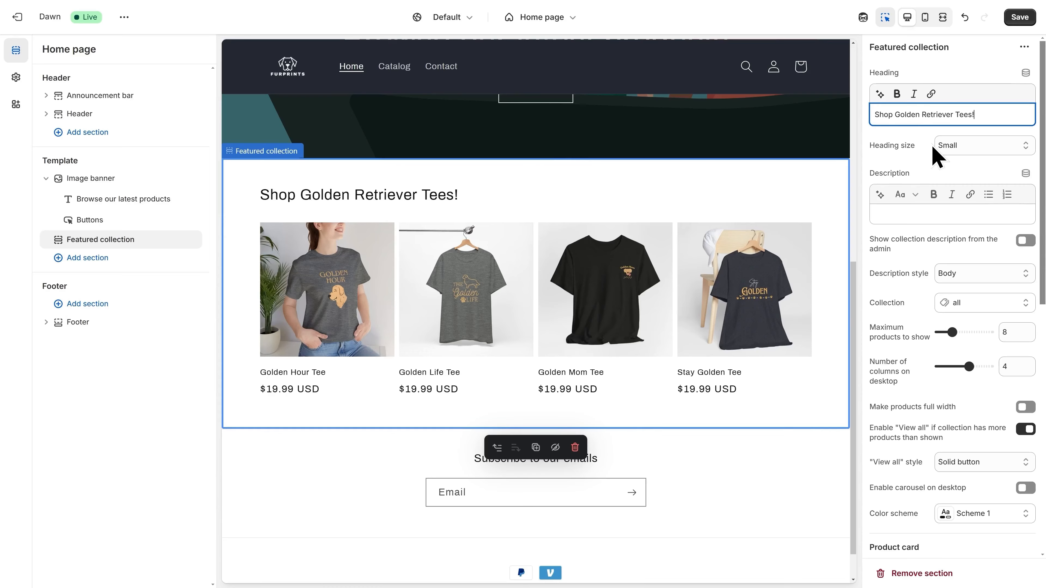
- Replace the section's collection with Golden Retriever Tees
click(972, 305)
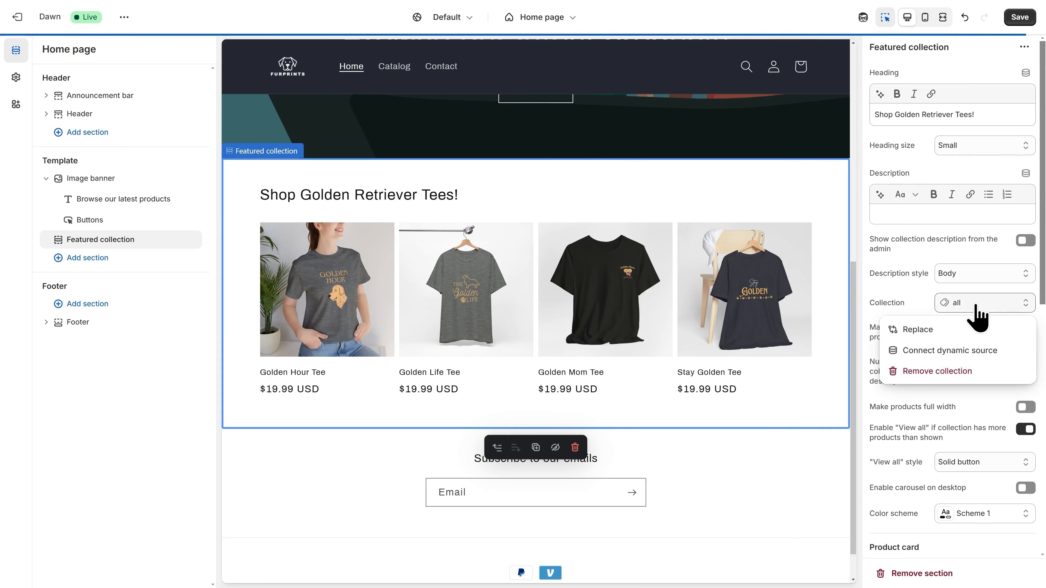
click(929, 332)
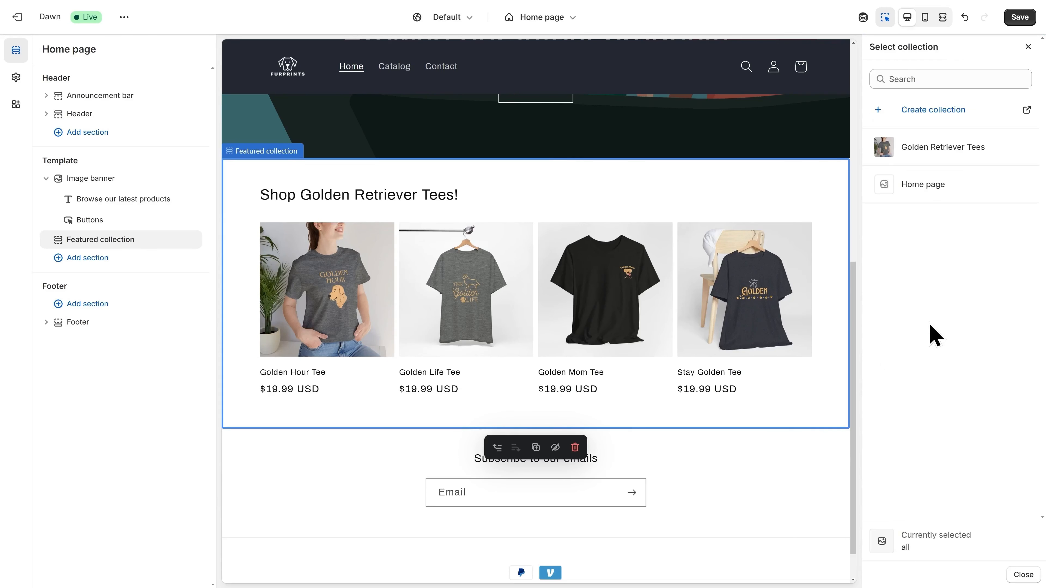
click(937, 154)
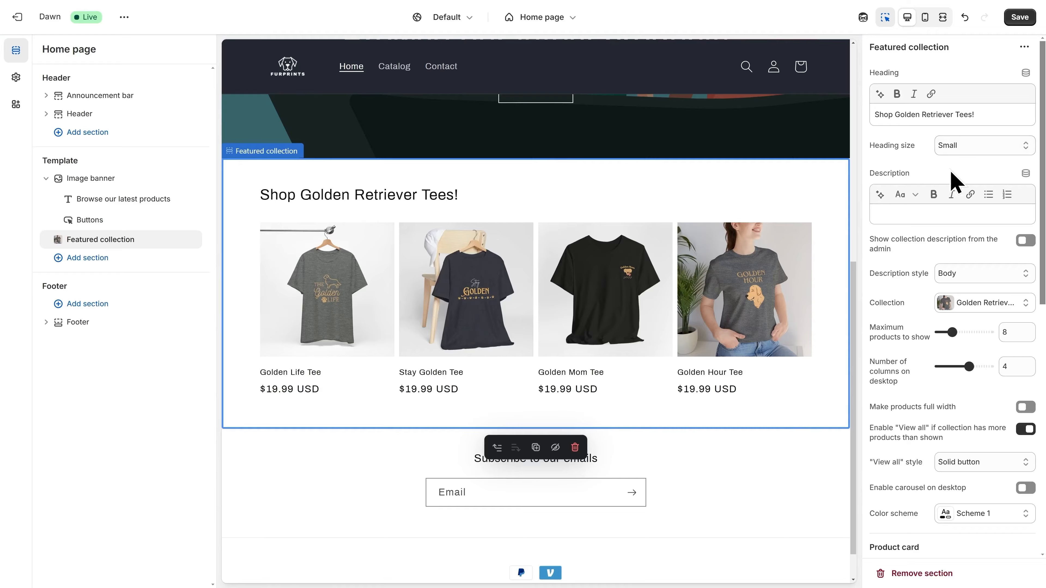
- Set product card images to Parallelogram, turn off second image on hover, and save the home page
scroll(966, 290, down, 3)
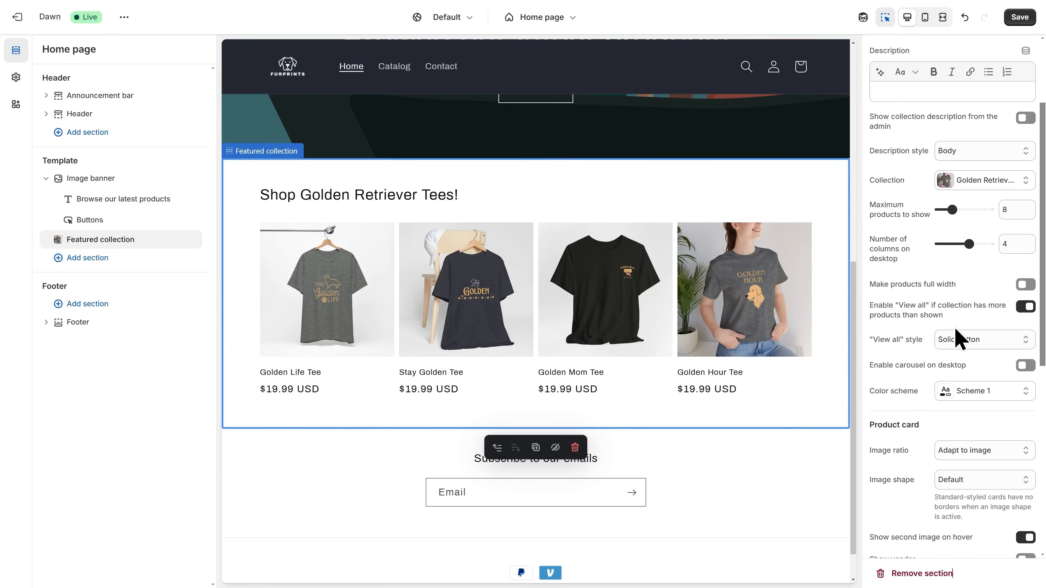
scroll(960, 342, down, 3)
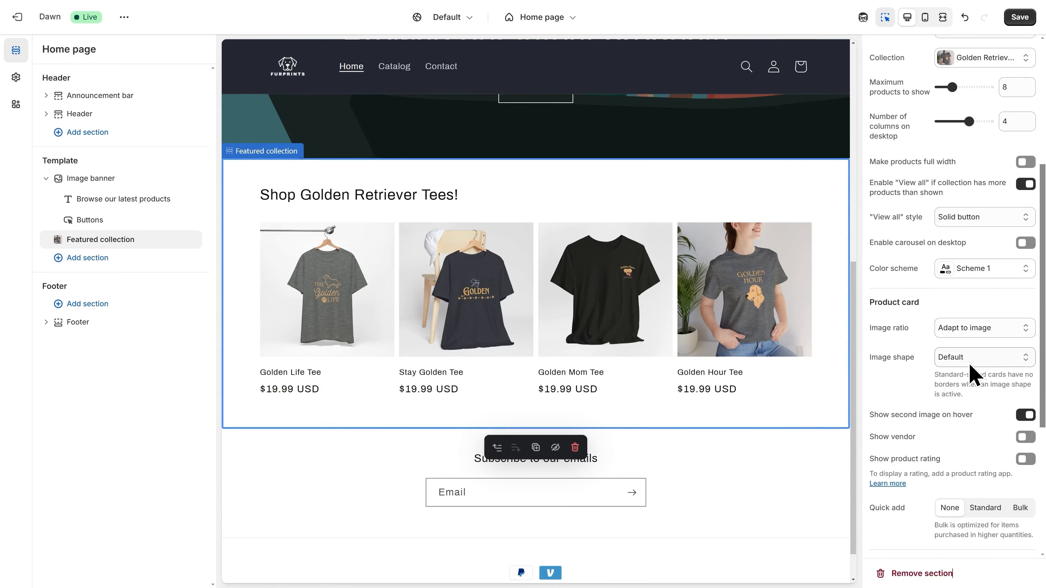
click(969, 362)
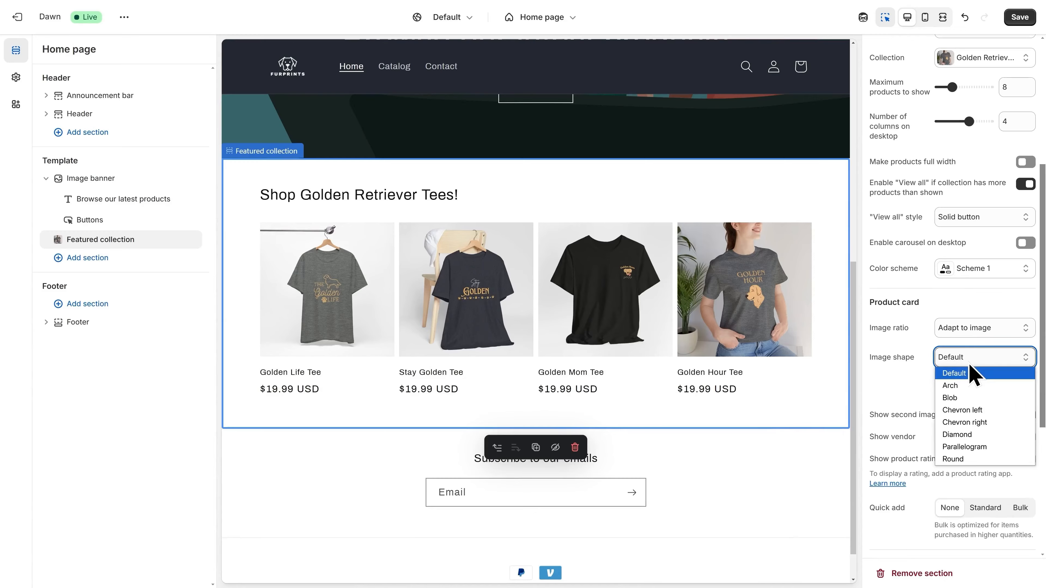
click(984, 448)
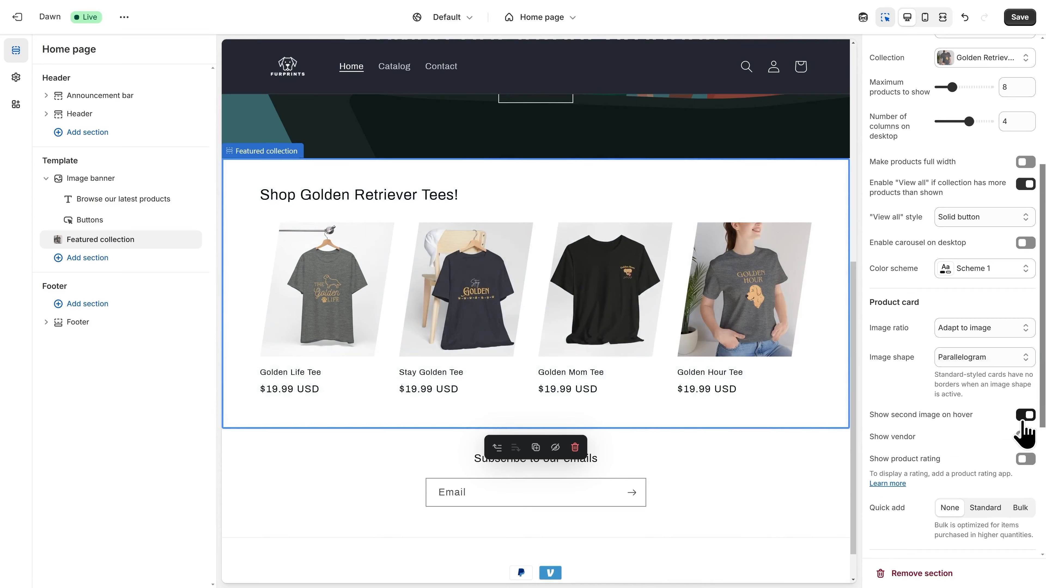
click(1025, 416)
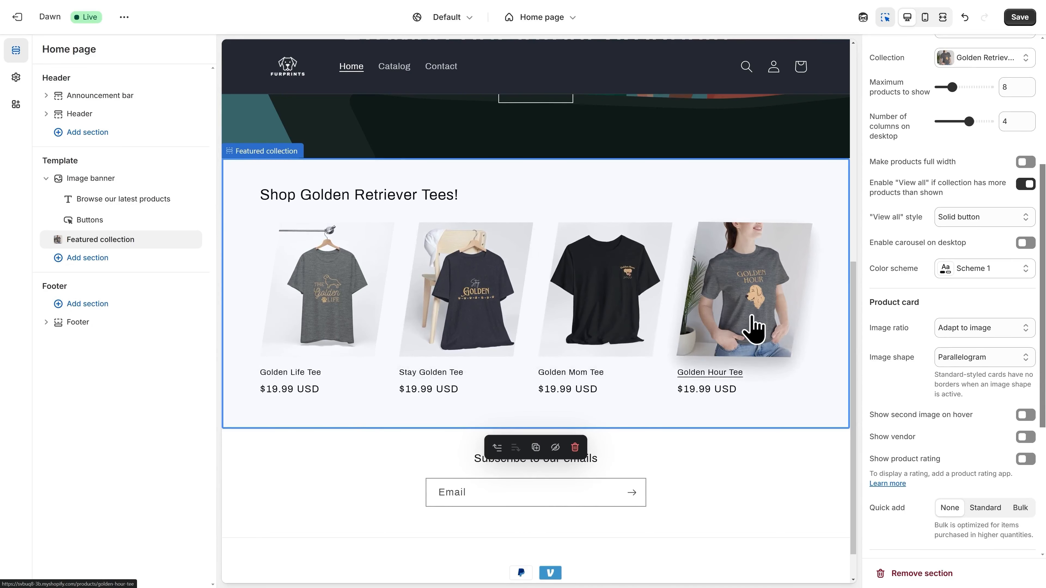
click(1018, 20)
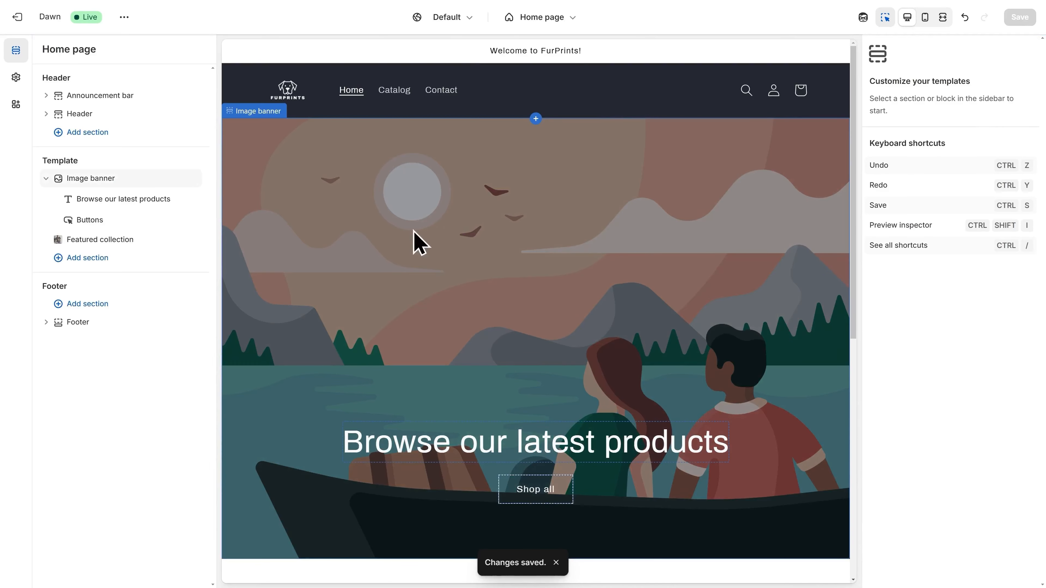
- Make the two-women-in-black-tees photo the Image banner's first image
click(95, 182)
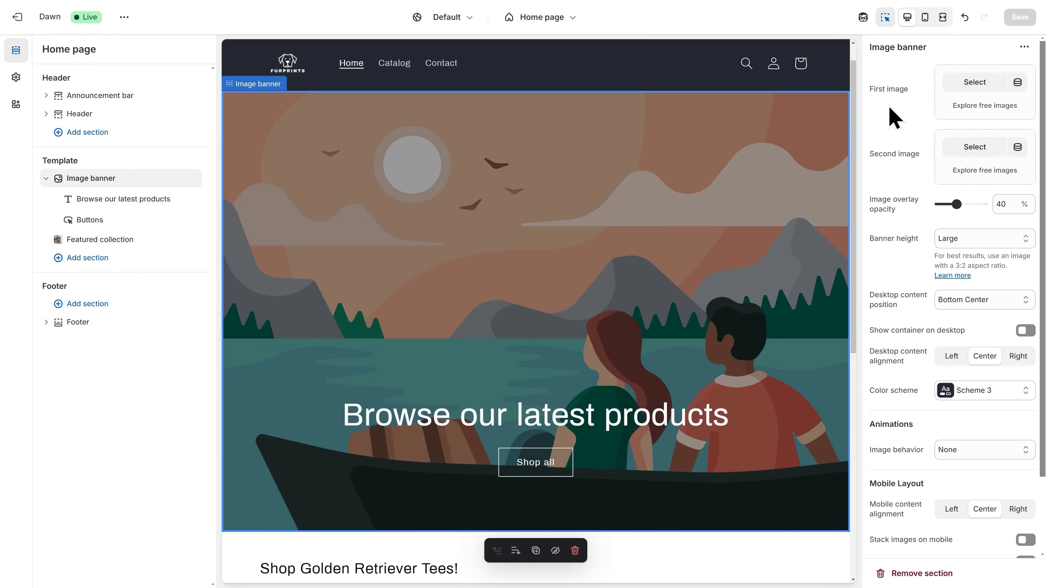
click(975, 88)
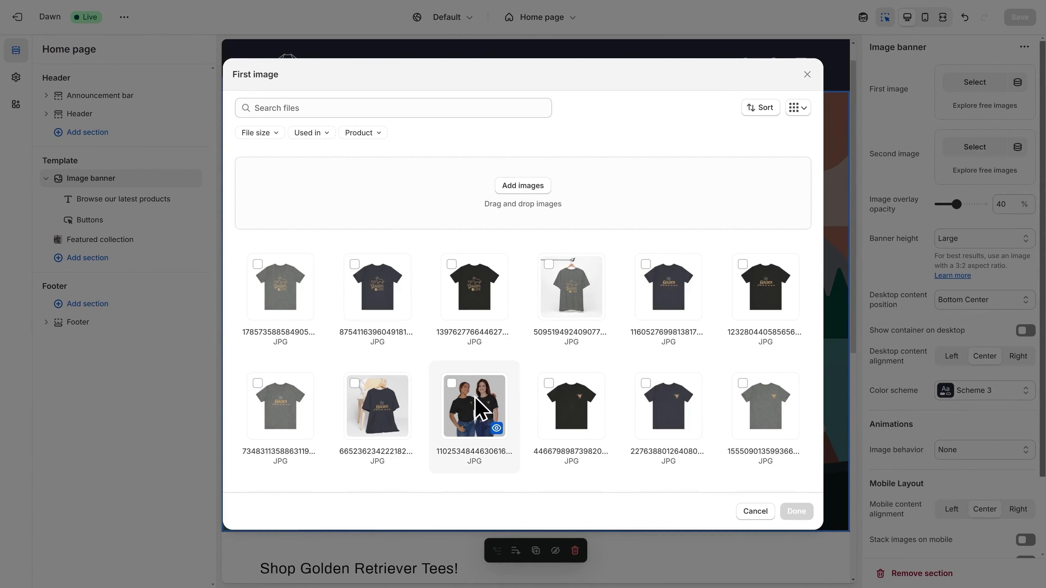
click(479, 407)
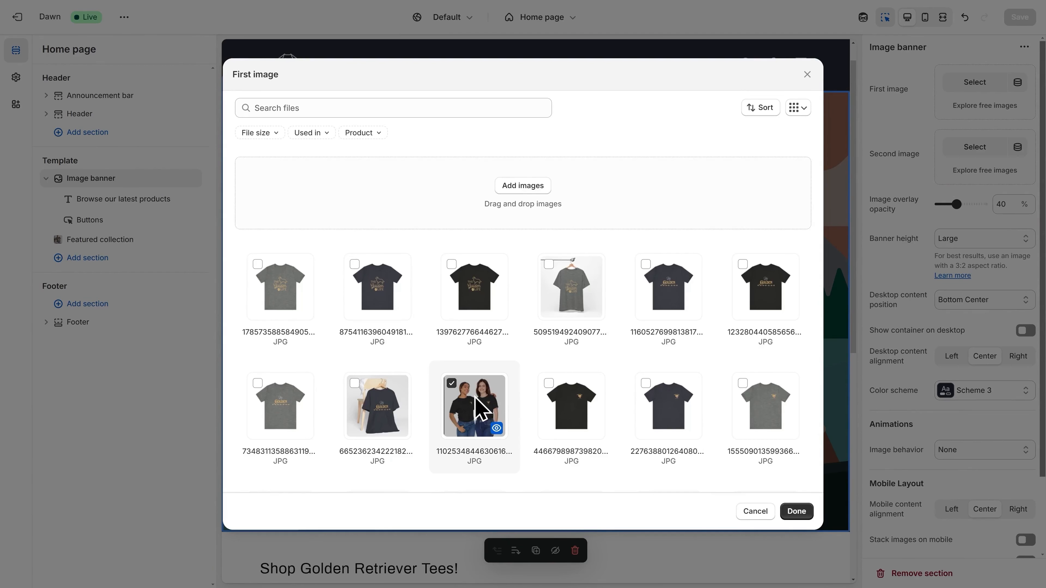
click(797, 514)
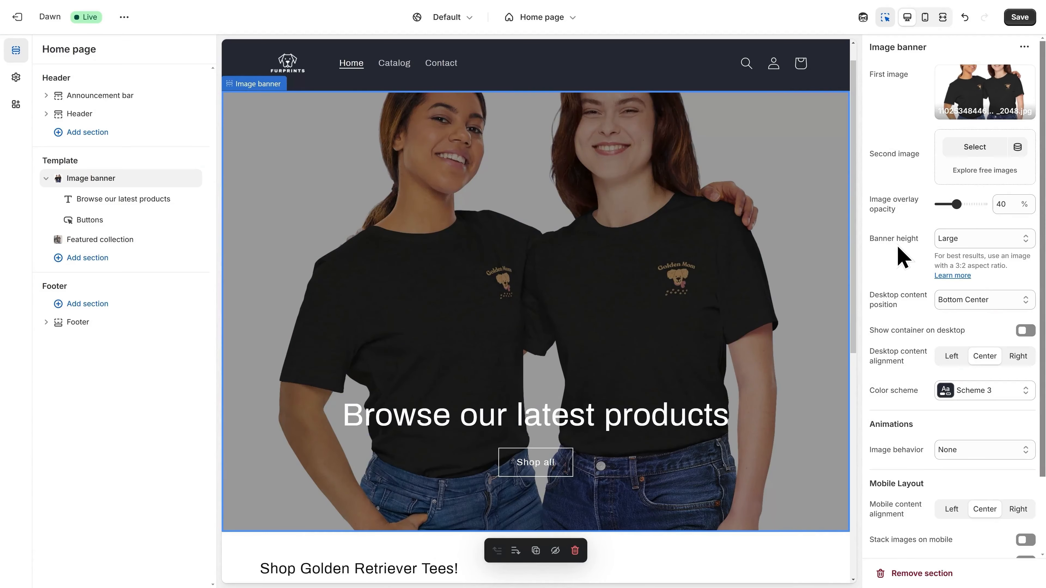
- Set the Image banner height to Small and image behavior to Fixed background position
click(953, 242)
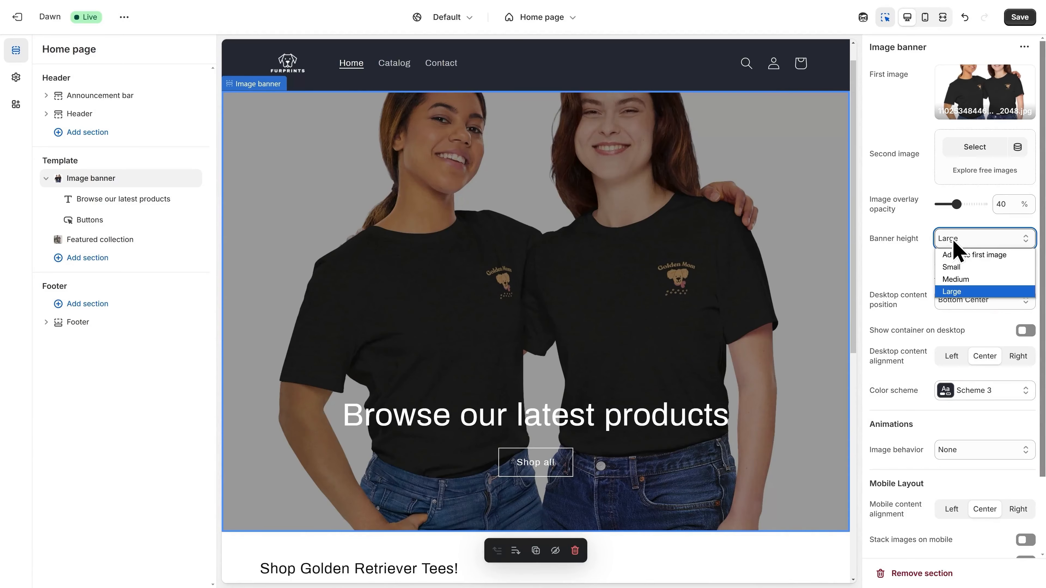
click(965, 268)
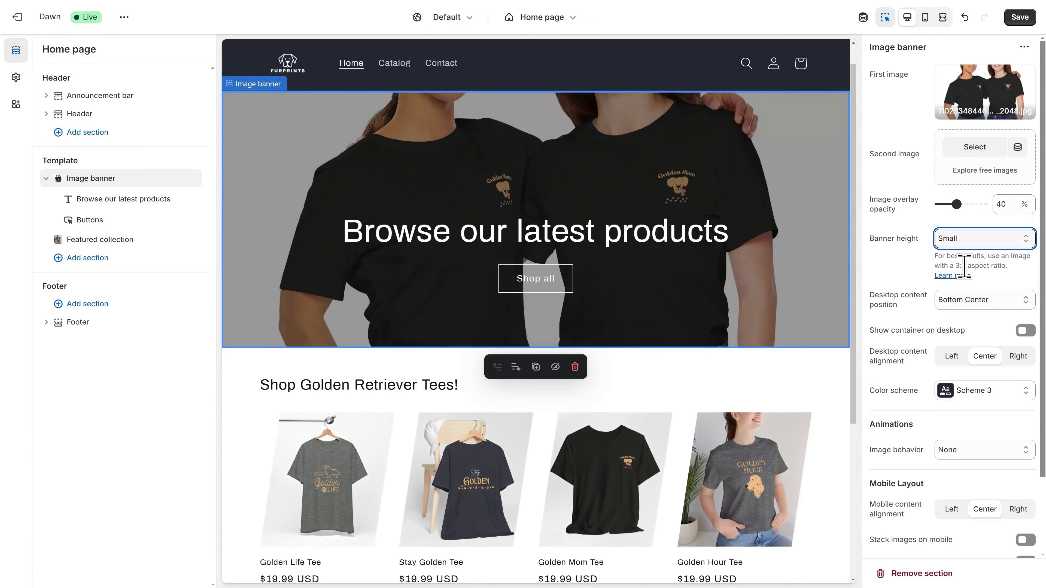
scroll(974, 430, down, 2)
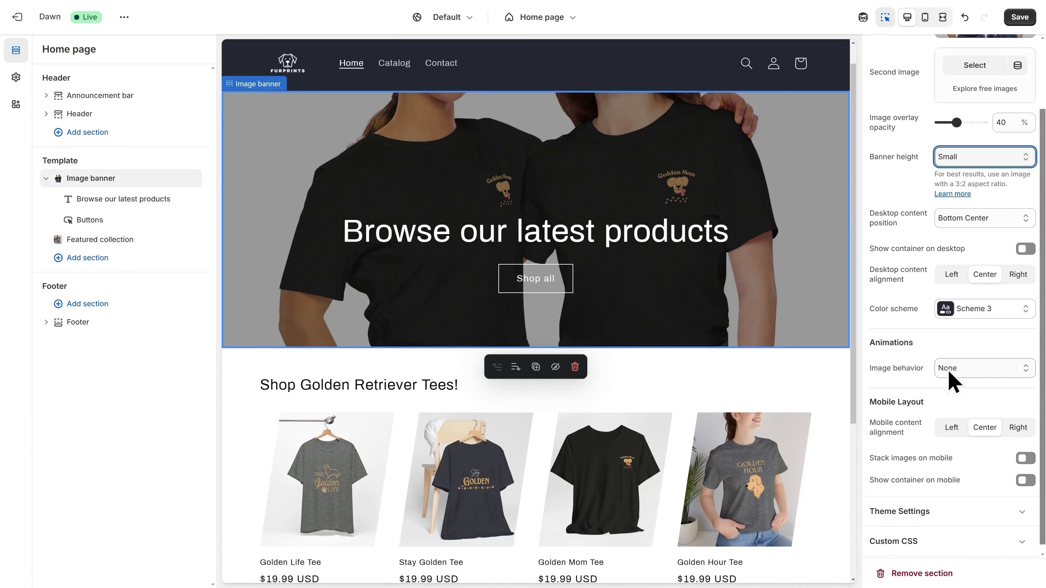
click(962, 373)
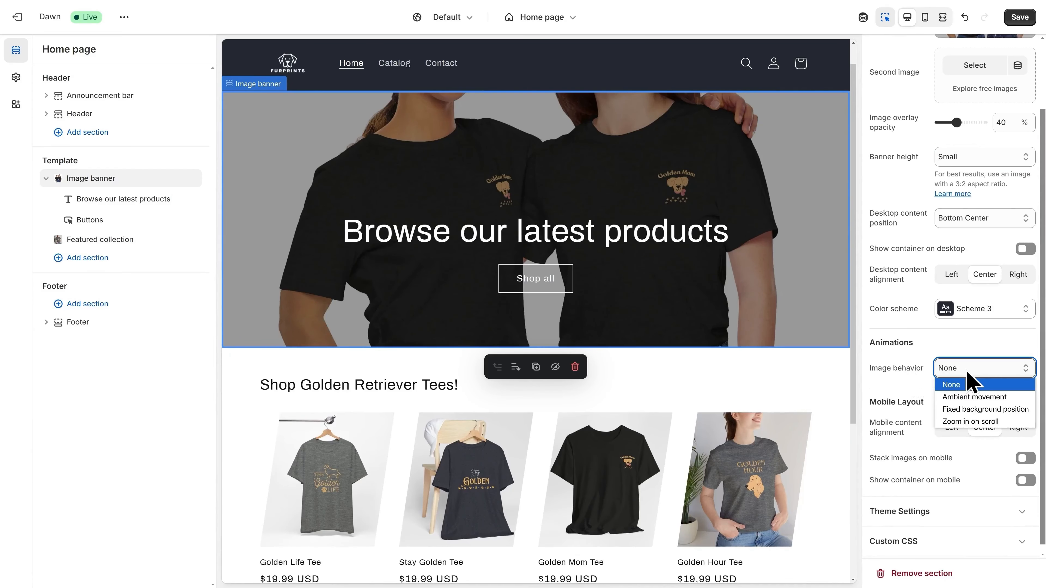
click(984, 409)
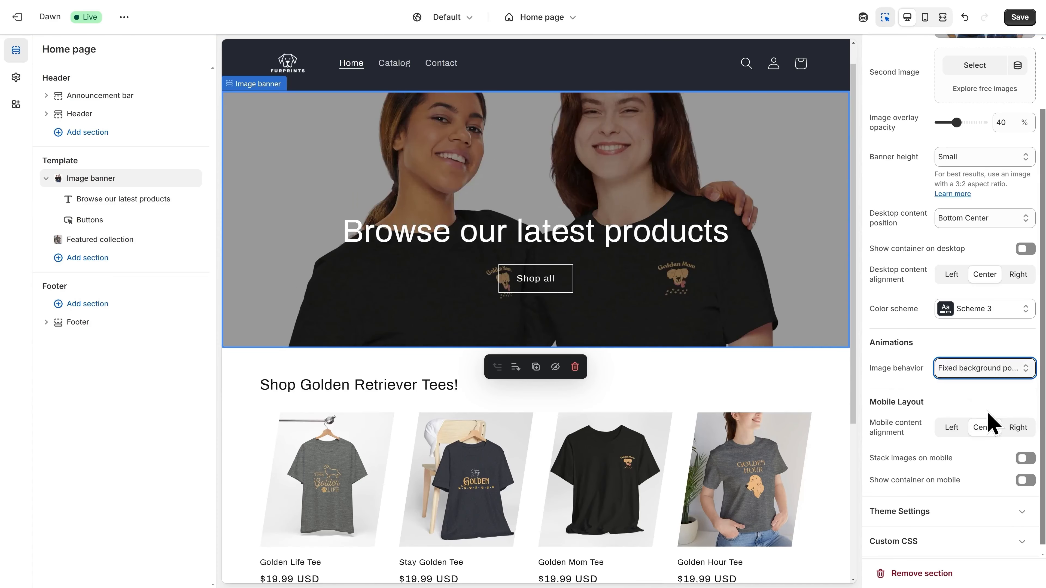
scroll(675, 294, down, 3)
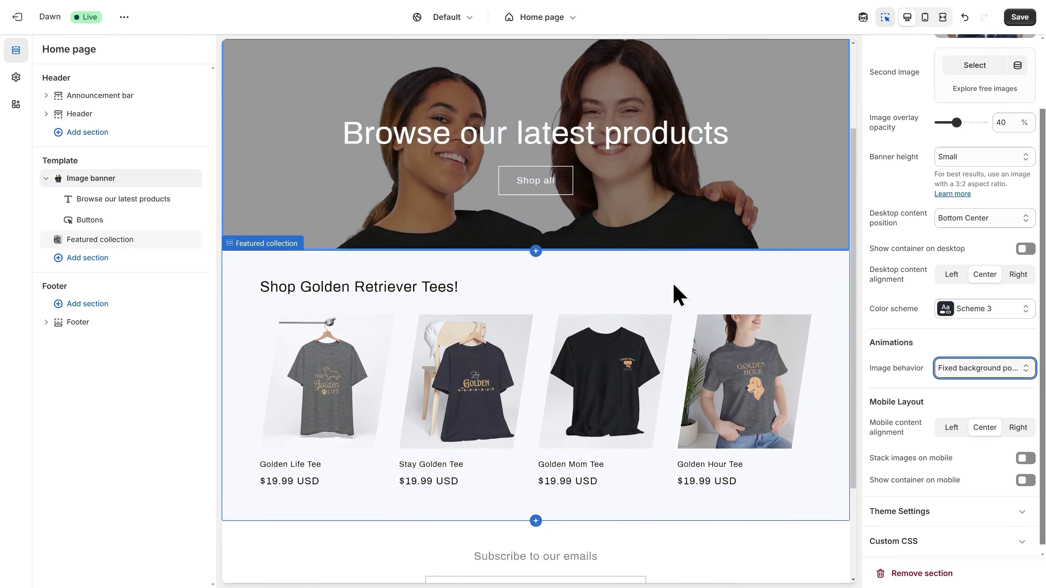
scroll(678, 294, down, 2)
scroll(679, 294, up, 5)
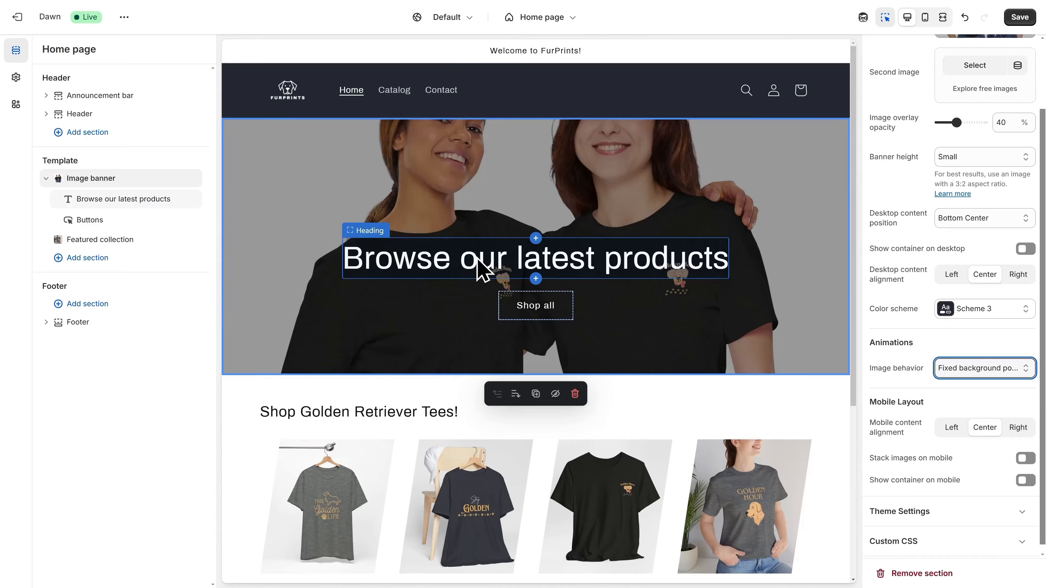
- Retitle the banner heading '10% Off Sale Now!' and set its size to Medium
click(476, 272)
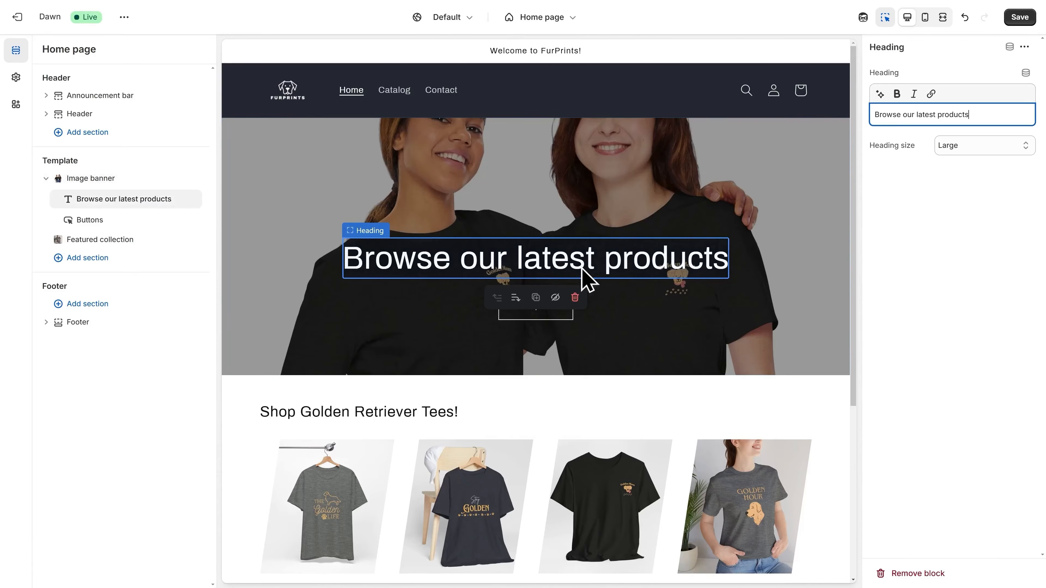
triple_click(938, 115)
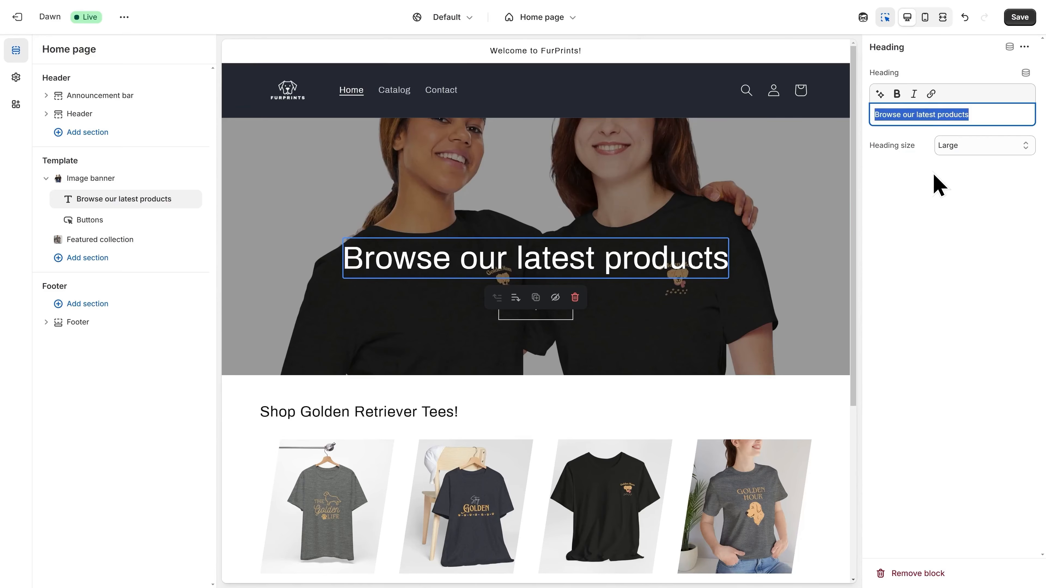
text(10%)
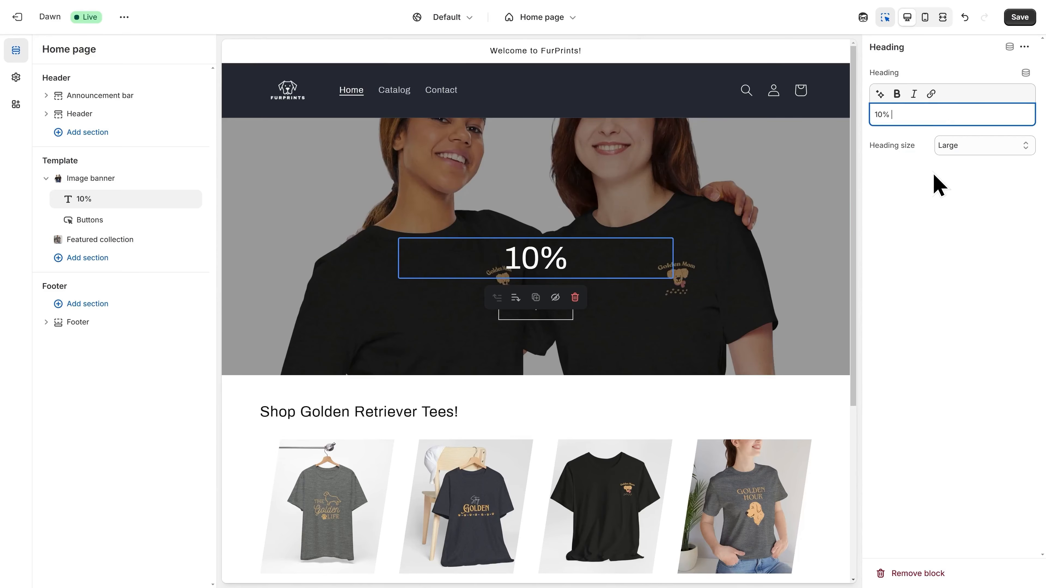
text( Off Sale Now!)
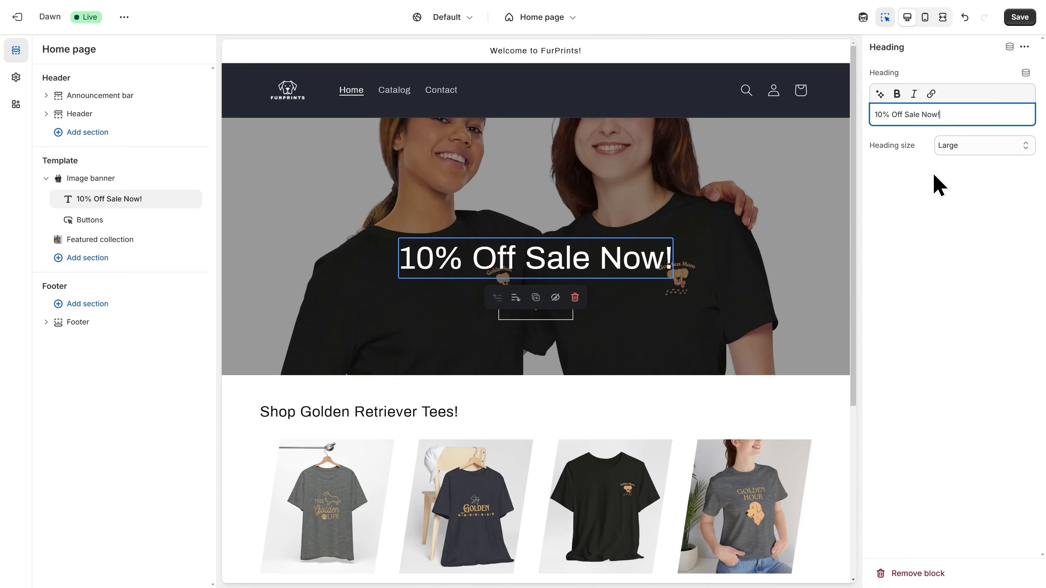
click(962, 152)
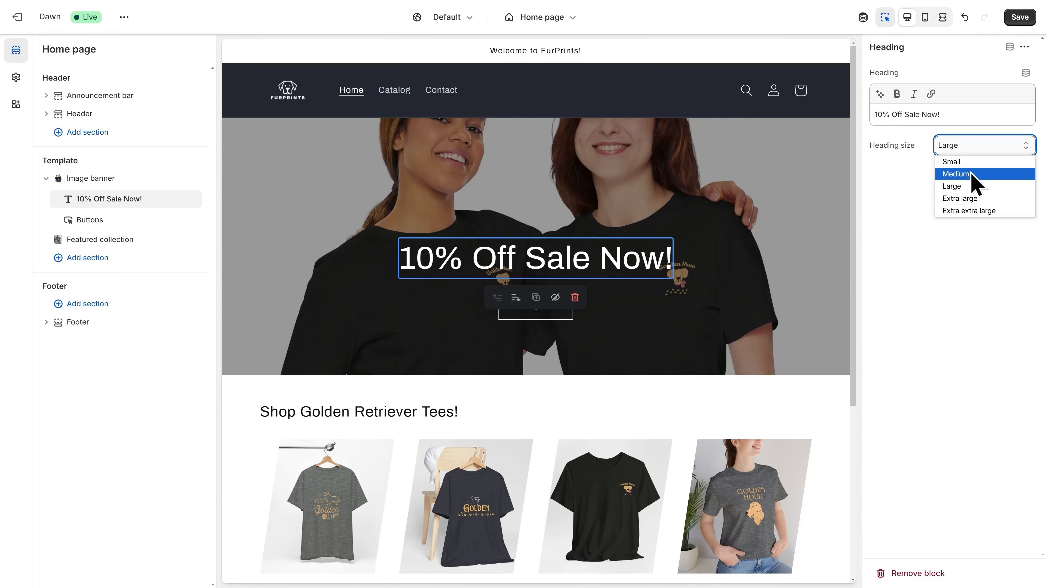
click(955, 174)
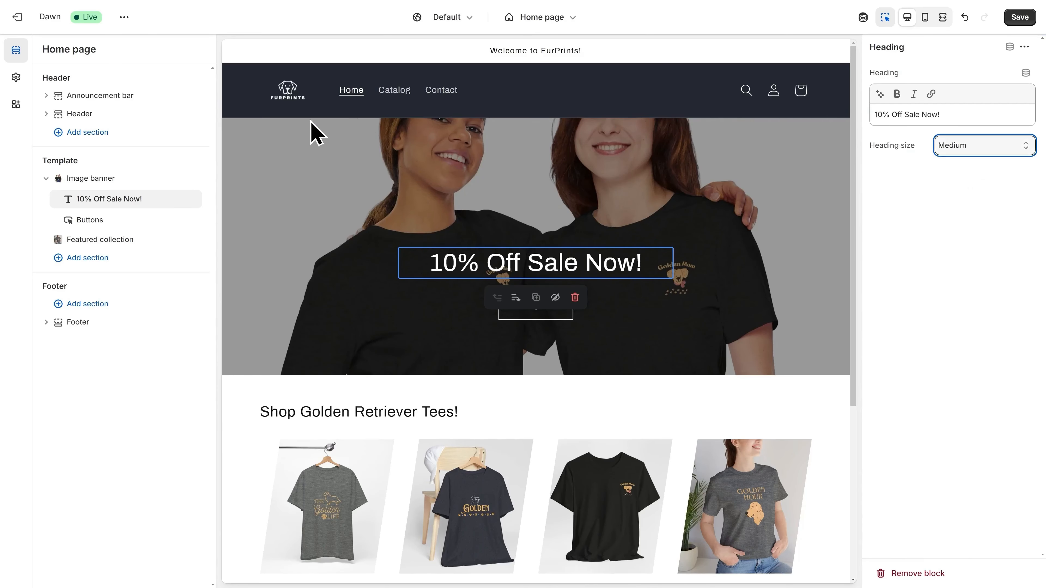
click(153, 260)
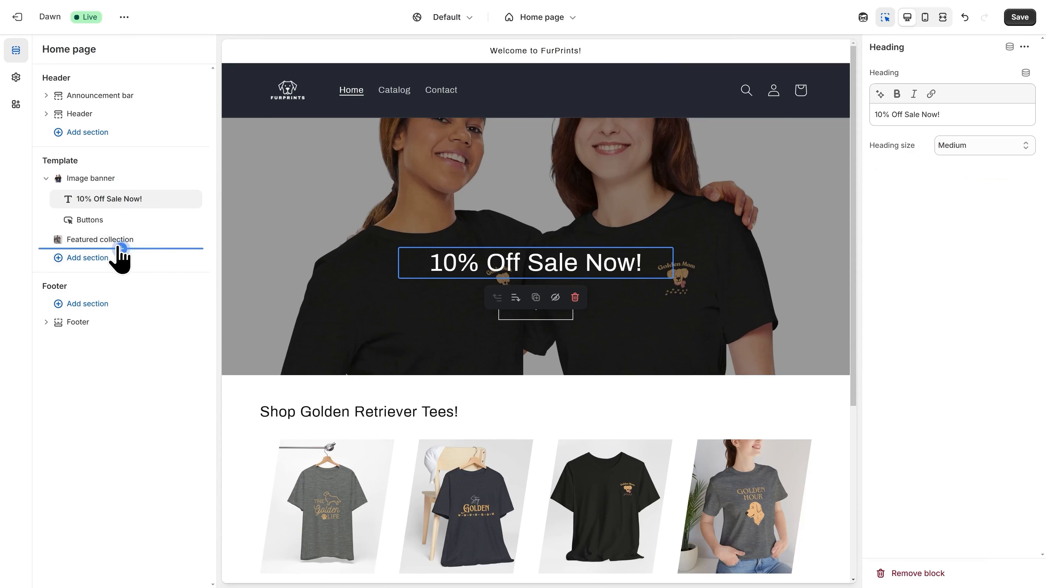
- Insert a Rich text section from the section picker below the featured tees collection
scroll(270, 329, down, 2)
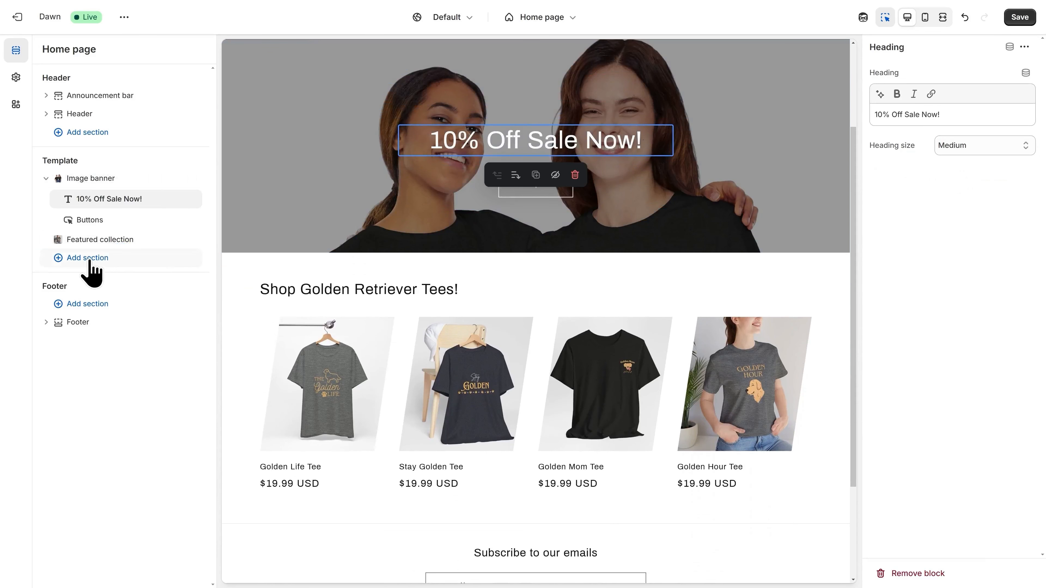
click(99, 264)
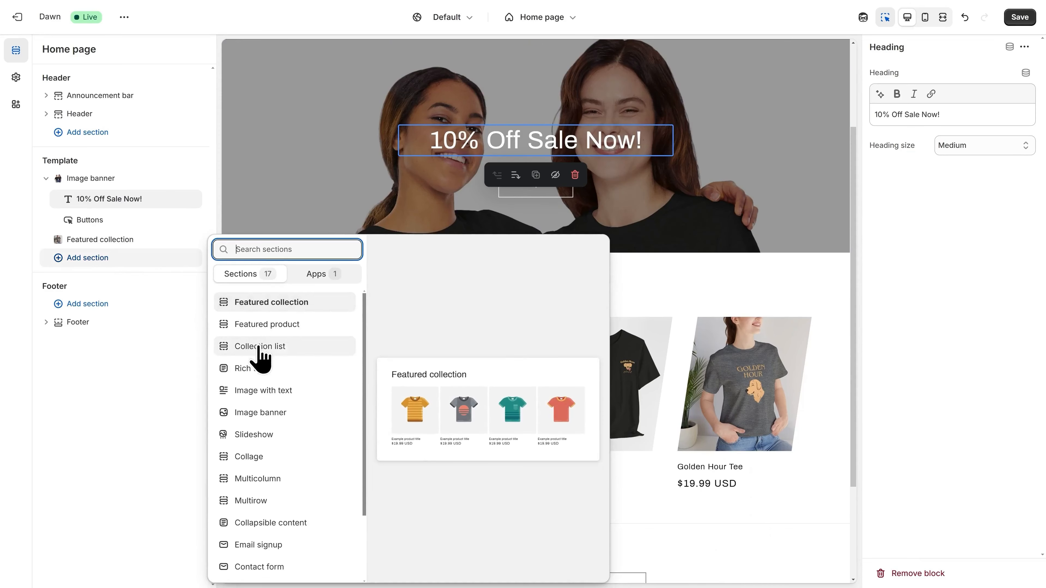
click(264, 369)
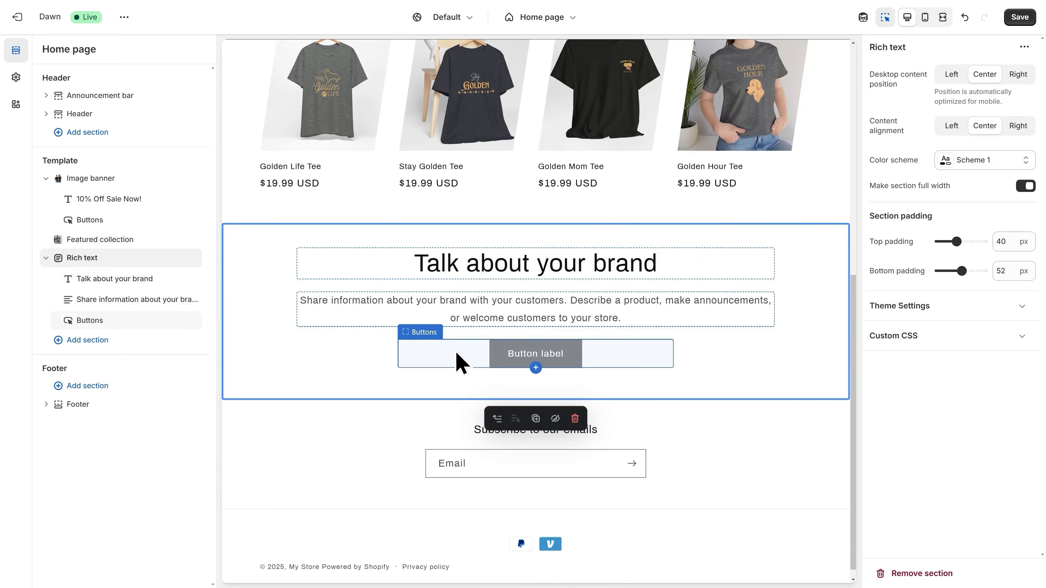
- Delete the button and description text blocks from the Rich text section
click(423, 347)
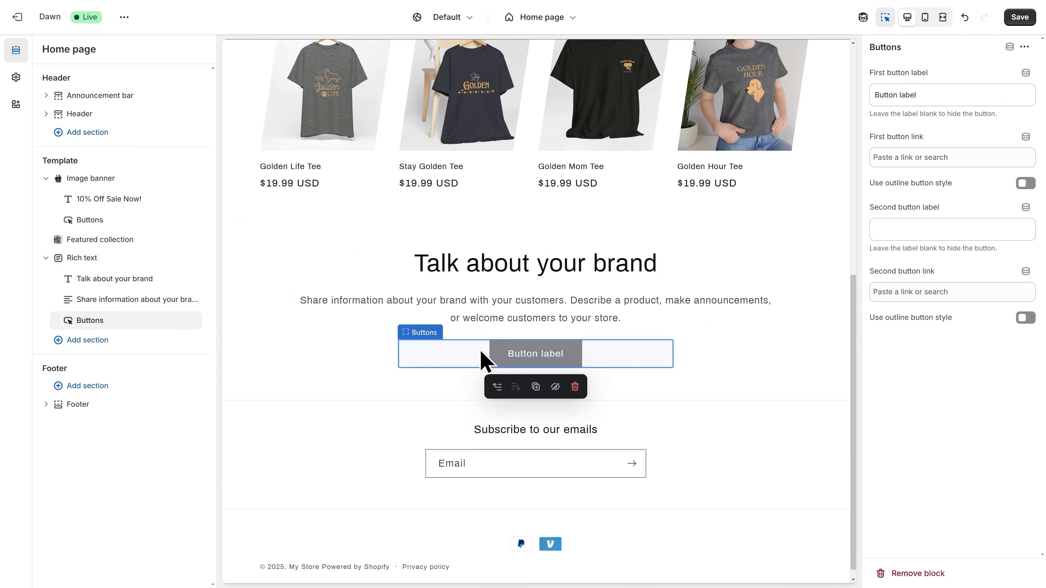
click(575, 386)
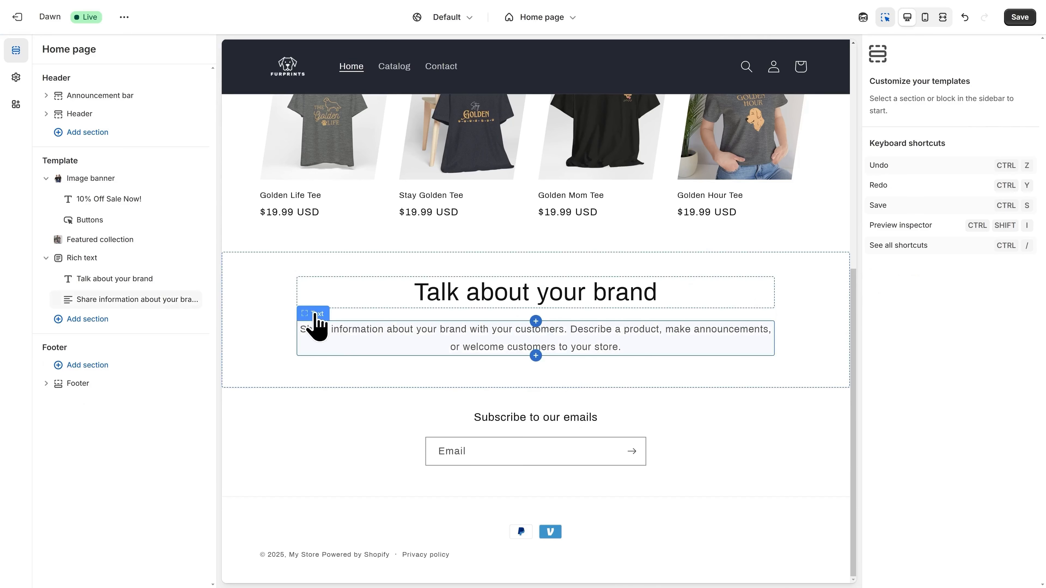
click(314, 316)
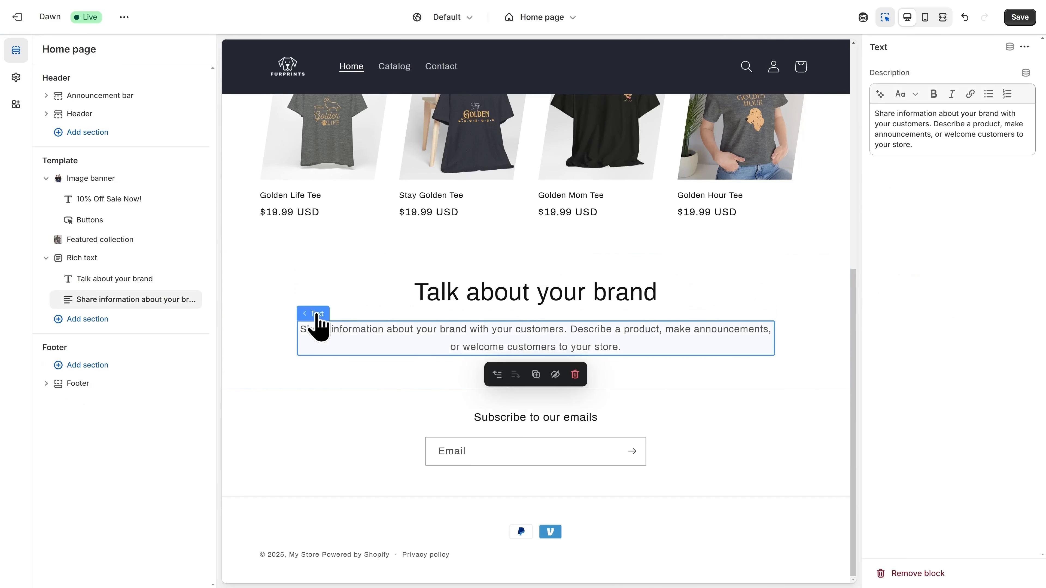
click(575, 375)
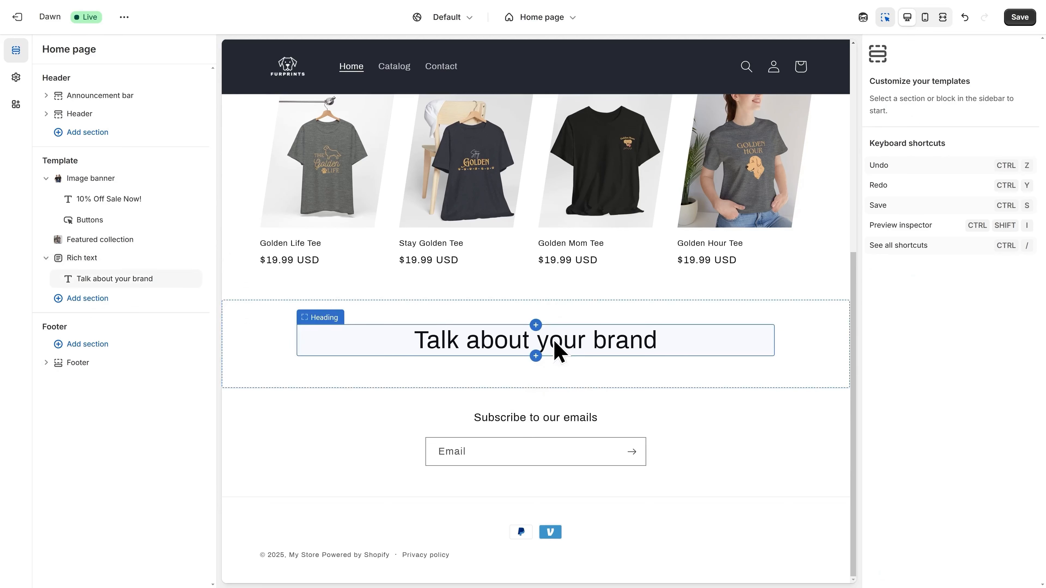
- Replace the 'Talk about your brand' heading with 'Our Best Sellers!'
click(559, 352)
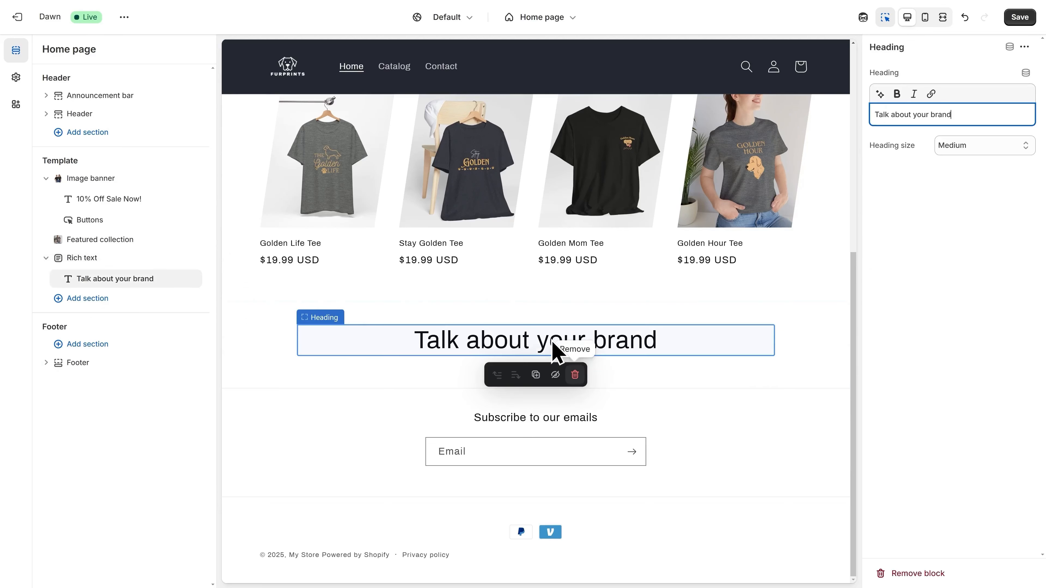
triple_click(932, 114)
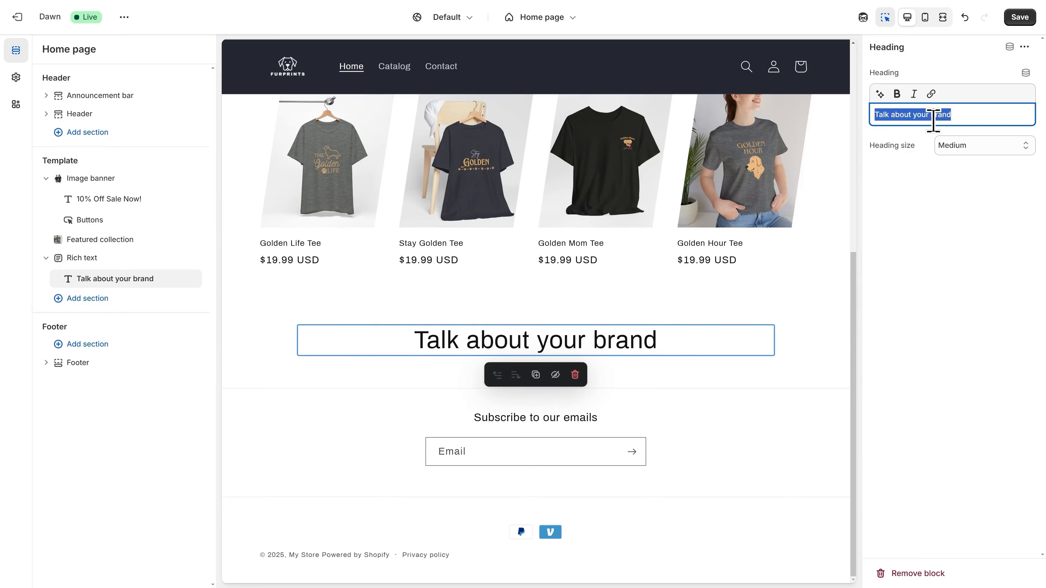
text(Our )
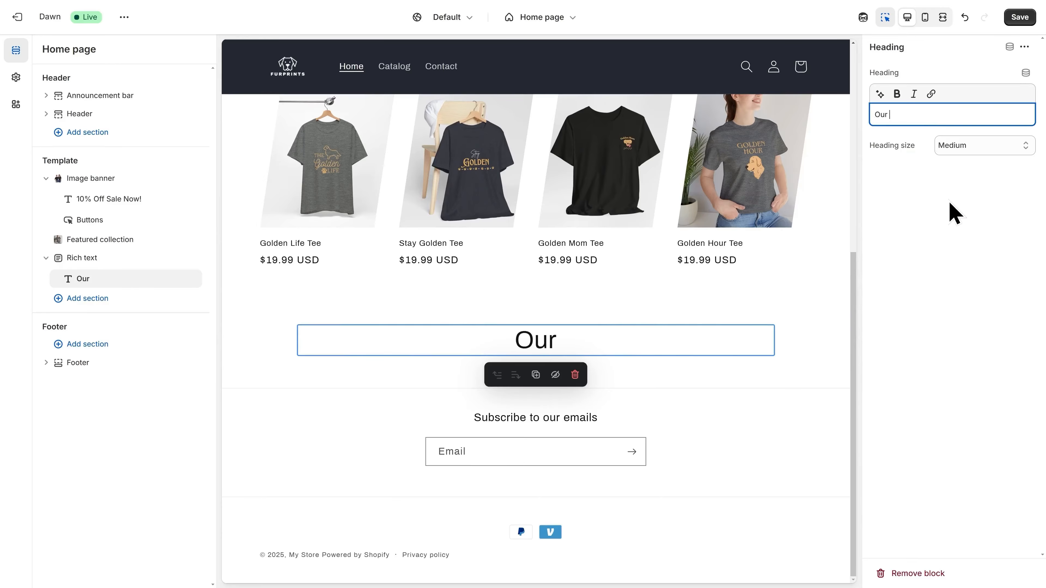
text(Best Sellers!)
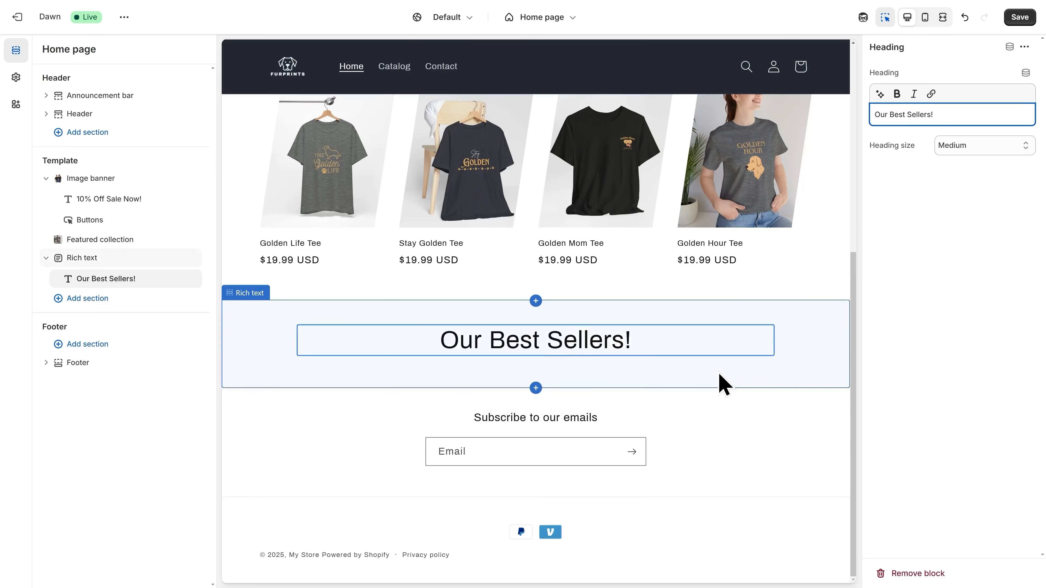
- Give the Rich text section the dark Scheme 3 color scheme
click(724, 385)
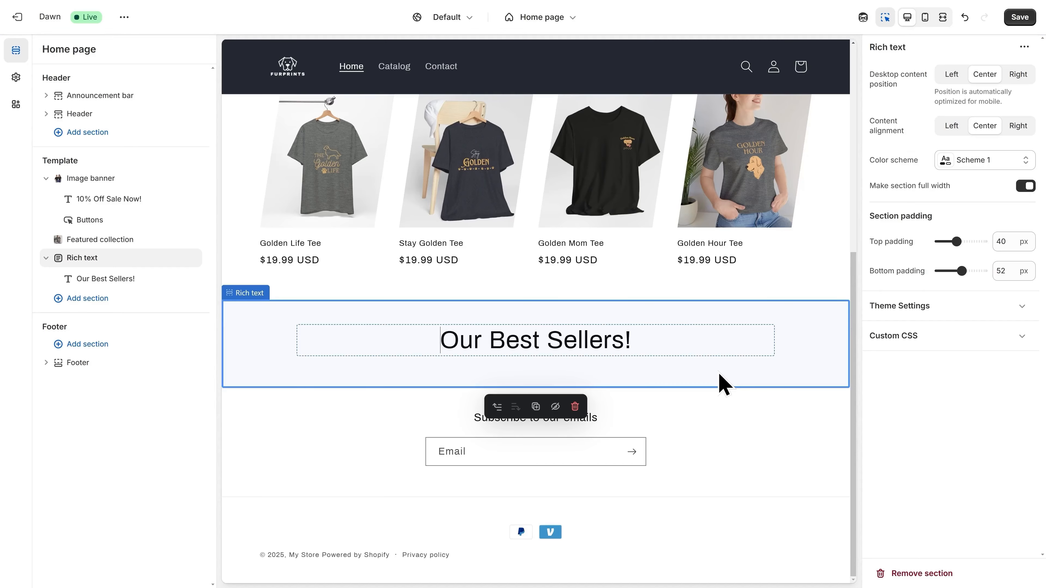
click(982, 167)
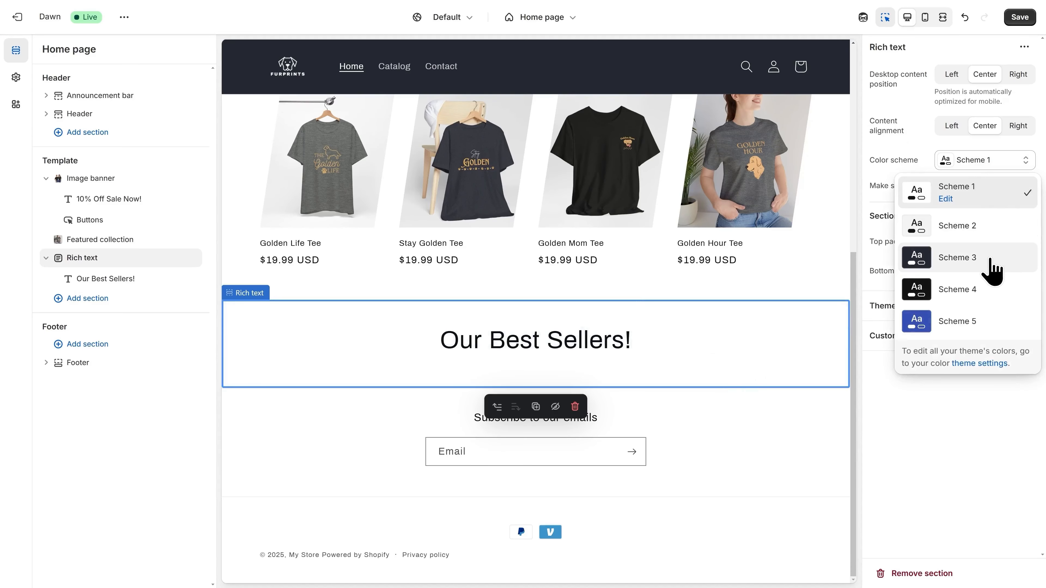
click(992, 268)
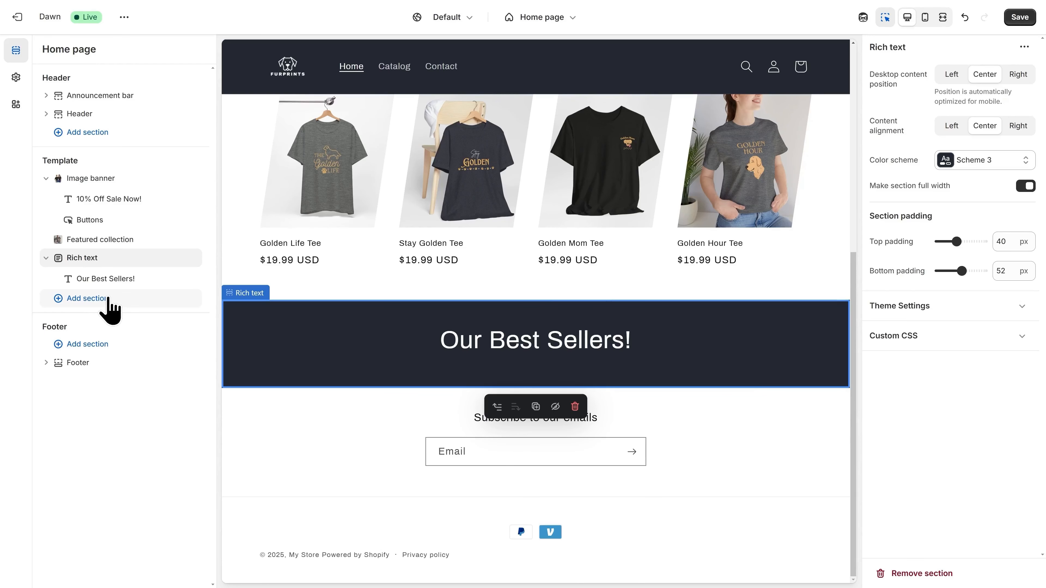
click(86, 299)
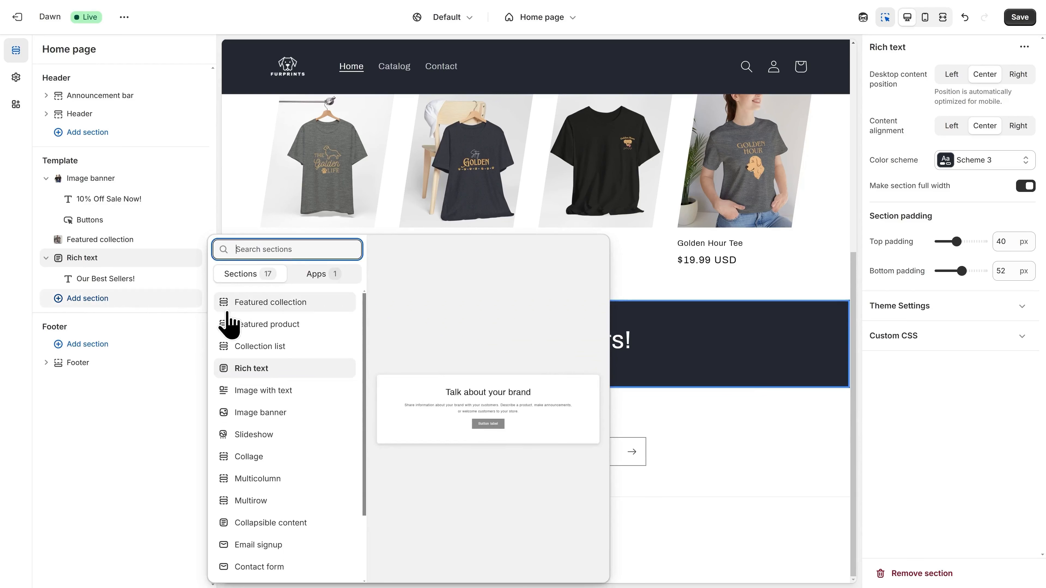
- Add a Featured product section showcasing the Golden Mom Tee
click(270, 326)
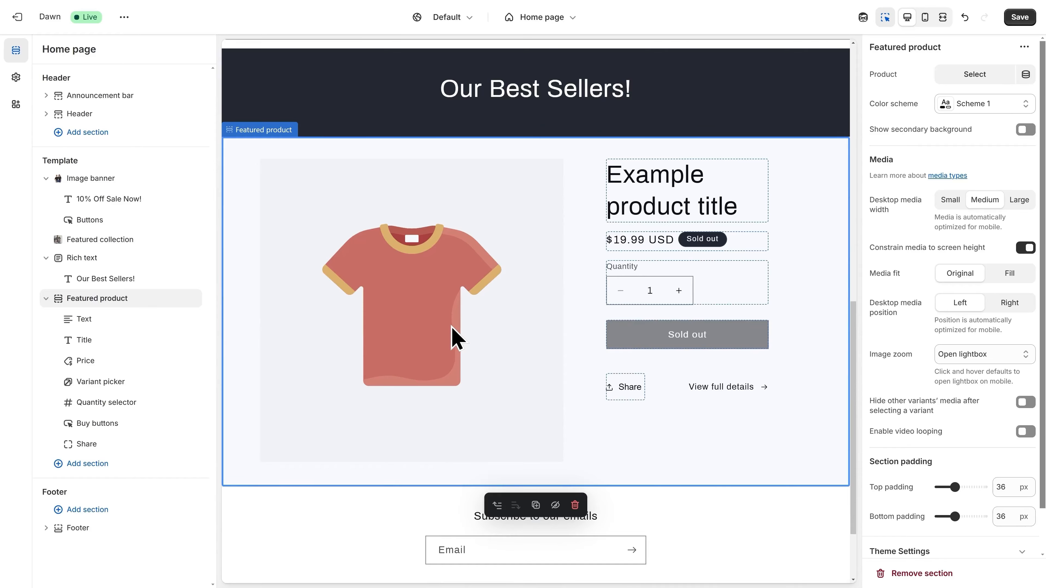
click(978, 83)
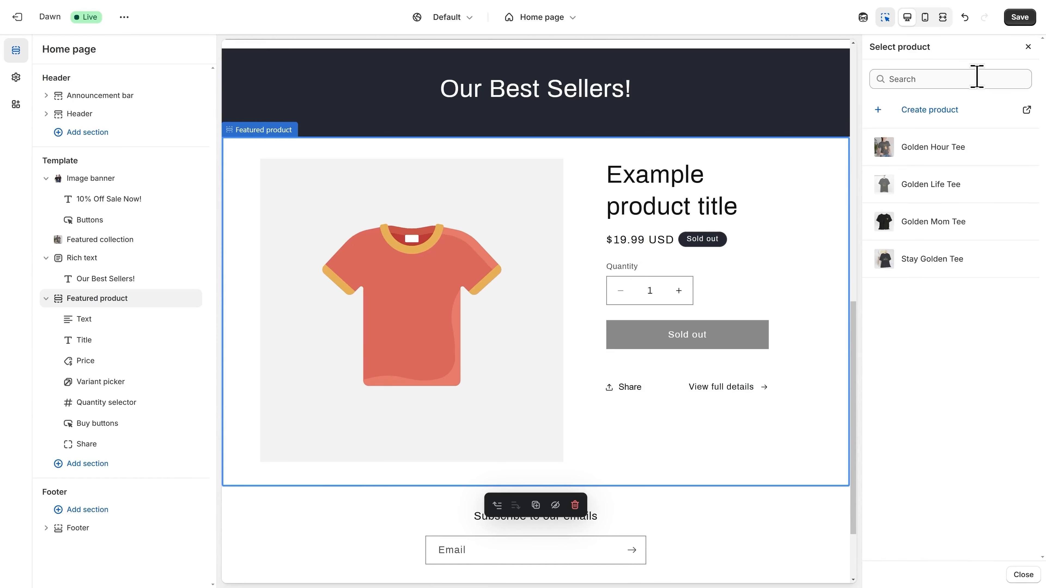
click(946, 230)
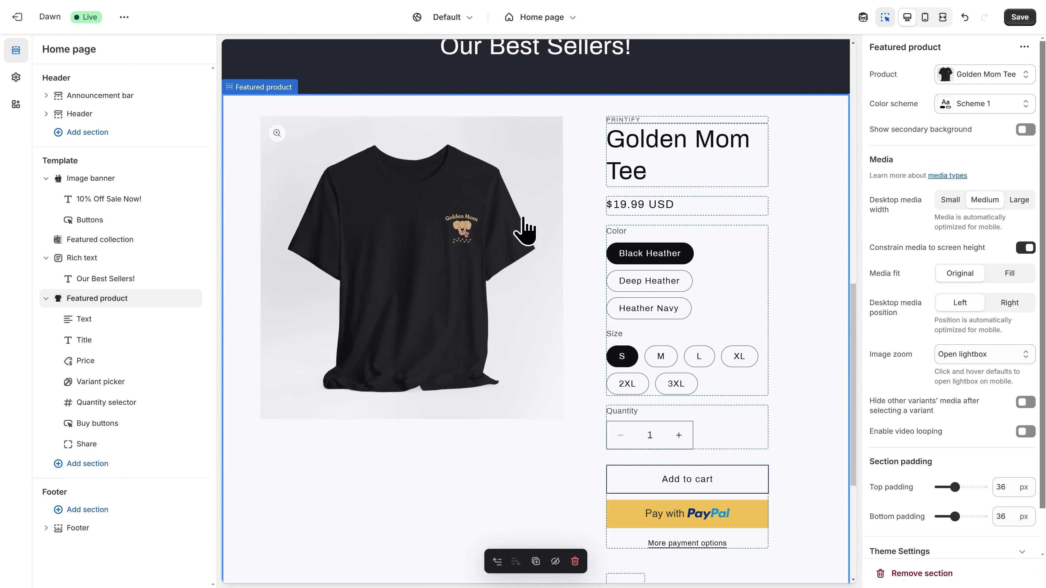
- Remove the PRINTIFY vendor line from the featured product and save the home page
click(625, 128)
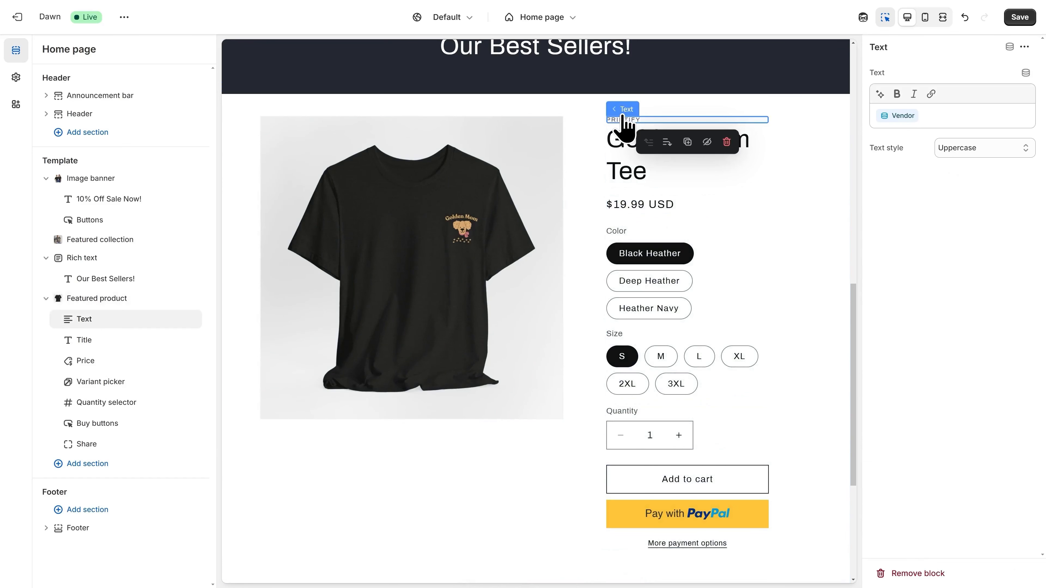
click(727, 142)
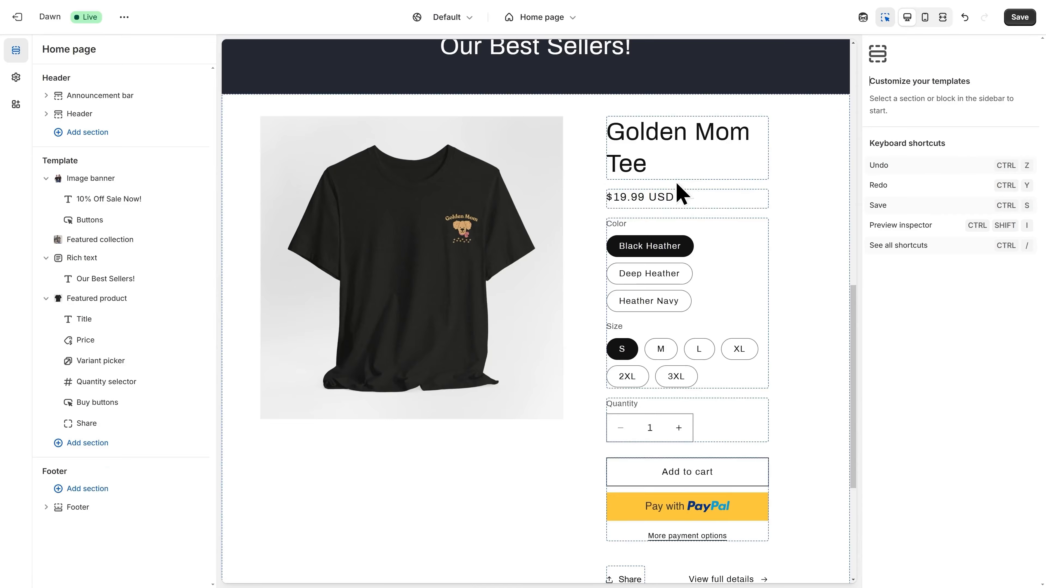
scroll(518, 240, down, 4)
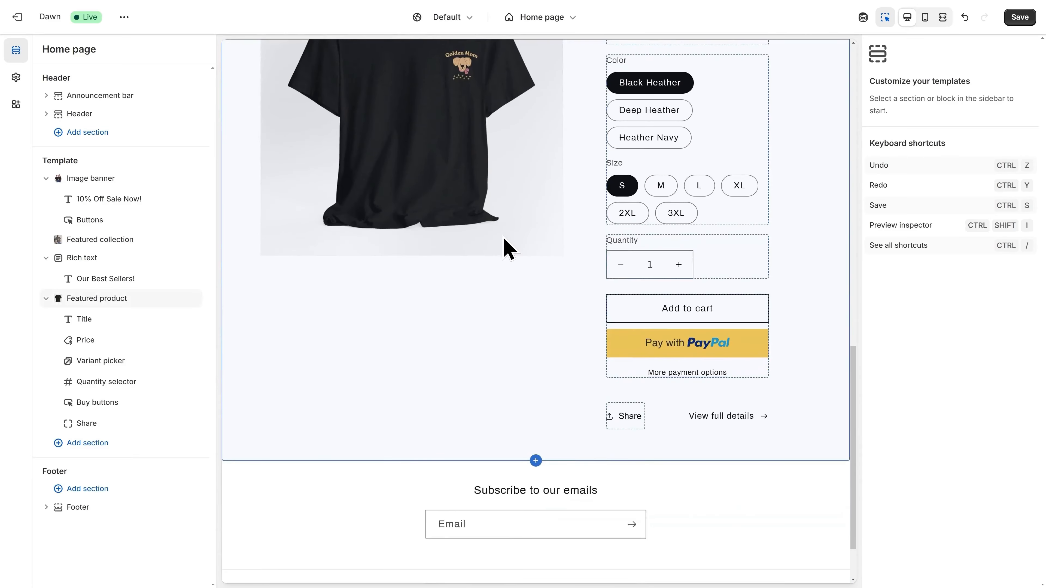
scroll(508, 249, up, 7)
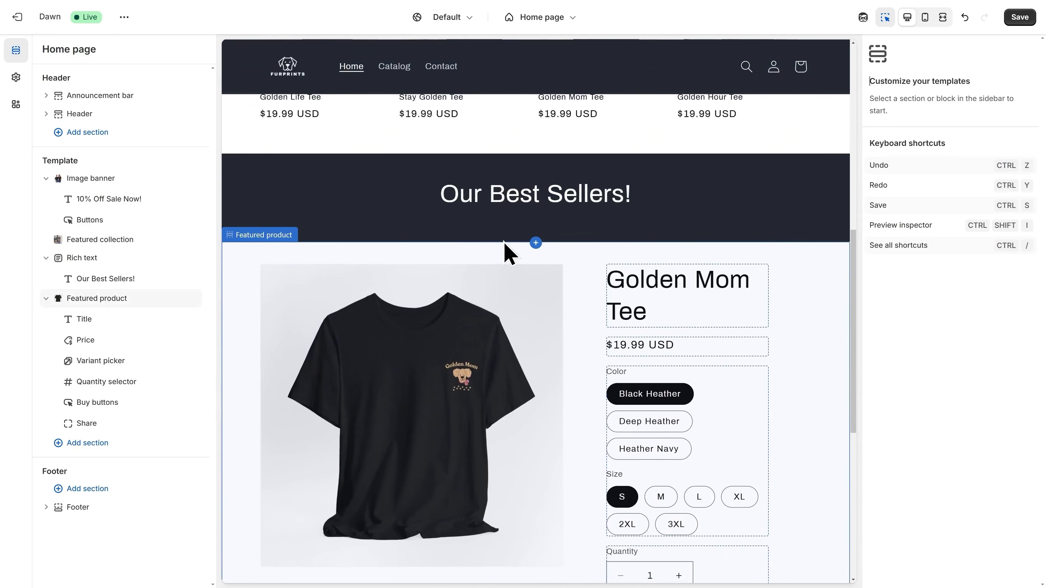
scroll(503, 242, up, 10)
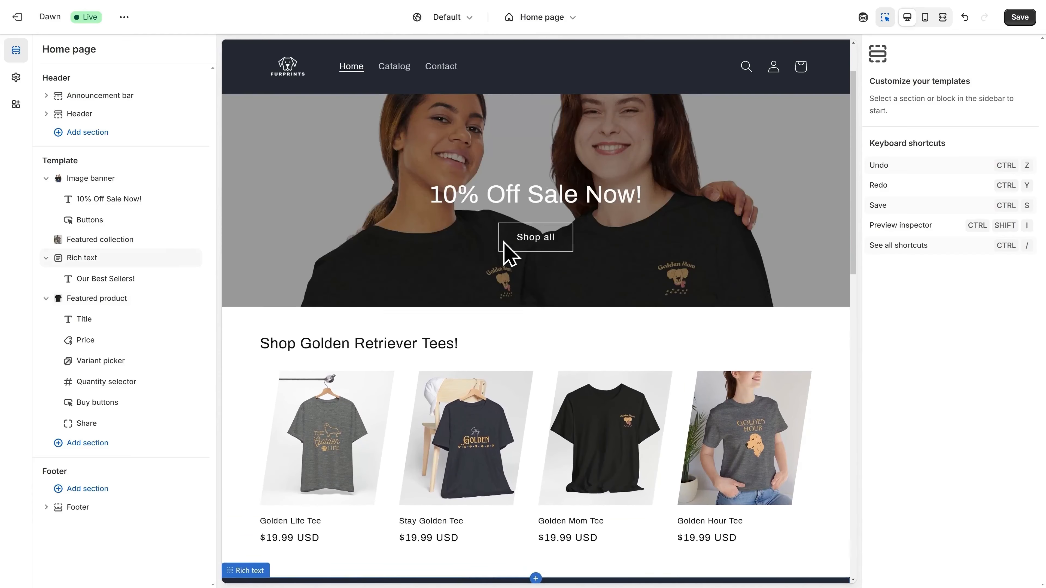
scroll(509, 254, up, 1)
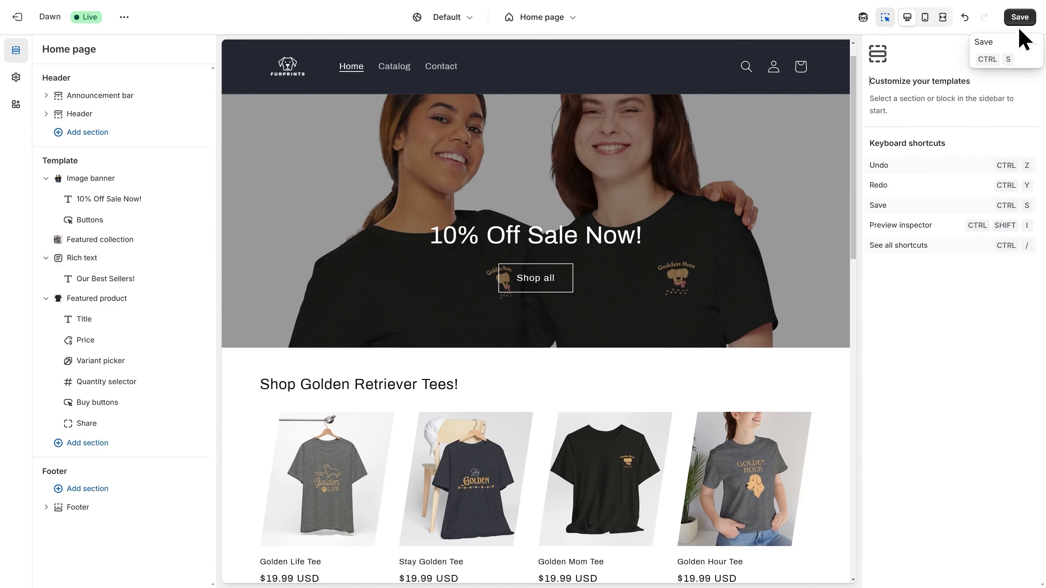
click(1021, 17)
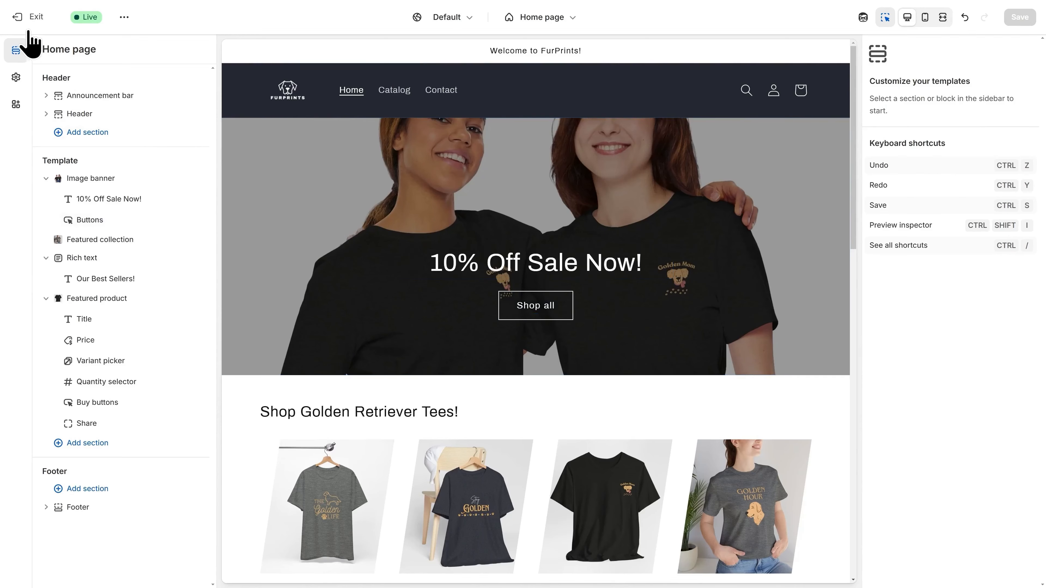
- Leave the theme editor and go to the store's Policies settings
click(18, 19)
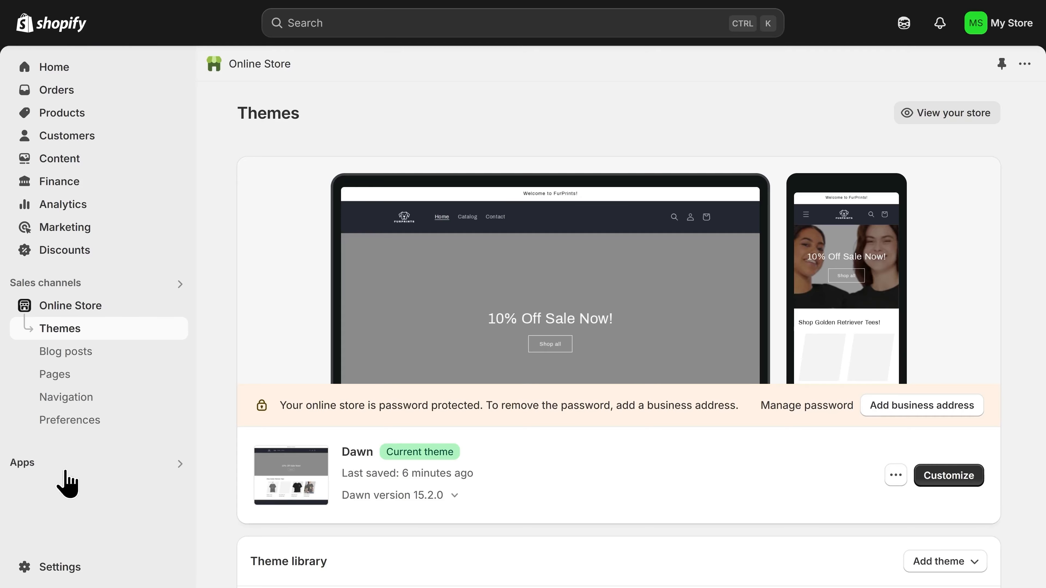
click(89, 571)
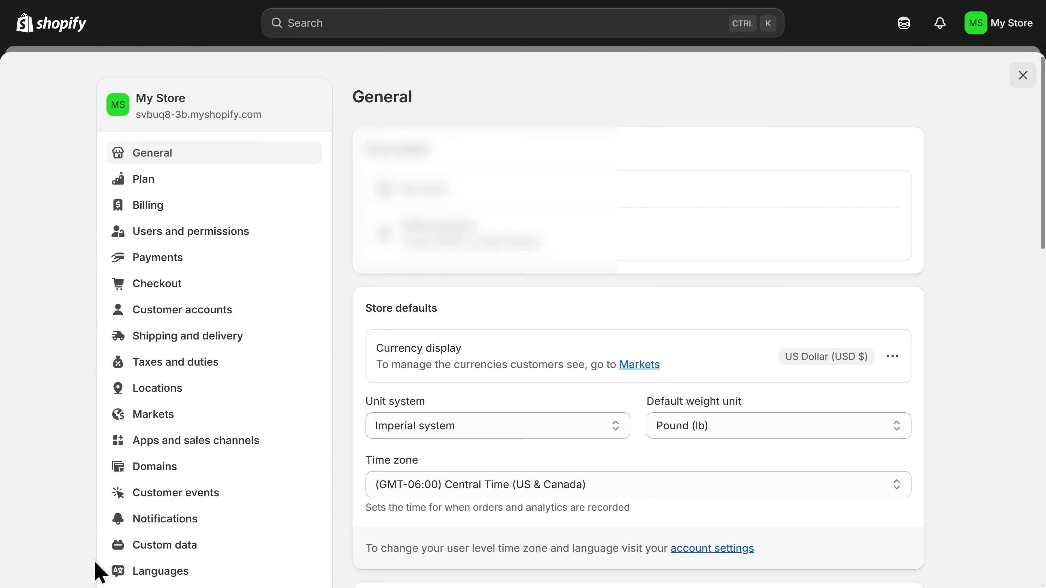
scroll(102, 553, down, 3)
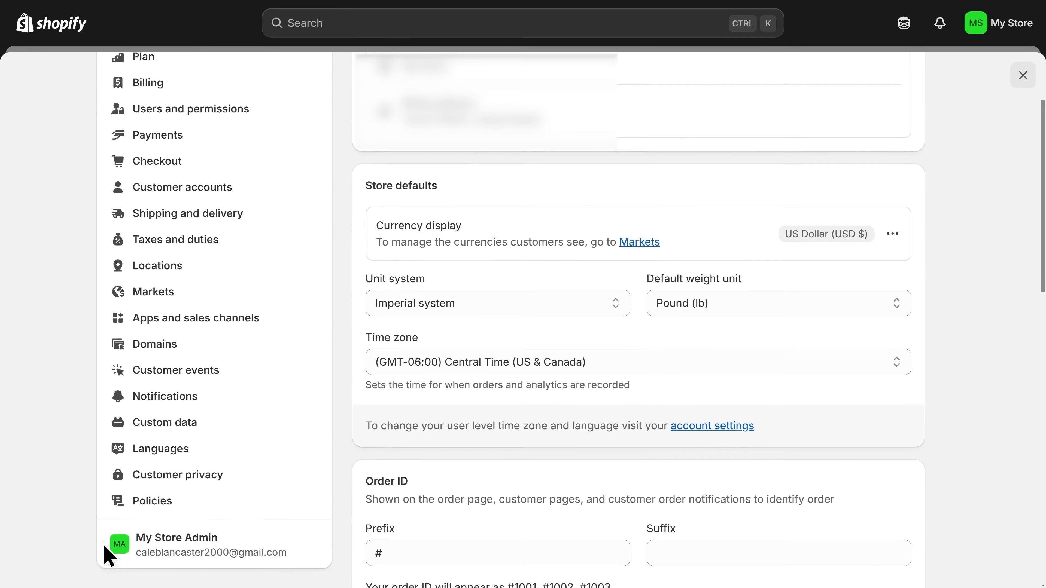
click(163, 510)
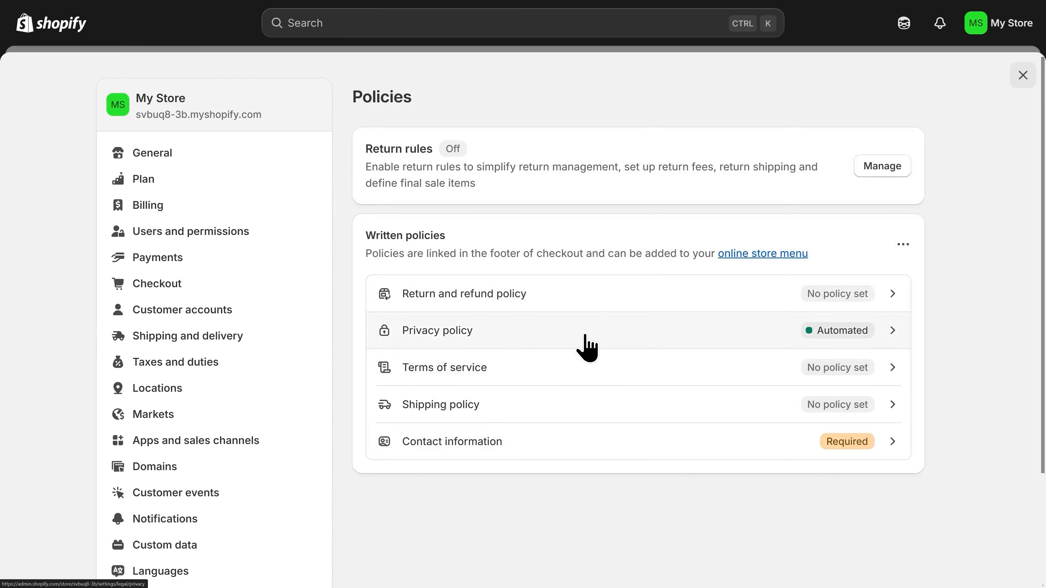
- Fill the Return and refund policy with the 30-day template, check its placeholders, and publish
click(617, 305)
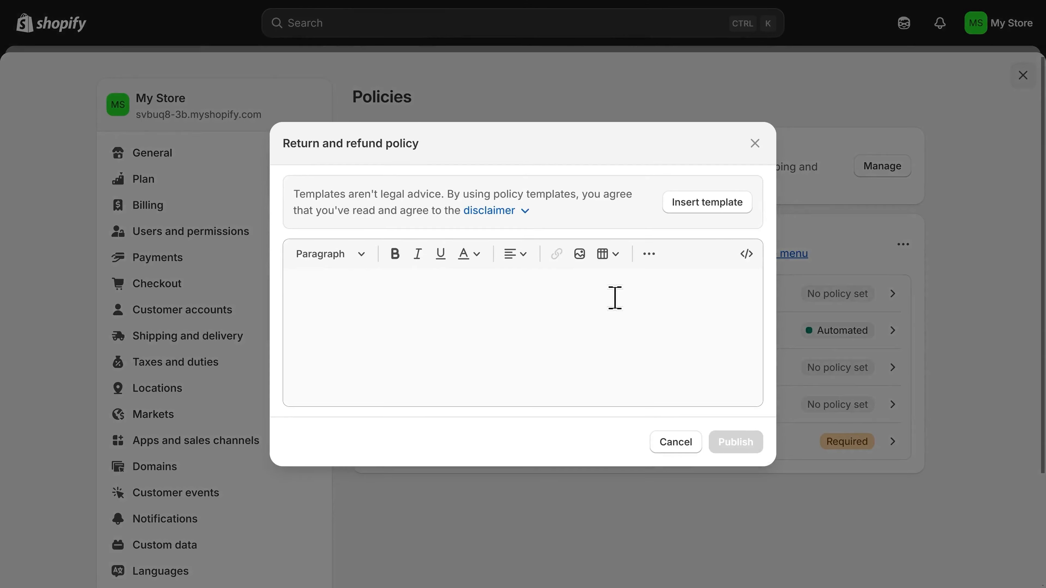
click(713, 210)
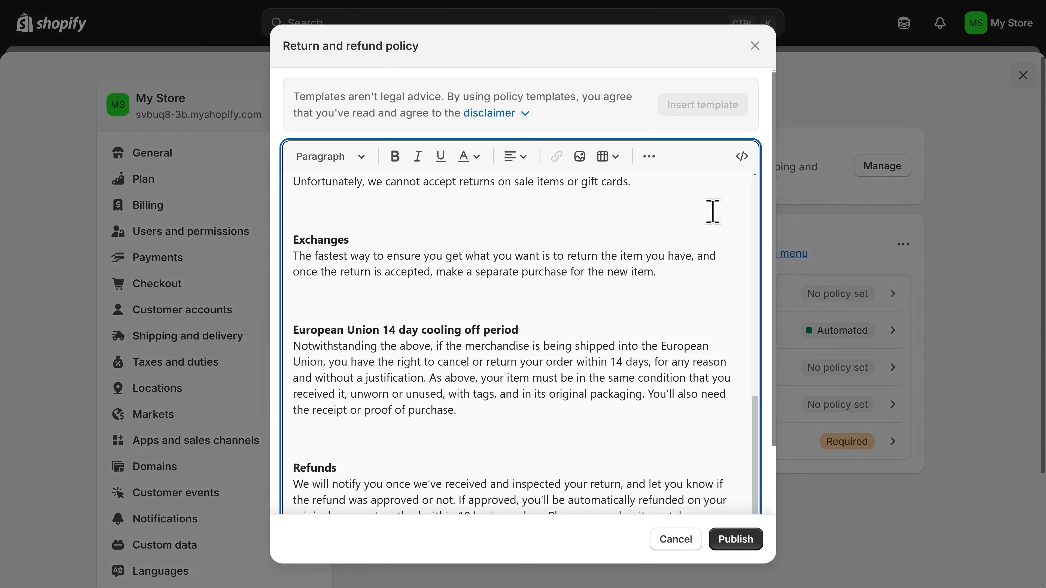
scroll(659, 296, down, 2)
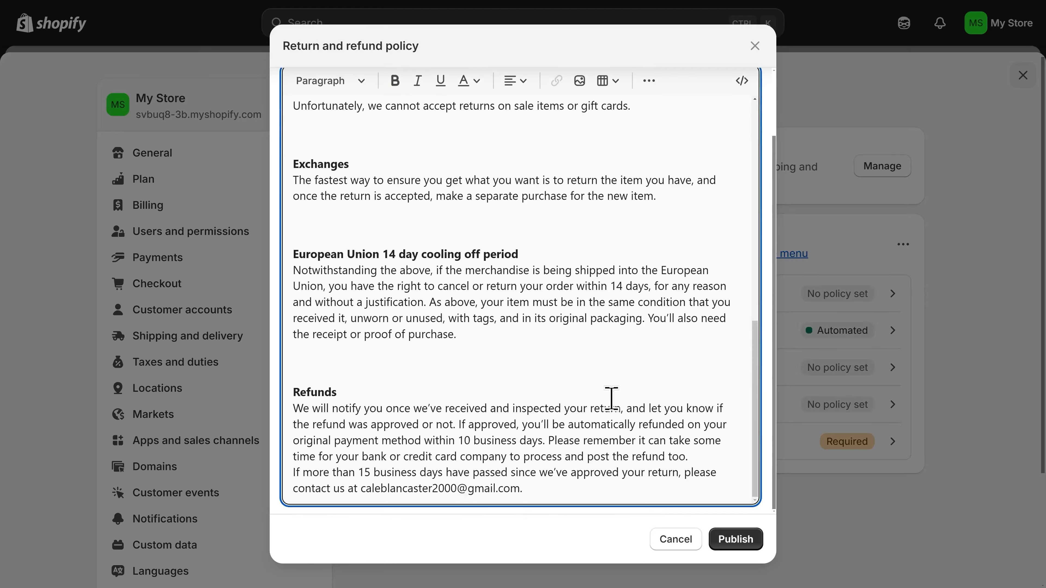
scroll(556, 475, up, 5)
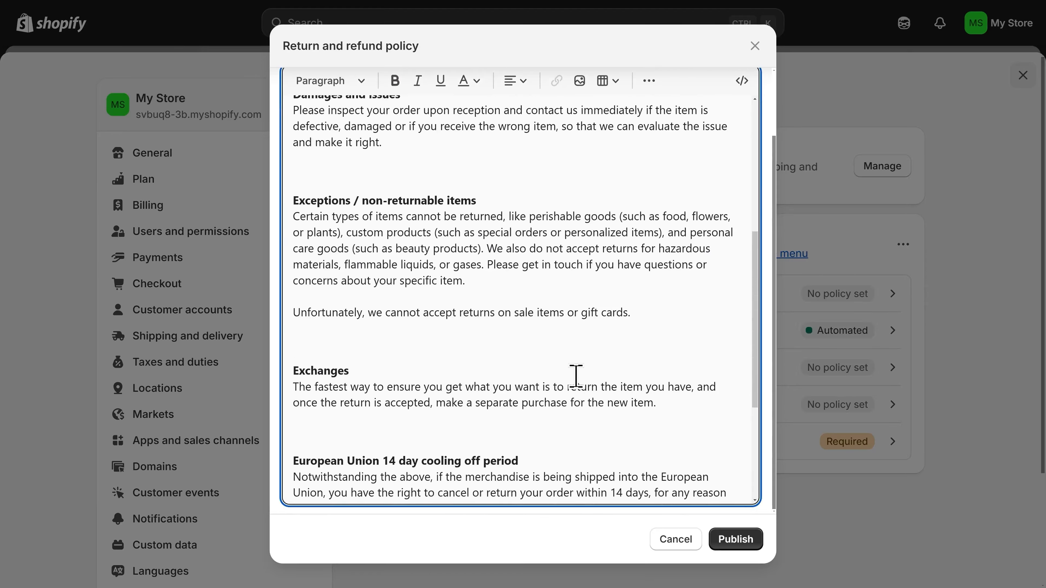
scroll(576, 379, up, 6)
scroll(576, 377, up, 2)
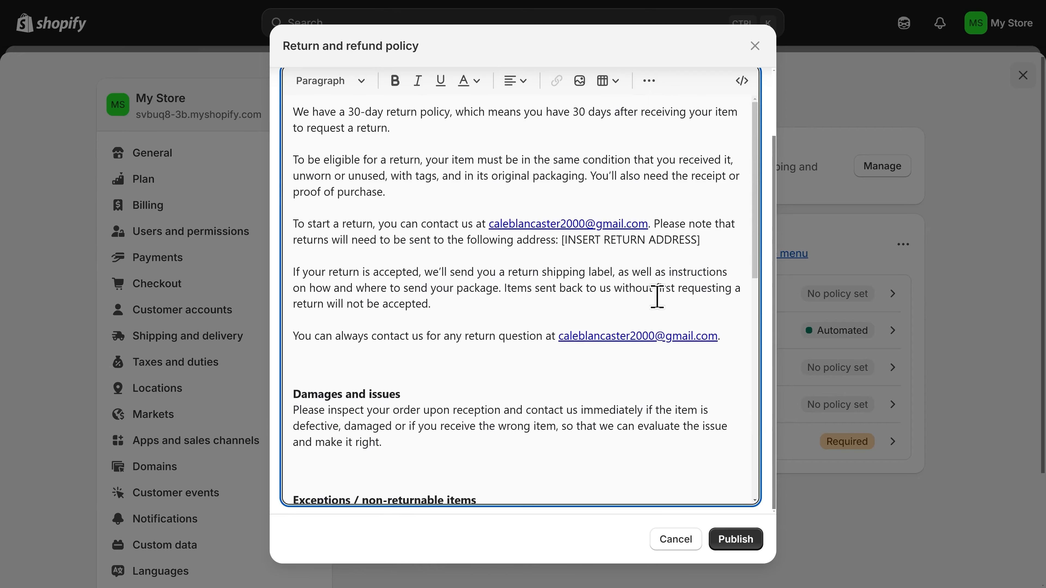
drag(391, 128, 291, 115)
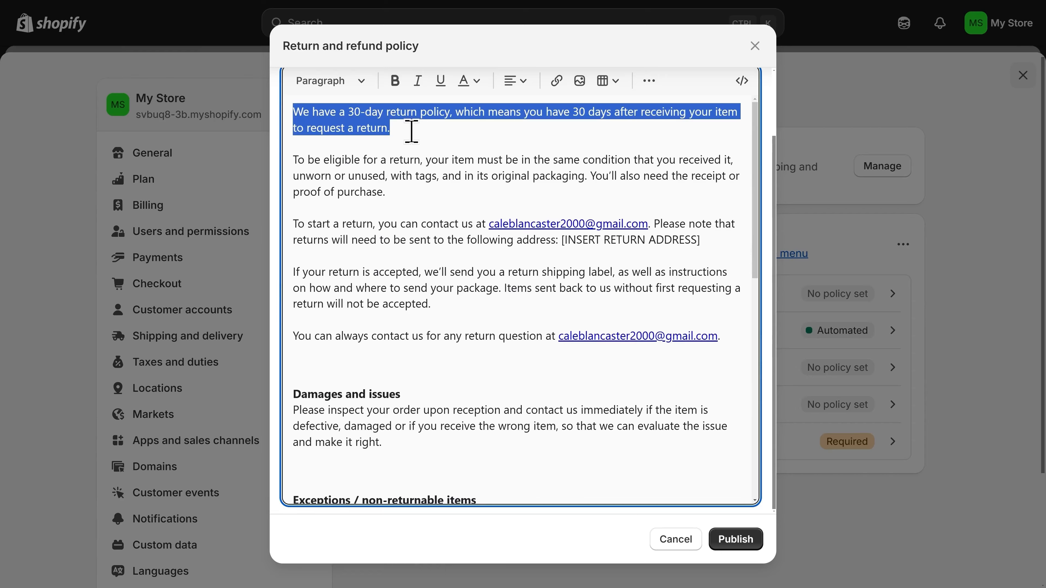
click(461, 150)
drag(717, 241, 568, 255)
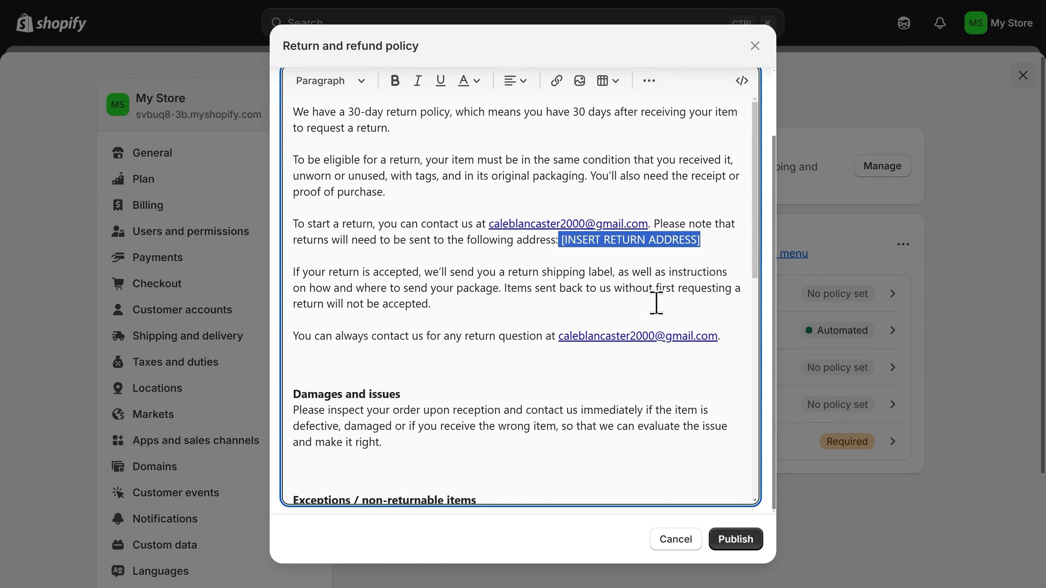
click(741, 546)
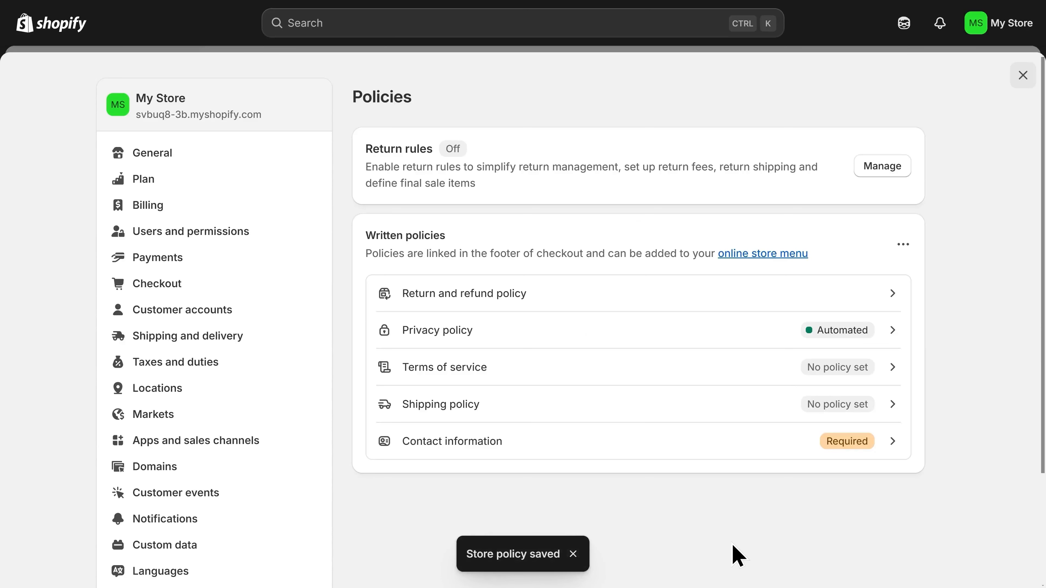
click(663, 336)
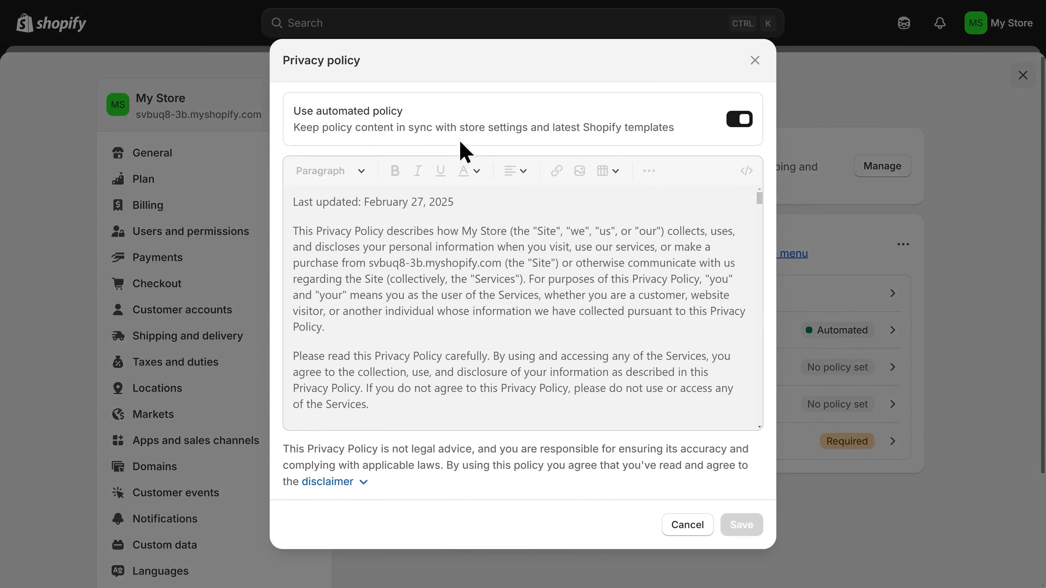
scroll(588, 280, down, 10)
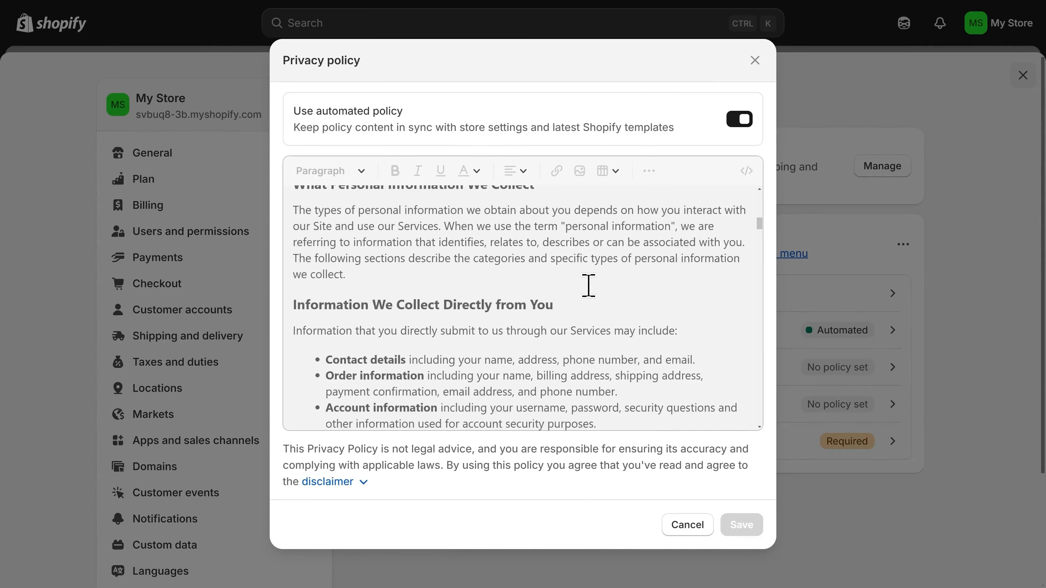
scroll(588, 285, up, 10)
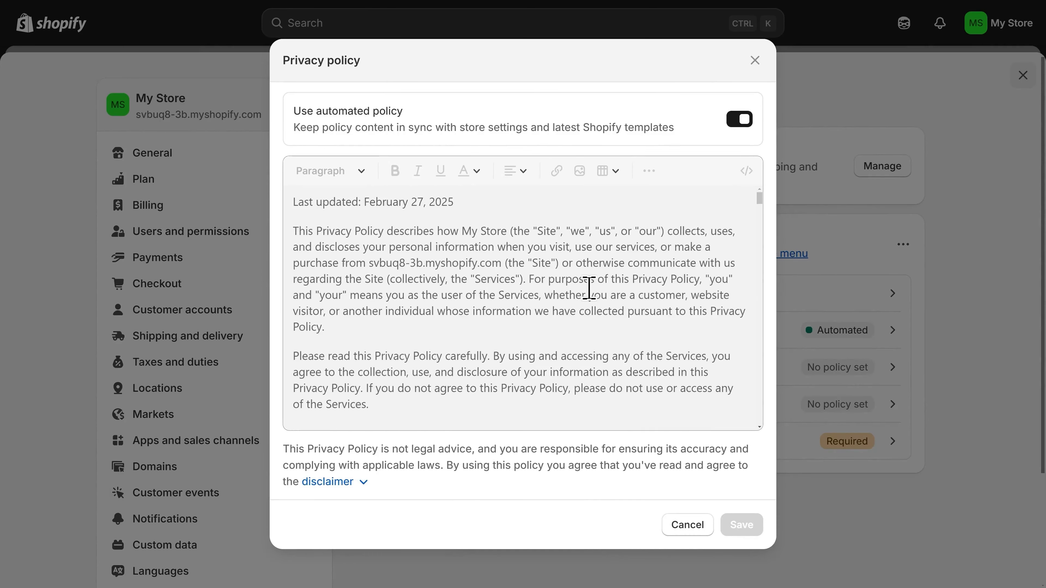
click(740, 124)
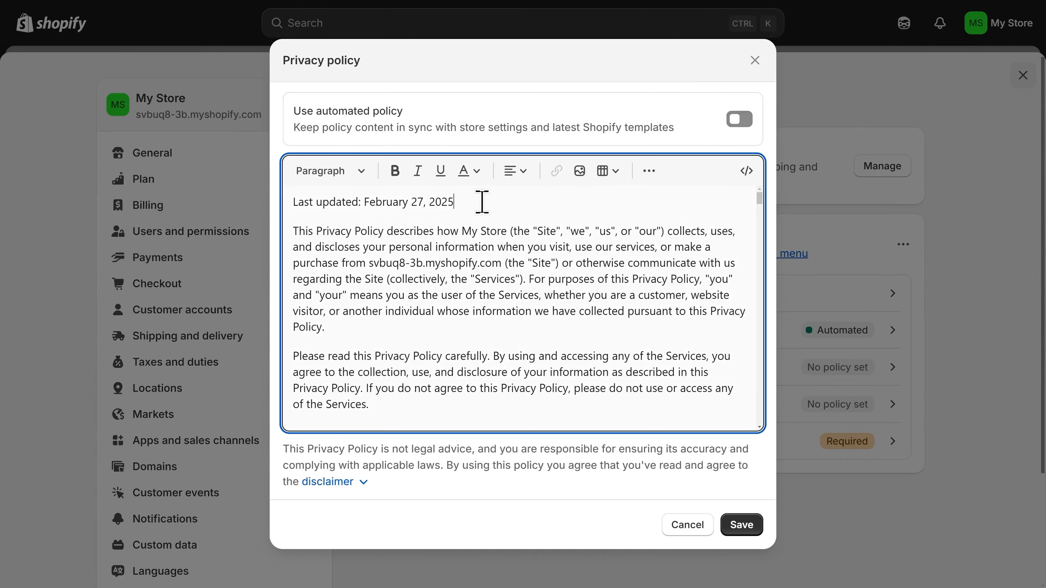
drag(481, 203, 293, 203)
click(530, 203)
click(738, 123)
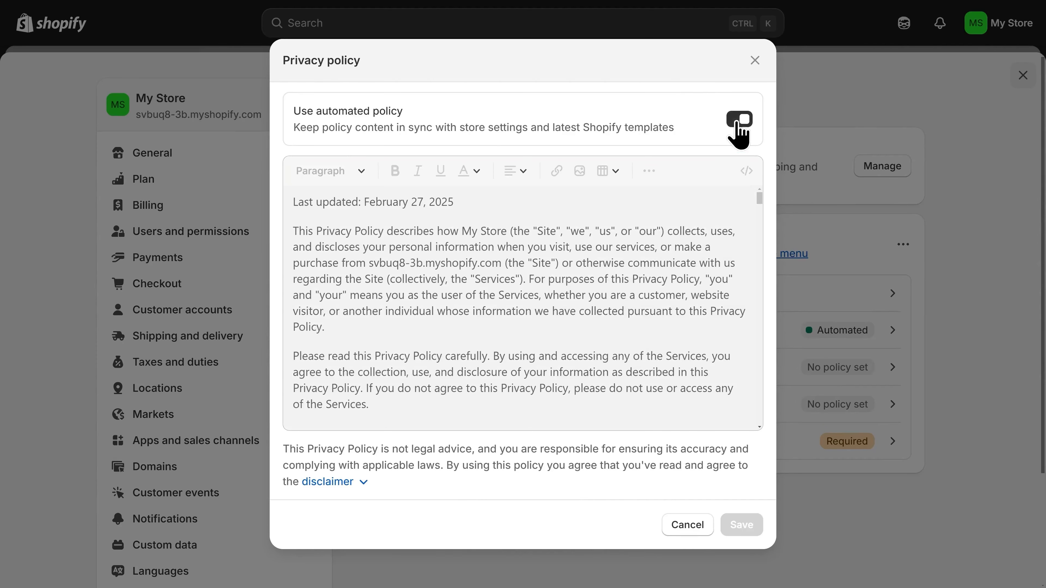
click(696, 528)
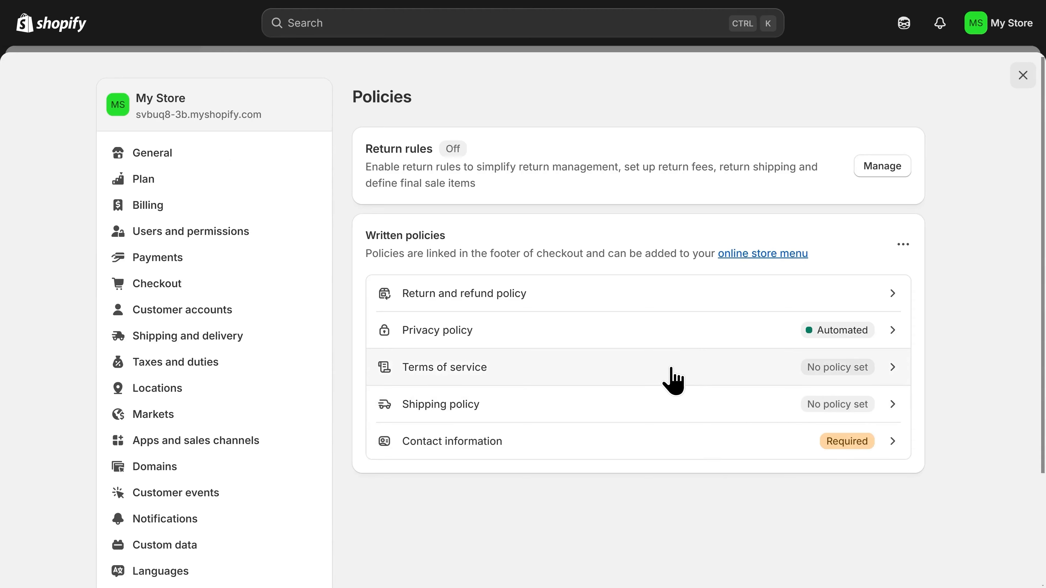
- Fill the Terms of service with the standard template text and look it over
click(684, 378)
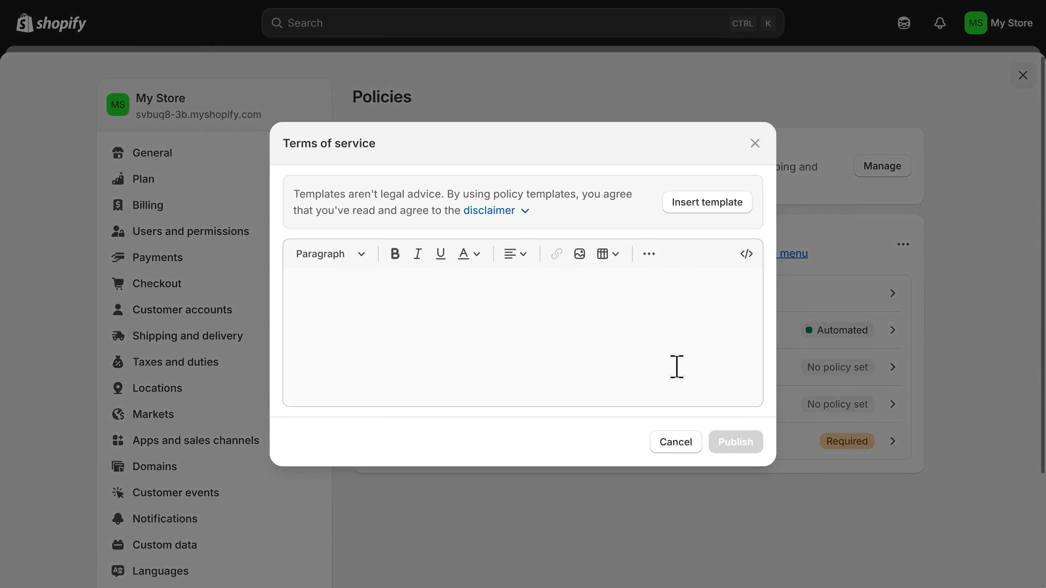
click(707, 210)
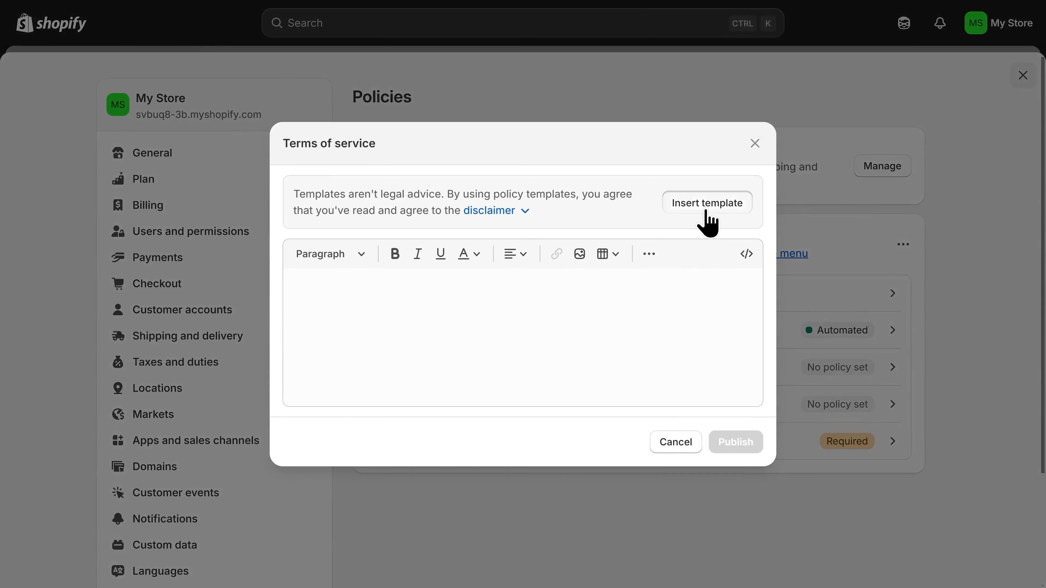
scroll(549, 355, down, 2)
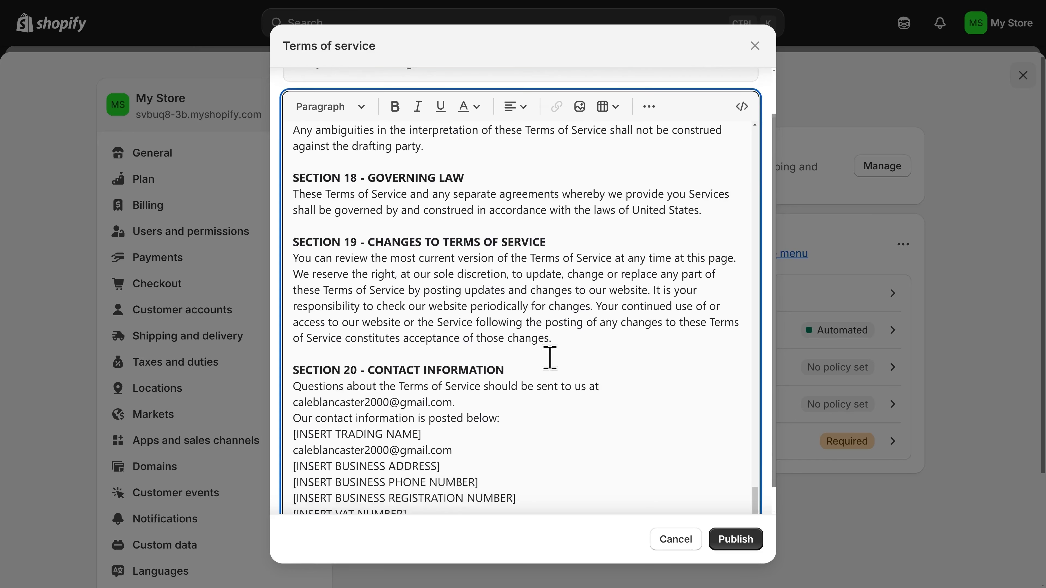
scroll(545, 362, up, 4)
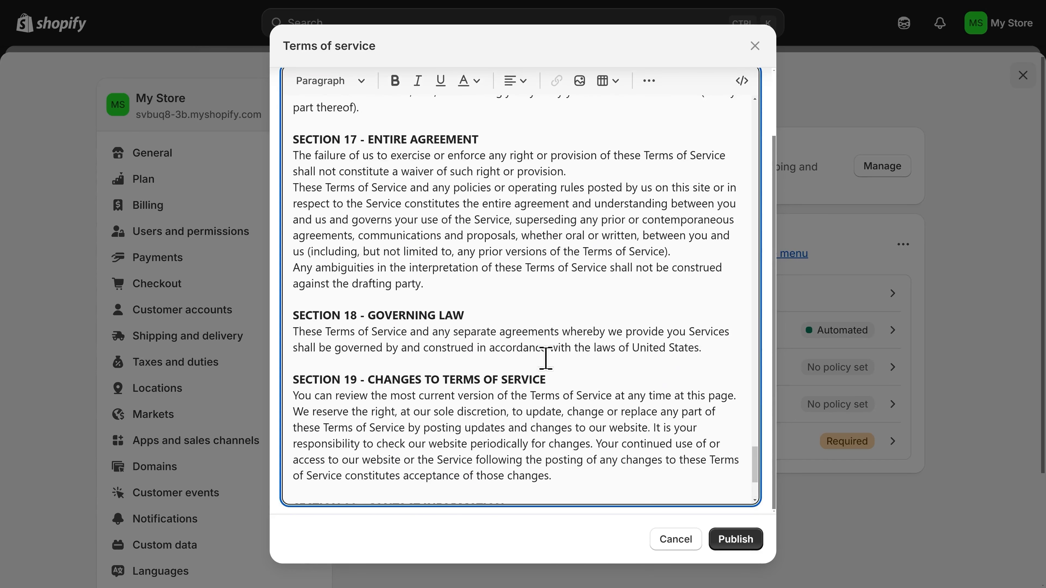
scroll(546, 358, down, 4)
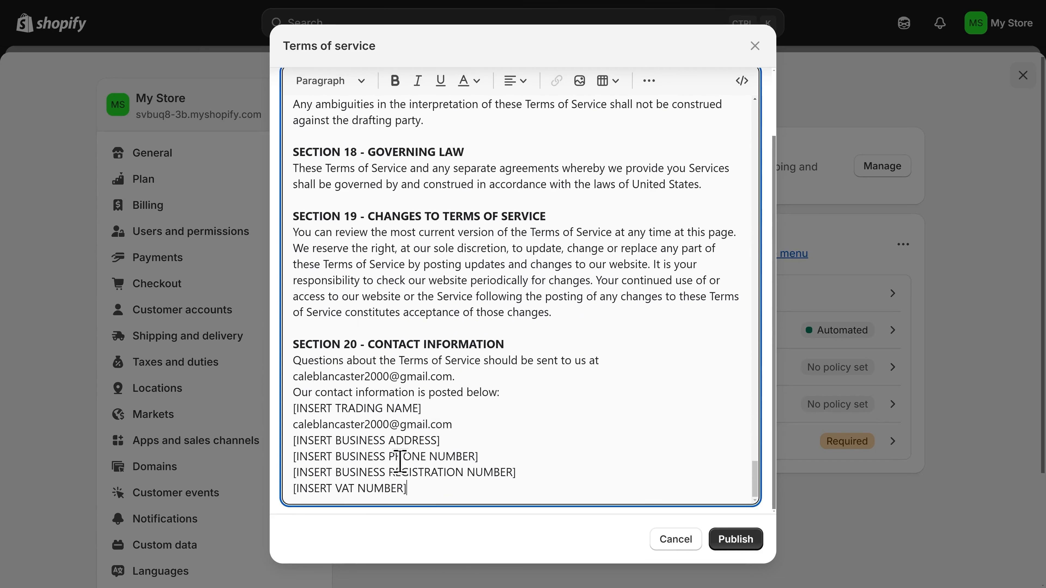
scroll(614, 410, up, 14)
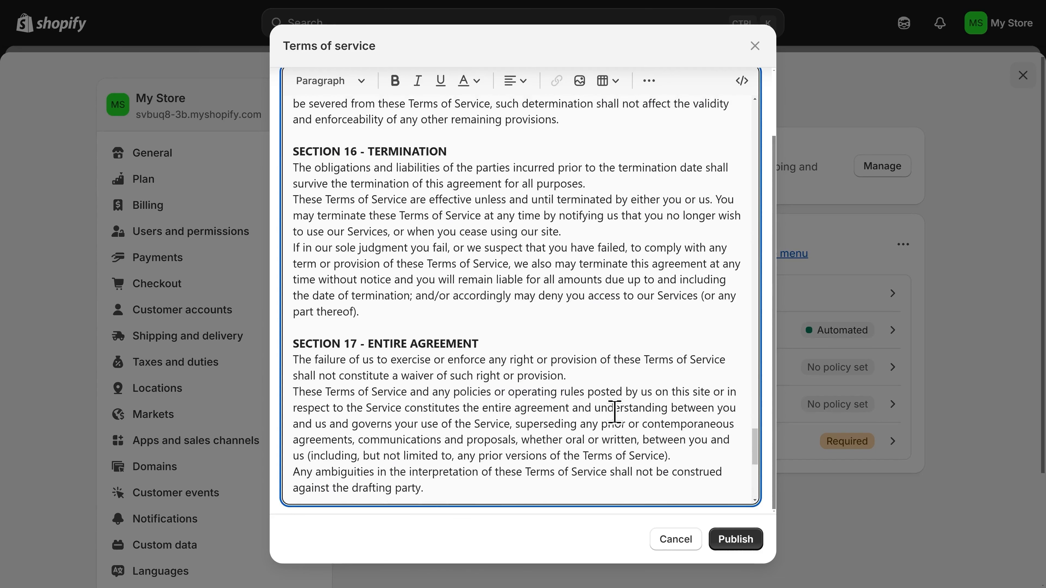
scroll(614, 411, up, 10)
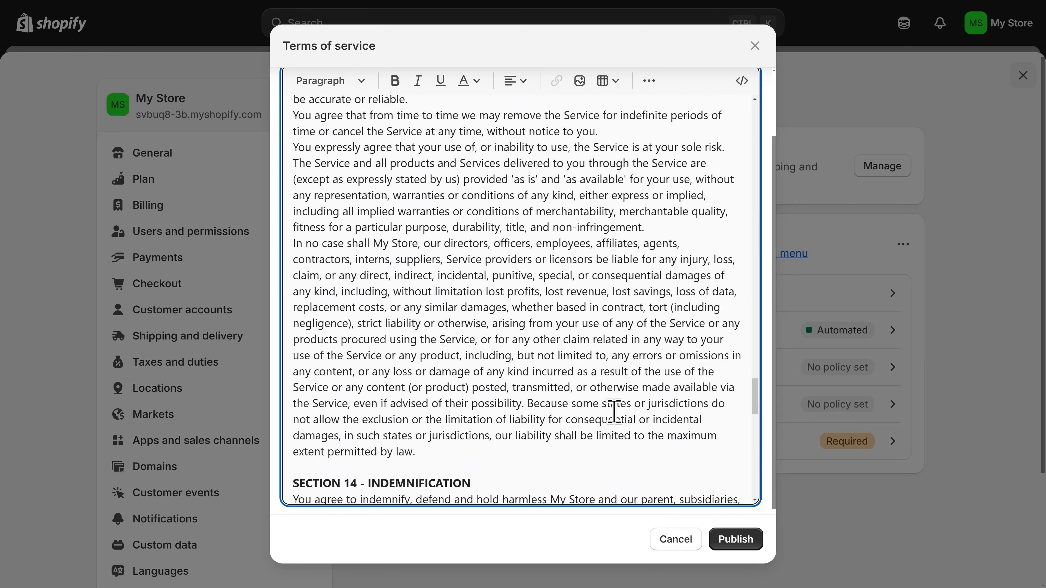
scroll(614, 410, up, 12)
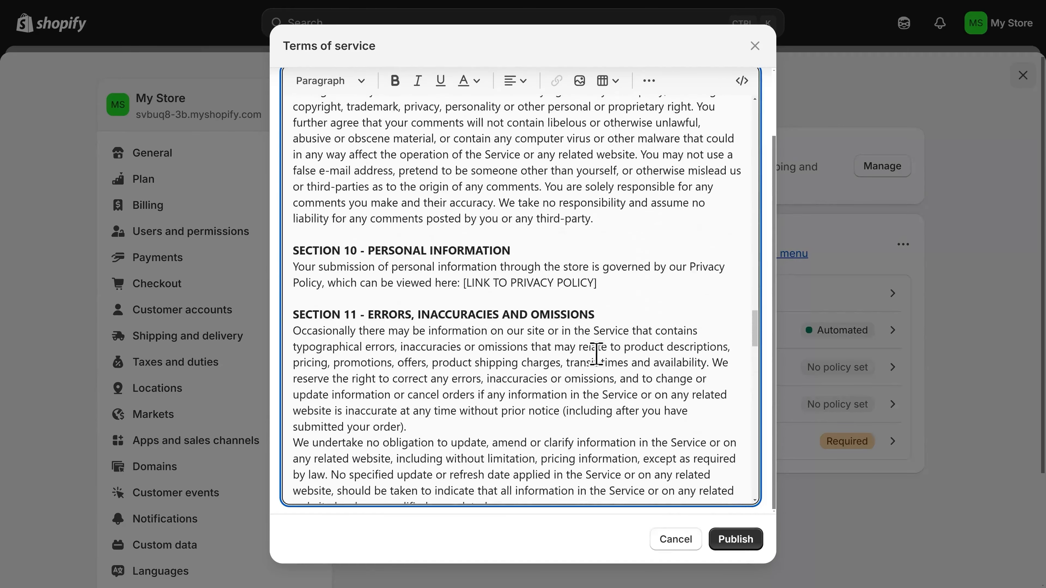
- Check the privacy and refund policy link placeholders, then publish the Terms of service
drag(607, 285, 463, 292)
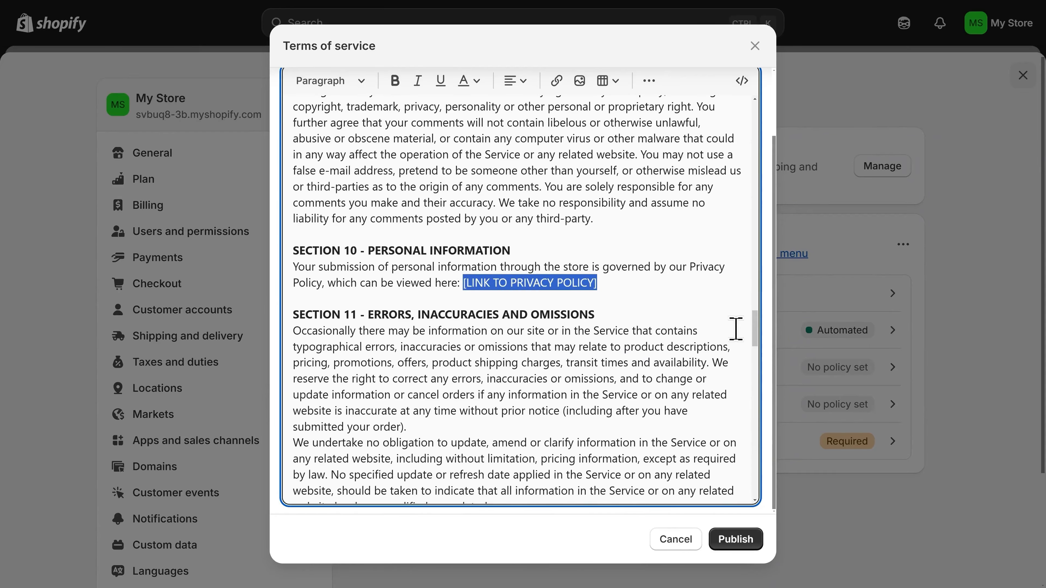
scroll(759, 344, up, 1)
drag(759, 344, 747, 258)
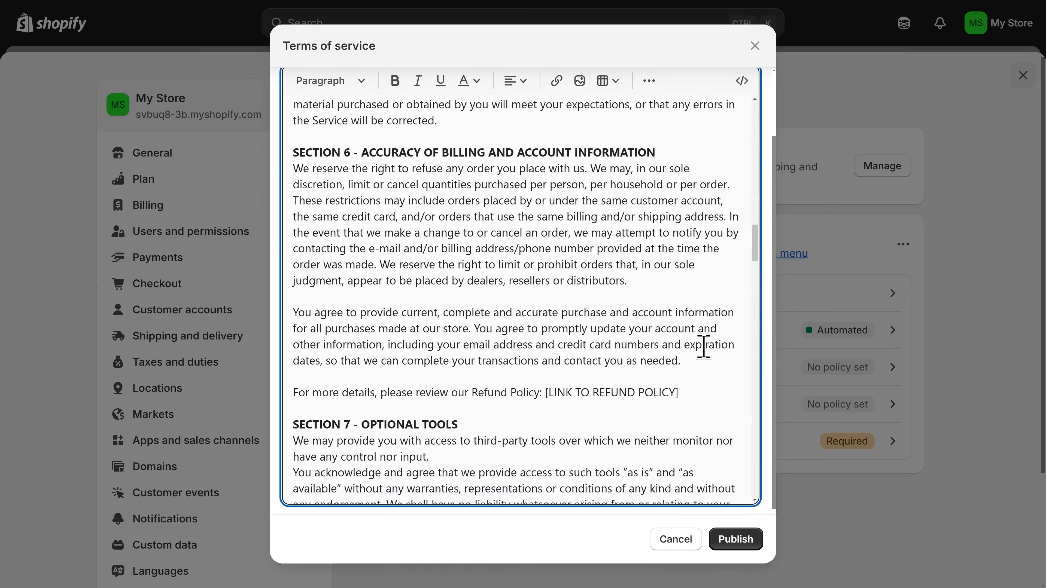
drag(691, 392, 546, 394)
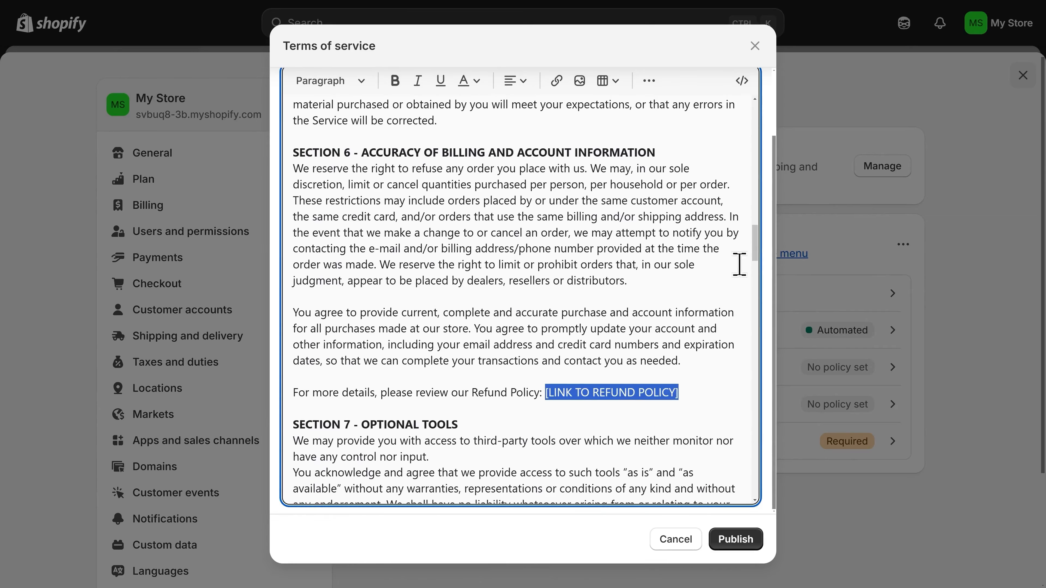
drag(756, 256, 758, 133)
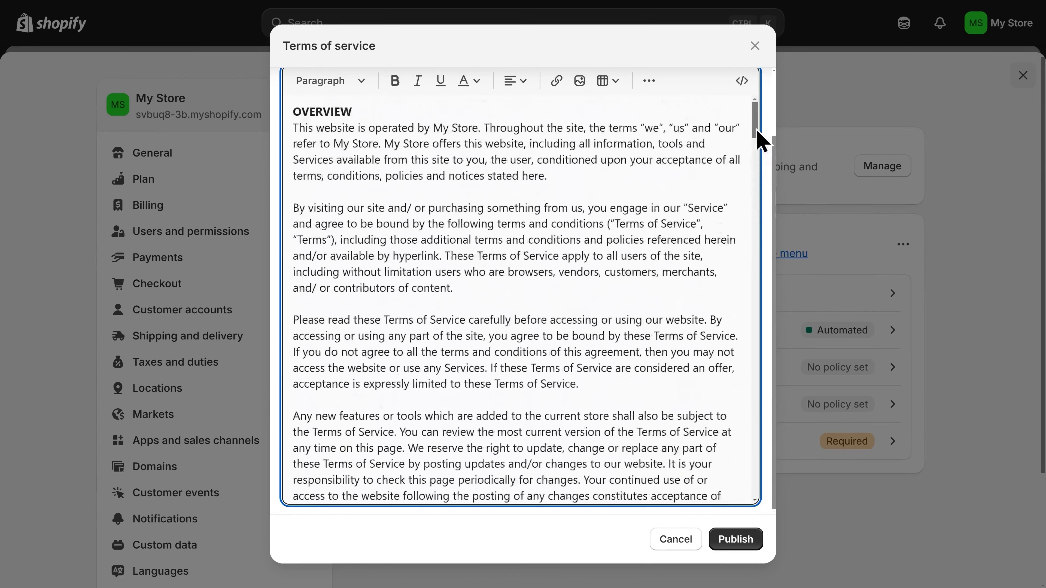
click(741, 550)
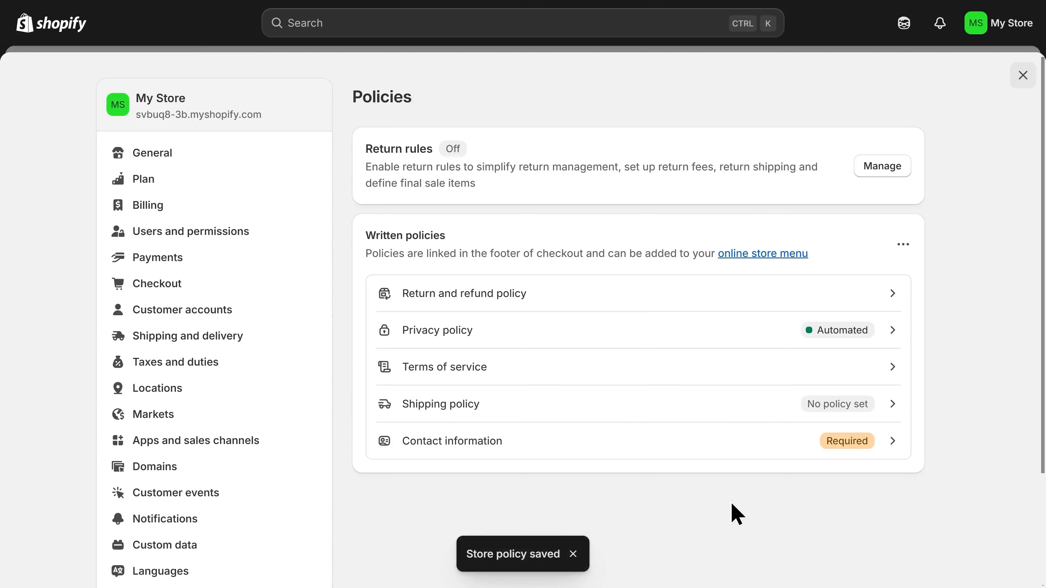
- Open the Shipping policy and place the cursor in its empty editor
click(672, 402)
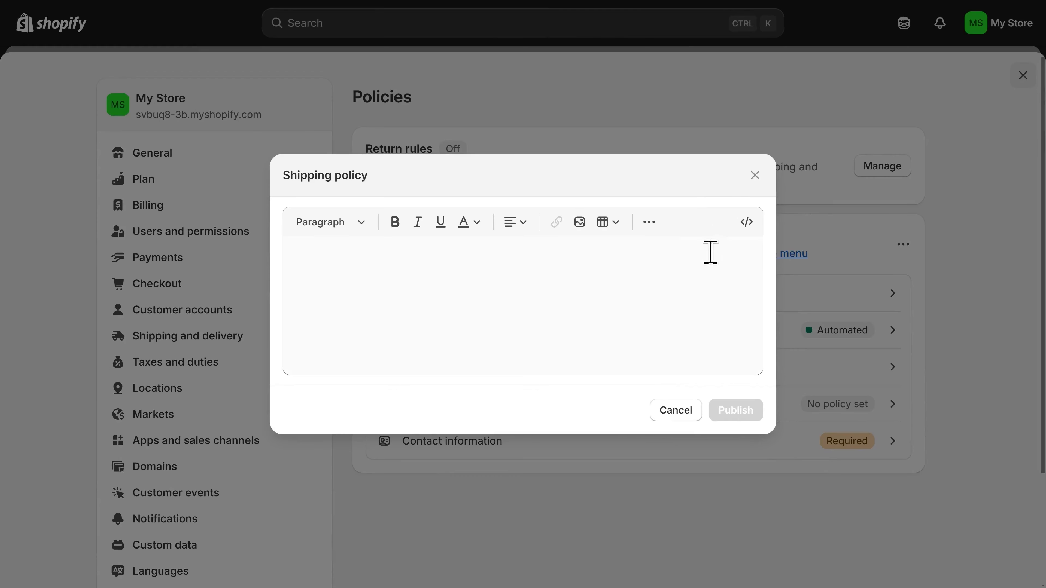
click(389, 277)
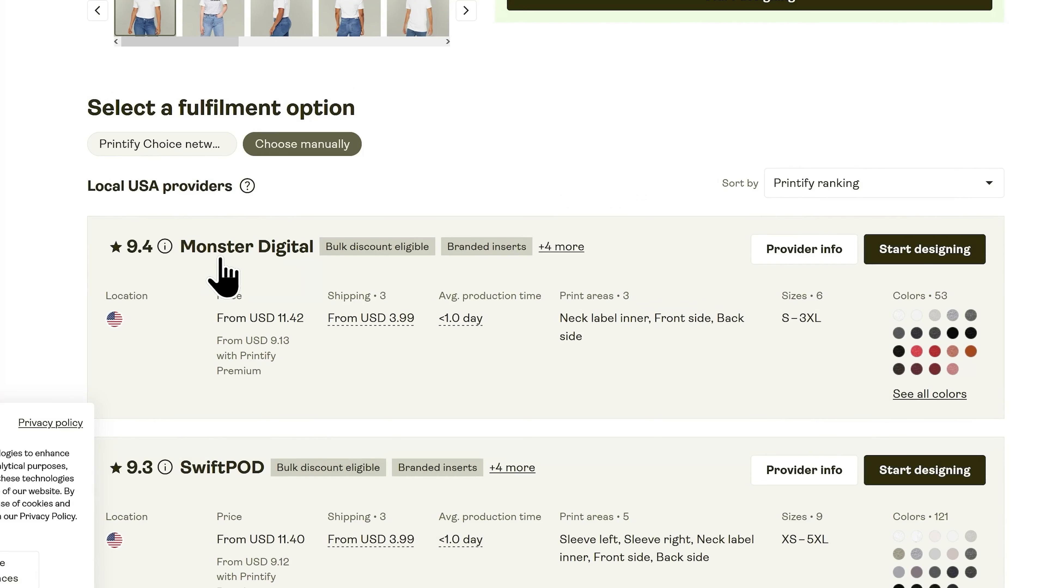
- Show Monster Digital's provider info and review its Shipping tab rates by region
click(808, 256)
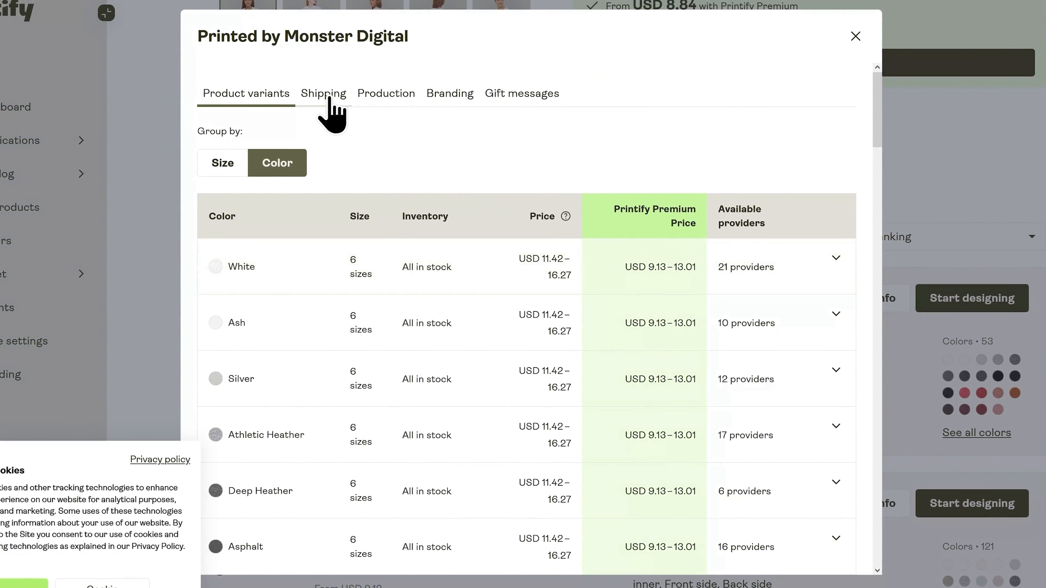
click(330, 103)
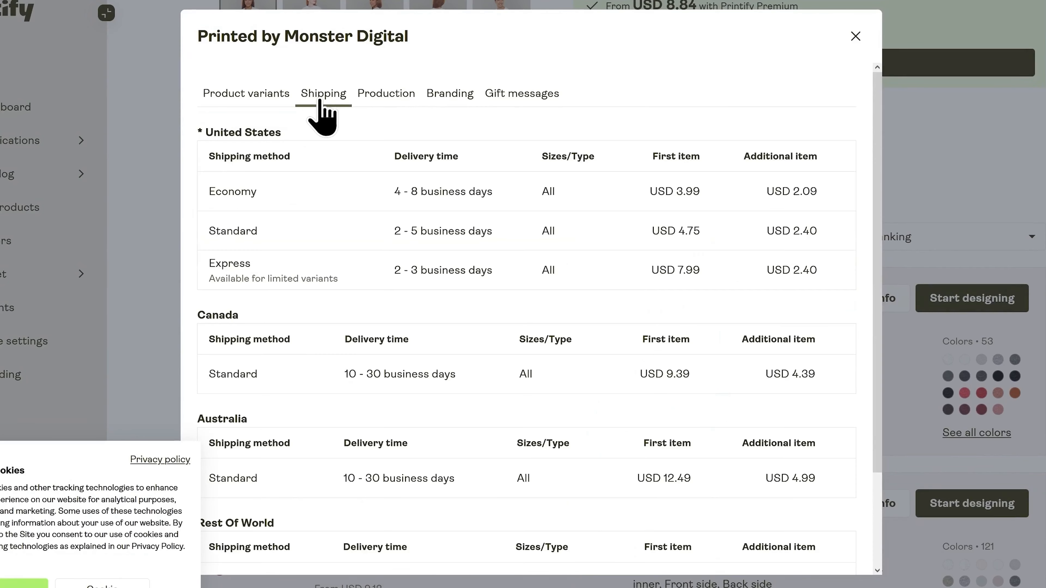
scroll(354, 194, down, 3)
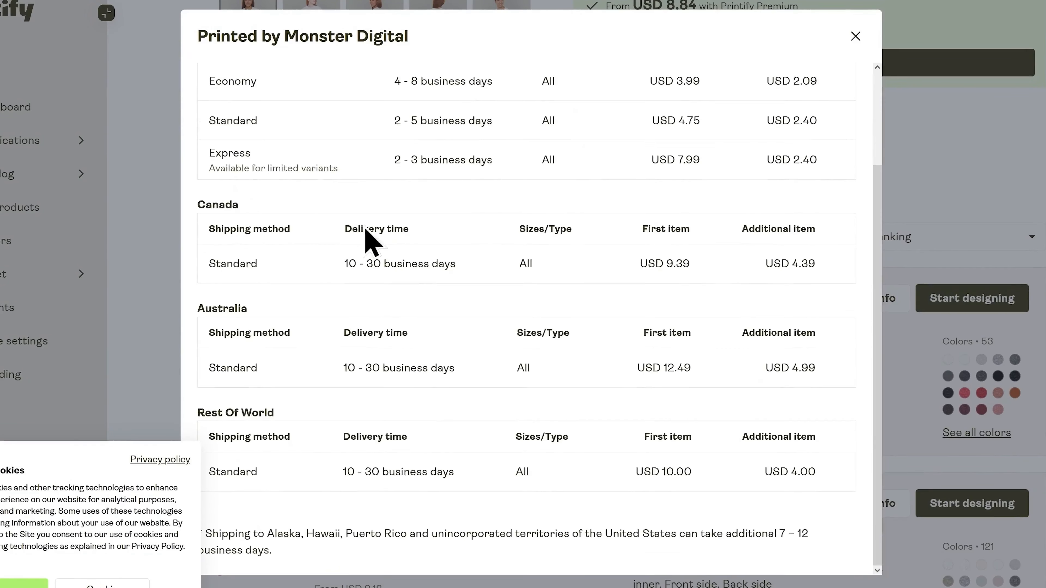
scroll(322, 116, up, 3)
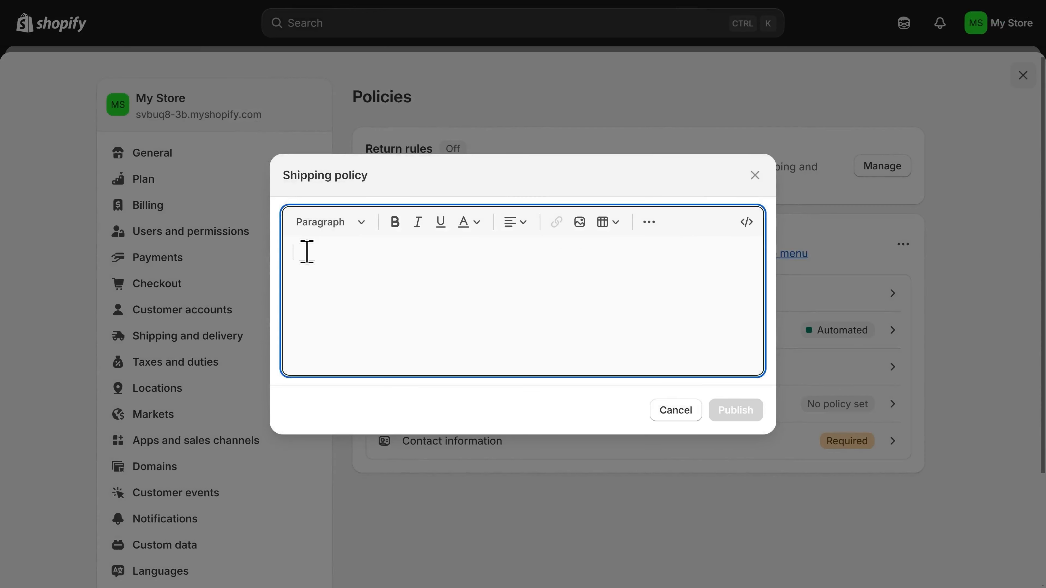
- Paste the prepared shipping policy text into the editor and publish it
key(ctrl+v)
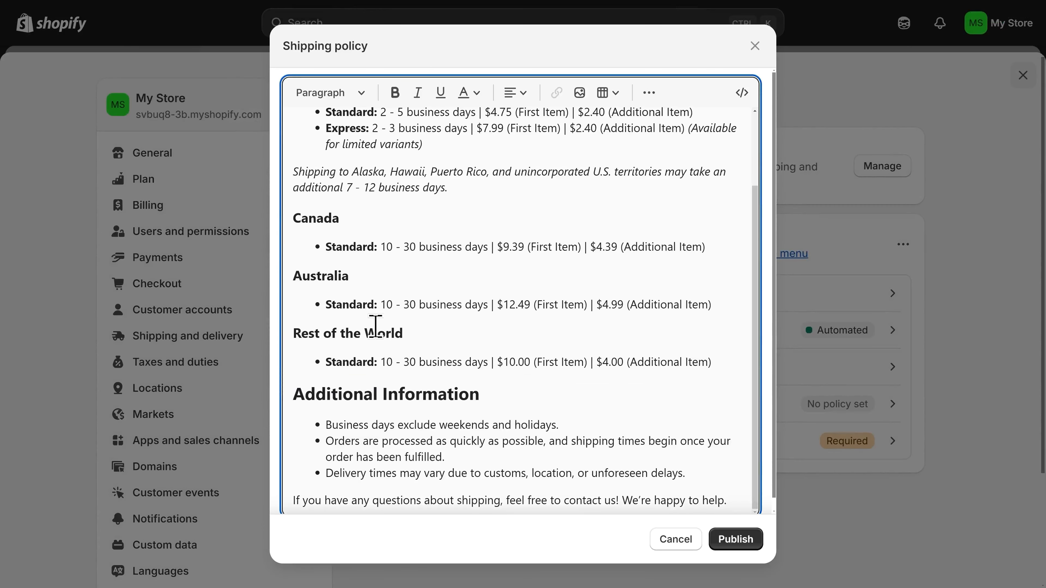
scroll(434, 391, up, 3)
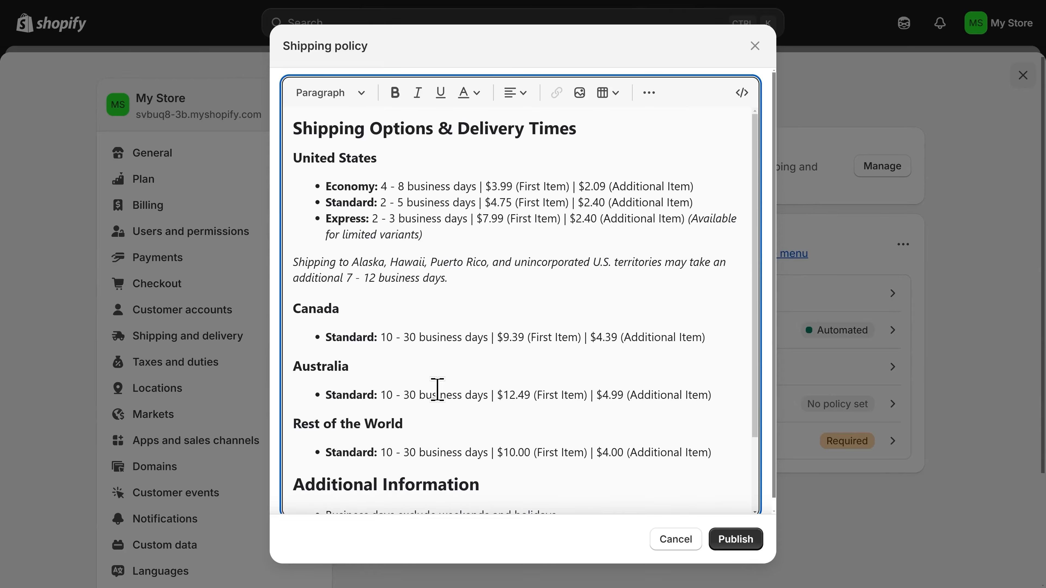
scroll(437, 390, down, 2)
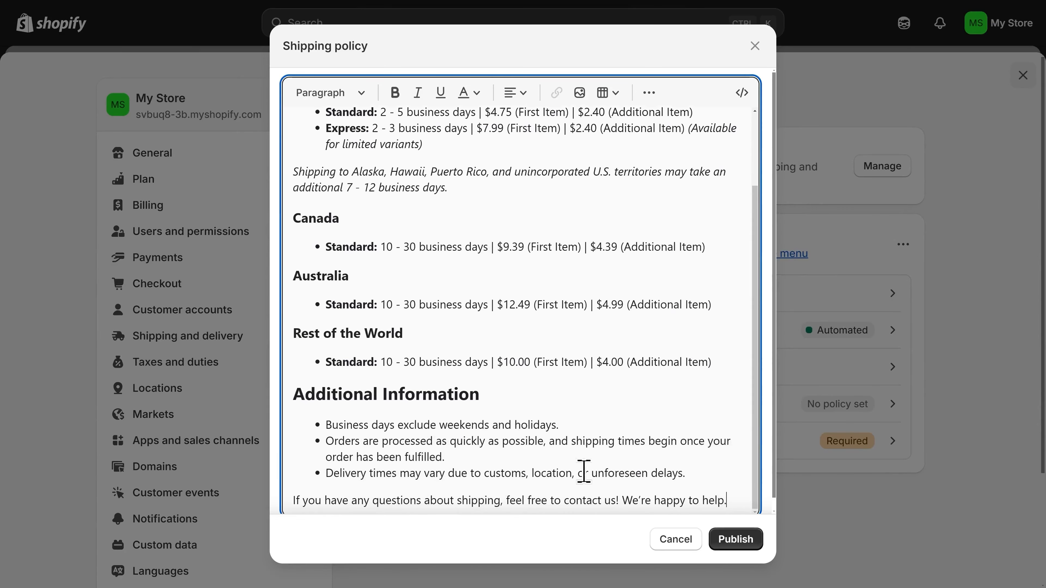
click(737, 544)
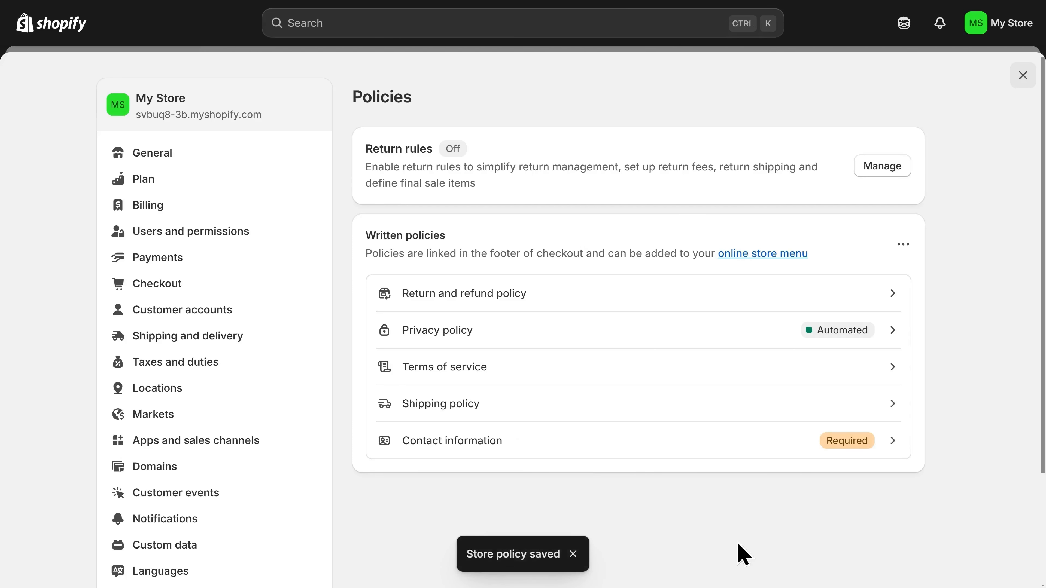
- Fill the Contact information policy with the template text and publish it
click(591, 455)
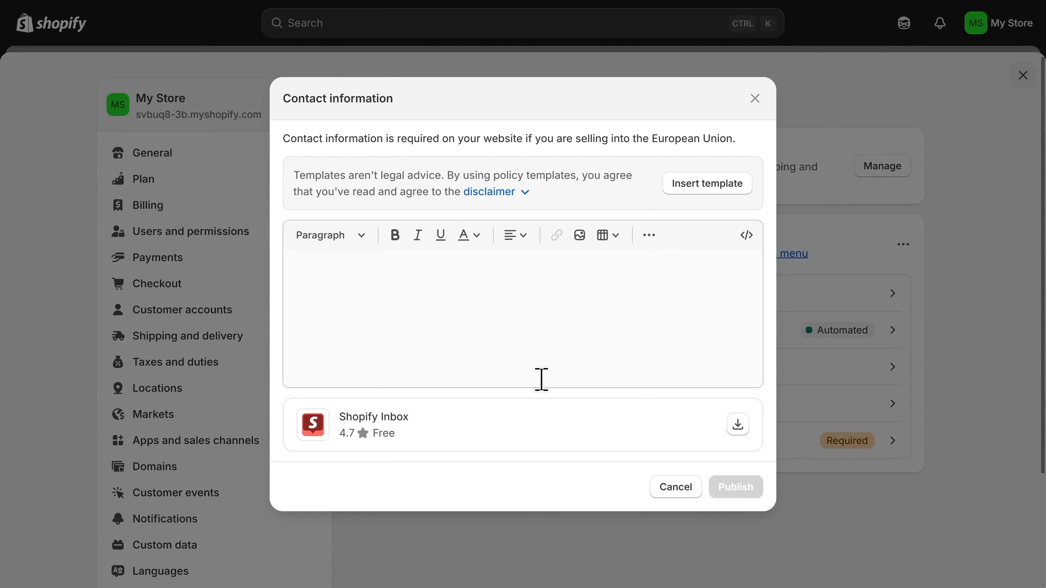
click(536, 349)
click(701, 193)
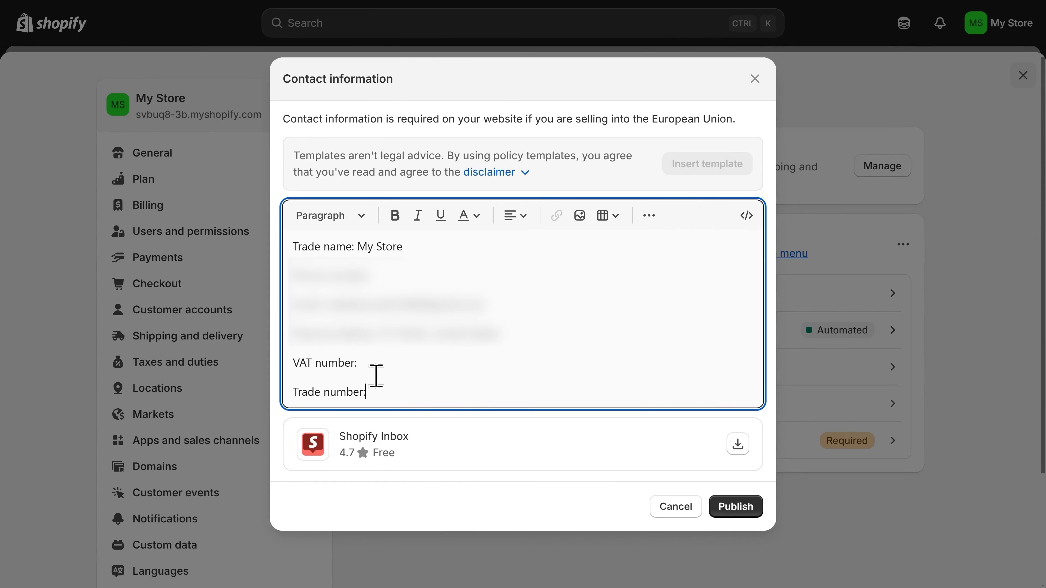
drag(373, 374, 293, 246)
click(293, 246)
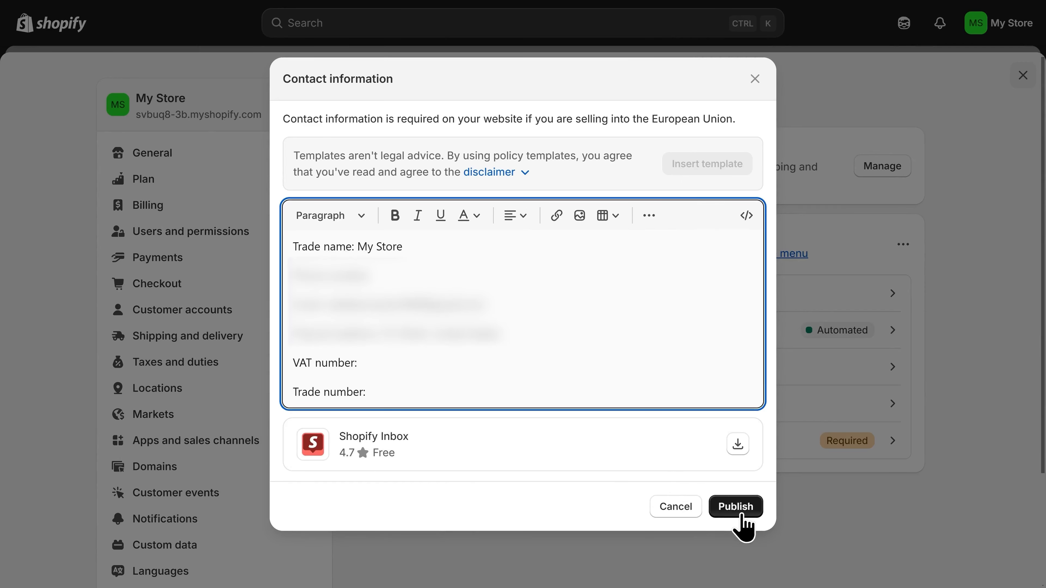
click(735, 507)
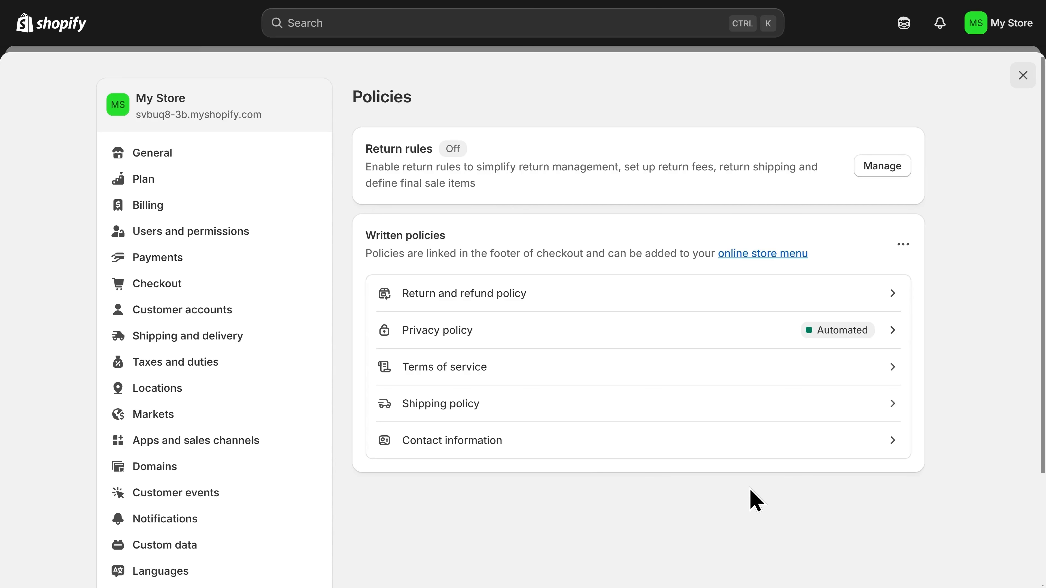
- Add a new Online Store page titled 'FAQ' with placeholder content and save it
click(1022, 77)
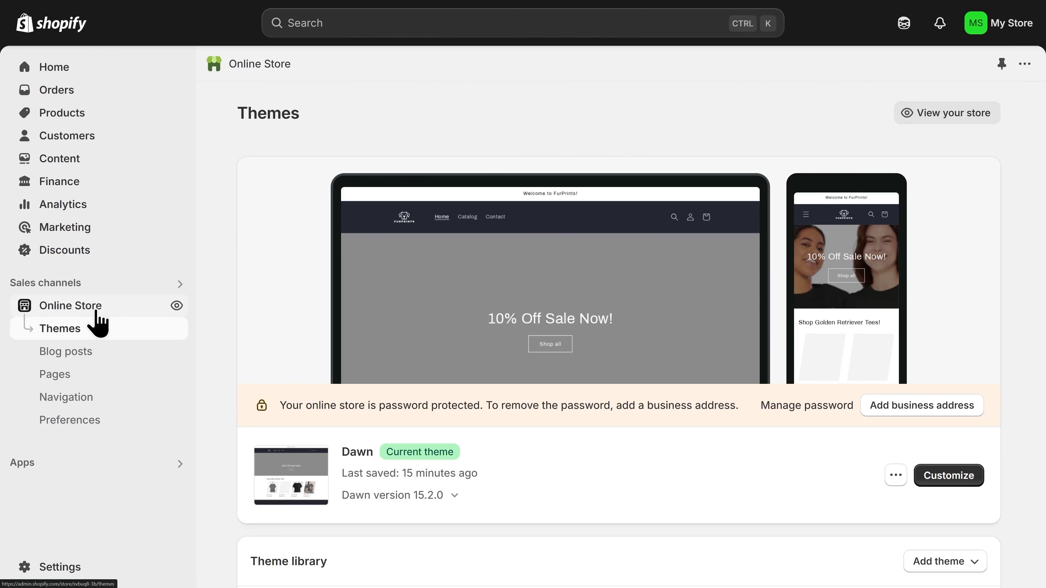
click(84, 376)
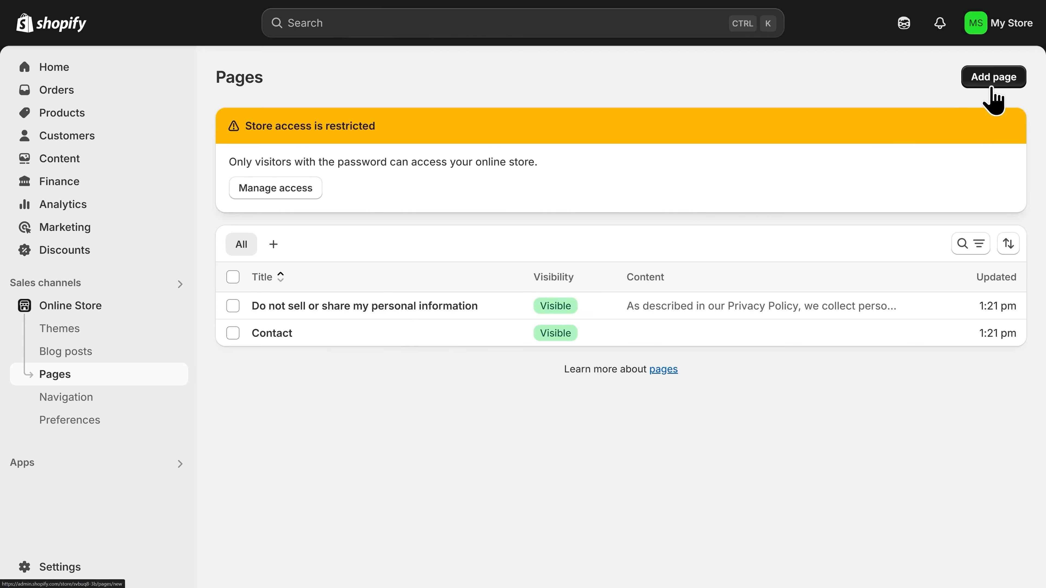
click(993, 100)
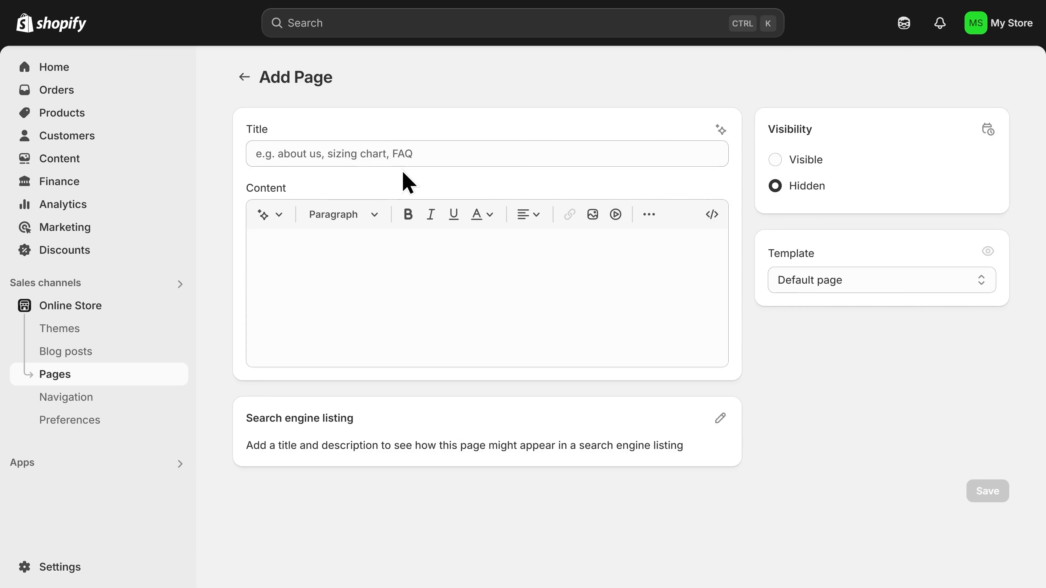
click(397, 149)
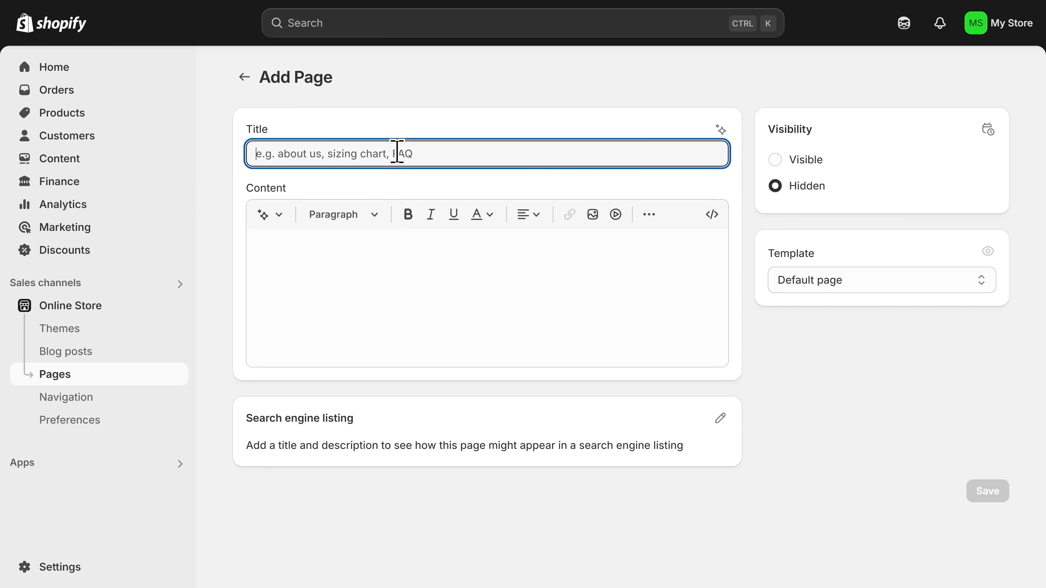
text(FAQ)
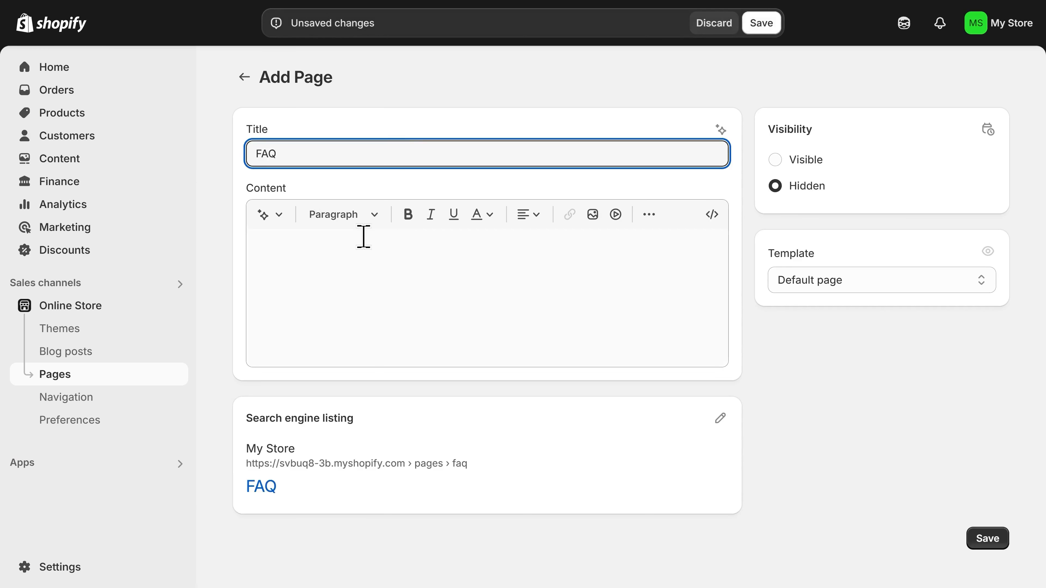
click(355, 259)
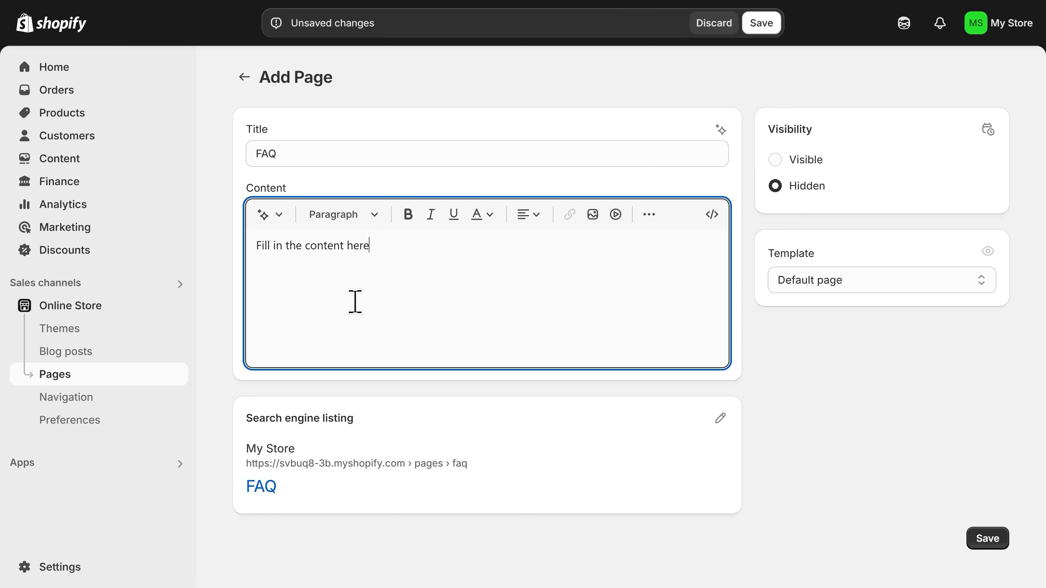
click(989, 541)
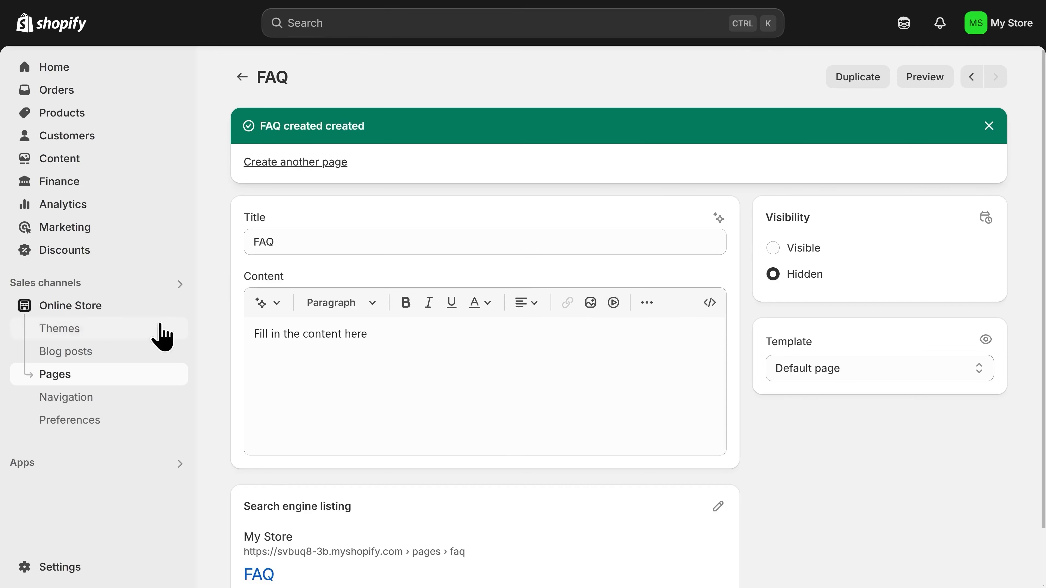
- Add policy links, starting with Terms of Service, to the Footer menu and save it
click(82, 398)
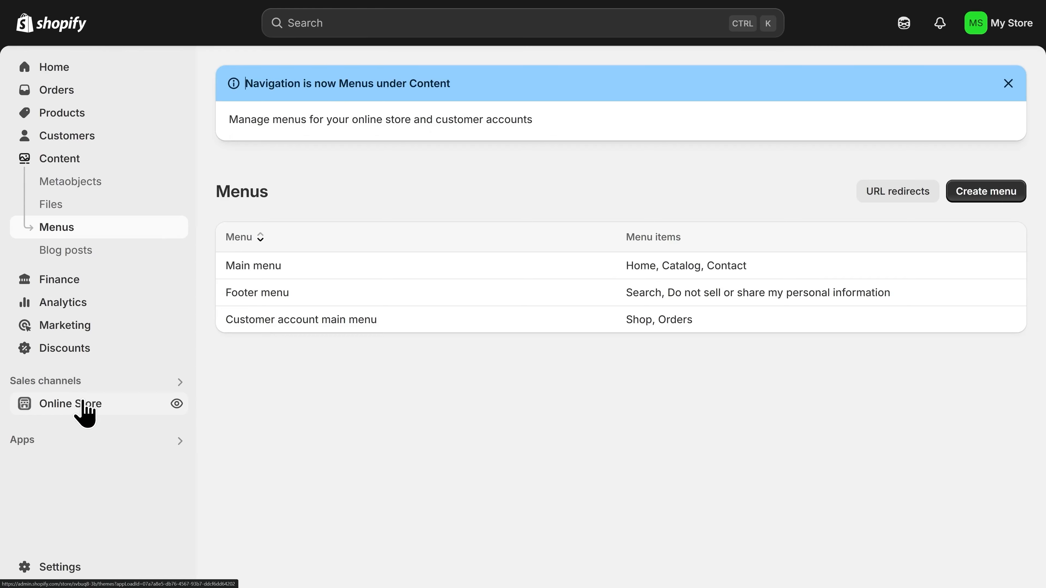
click(261, 293)
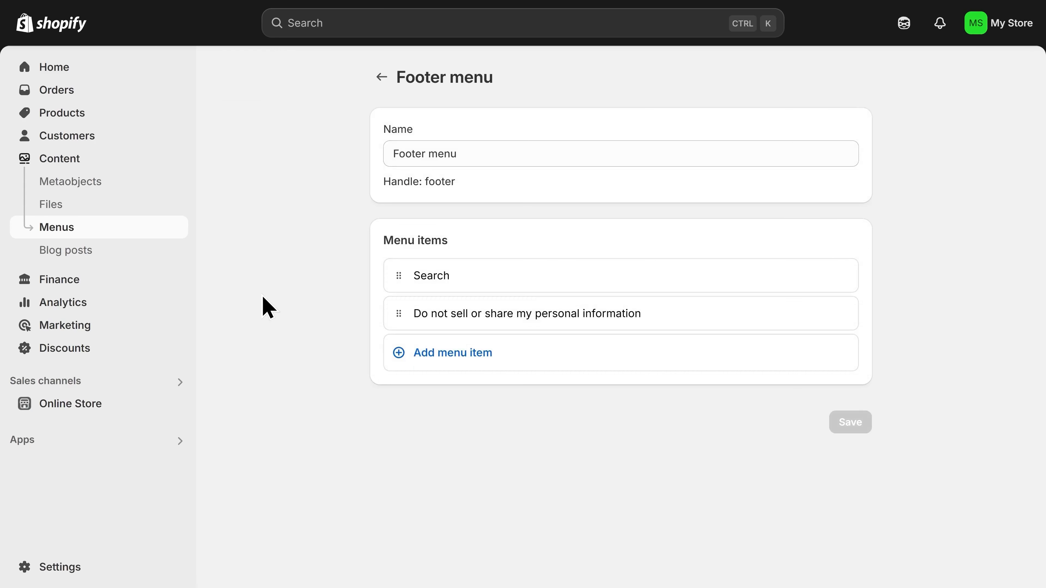
click(456, 358)
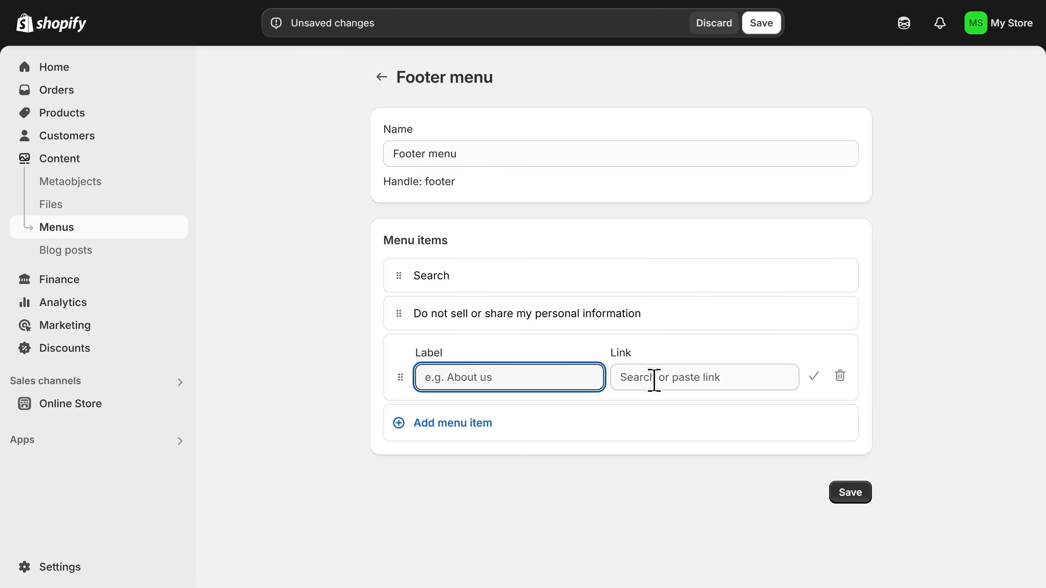
click(671, 379)
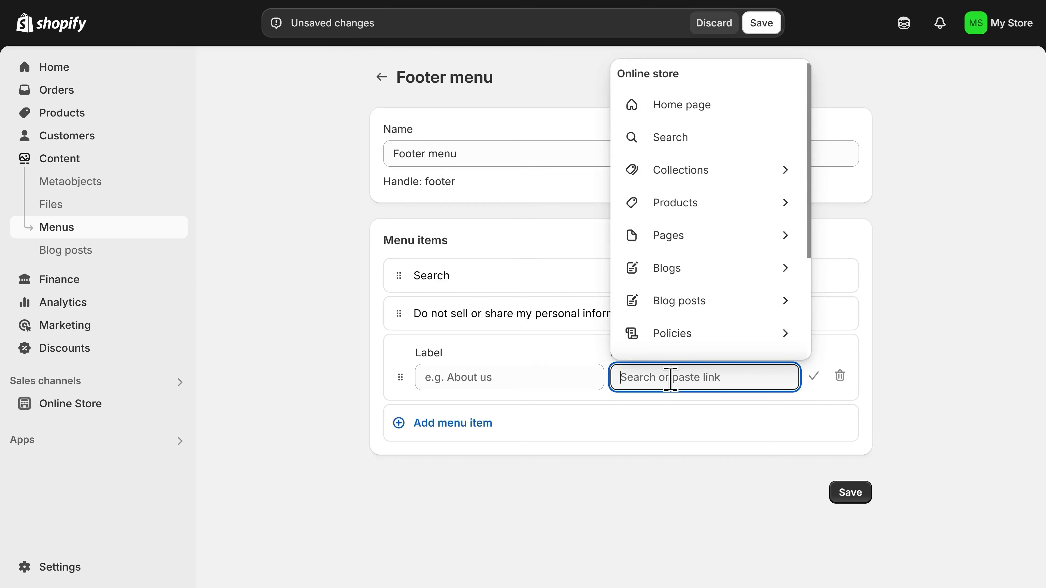
click(679, 335)
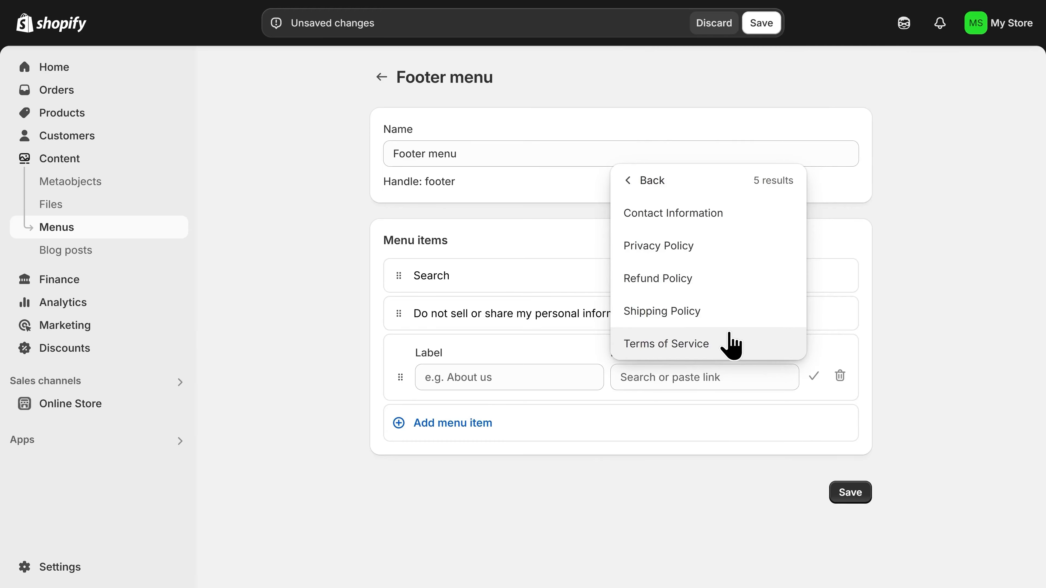
click(731, 345)
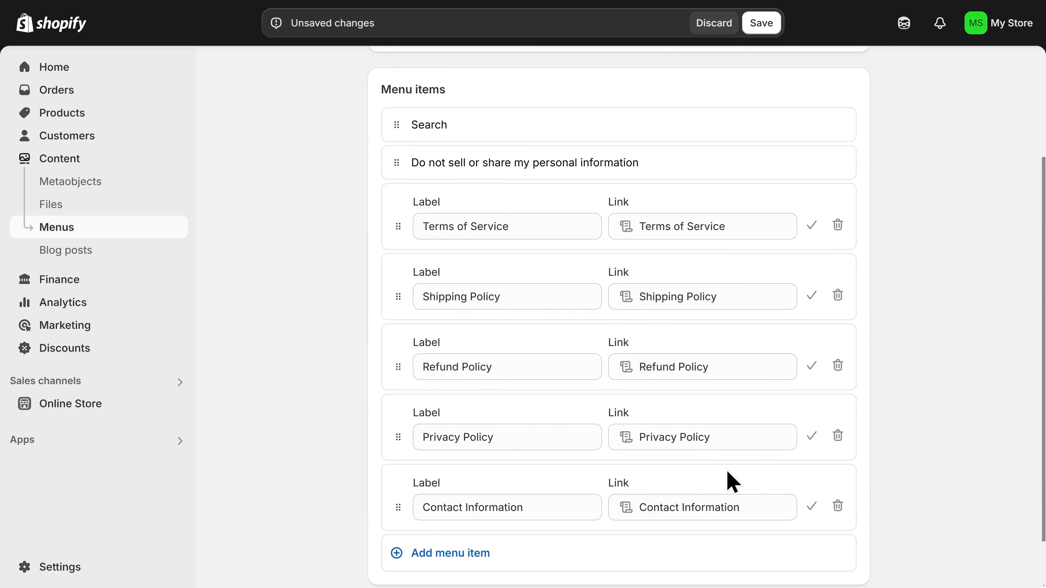
scroll(731, 480, down, 1)
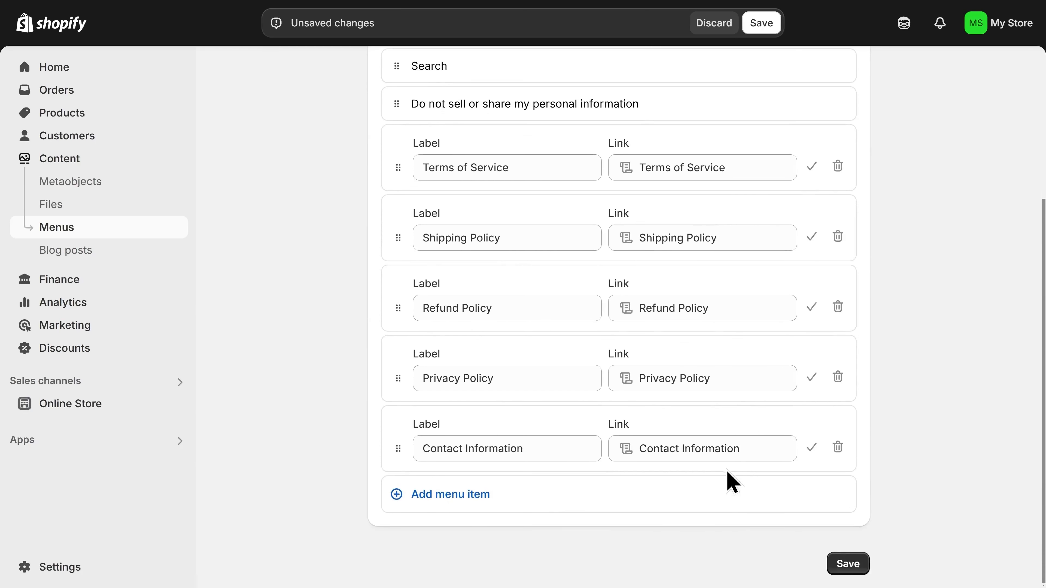
click(856, 561)
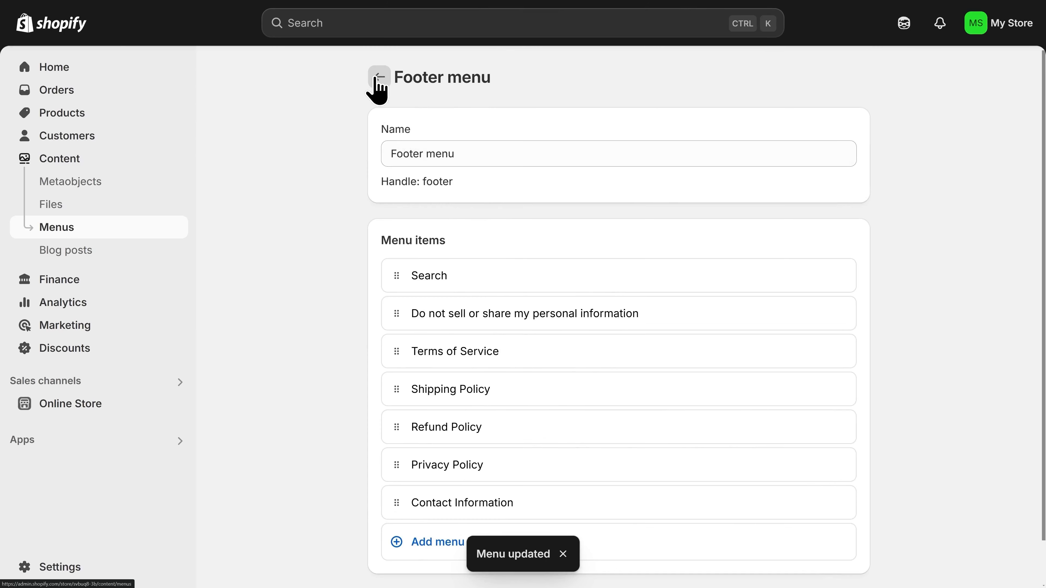
click(376, 79)
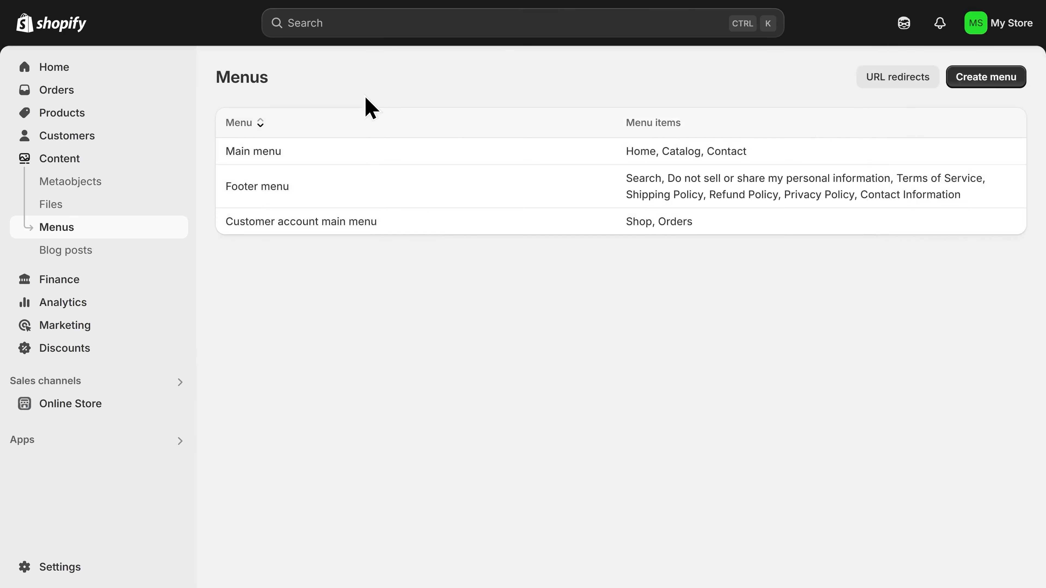
- Add a Main menu item linking to the Golden Retriever Tees collection
click(260, 153)
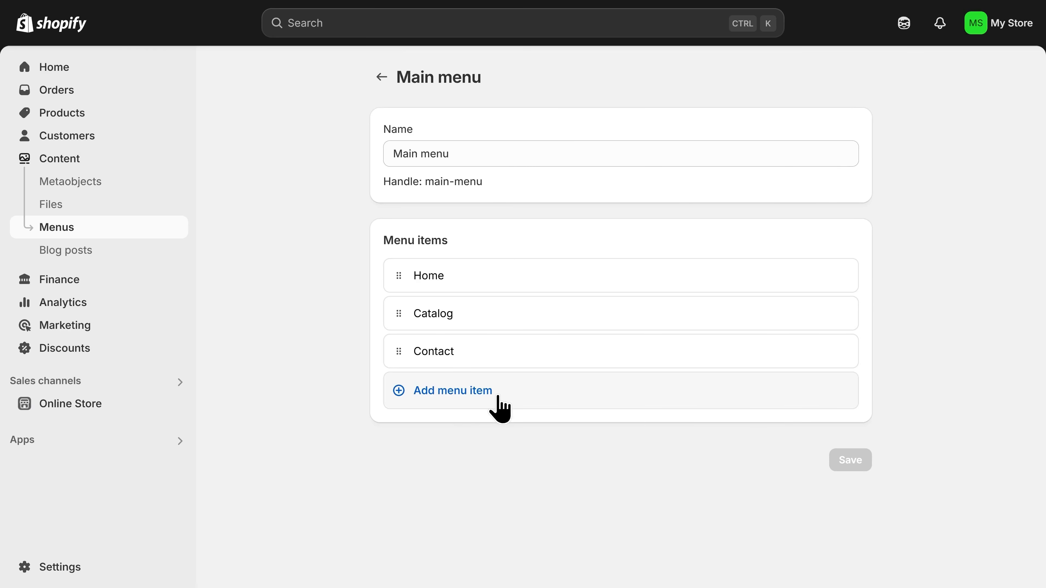
click(474, 391)
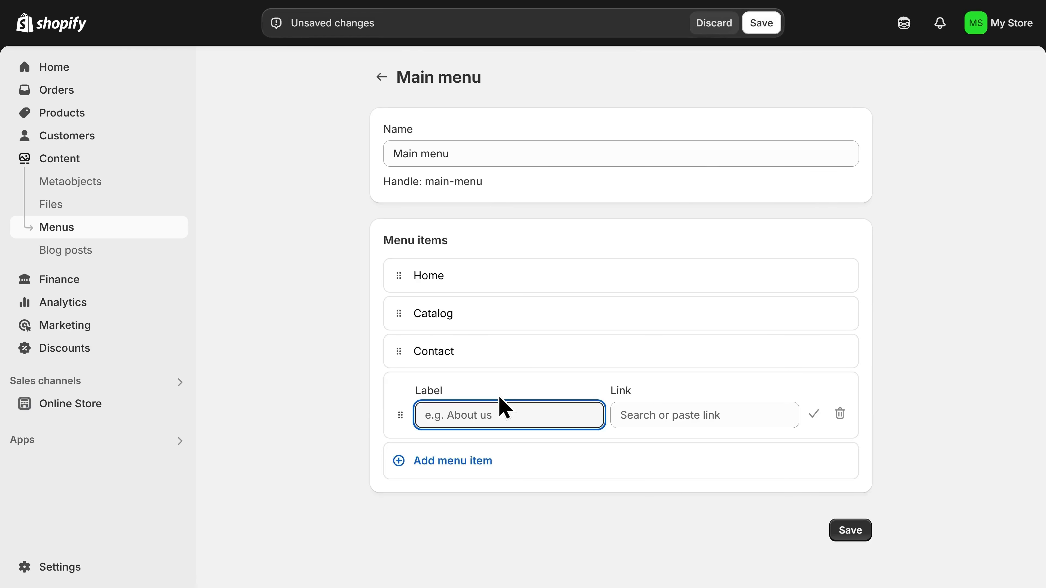
click(677, 415)
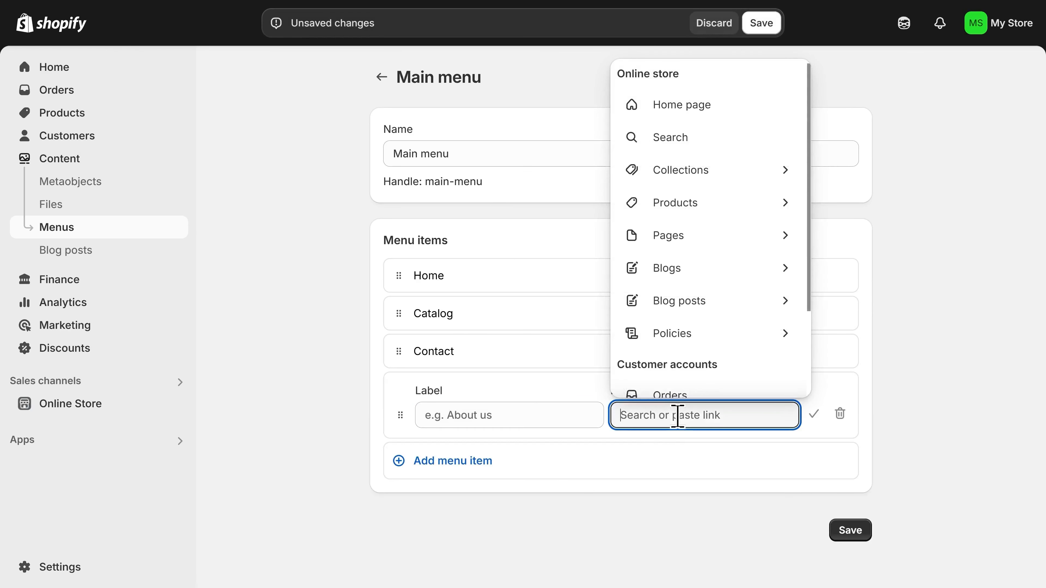
click(689, 179)
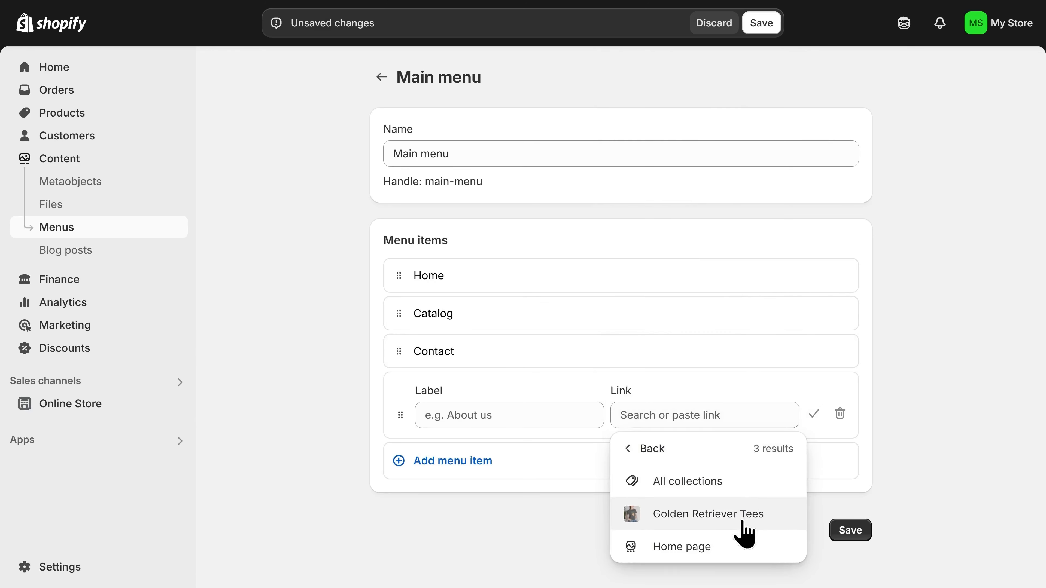
click(690, 520)
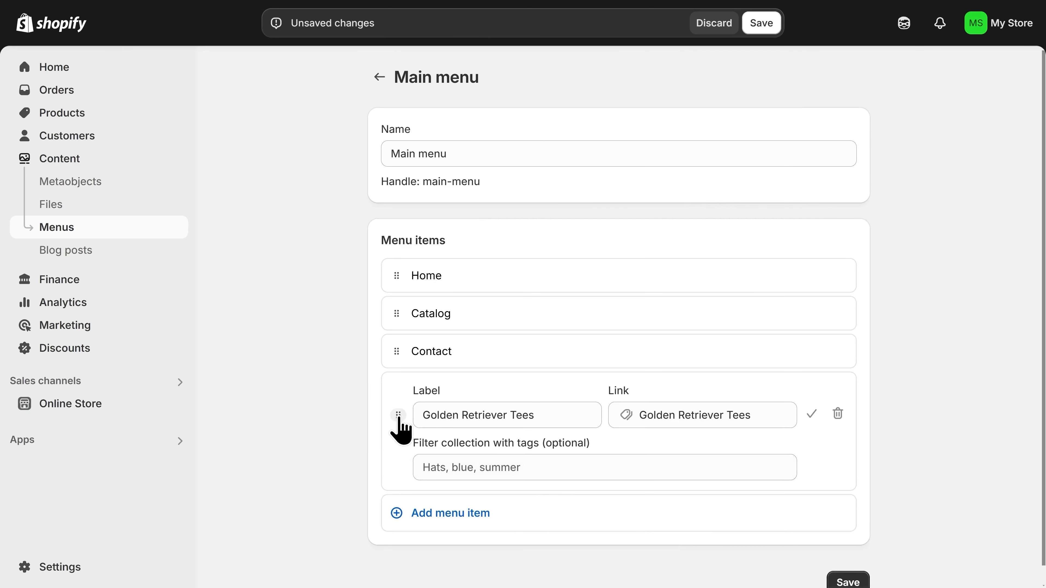
- Nest the Golden Retriever Tees item under Catalog and confirm it by toggling Catalog
drag(397, 416, 430, 390)
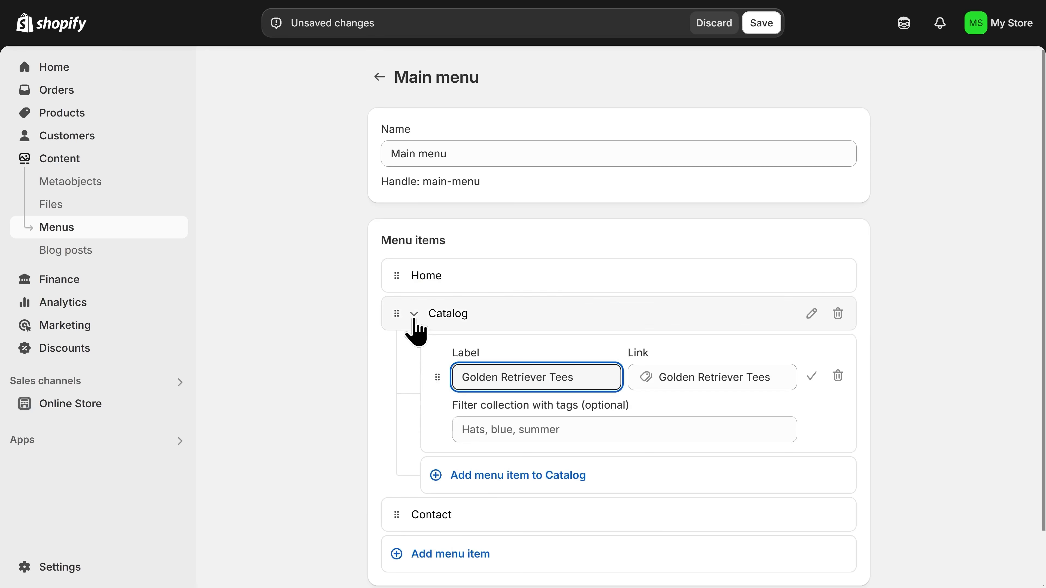
click(414, 314)
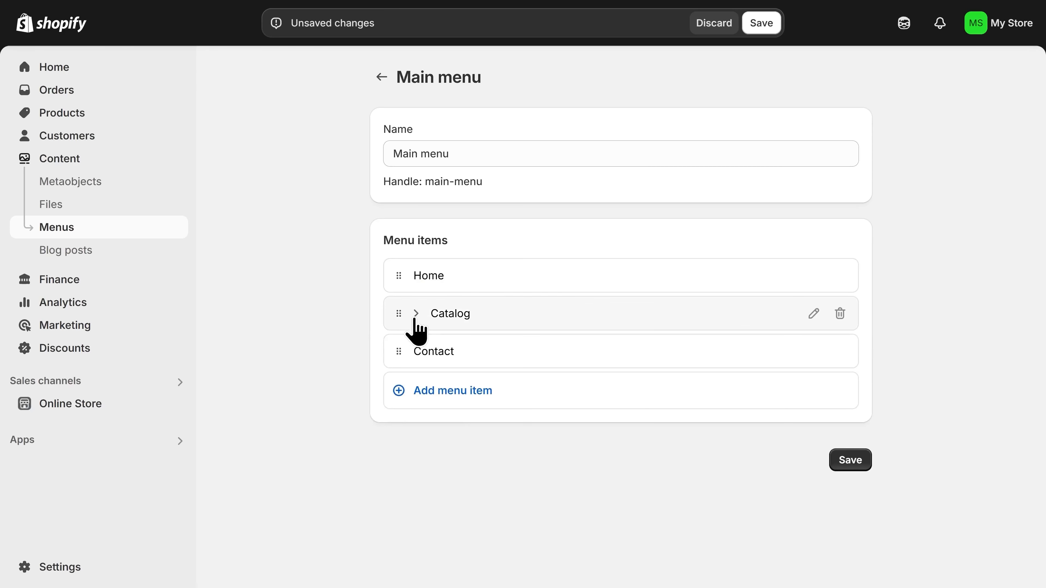
click(414, 315)
click(414, 315)
click(416, 314)
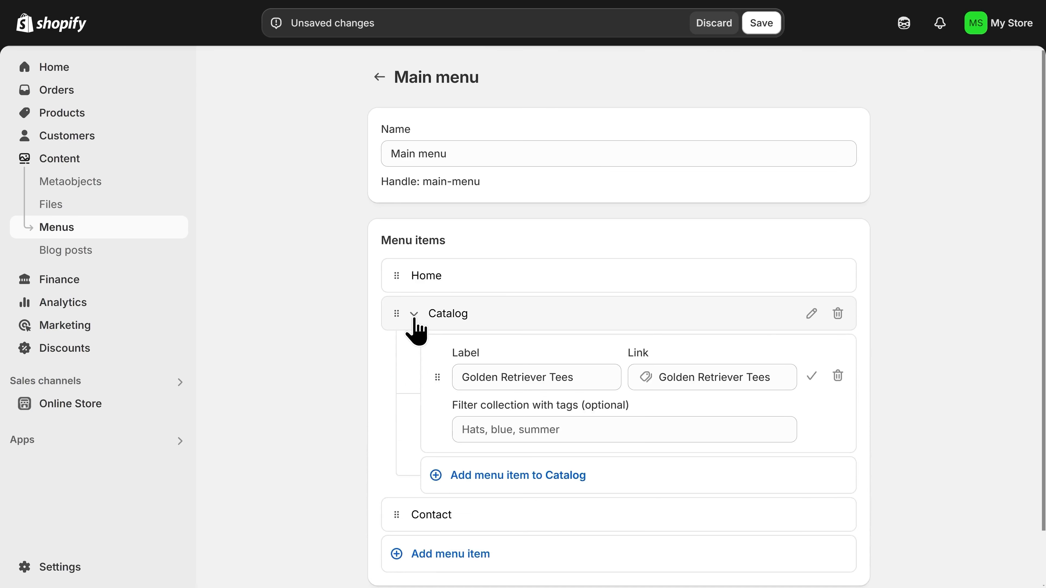
- Add an item under Catalog linked to Products > All products and confirm it
click(811, 376)
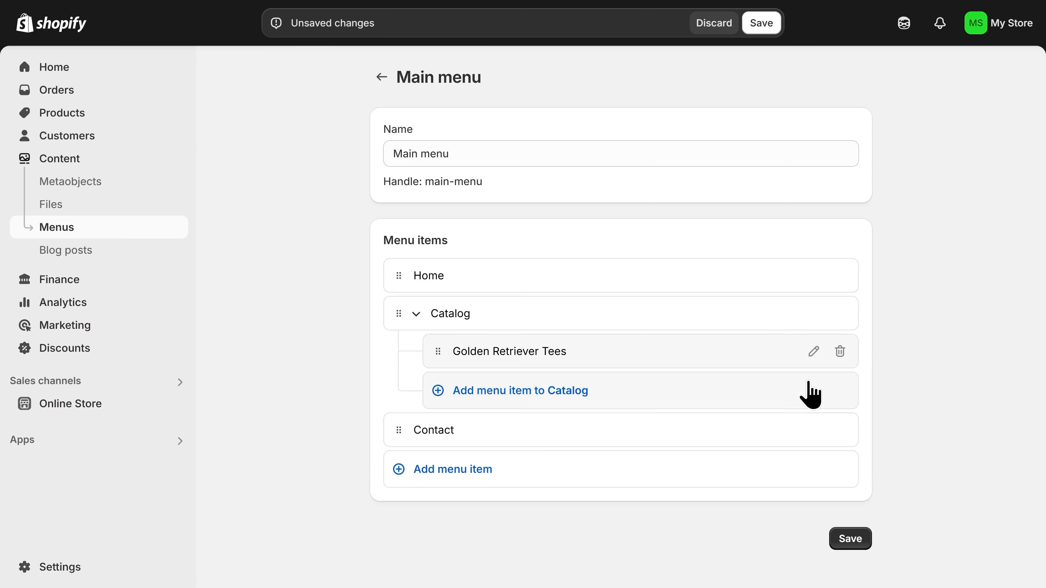
click(506, 396)
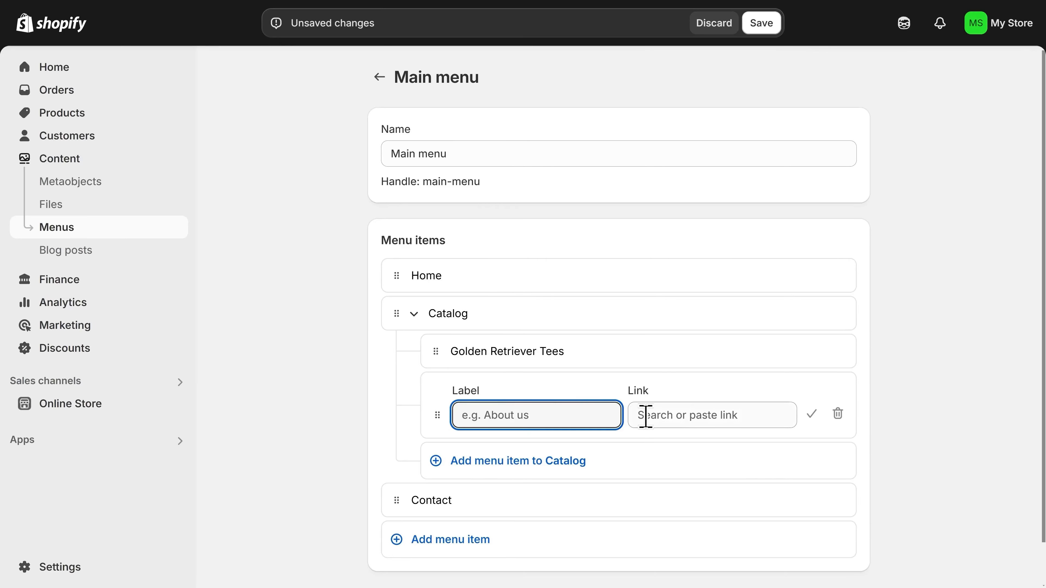
click(681, 417)
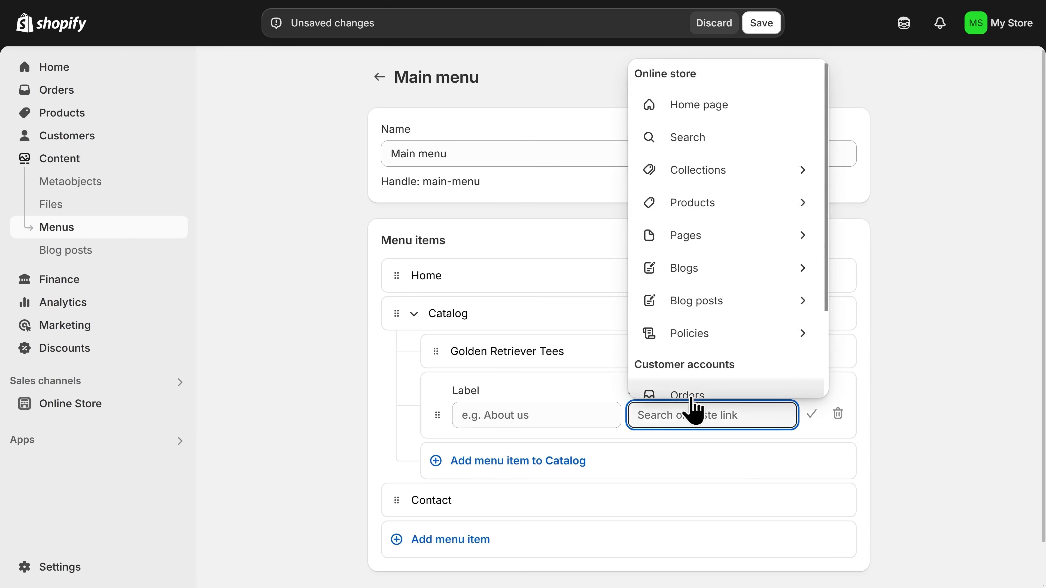
click(692, 214)
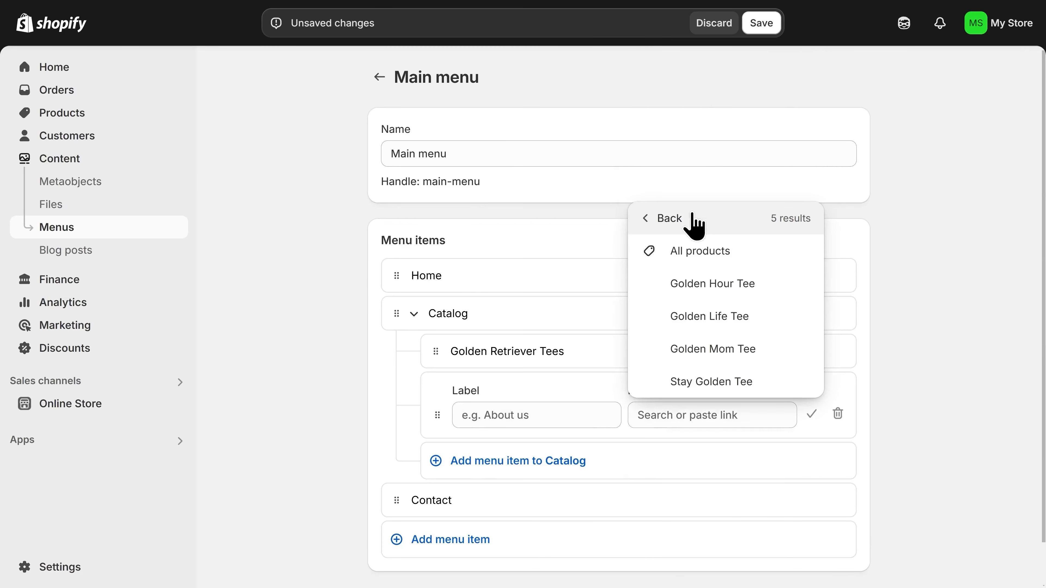
click(695, 261)
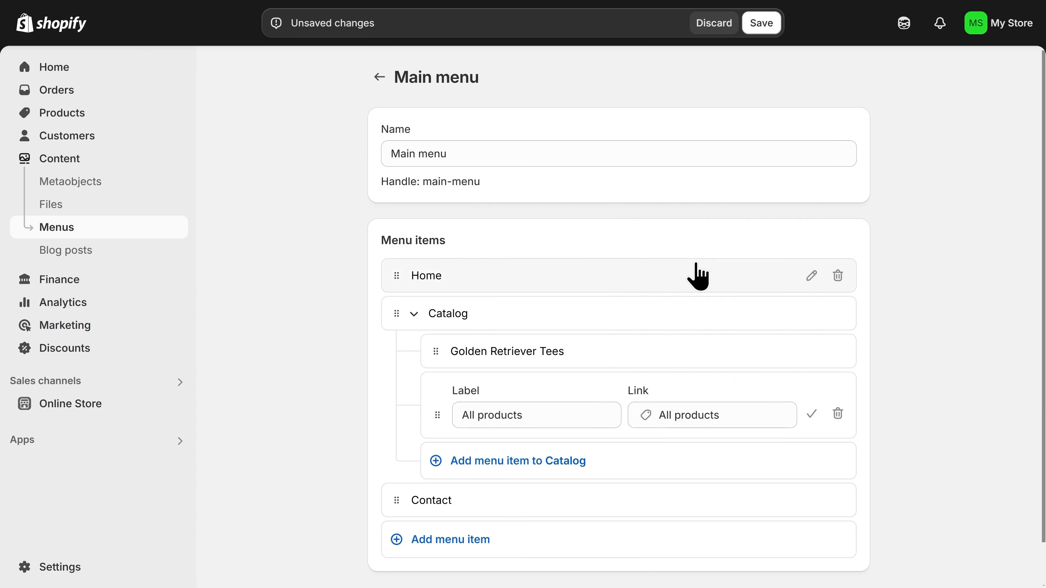
drag(438, 416, 444, 414)
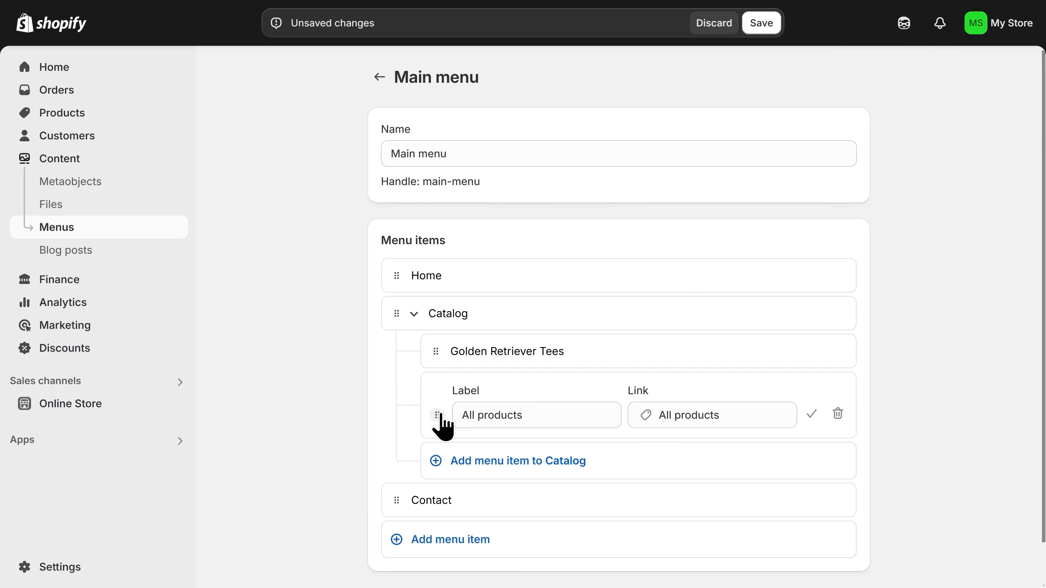
click(810, 418)
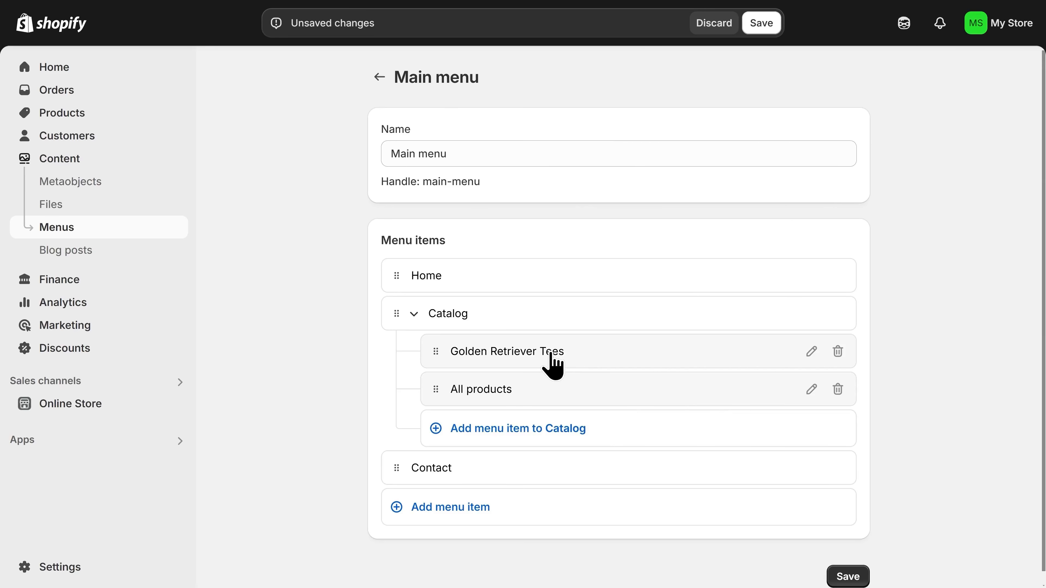
- Check Catalog's sub-items and save the updated Main menu
click(413, 316)
click(413, 315)
click(412, 315)
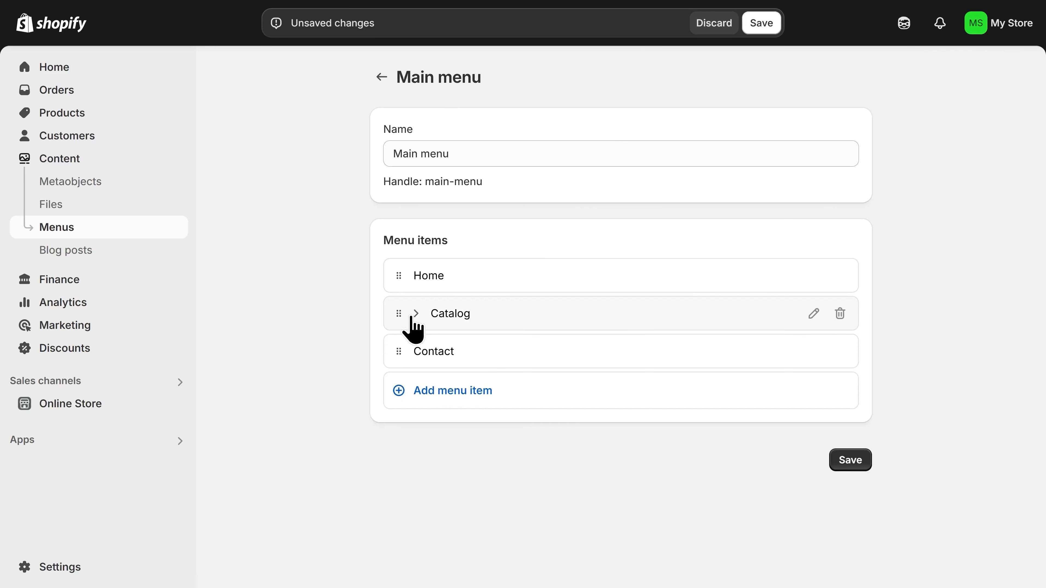
click(414, 315)
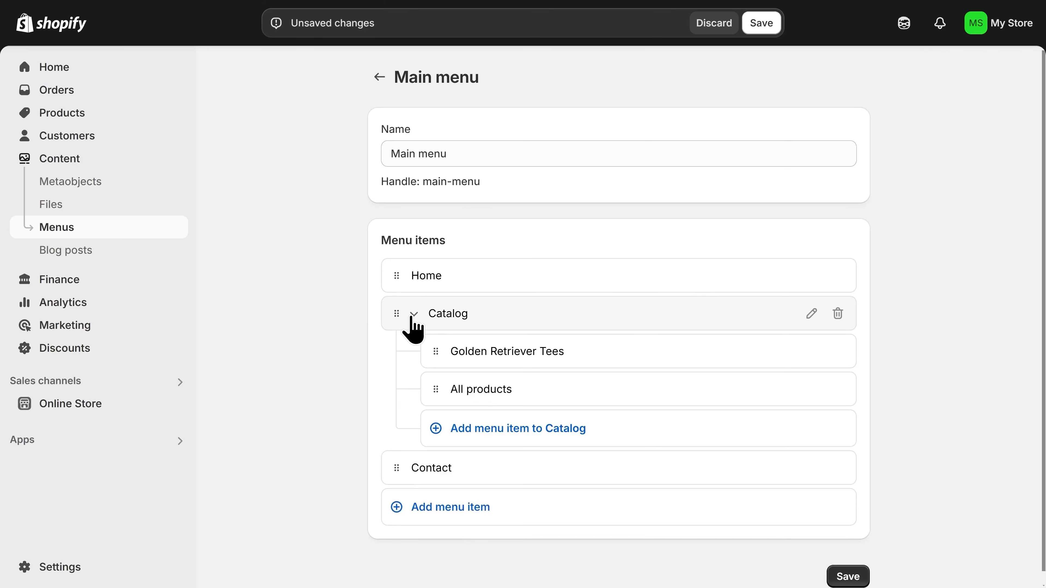
click(413, 315)
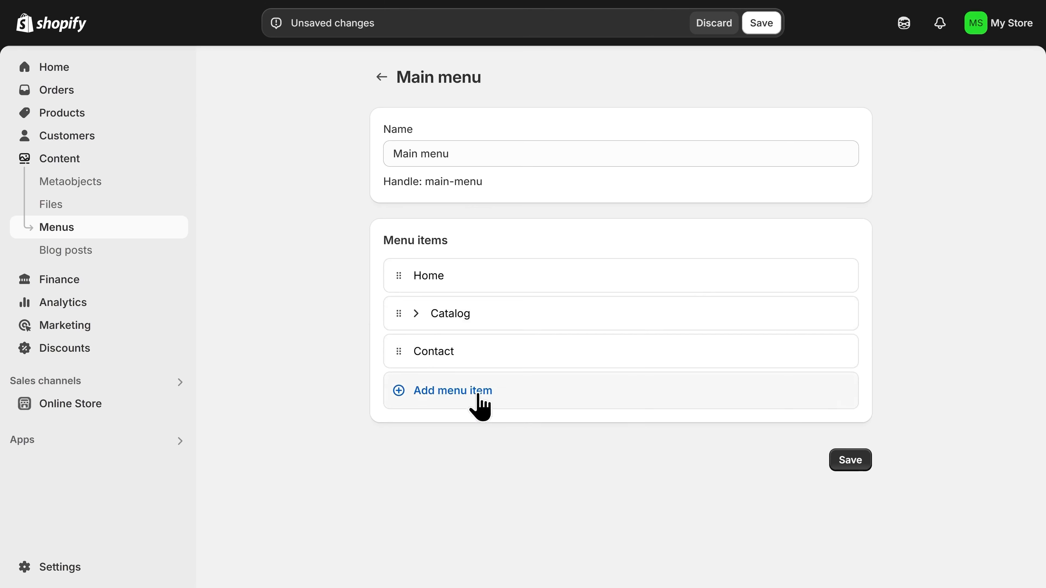
click(849, 461)
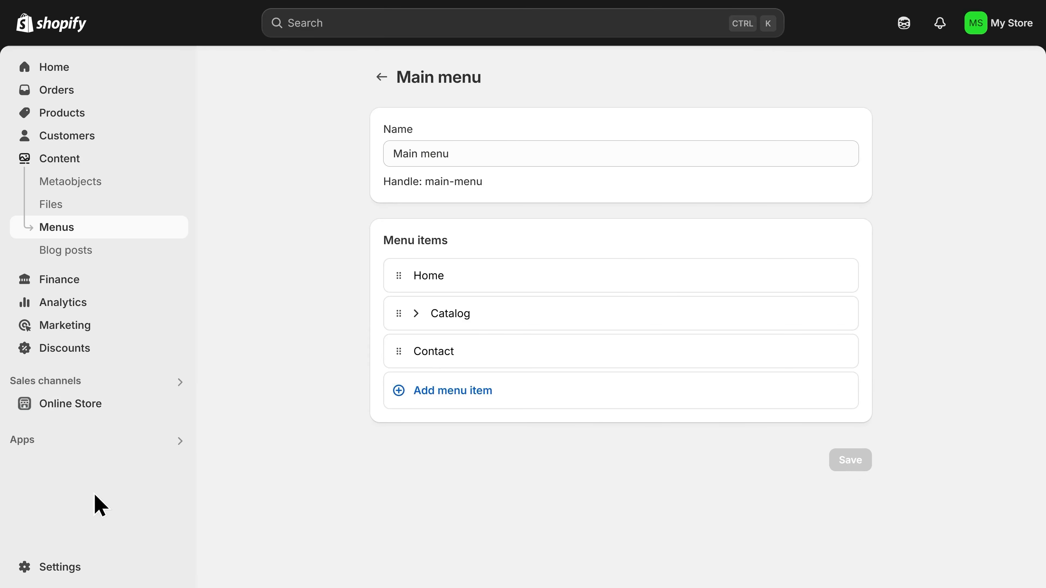
- From Settings > Payments, activate Shopify Payments and send the business details for verification
click(87, 571)
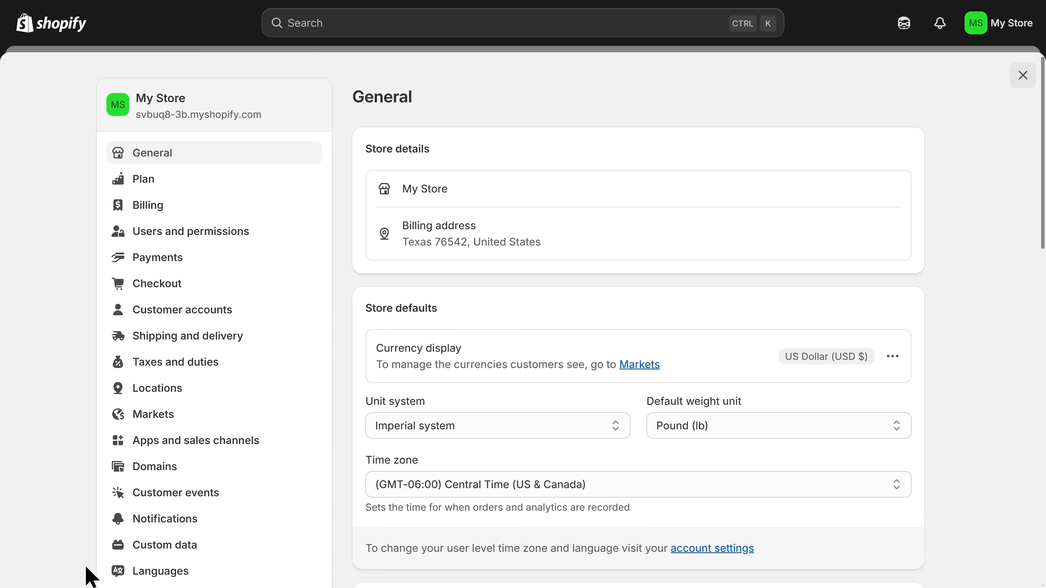
click(200, 264)
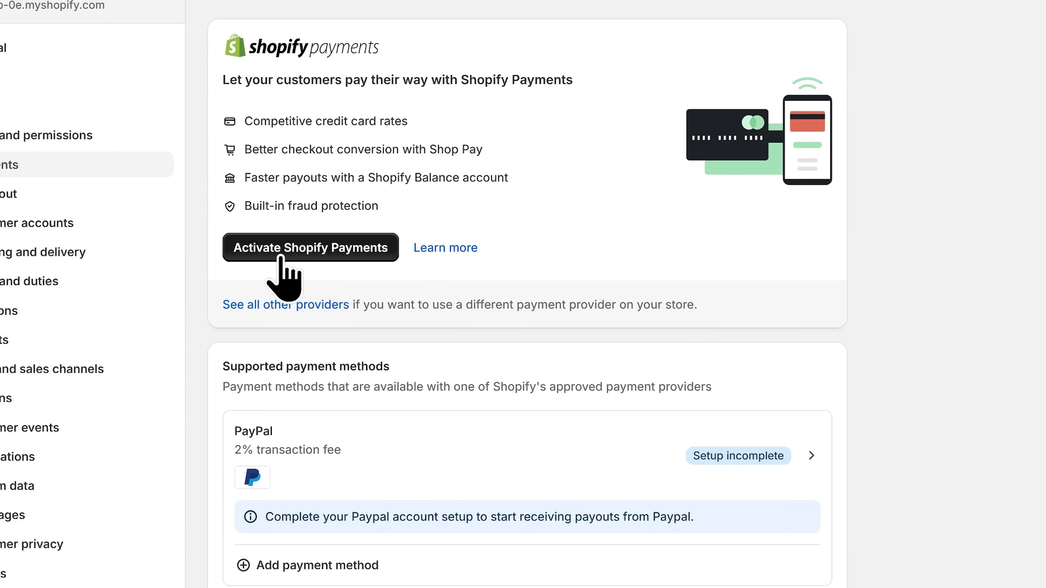
click(313, 258)
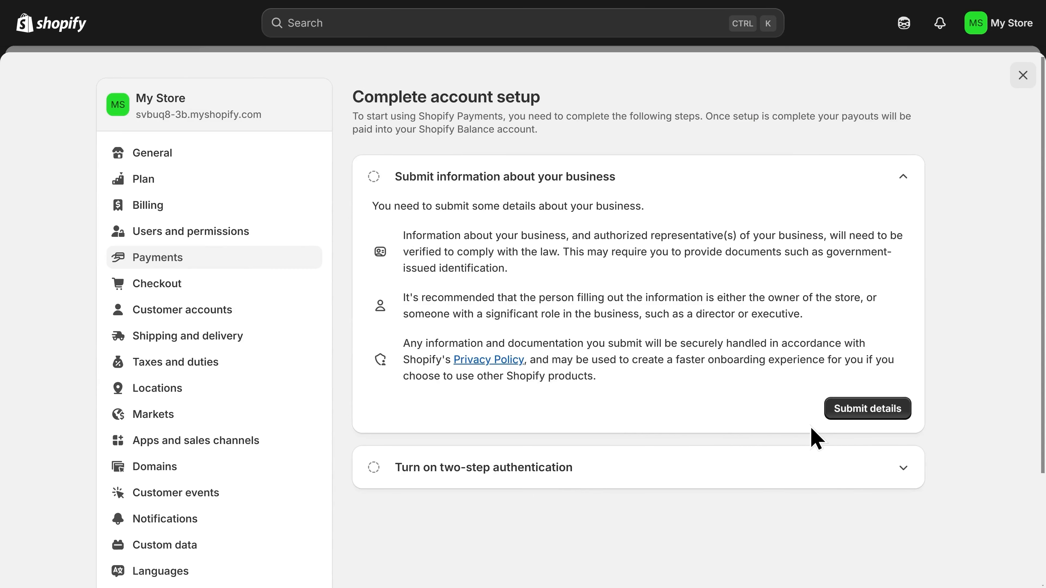
click(869, 409)
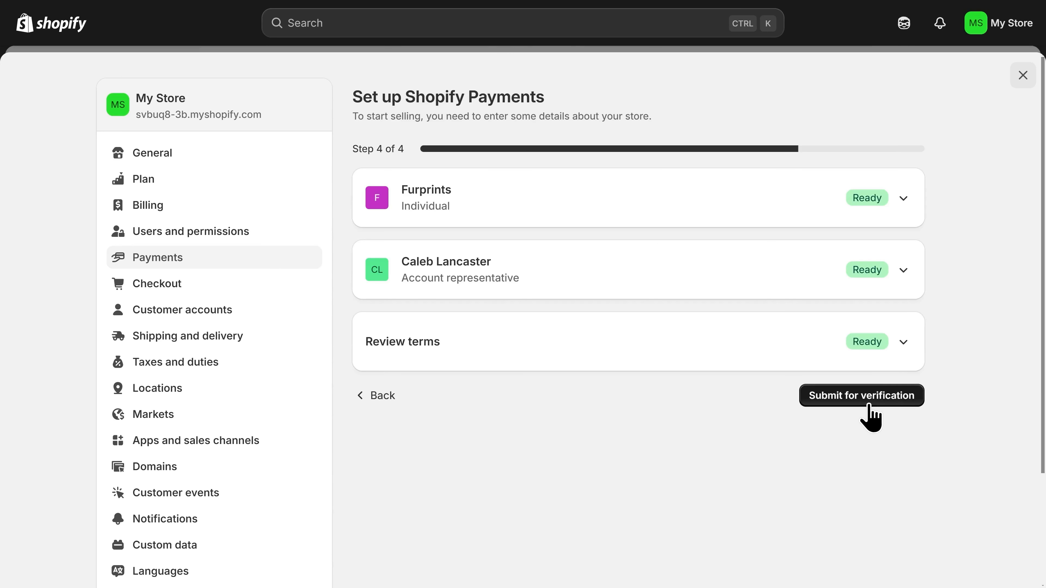
click(866, 414)
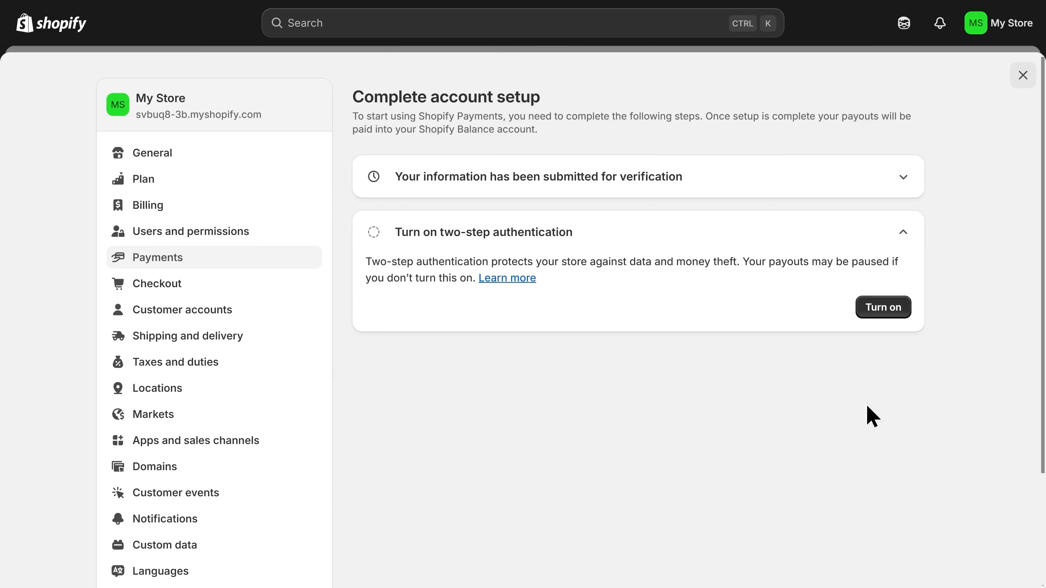
- Enable SMS two-step authentication using the phone verification code and complete the setup
click(879, 317)
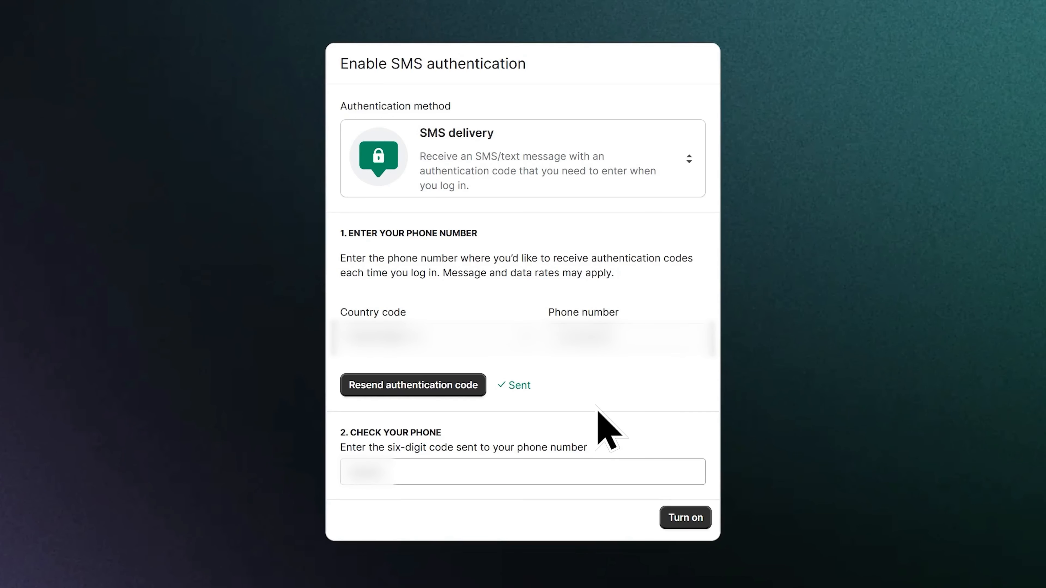
click(688, 527)
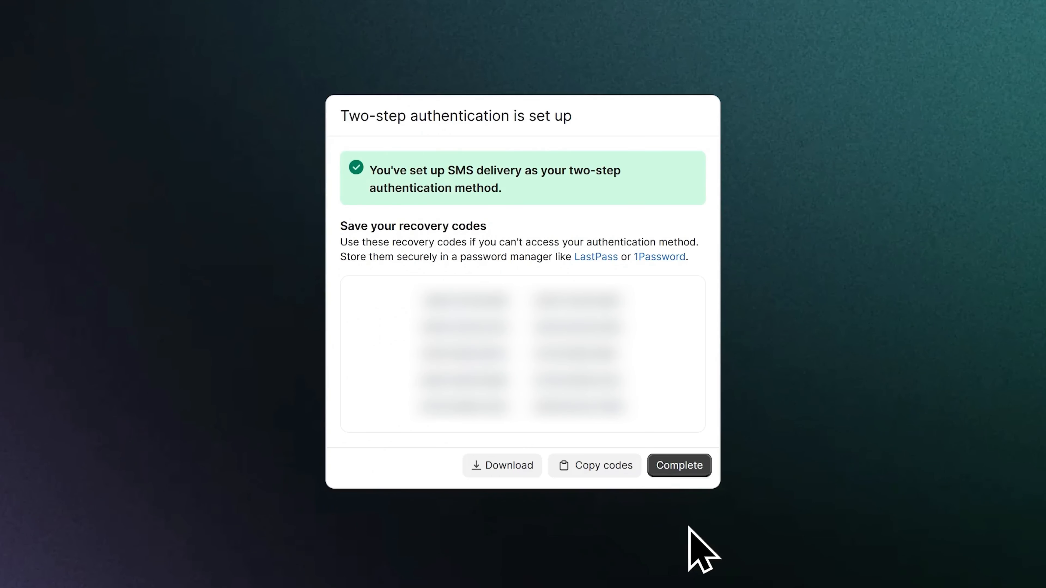
click(687, 474)
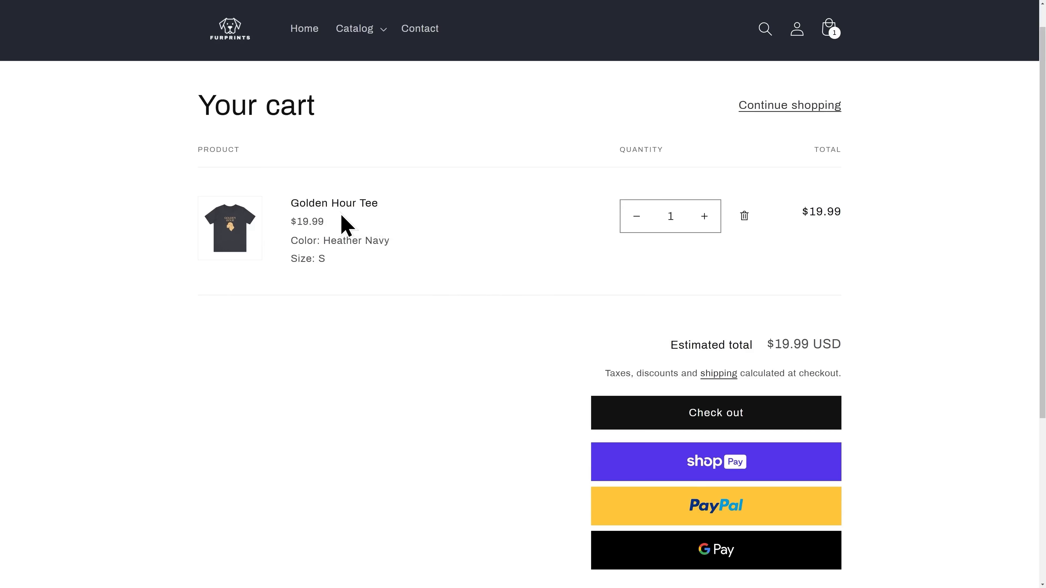
- Start a checkout for the Golden Hour Tee and scroll through its payment options
click(715, 422)
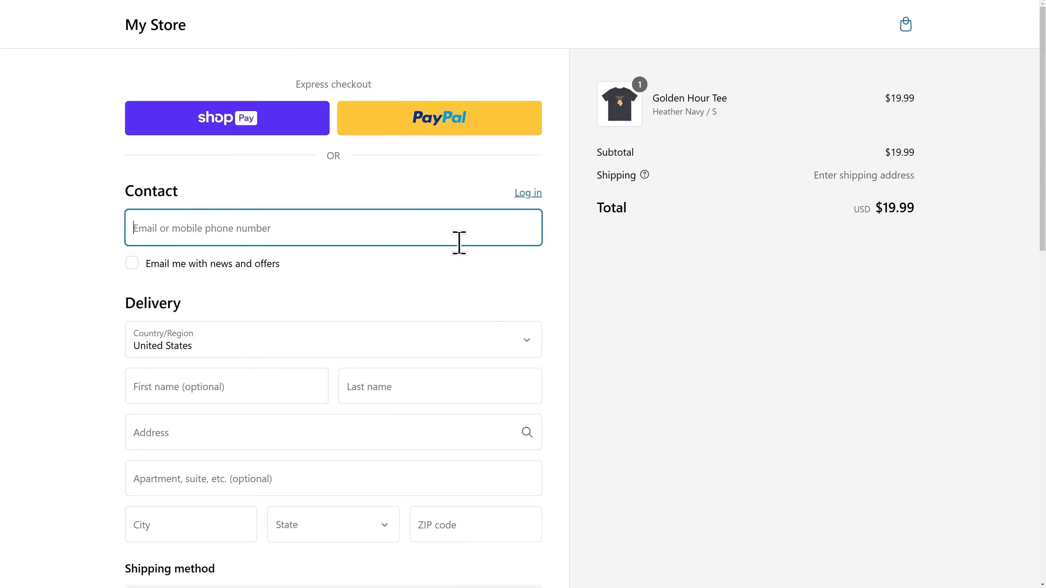
scroll(550, 268, down, 4)
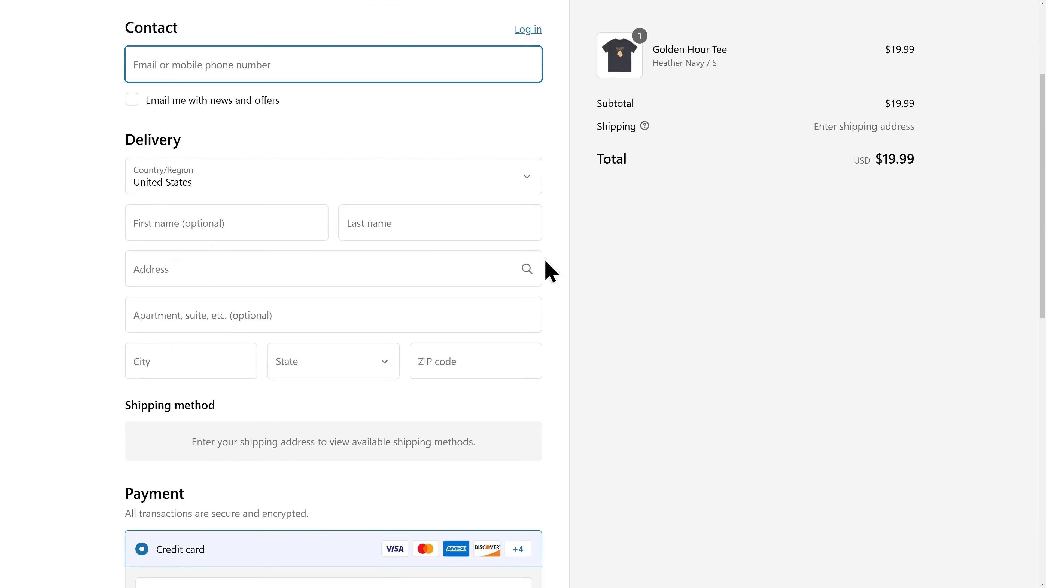
scroll(550, 270, down, 7)
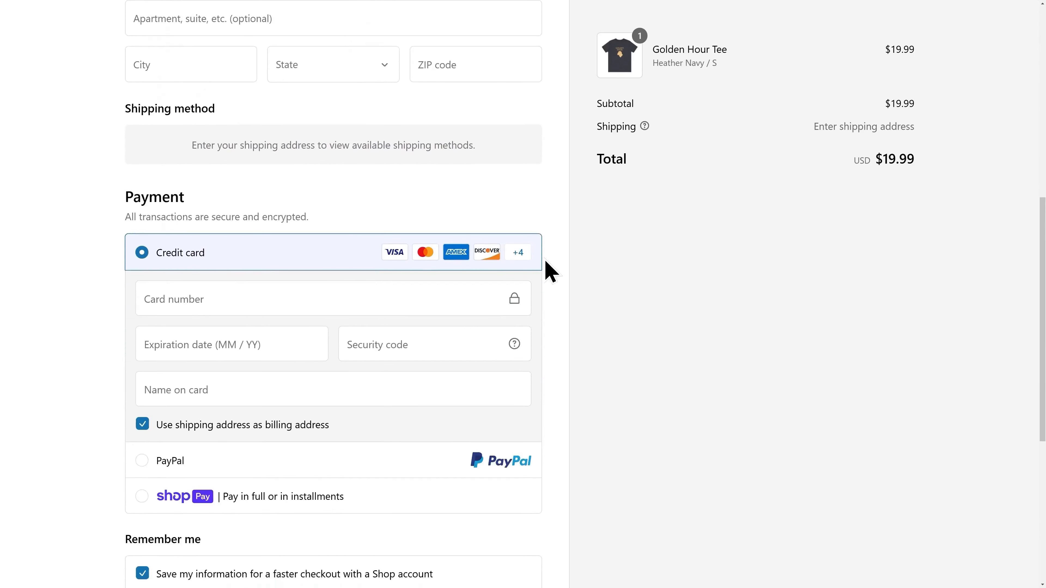
scroll(550, 270, down, 6)
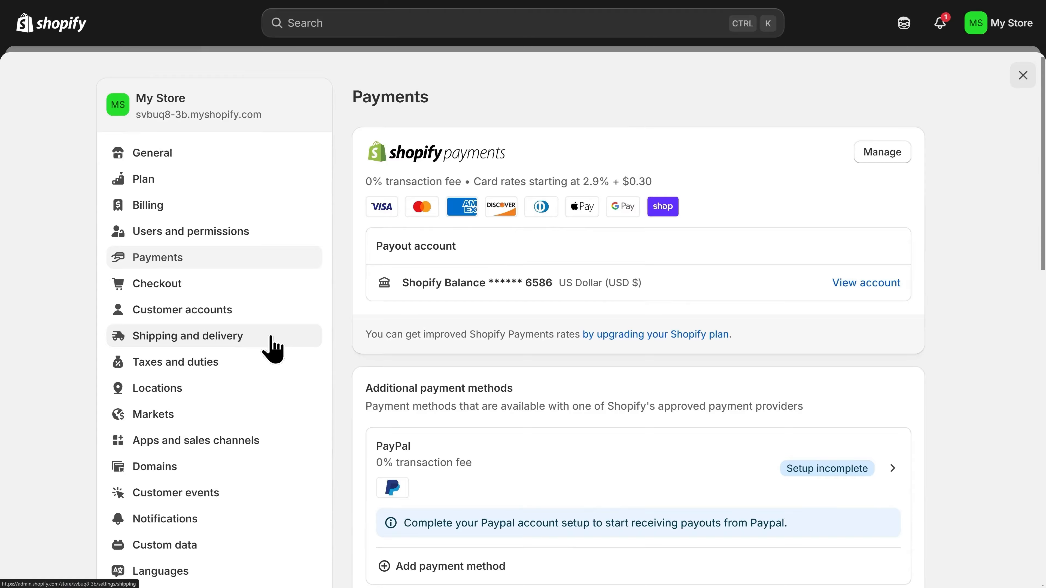
- Open the Printify 'Standard: Monster Digital, Garments (shirts)' shipping profile
click(262, 337)
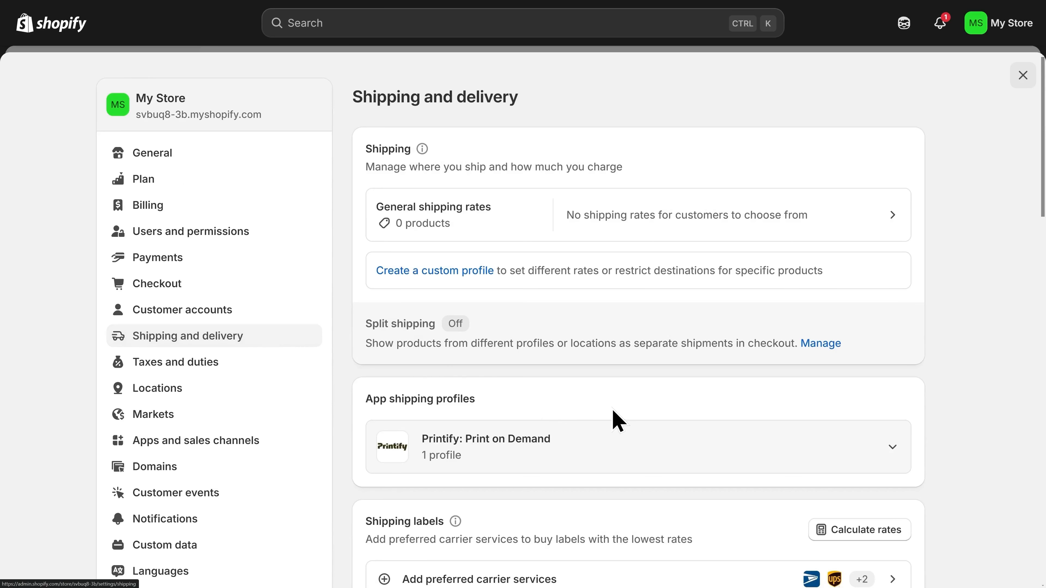
scroll(612, 411, down, 3)
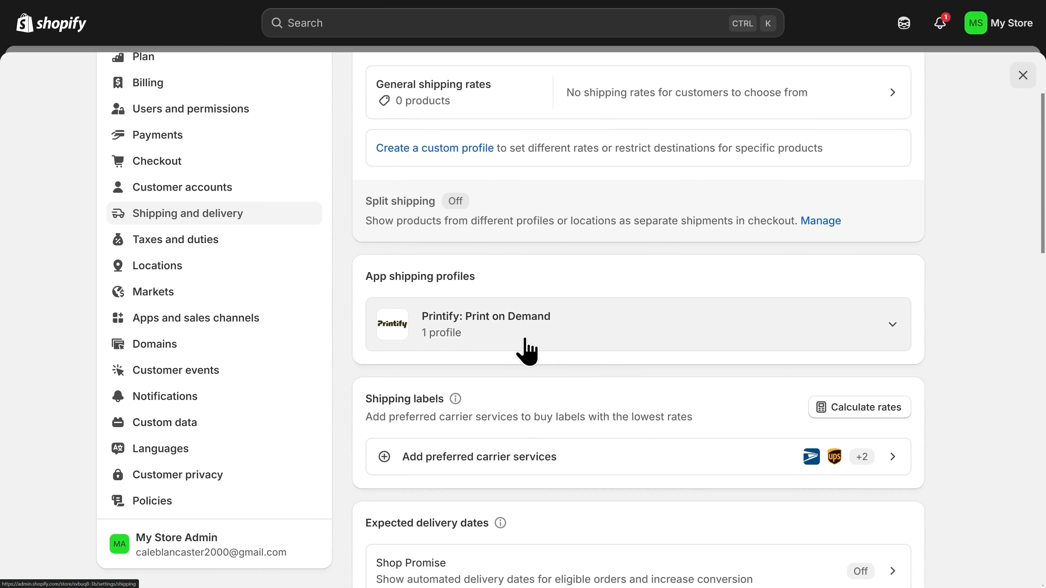
click(491, 333)
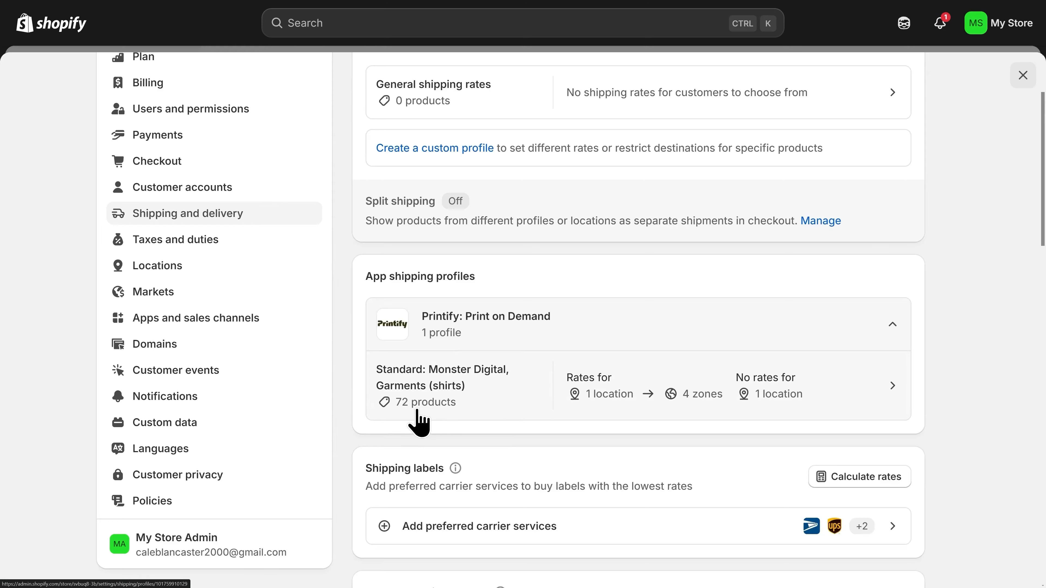
click(480, 407)
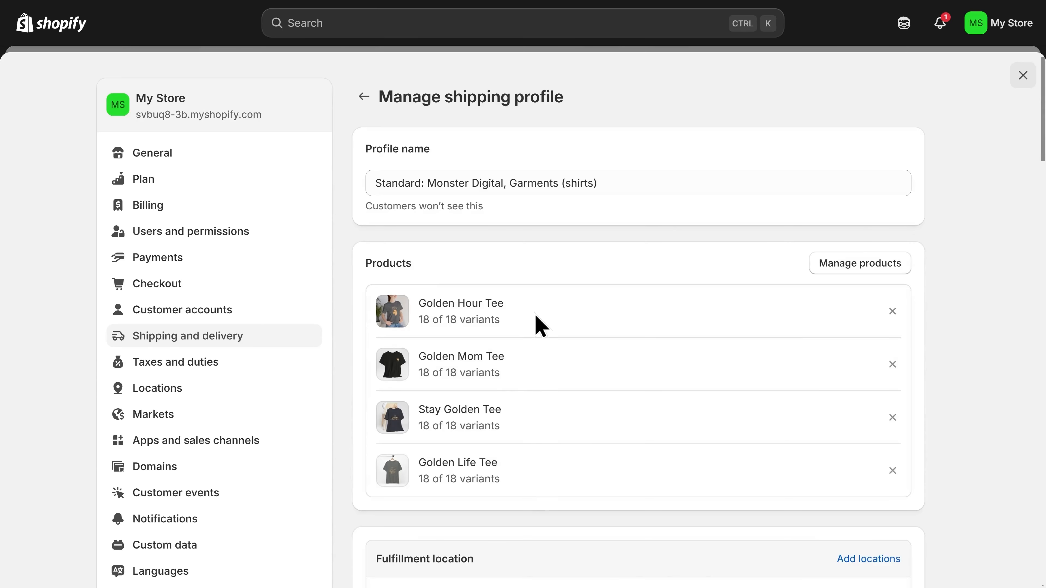
- Review the profile's four Golden tees and its Australia and Canada zone rates, leaving Canada unchanged
scroll(542, 328, down, 4)
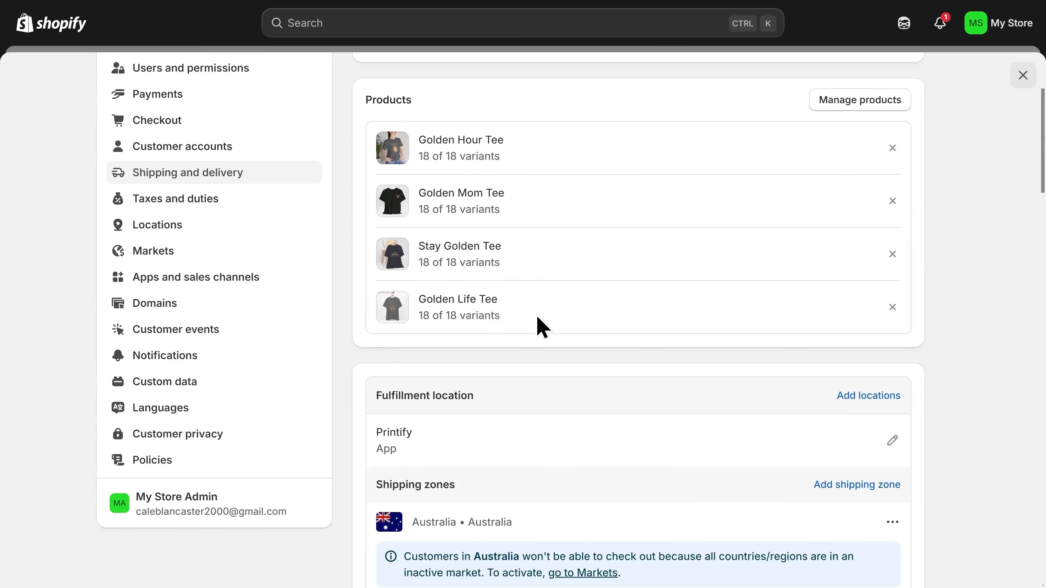
scroll(542, 327, down, 5)
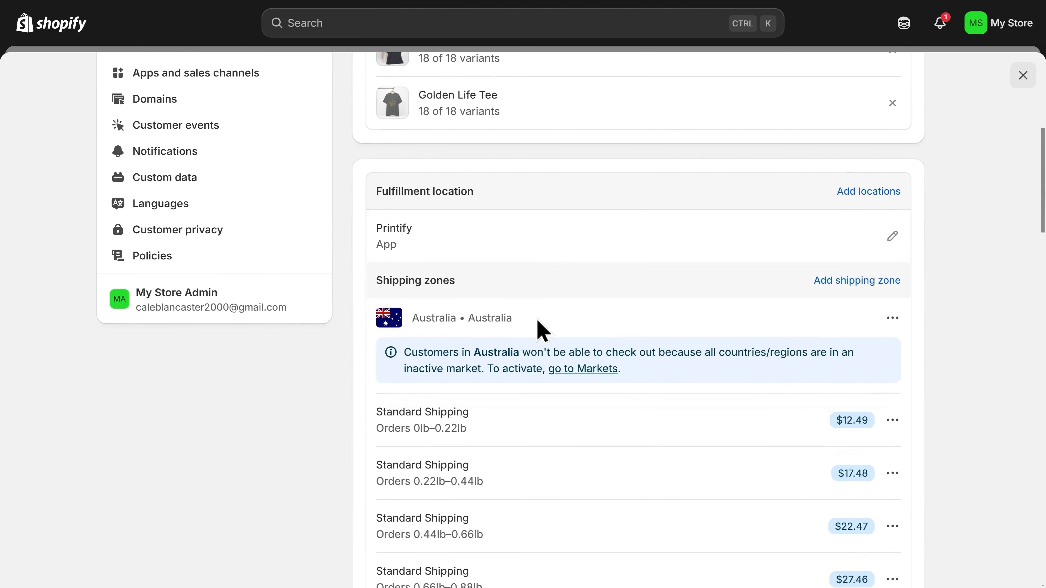
scroll(540, 328, down, 1)
scroll(537, 330, down, 1)
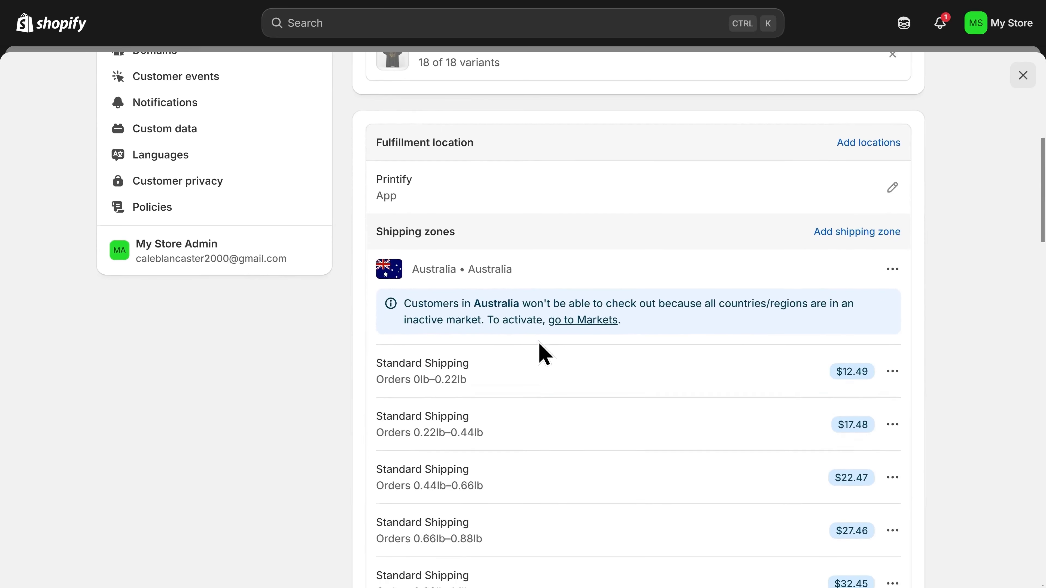
scroll(515, 332, down, 7)
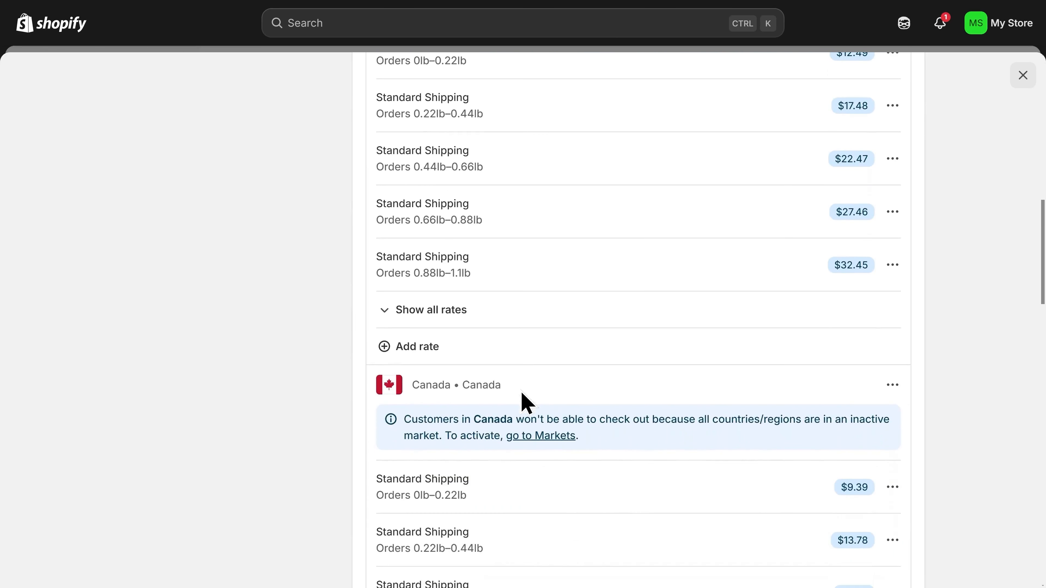
click(892, 386)
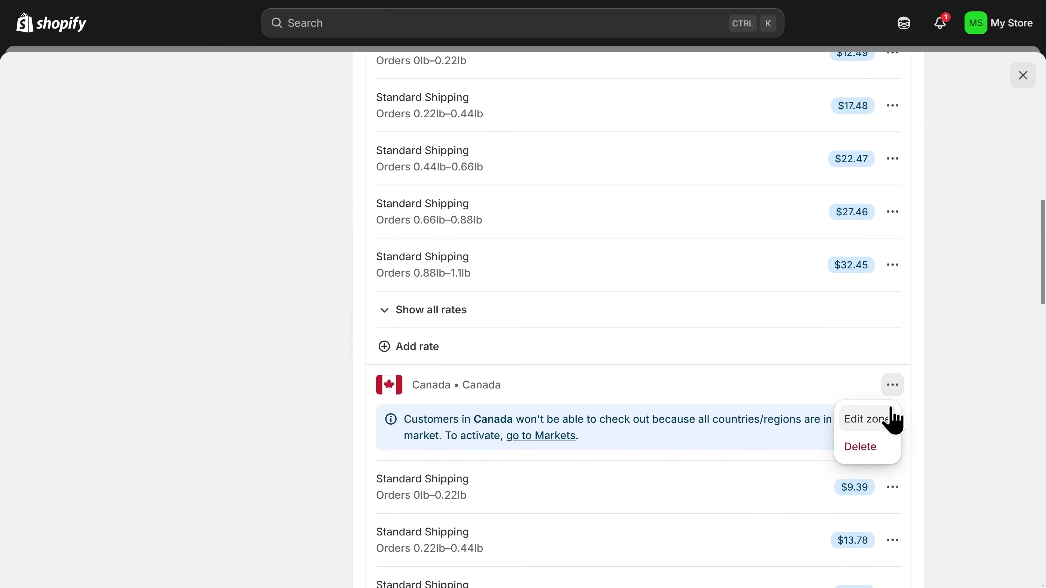
click(862, 390)
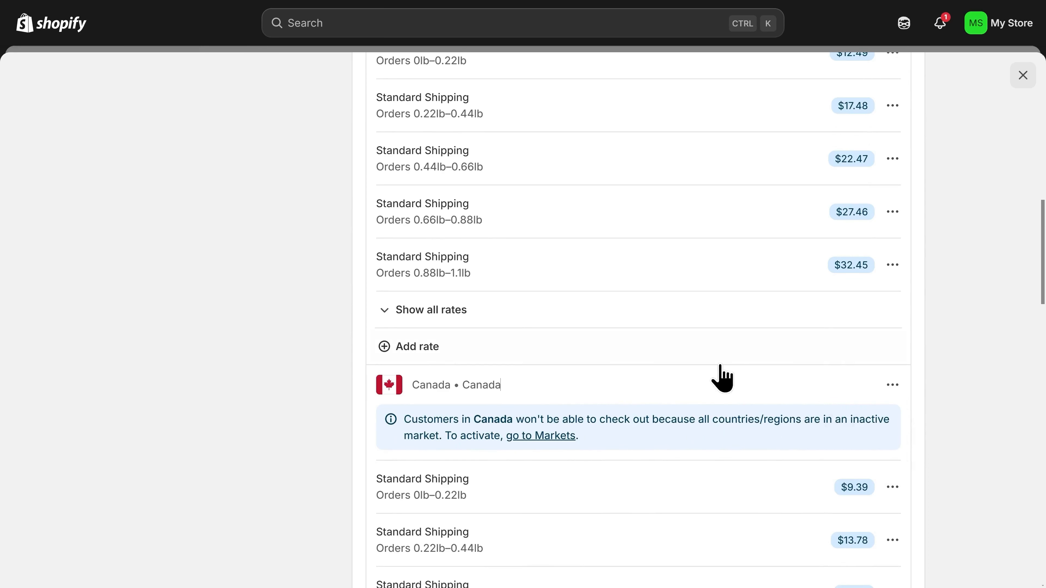
scroll(626, 376, up, 15)
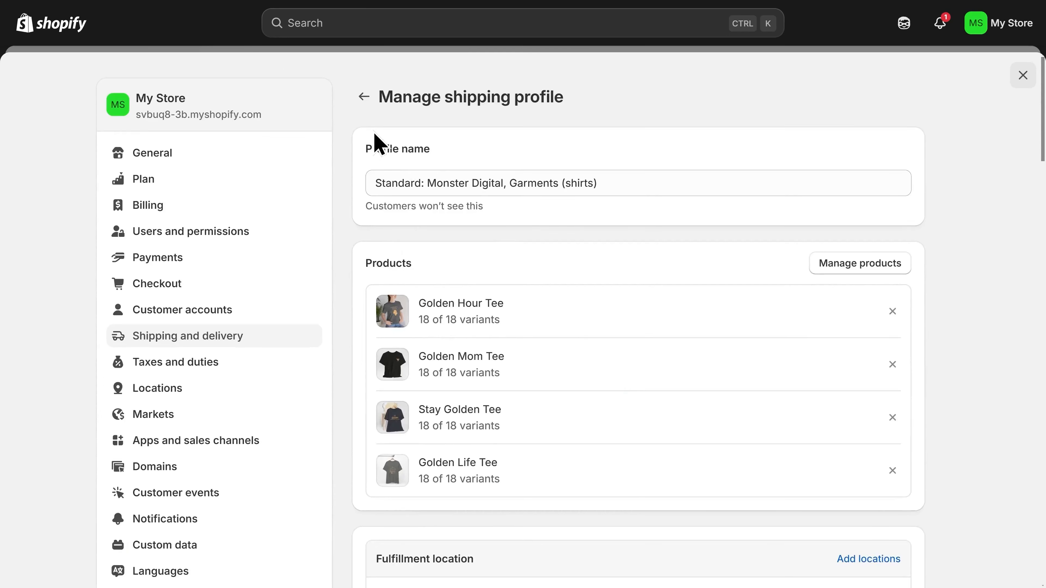
- Remove the Domestic and Europe zones from the general shipping profile and save it
click(369, 104)
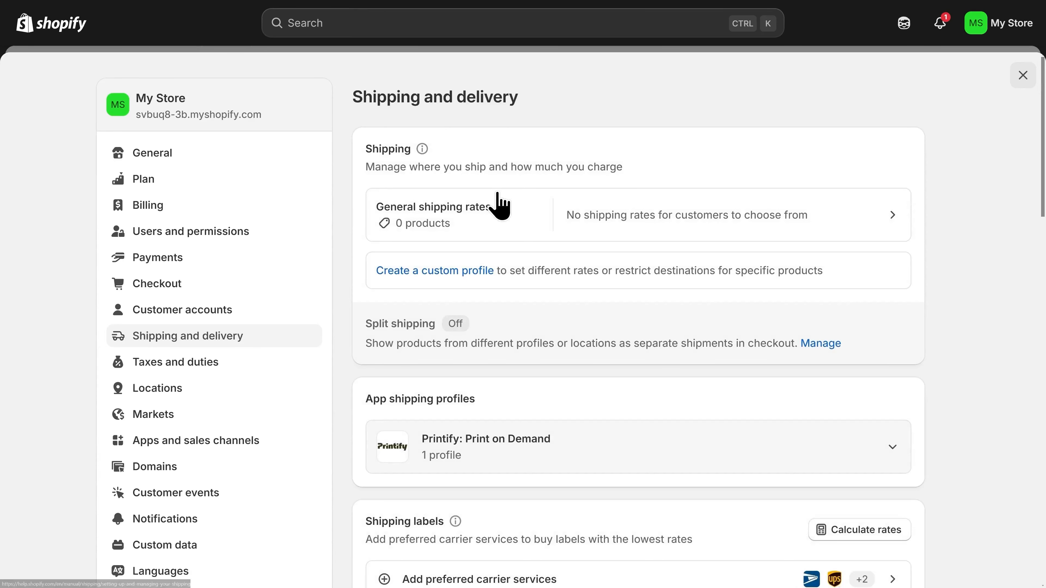
click(486, 230)
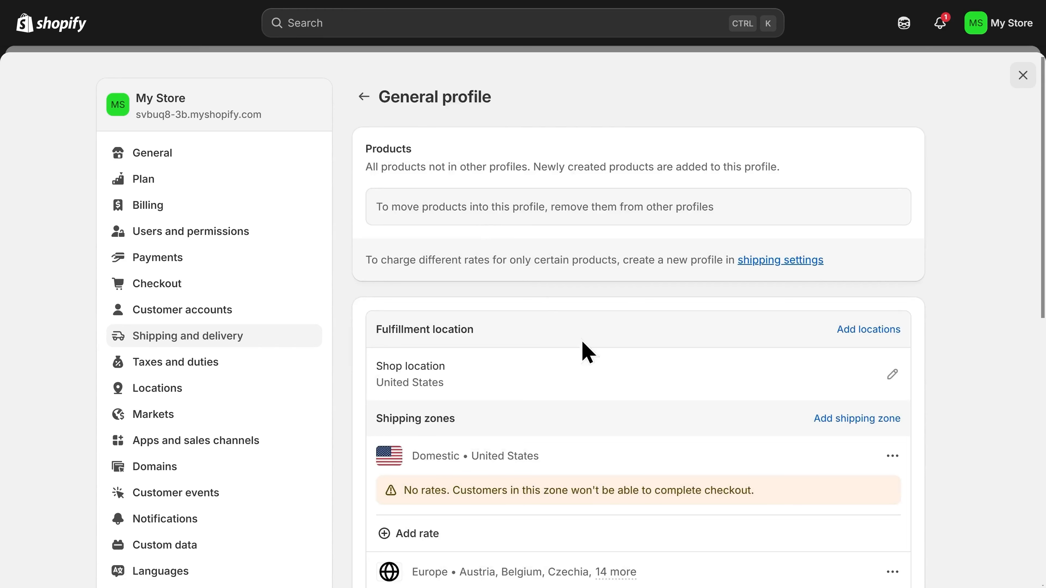
scroll(588, 352, down, 2)
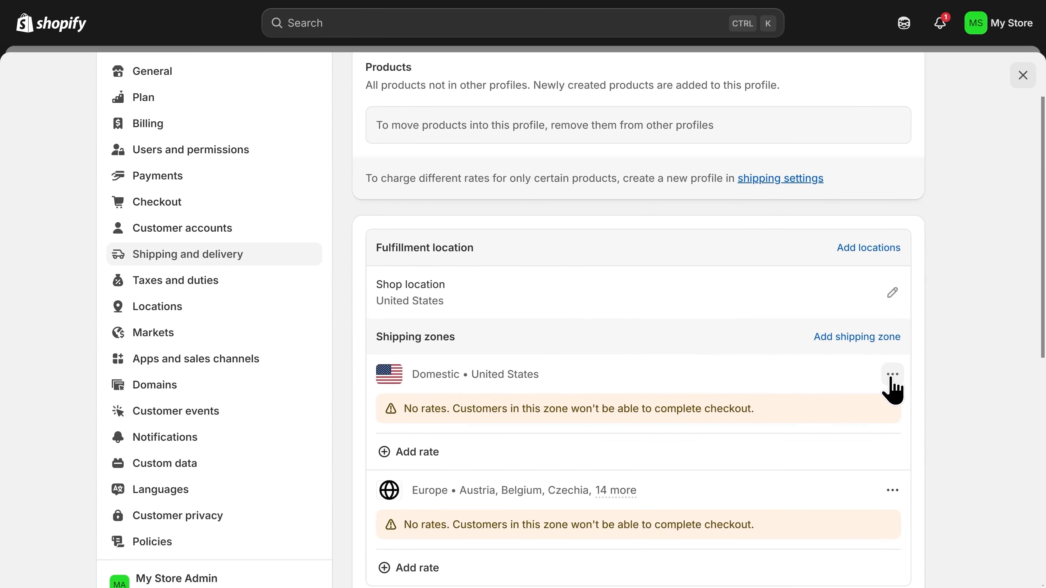
click(891, 376)
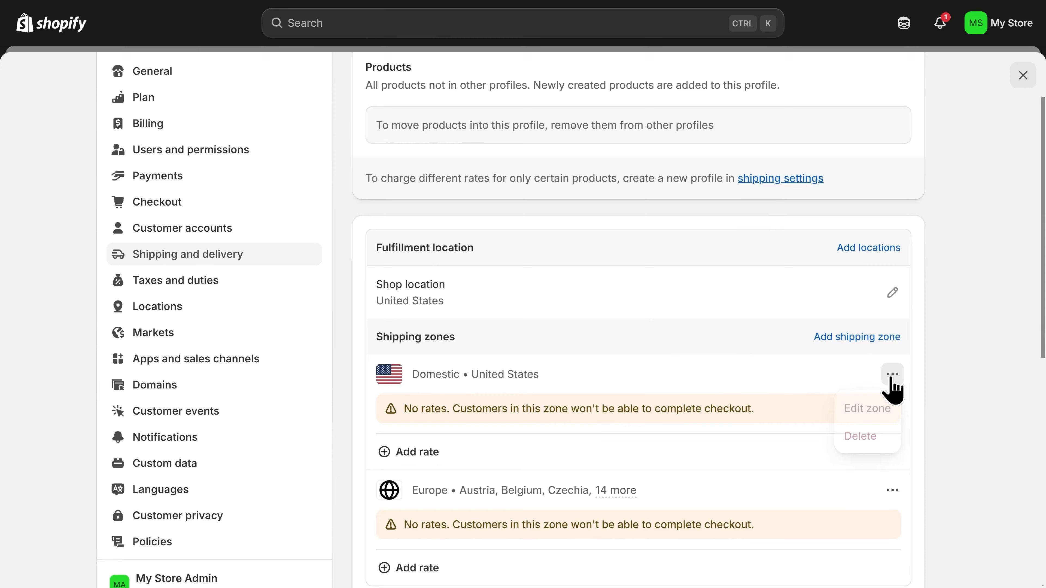
click(871, 443)
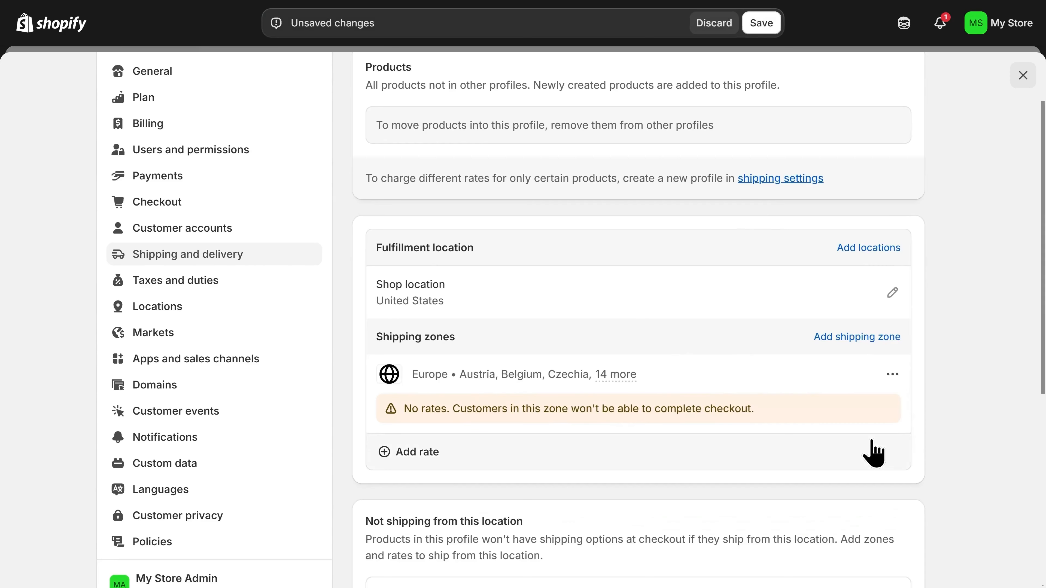
click(893, 374)
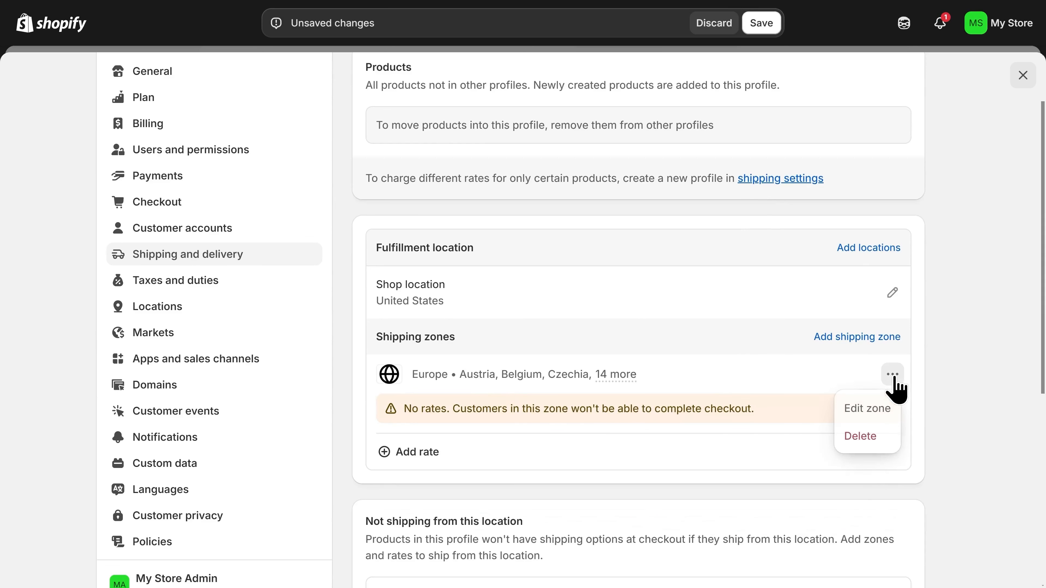
click(868, 439)
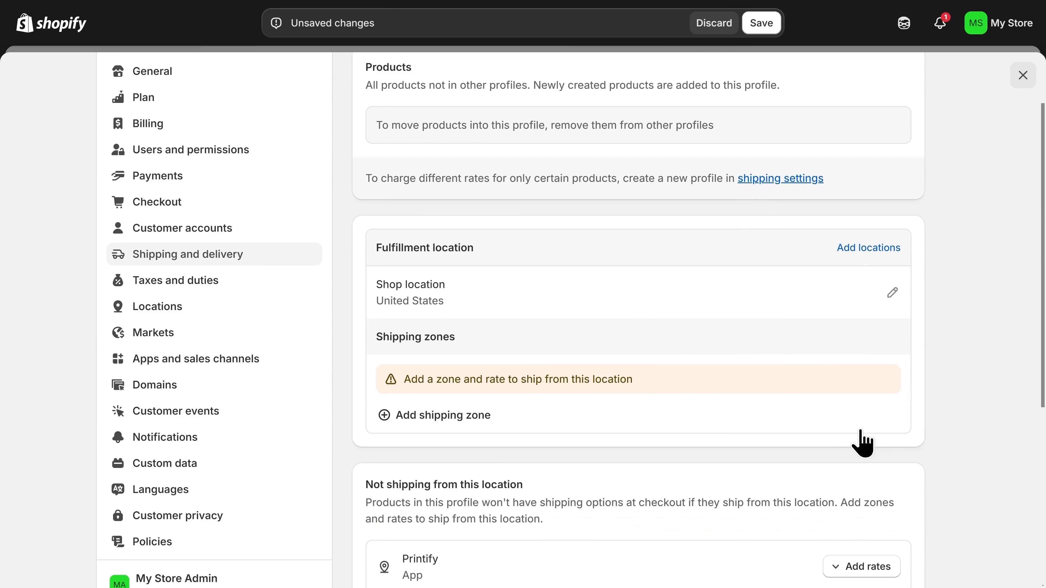
click(761, 30)
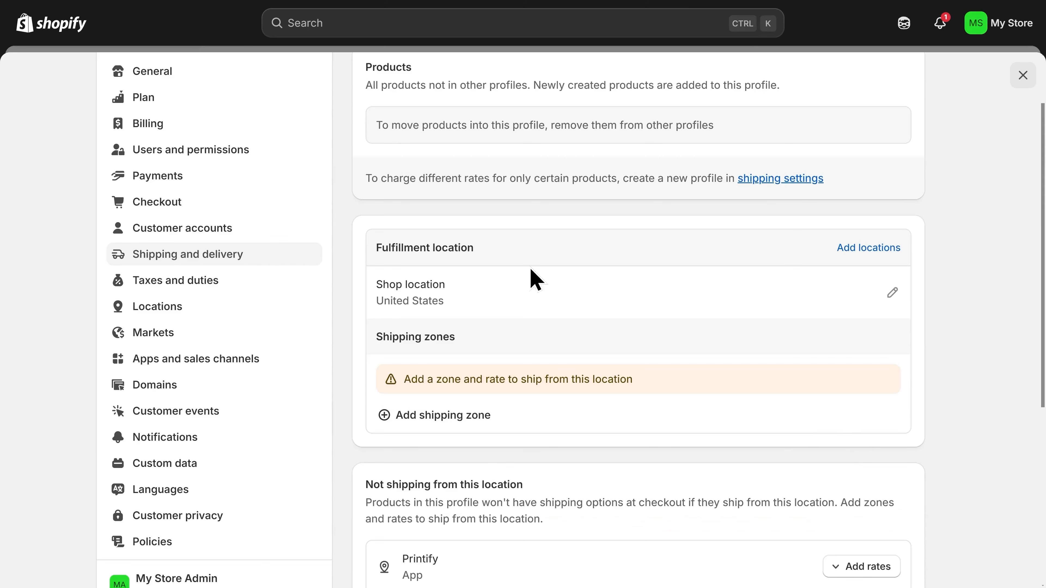
- Search for furprints.store in Domains and buy it for $9.00 for the first year
click(190, 388)
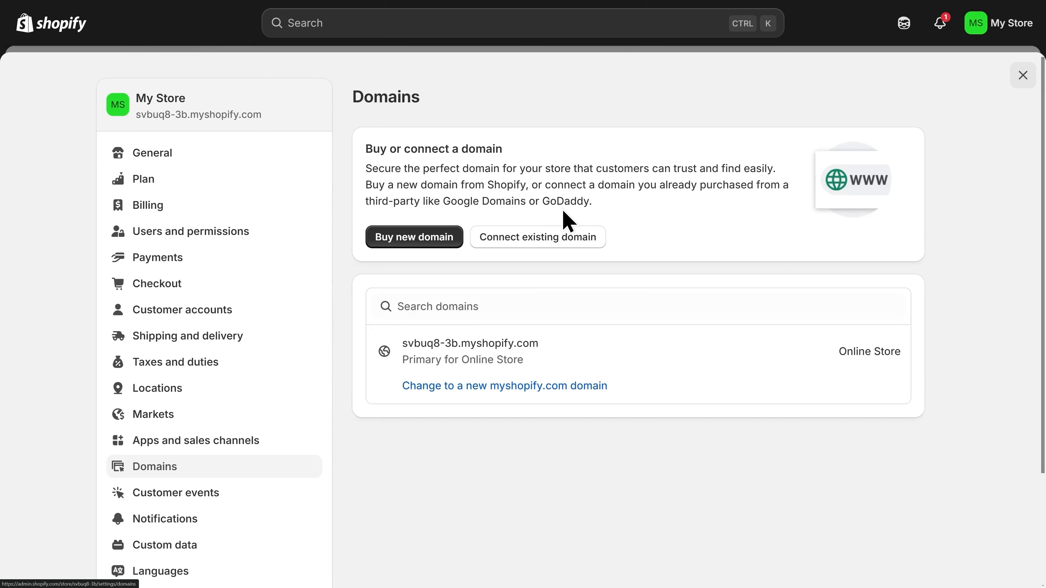
click(413, 238)
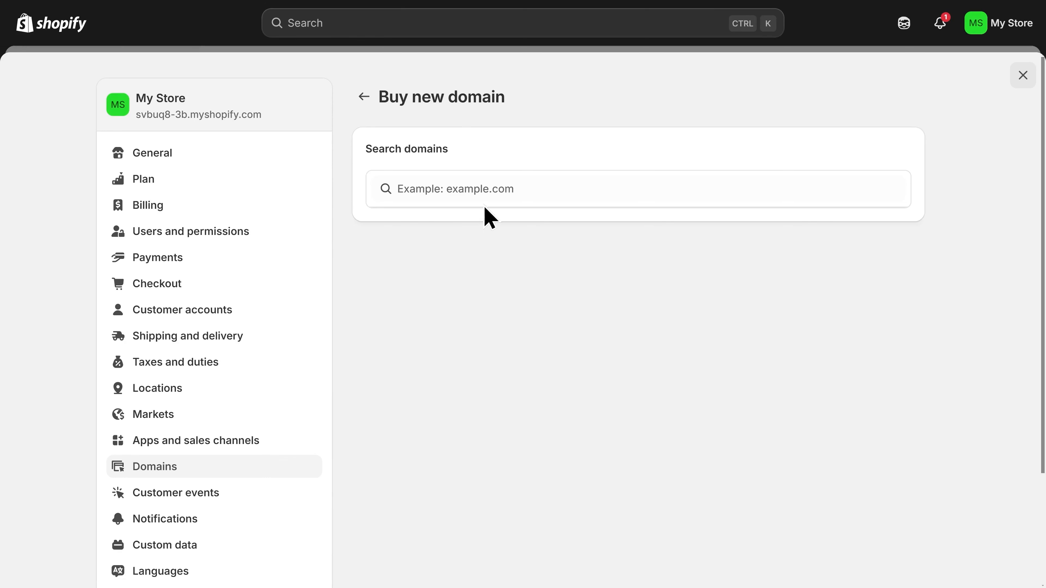
click(517, 197)
text(furprints.store)
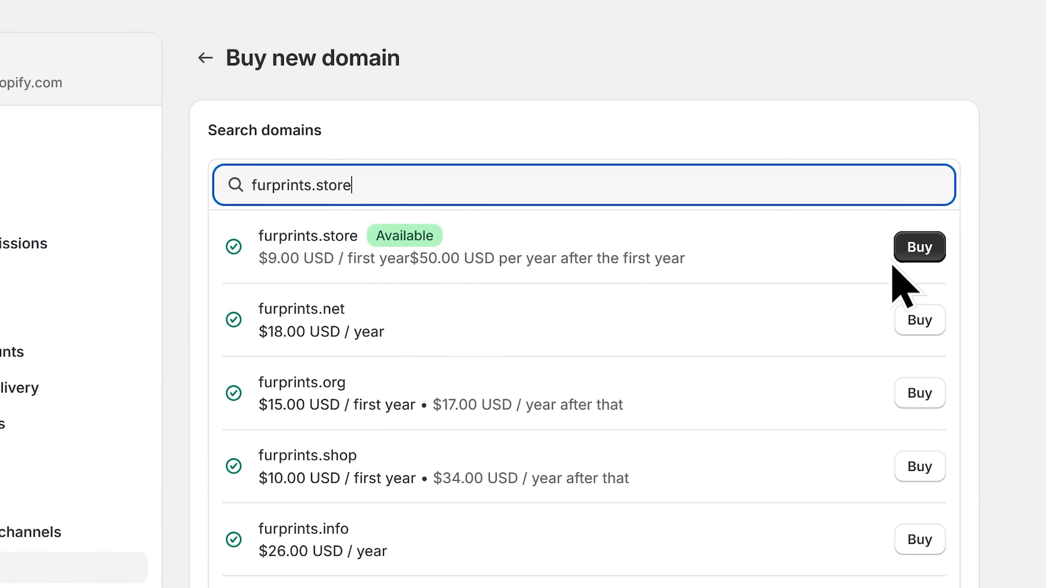
click(919, 254)
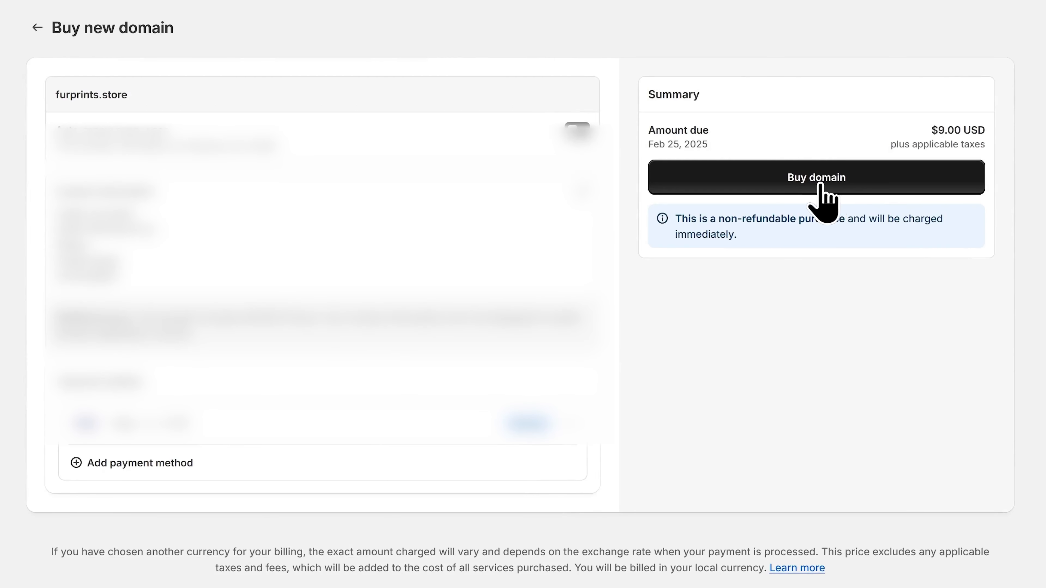
click(819, 184)
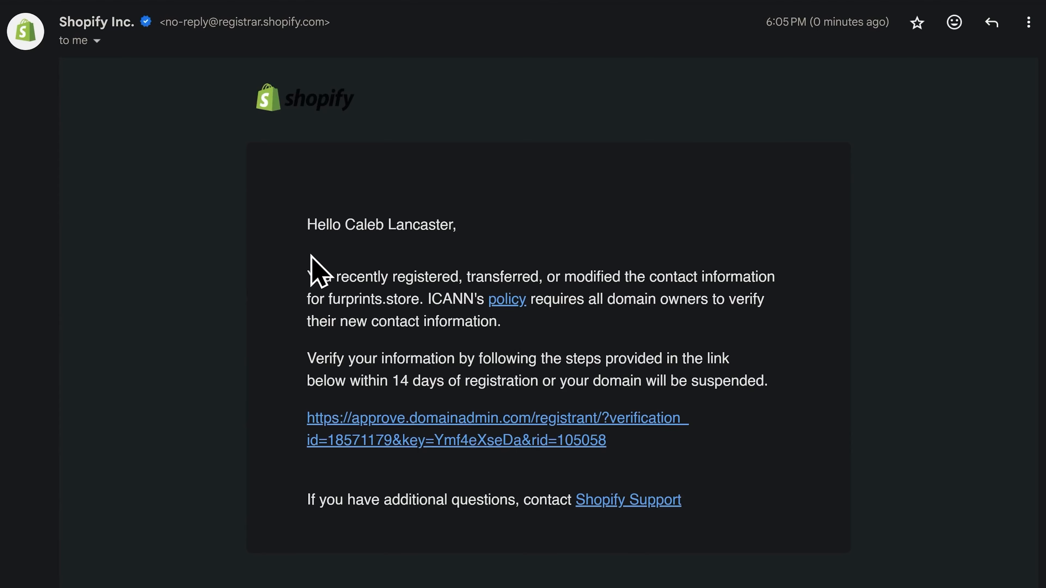
- Verify the furprints.store contact information from the registrar email's link
click(466, 439)
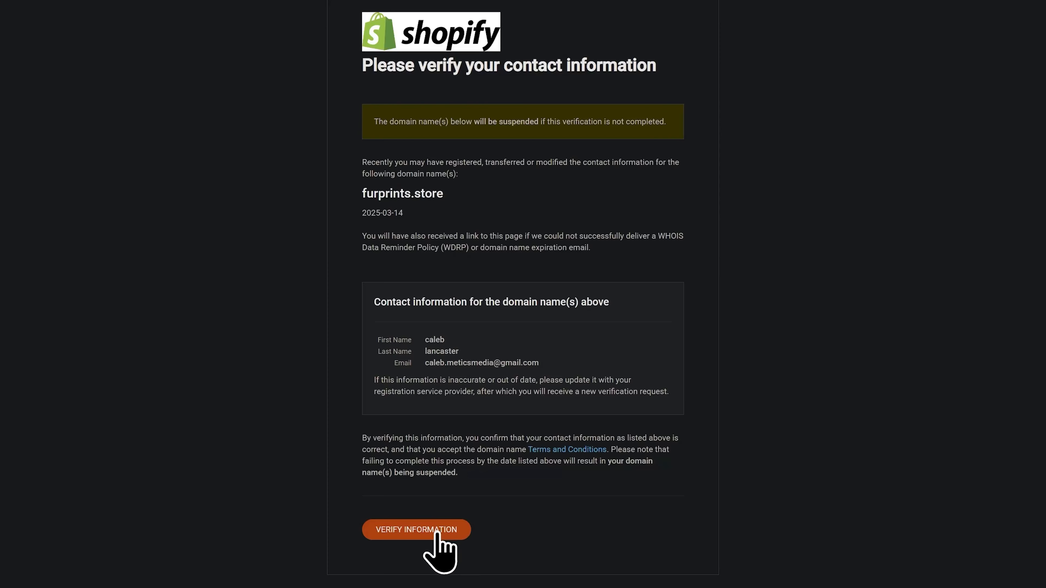
click(437, 533)
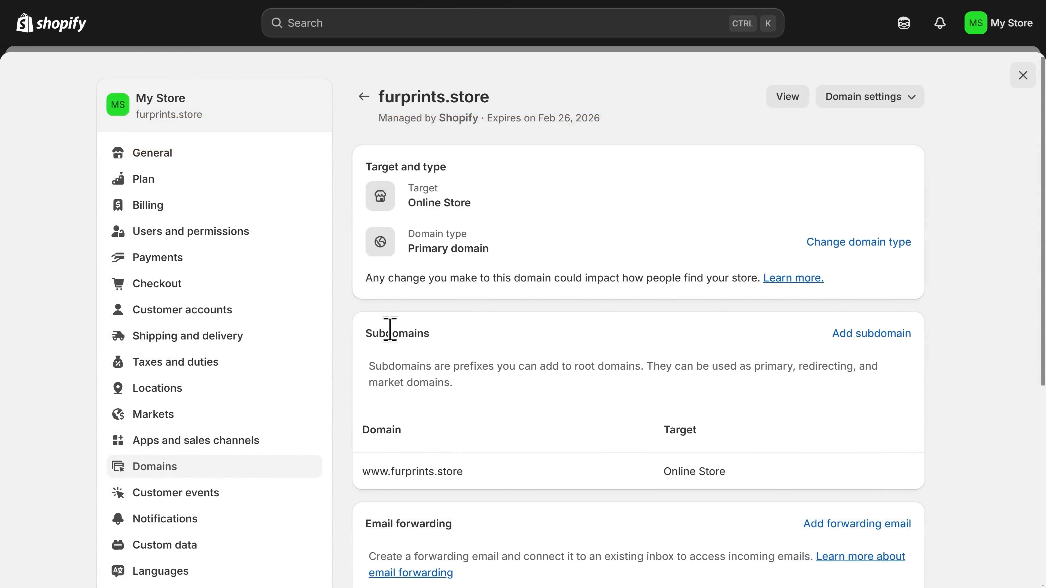
- Confirm Customer privacy's double opt-in is on for email and SMS, then close Settings
scroll(228, 408, down, 4)
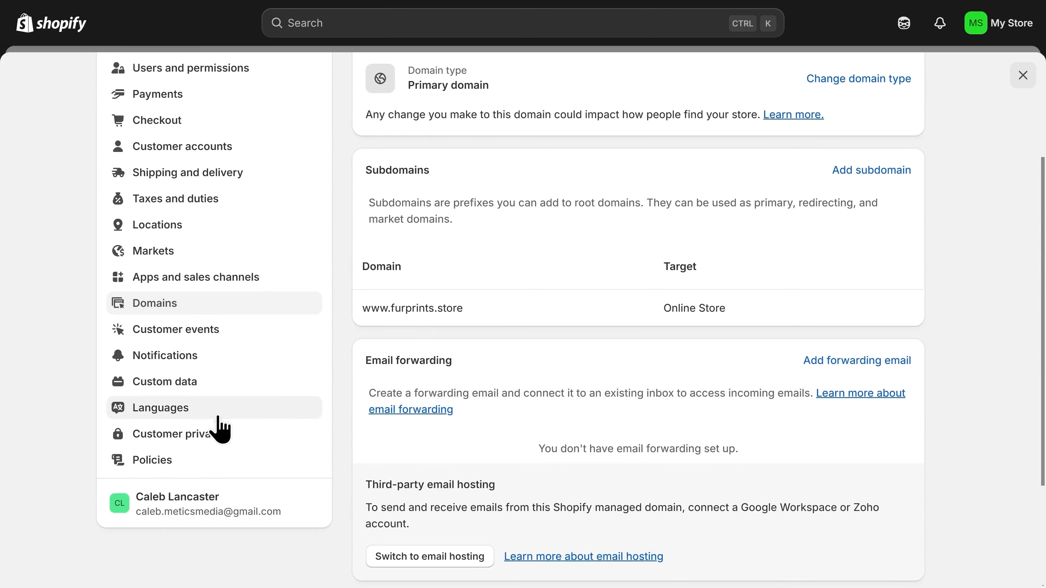
click(205, 440)
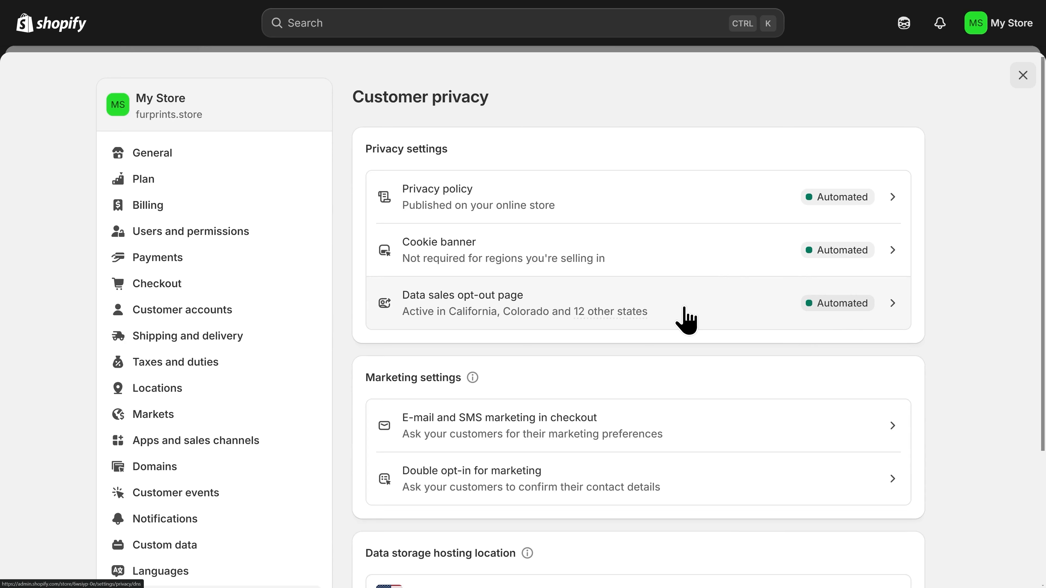
click(686, 475)
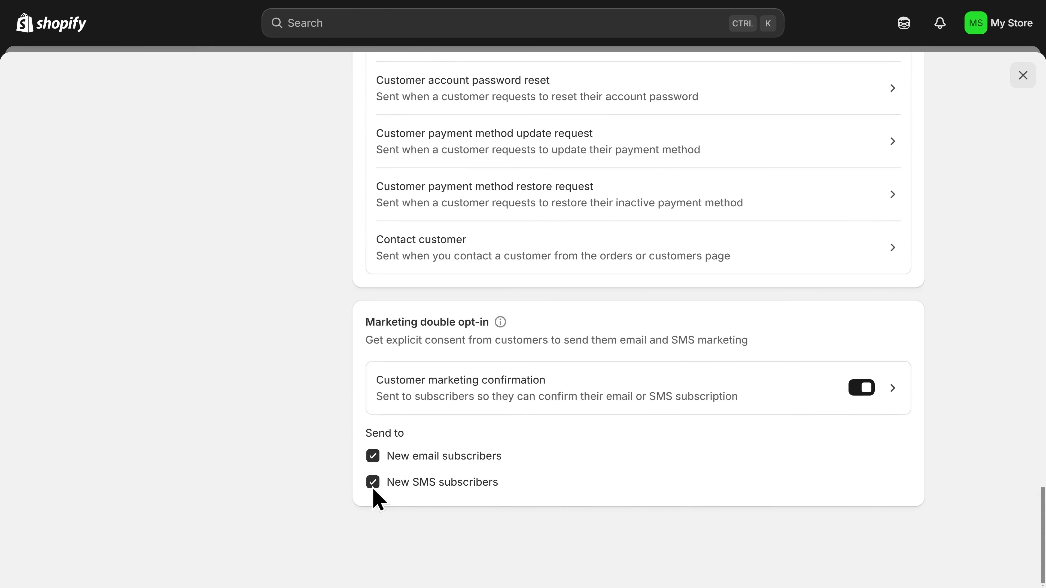
click(1023, 75)
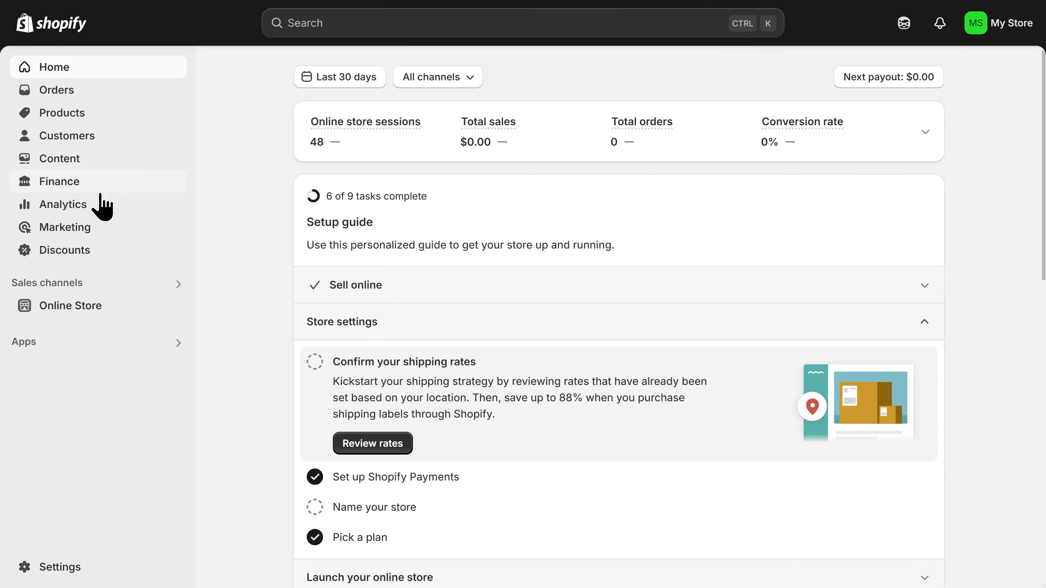
- Remove the store password from the Online Store Themes page banner
click(92, 310)
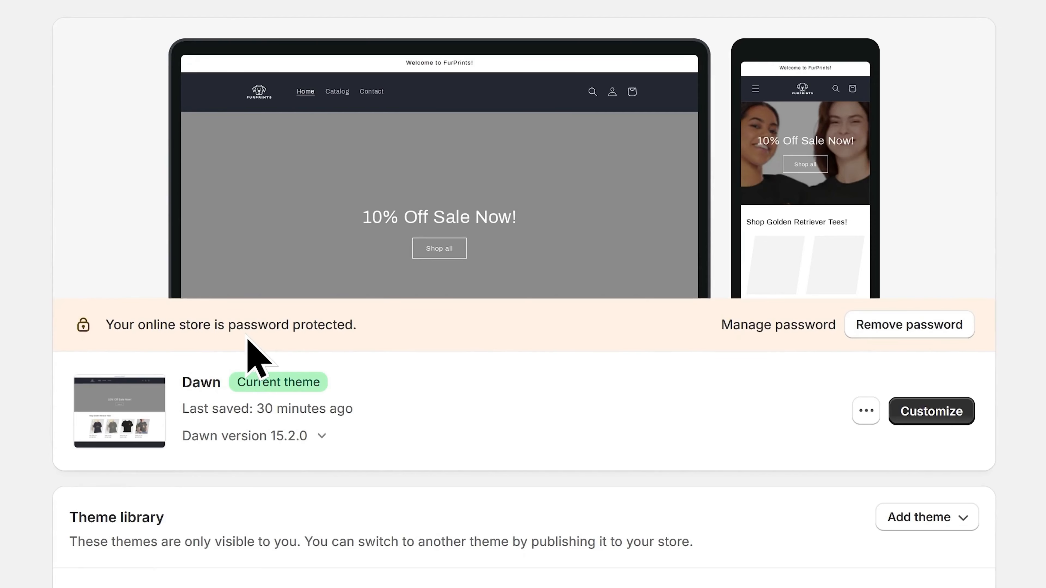
click(911, 332)
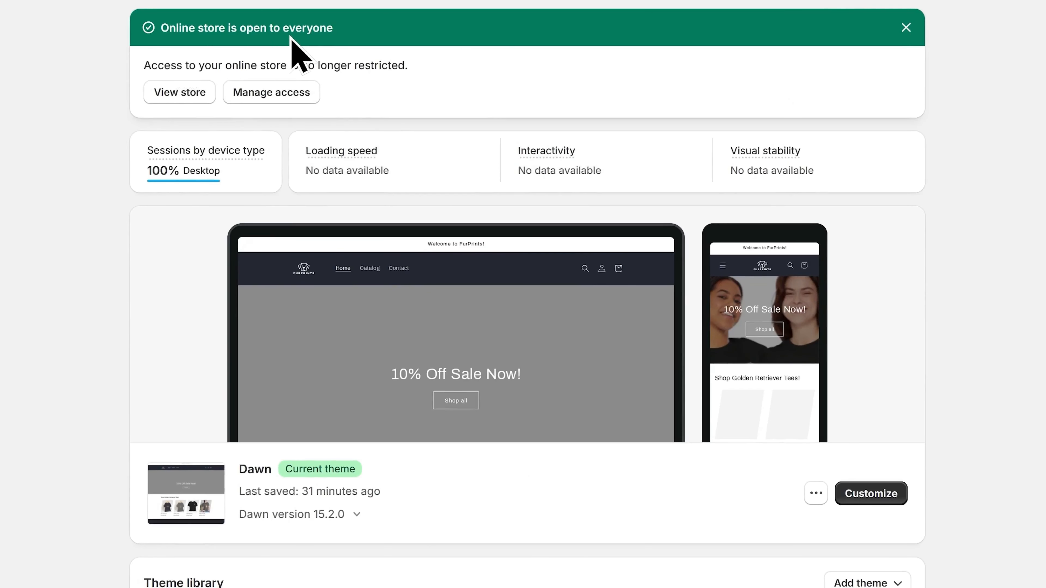
- View the live storefront and scroll down past the tees to the Golden Mom Tee
click(186, 94)
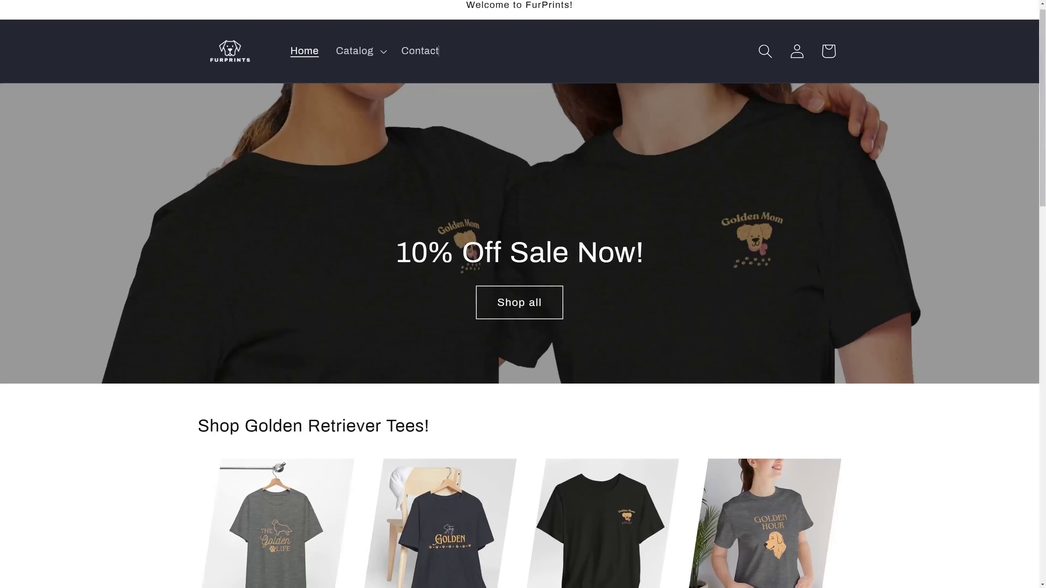
scroll(519, 294, down, 1)
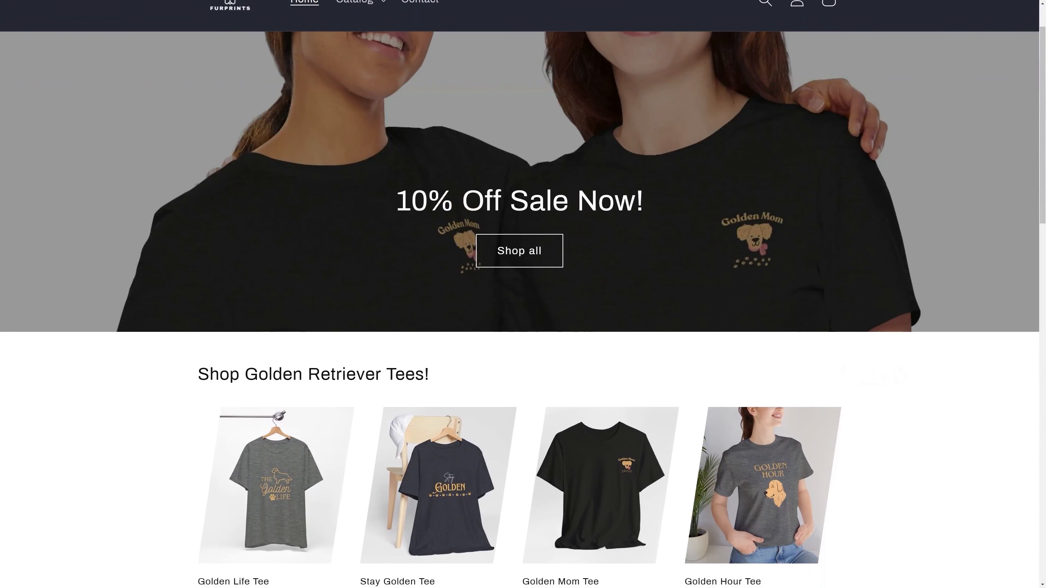
scroll(519, 294, down, 2)
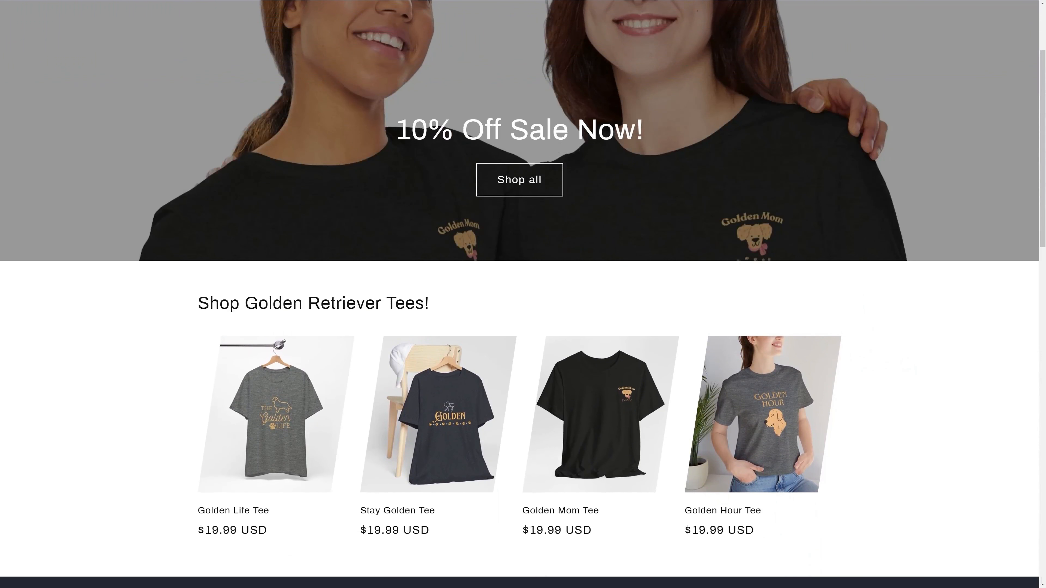
scroll(520, 294, down, 2)
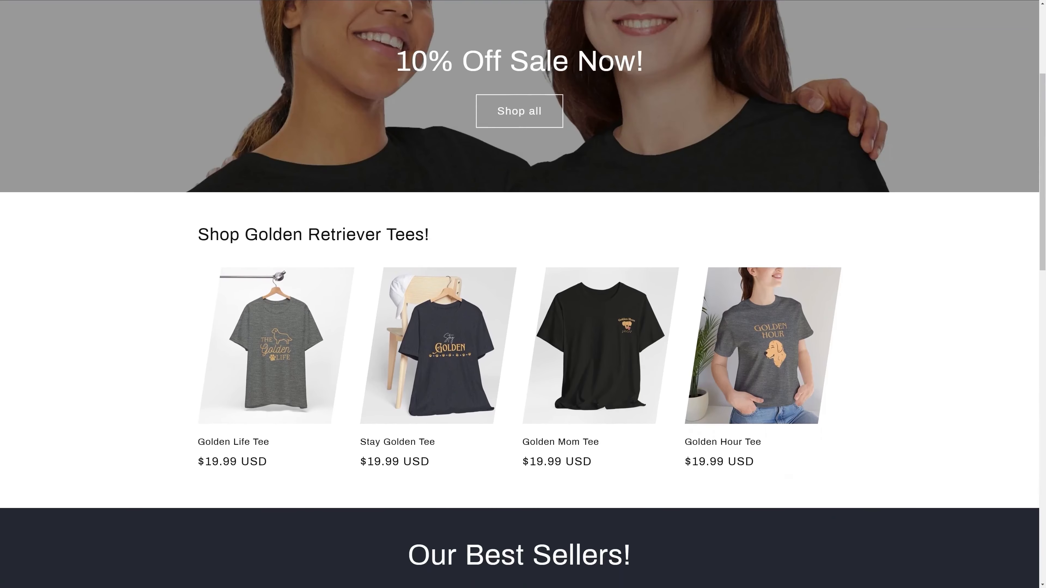
scroll(520, 294, down, 2)
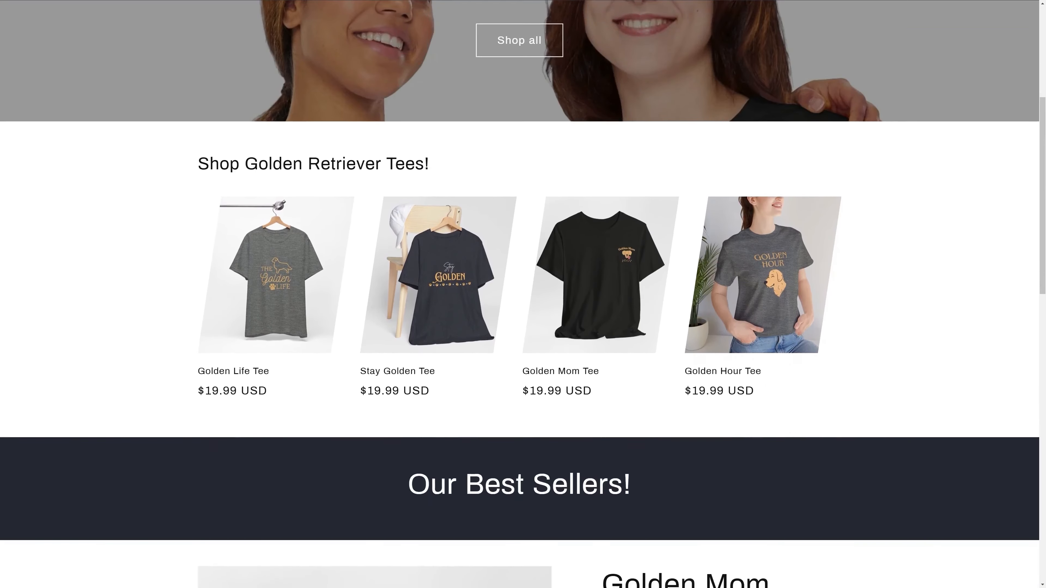
scroll(520, 294, down, 1)
scroll(519, 294, down, 2)
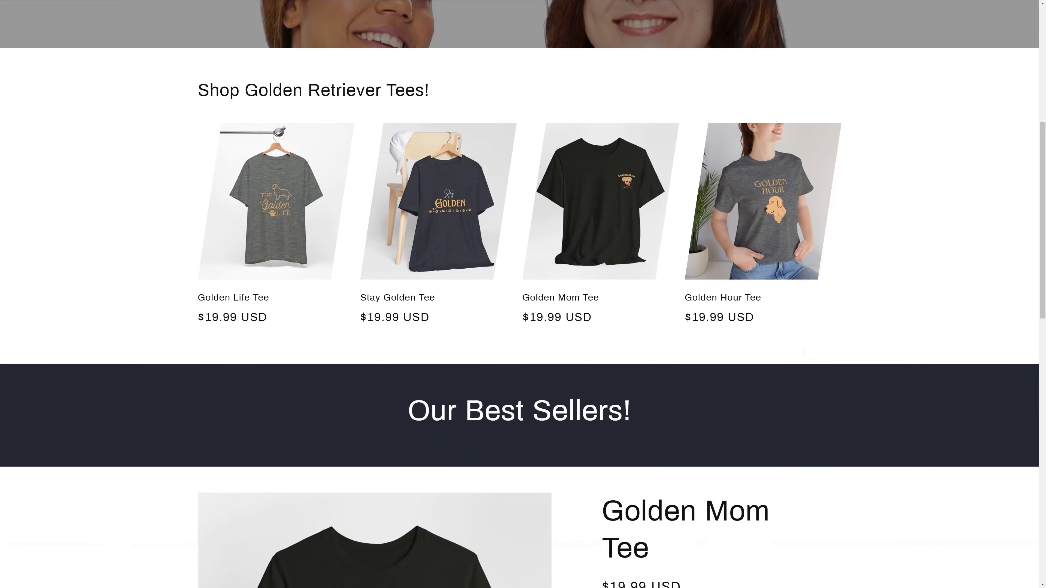
scroll(519, 294, down, 2)
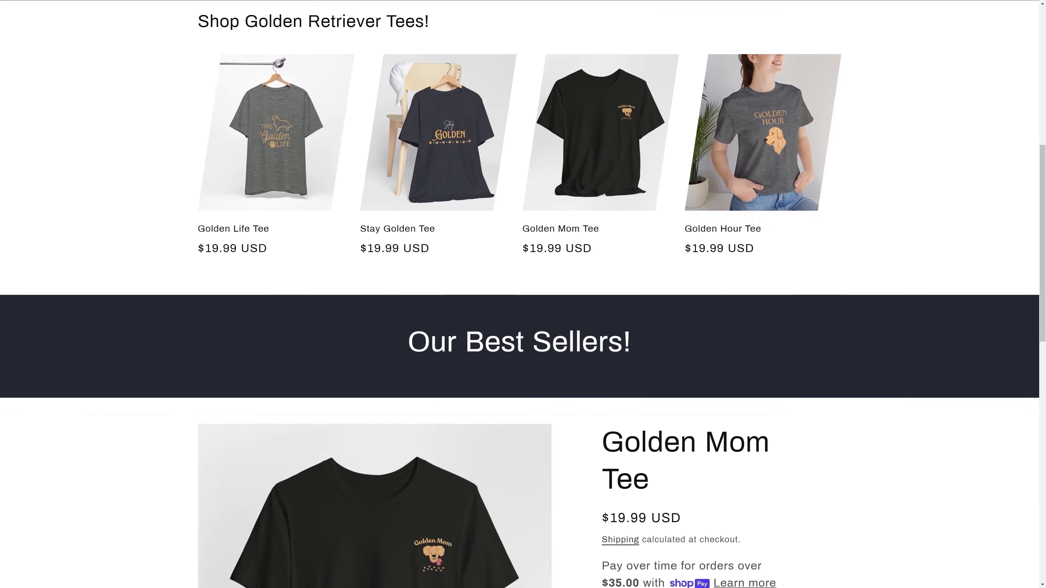
scroll(519, 295, down, 2)
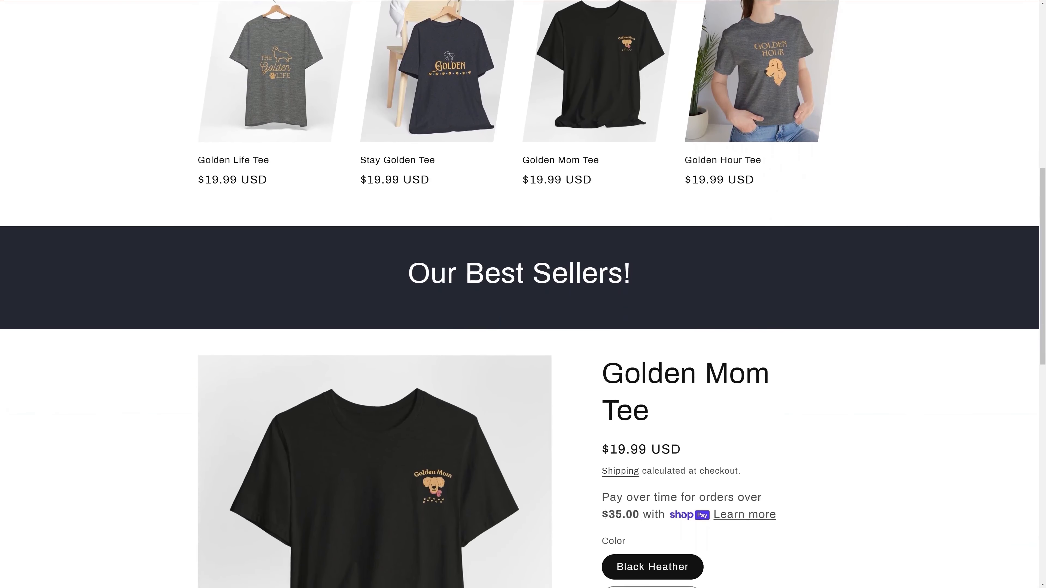